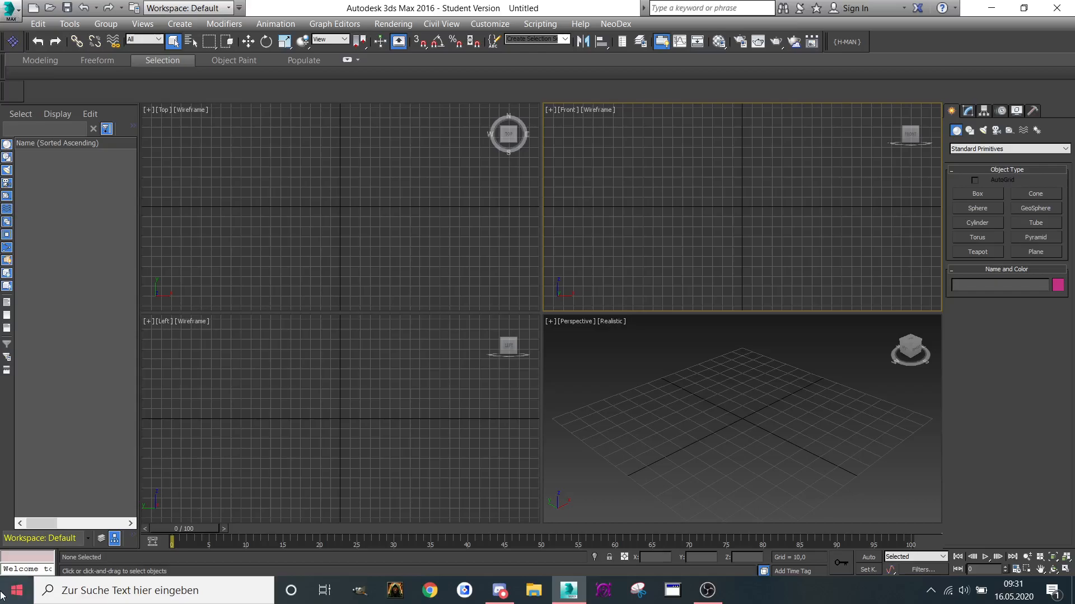
Open the file import browser and look at the list of folder locations.
left_click(8, 8)
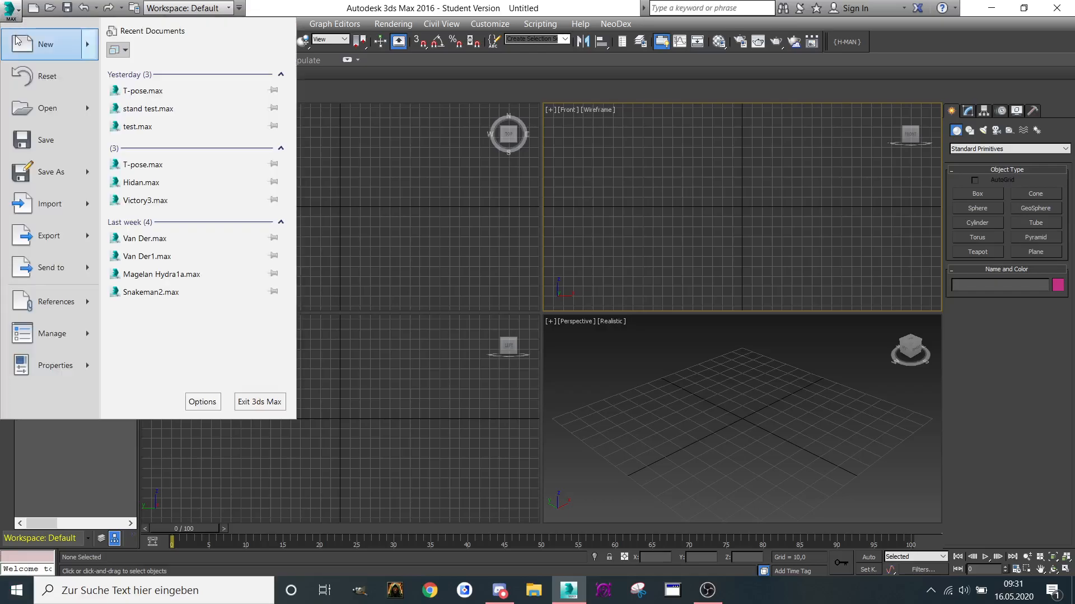
mouse_move(16, 54)
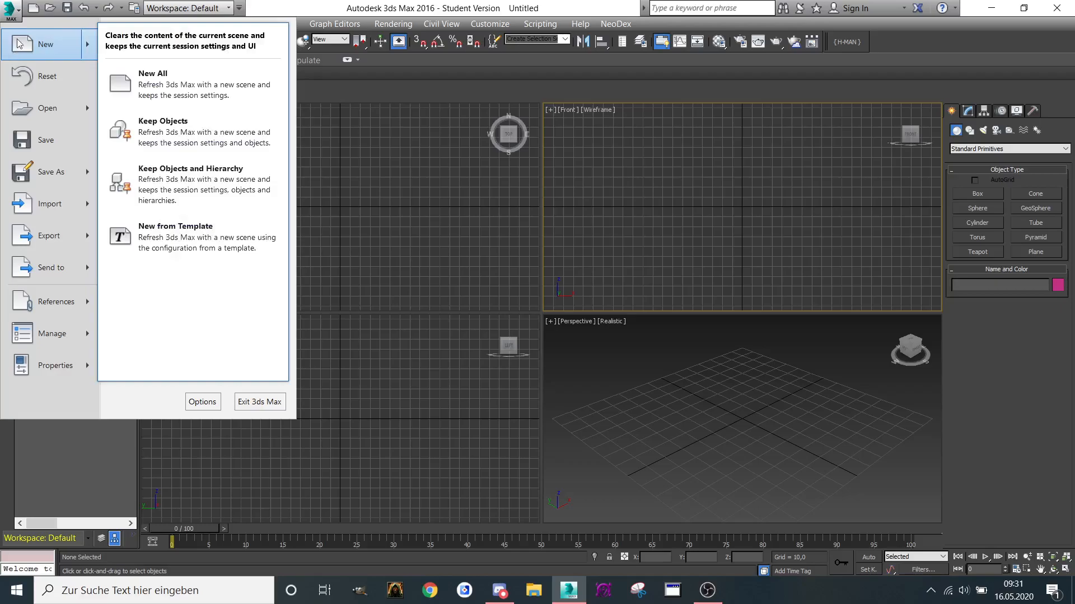
left_click(56, 207)
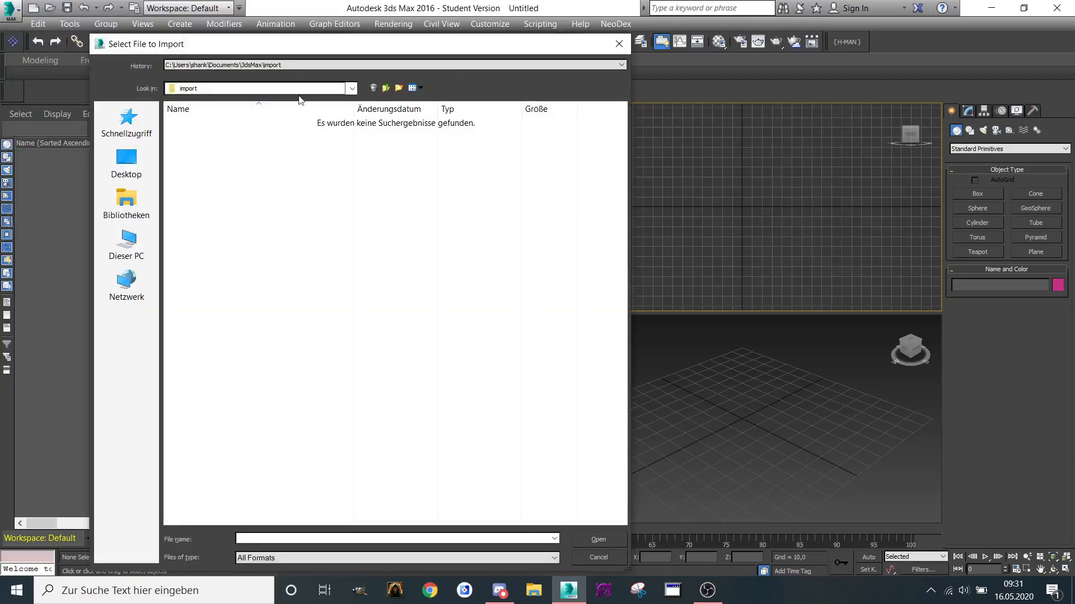
left_click(302, 88)
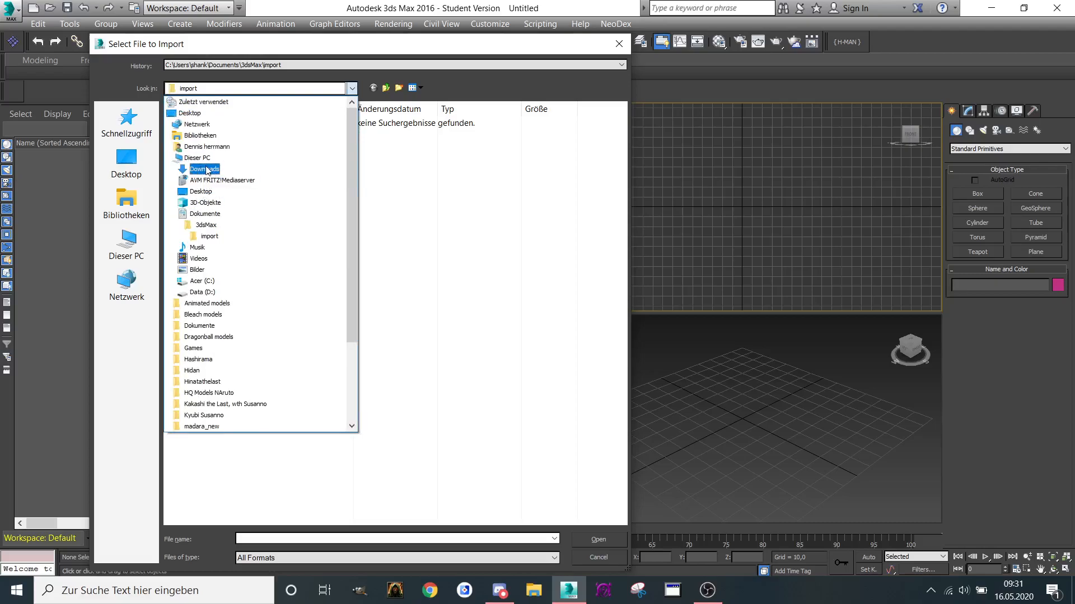
left_click(280, 137)
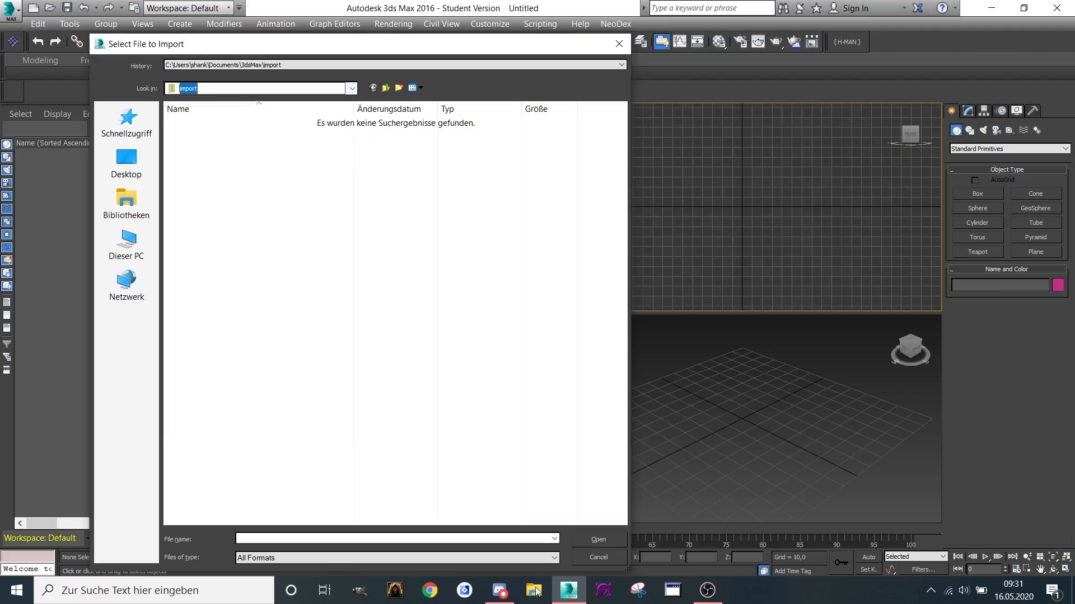
Switch to Discord and look through the software channel of the Warcraft 3 Tutorials server for the NIF import plugin.
left_click(500, 591)
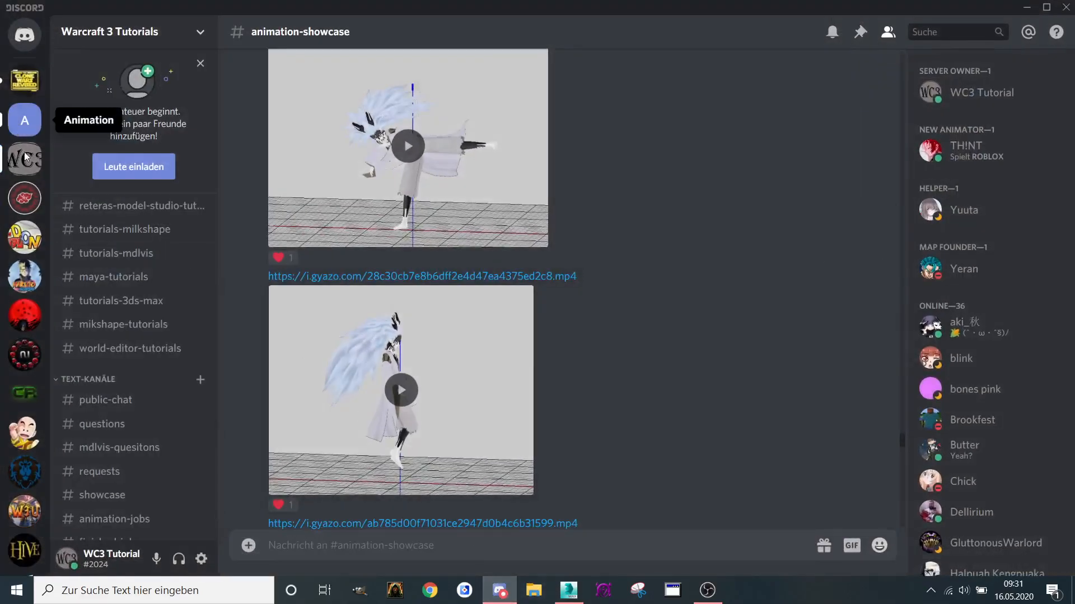
scroll(134, 291, "down", 5)
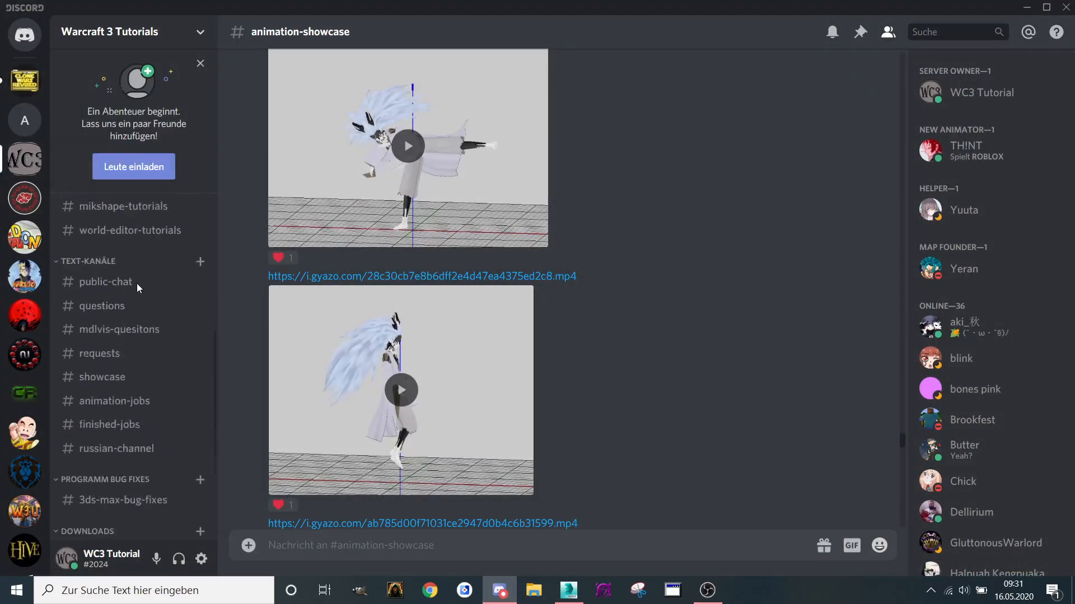
scroll(129, 366, "down", 5)
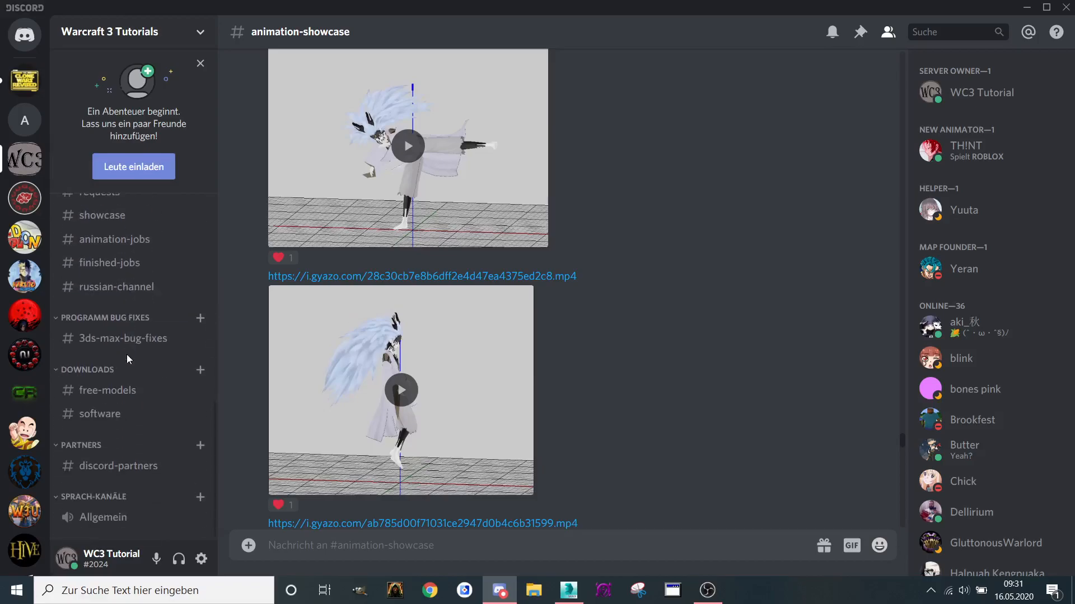
left_click(108, 412)
scroll(566, 202, "up", 10)
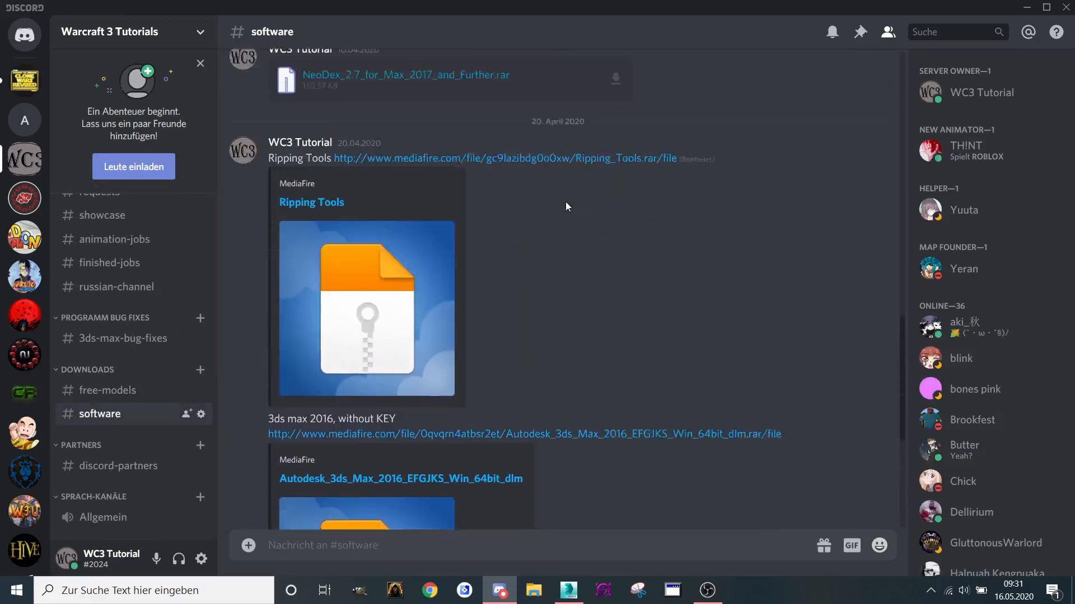
scroll(563, 202, "up", 10)
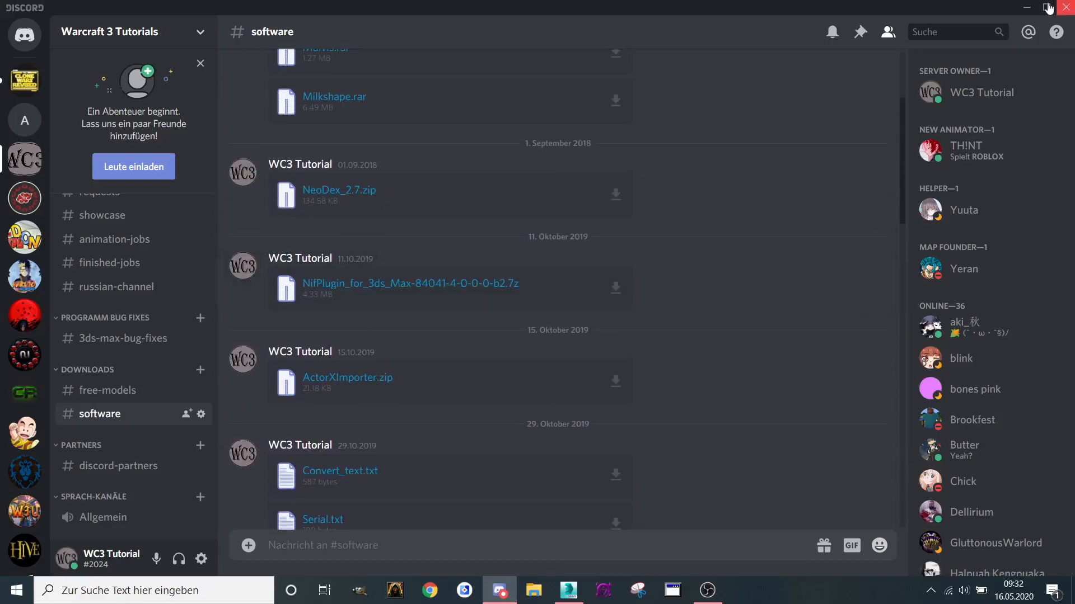
left_click(1030, 7)
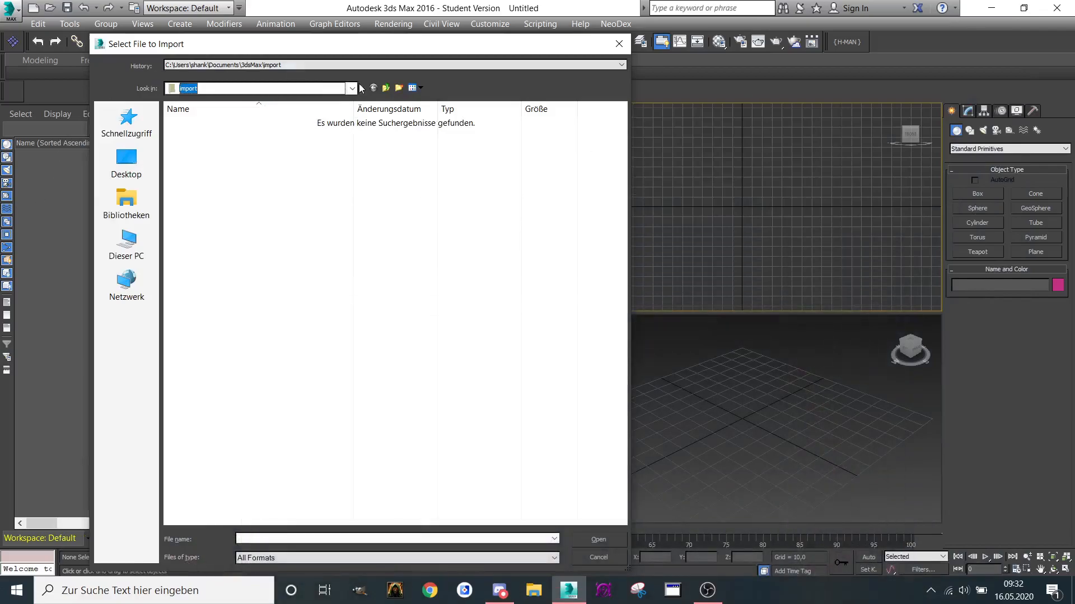
Import Phantomon.nif from the Phantomon folder, keeping the preset NIF import options.
left_click(302, 89)
scroll(205, 179, "up", 4)
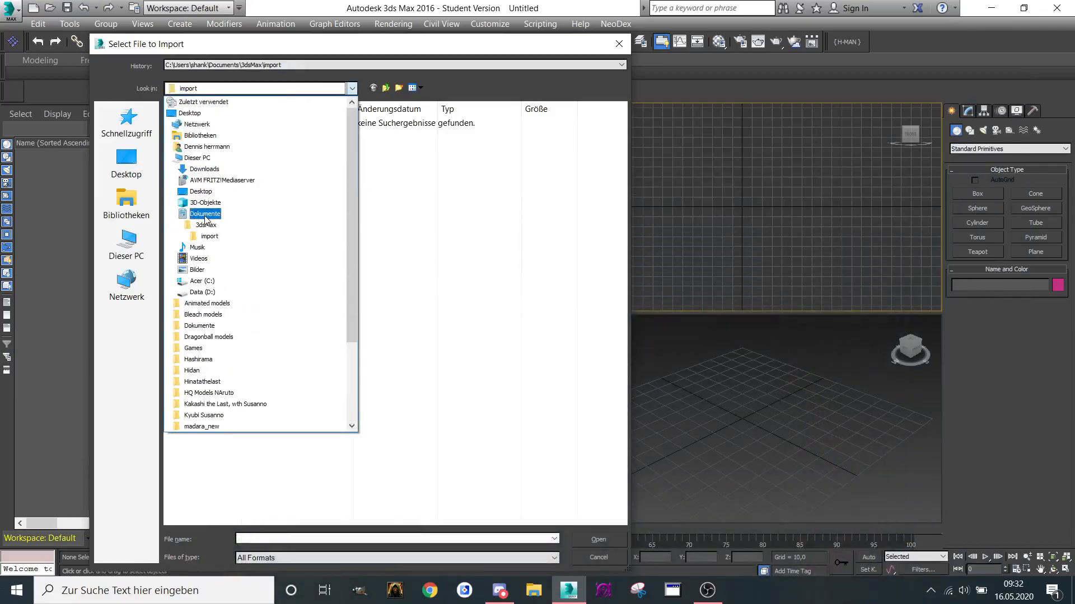
left_click(204, 168)
double_click(221, 137)
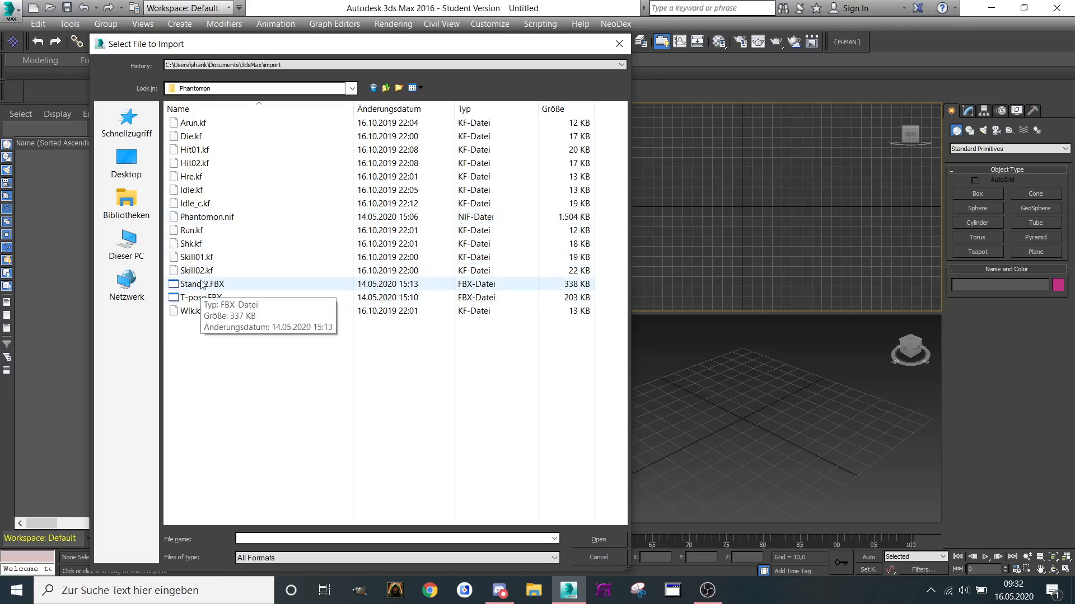
double_click(200, 218)
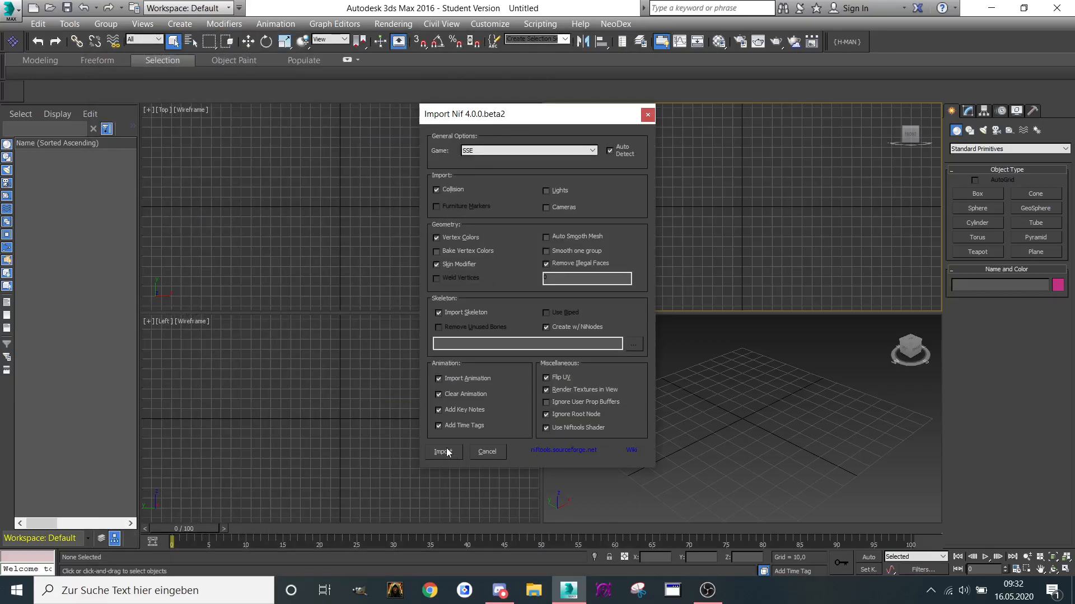
left_click(446, 451)
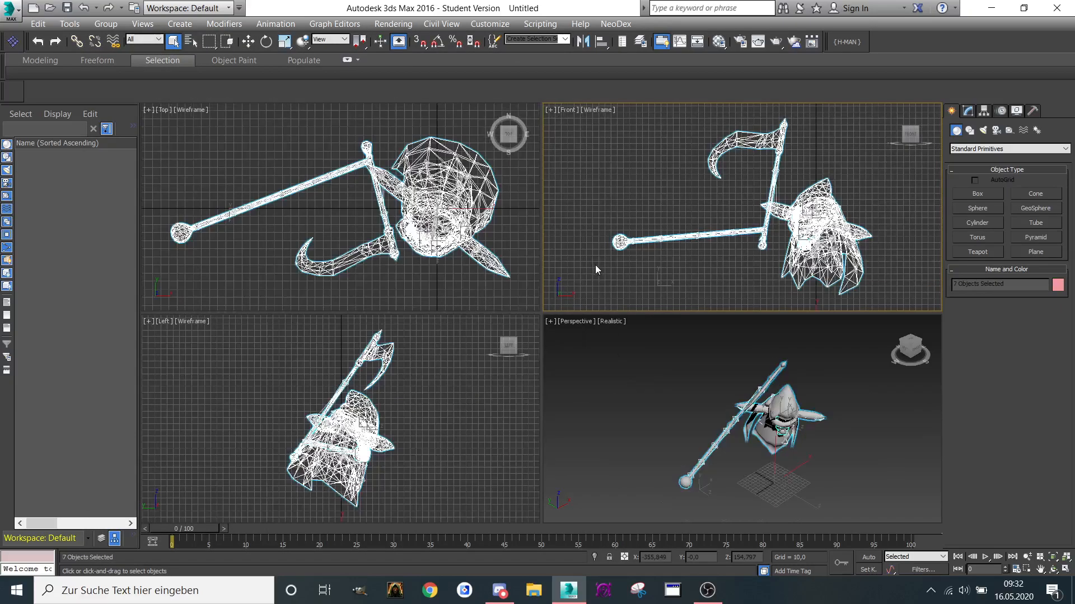
Maximize the Perspective viewport and turn the view to face the front of the imported model.
middle_click_drag(674, 356, 596, 367)
left_click(555, 322)
left_click(587, 334)
scroll(611, 436, "up", 5)
scroll(611, 436, "down", 5)
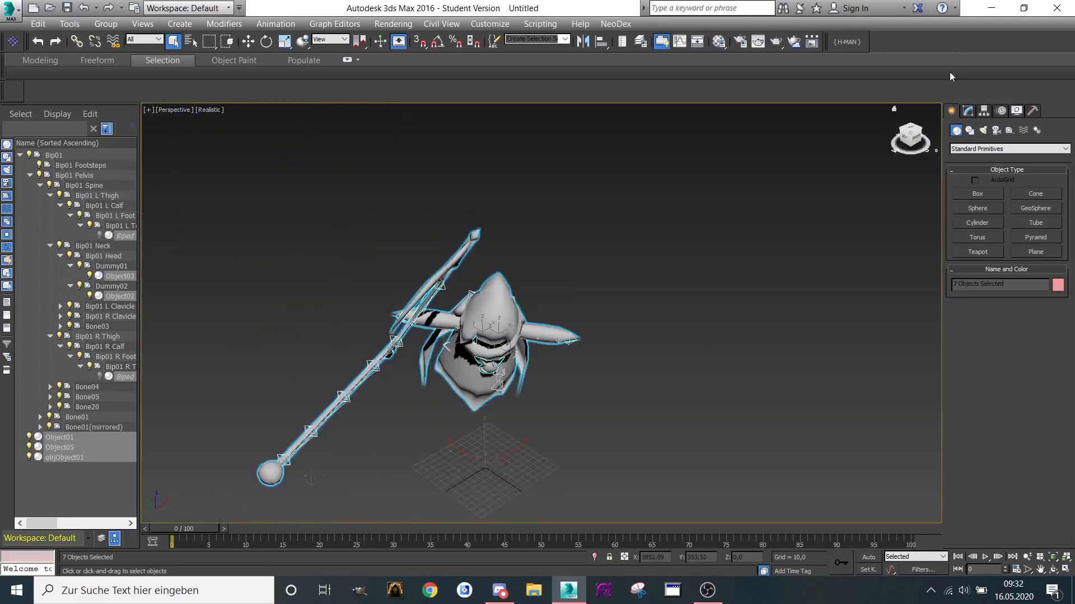
left_click_drag(895, 137, 871, 121)
scroll(504, 254, "up", 2)
middle_click_drag(504, 254, 449, 162)
scroll(449, 162, "down", 4)
middle_click_drag(246, 194, 250, 228)
Activate the Rotate tool and set its reference coordinate system to Local.
right_click(289, 166)
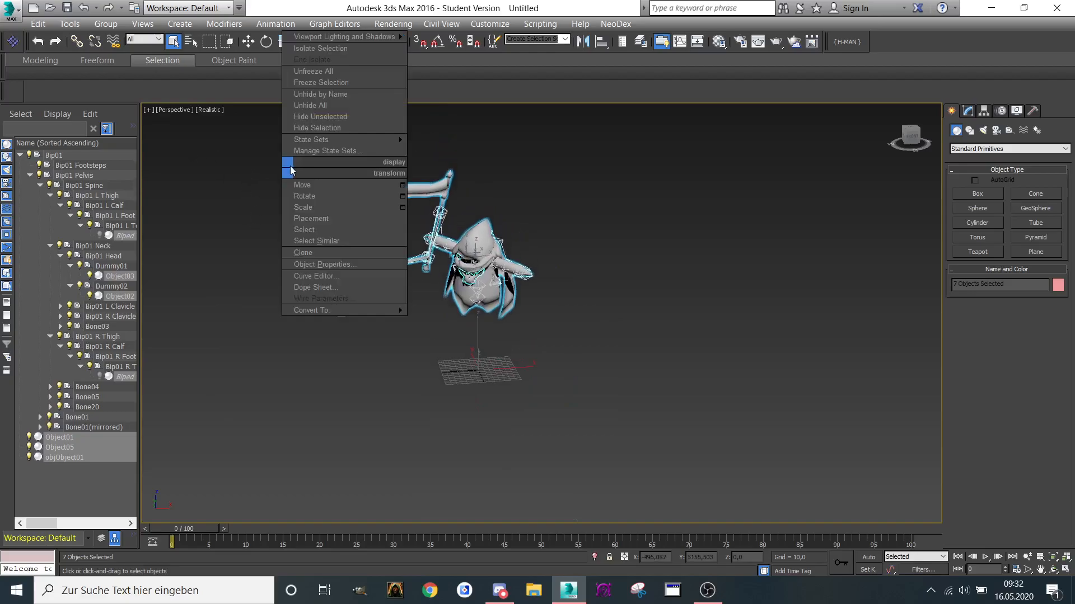
left_click(314, 196)
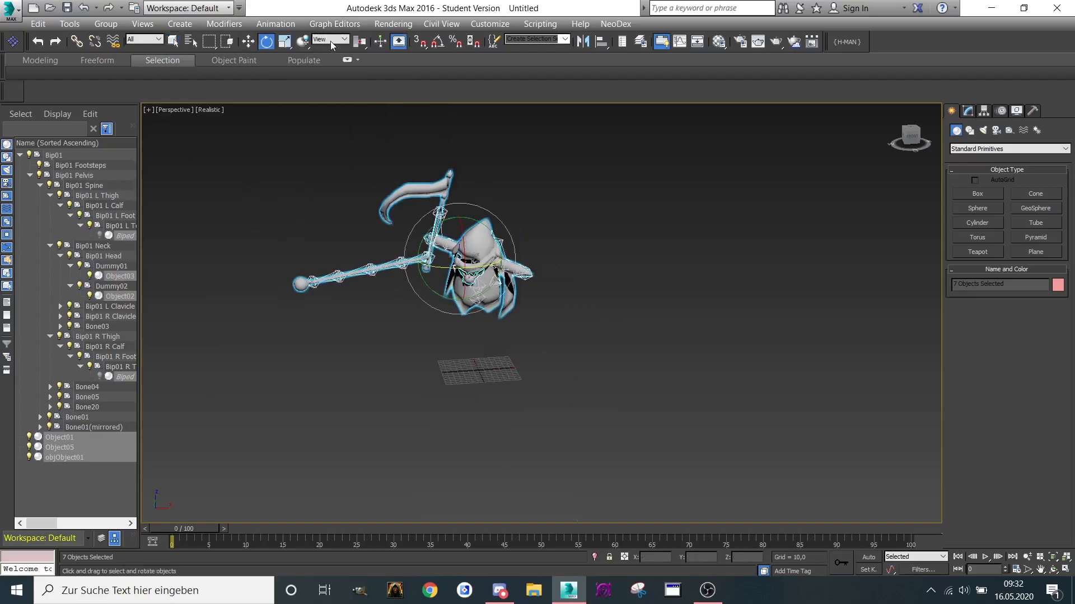
left_click(330, 39)
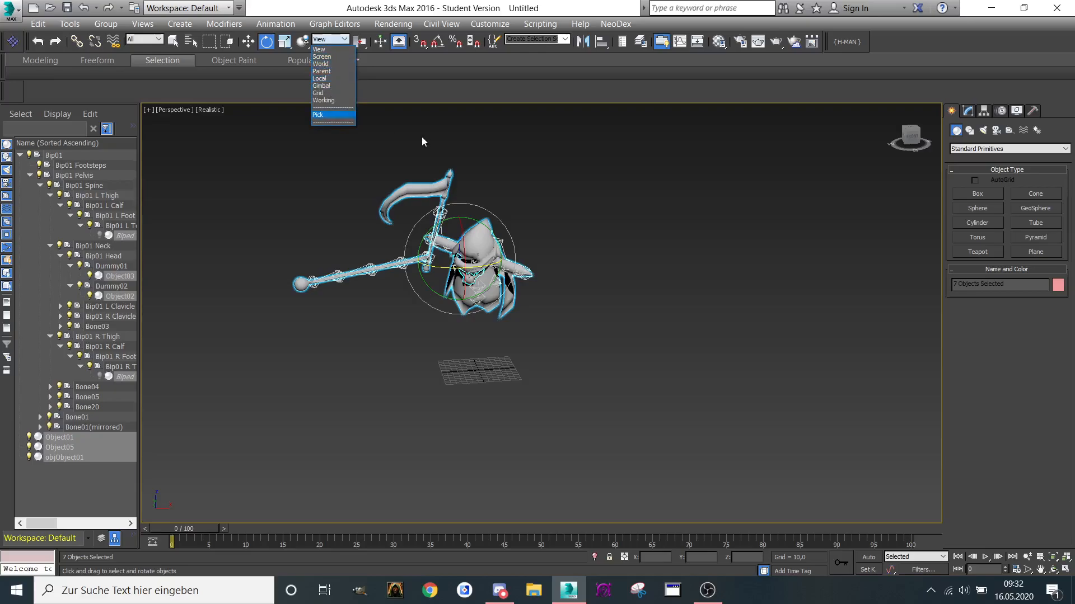
left_click(331, 79)
scroll(444, 277, "up", 2)
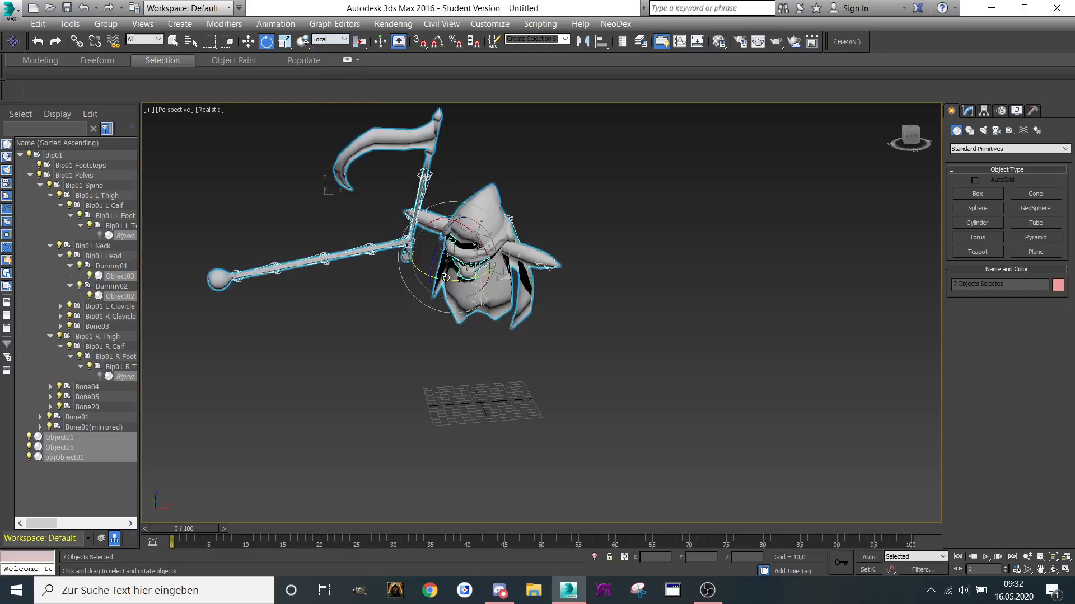
Select the Bip01 root together with its entire hierarchy of child bones and objects.
left_click(71, 156)
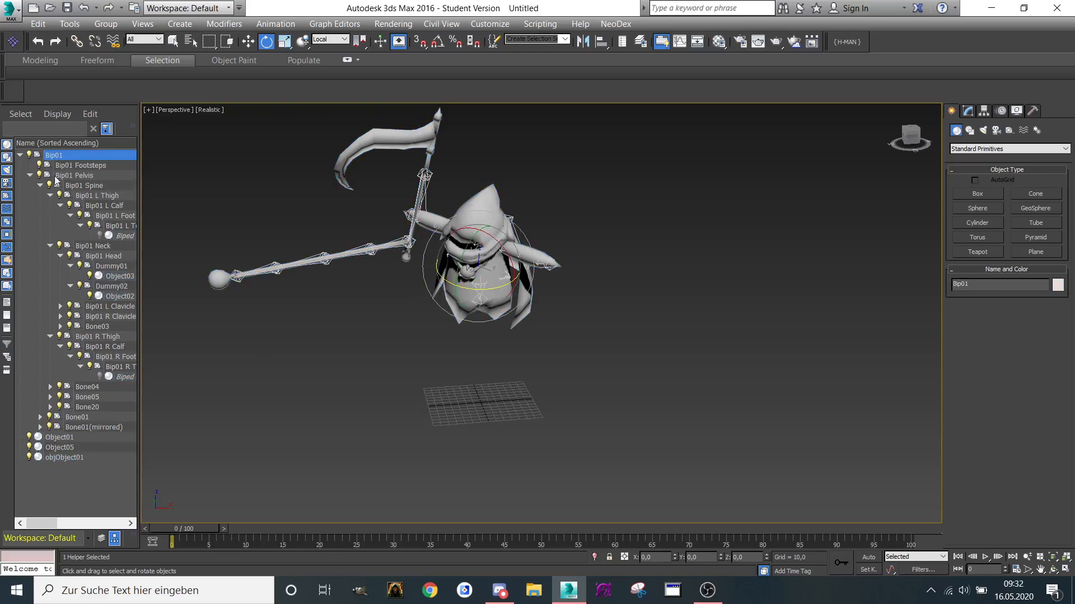
left_click(21, 155)
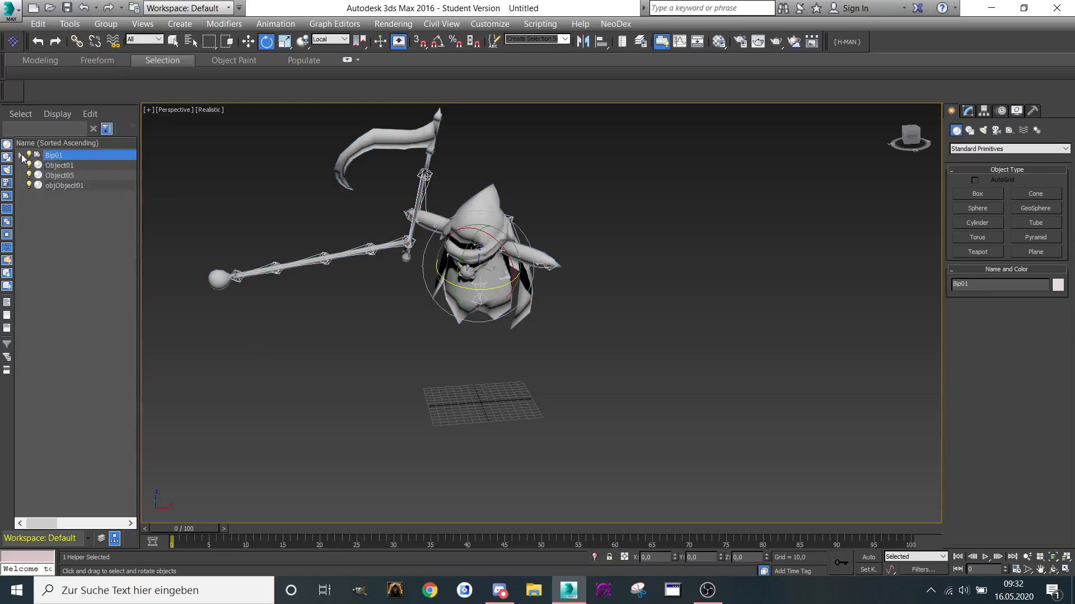
left_click(20, 155)
double_click(52, 156)
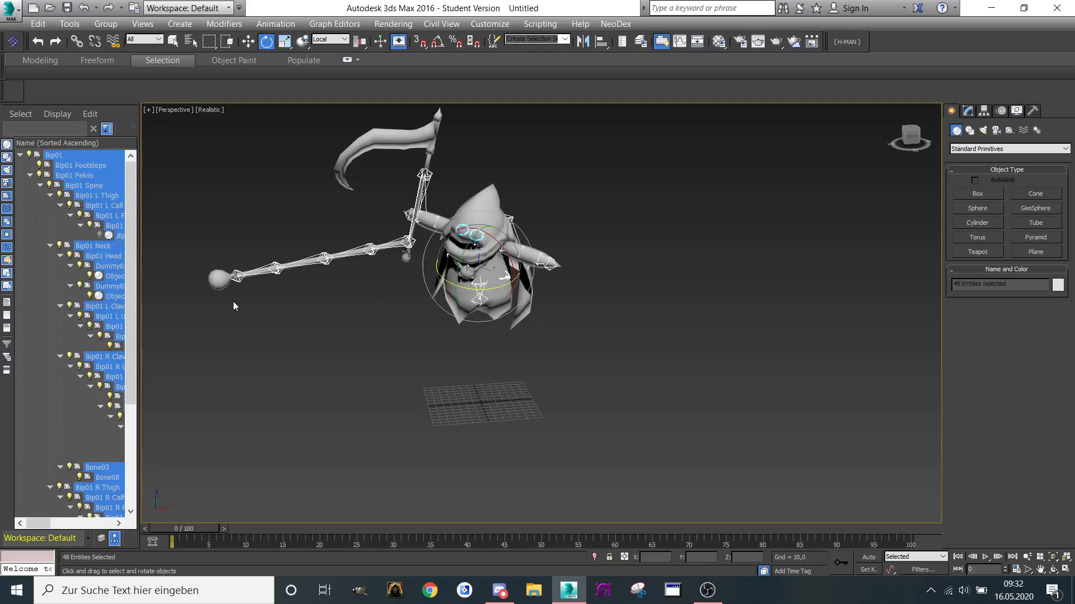
left_click(28, 206)
left_click(20, 155)
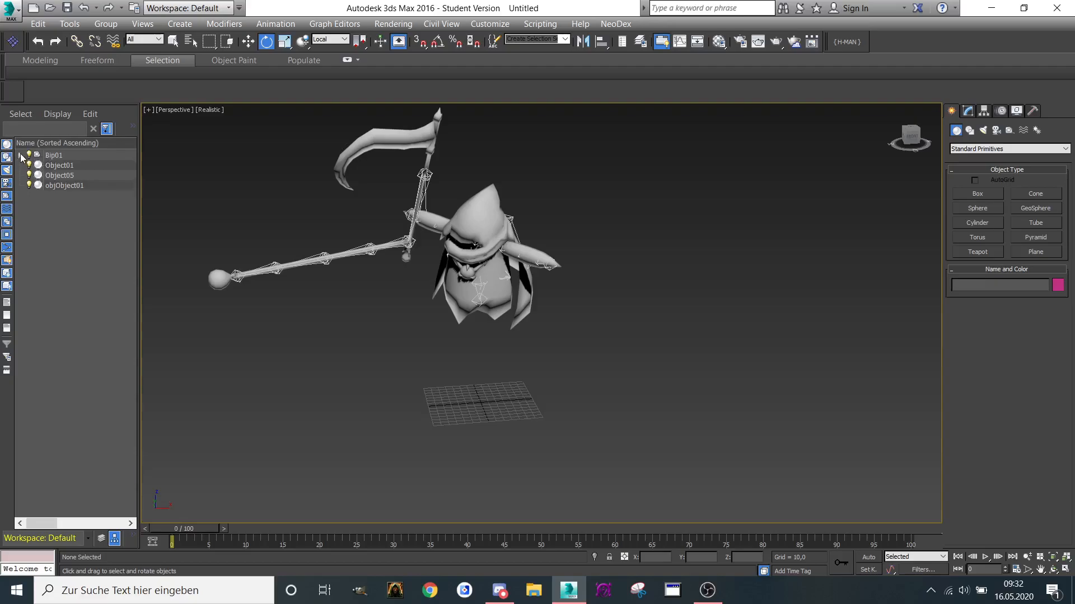
left_click(20, 155)
double_click(53, 157)
Rotate the selected Bip01 hierarchy to straighten the tilted model, and restore the four-viewport layout.
left_click_drag(481, 291, 485, 252)
left_click(149, 110)
left_click(163, 122)
Rotate the selected skeleton slightly in the Top viewport to line the arms up with the grid.
middle_click_drag(755, 176, 663, 124)
scroll(666, 139, "up", 2)
scroll(600, 208, "down", 1)
middle_click_drag(475, 223, 414, 226)
scroll(414, 226, "up", 1)
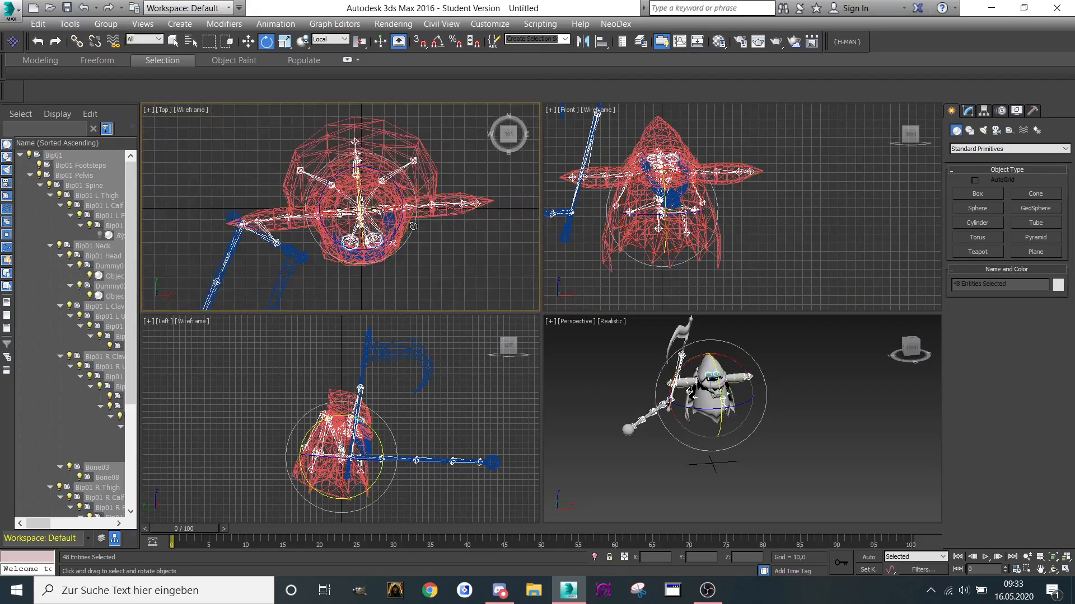
left_click_drag(395, 172, 390, 179)
Rotate the selected skeleton by about 7.5° in the Left viewport so the model stands upright.
scroll(391, 176, "up", 2)
middle_click_drag(387, 437, 392, 399)
scroll(393, 393, "up", 2)
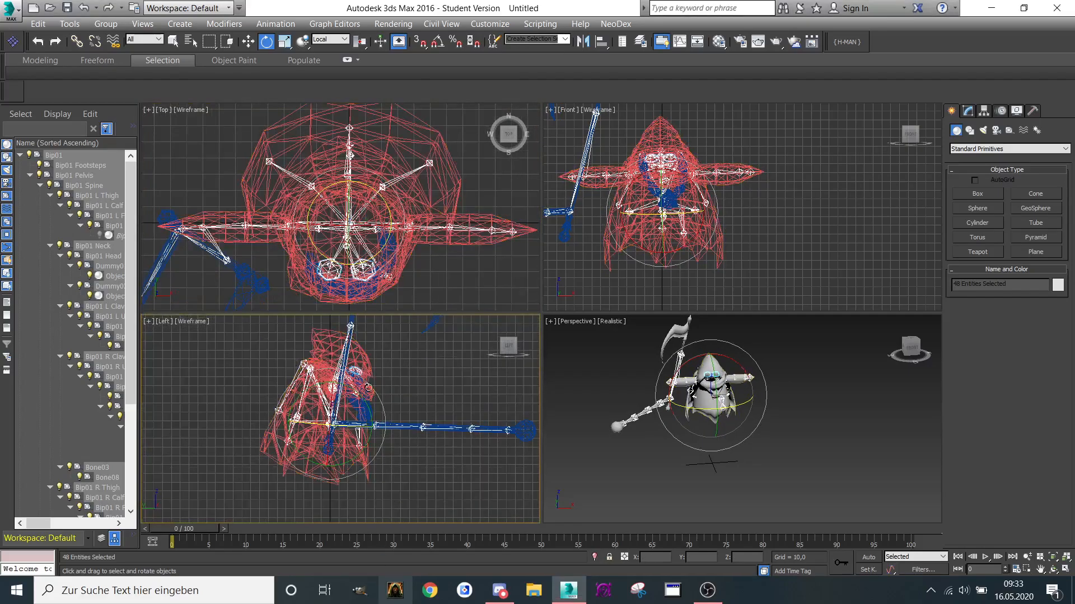
left_click_drag(305, 374, 295, 376)
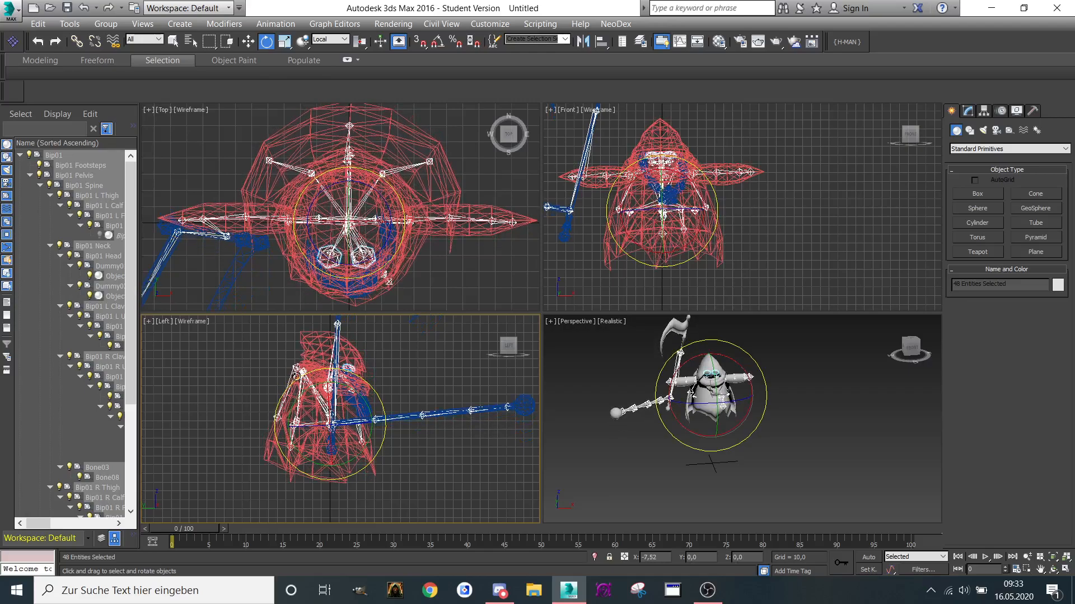
Rotate the selected skeleton by about 1.4° in the Front viewport to level the arms.
left_click(635, 179)
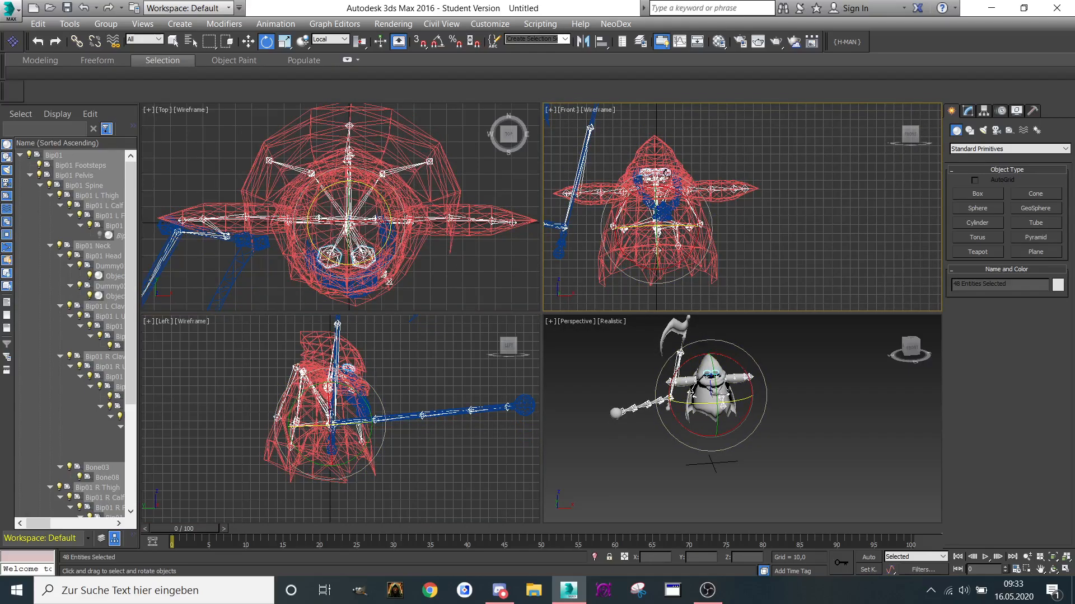
scroll(682, 178, "down", 5)
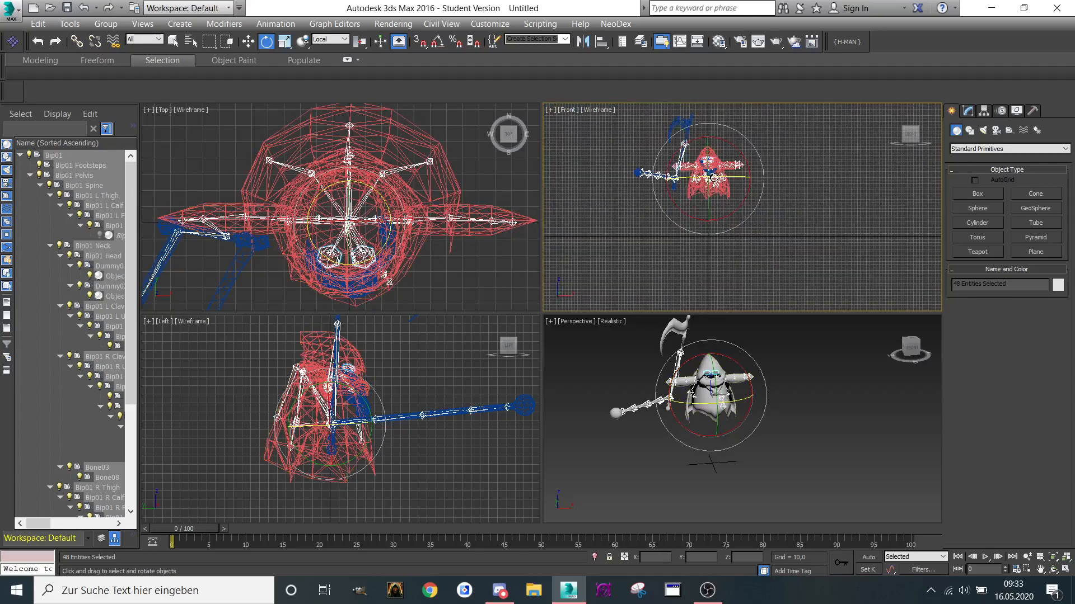
scroll(713, 197, "up", 5)
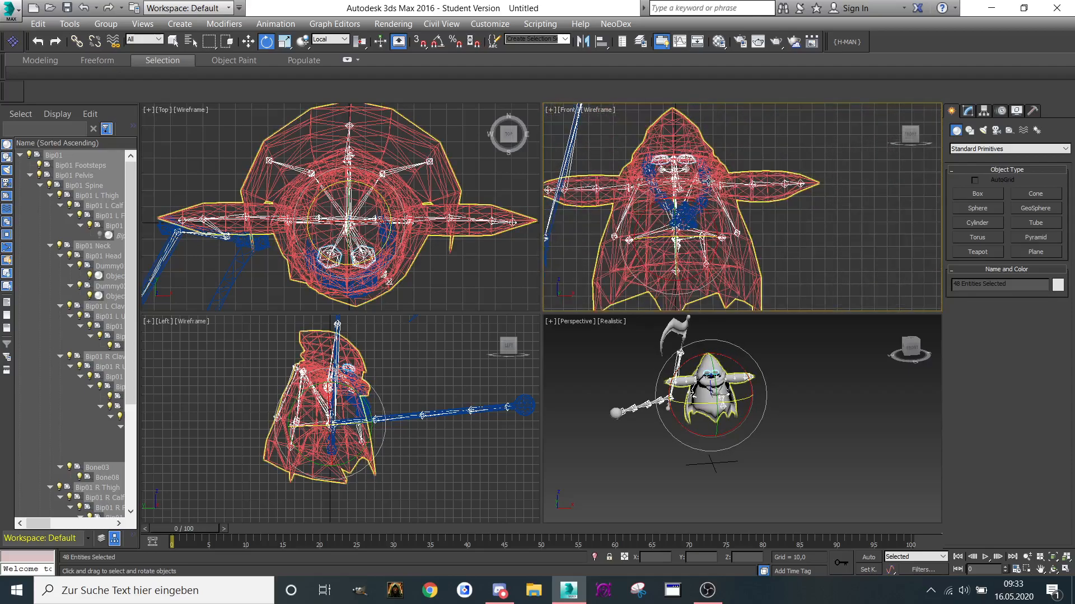
left_click_drag(690, 282, 694, 291)
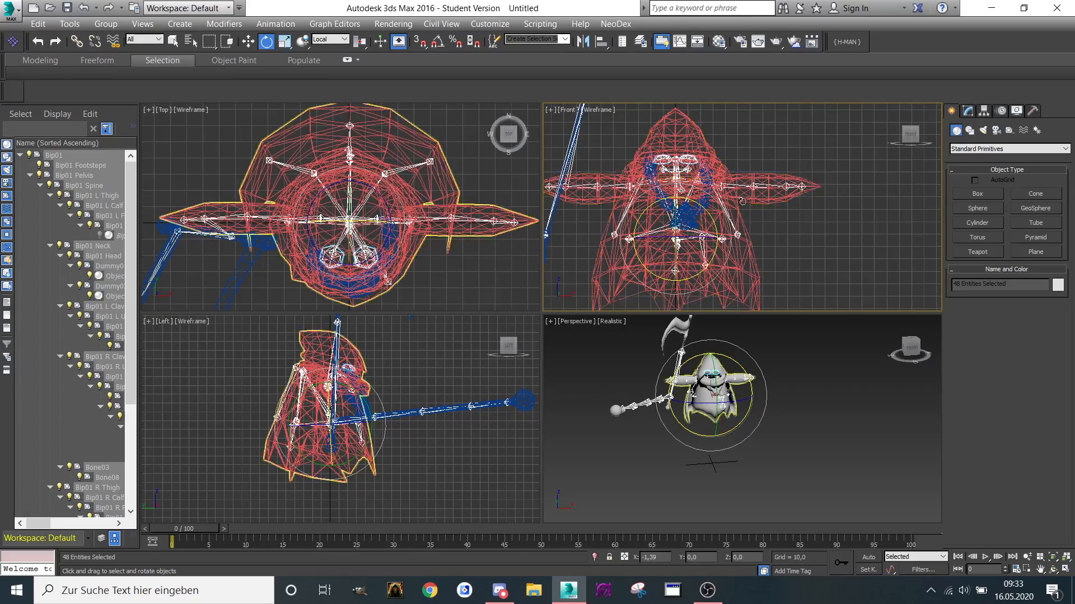
scroll(755, 181, "down", 5)
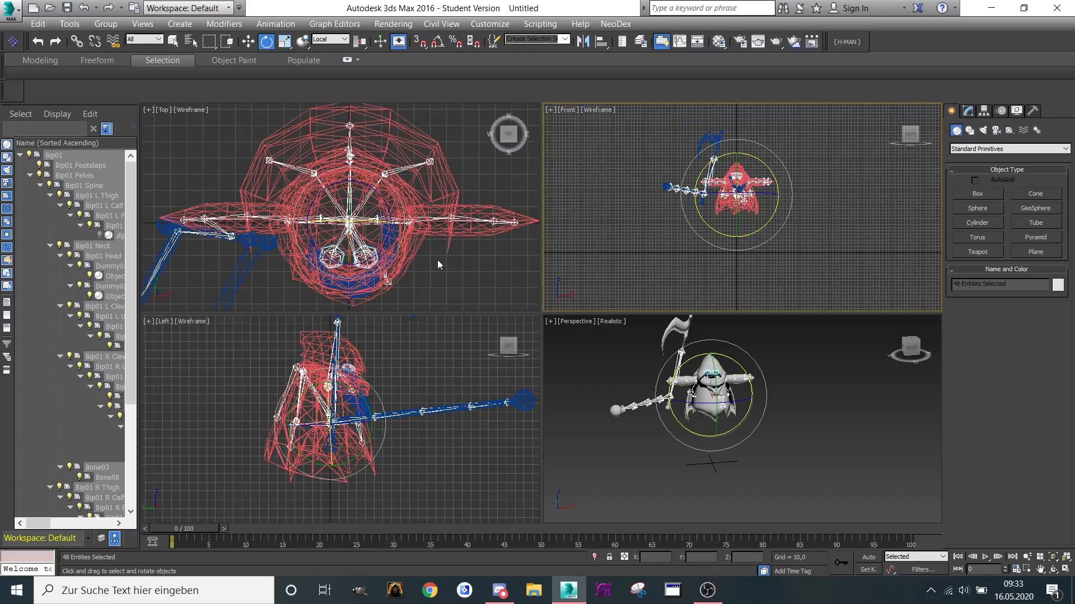
scroll(439, 264, "down", 4)
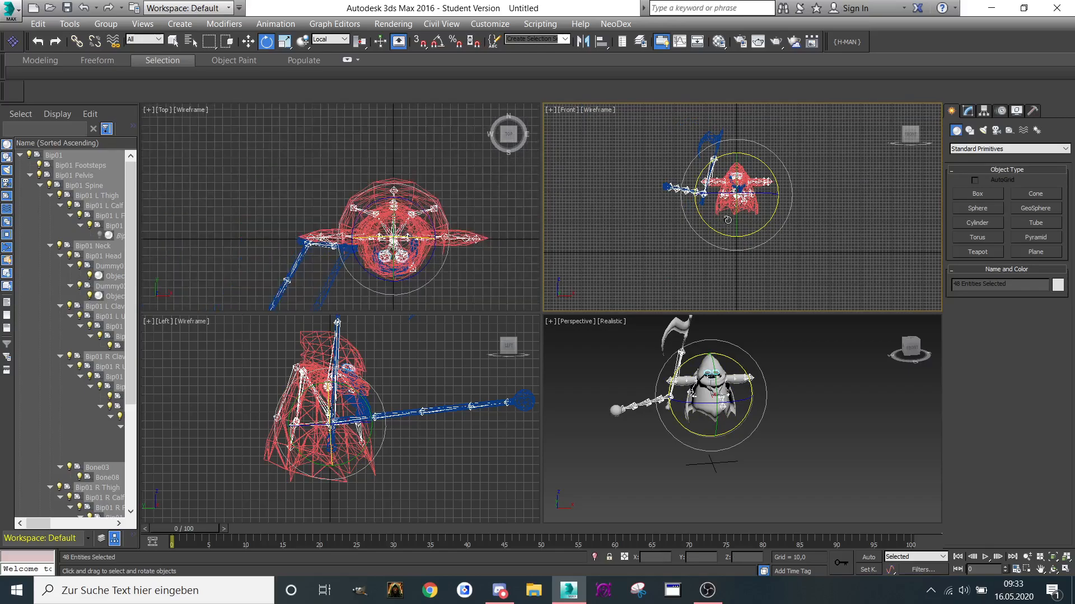
middle_click_drag(727, 210, 714, 216)
scroll(442, 397, "down", 6)
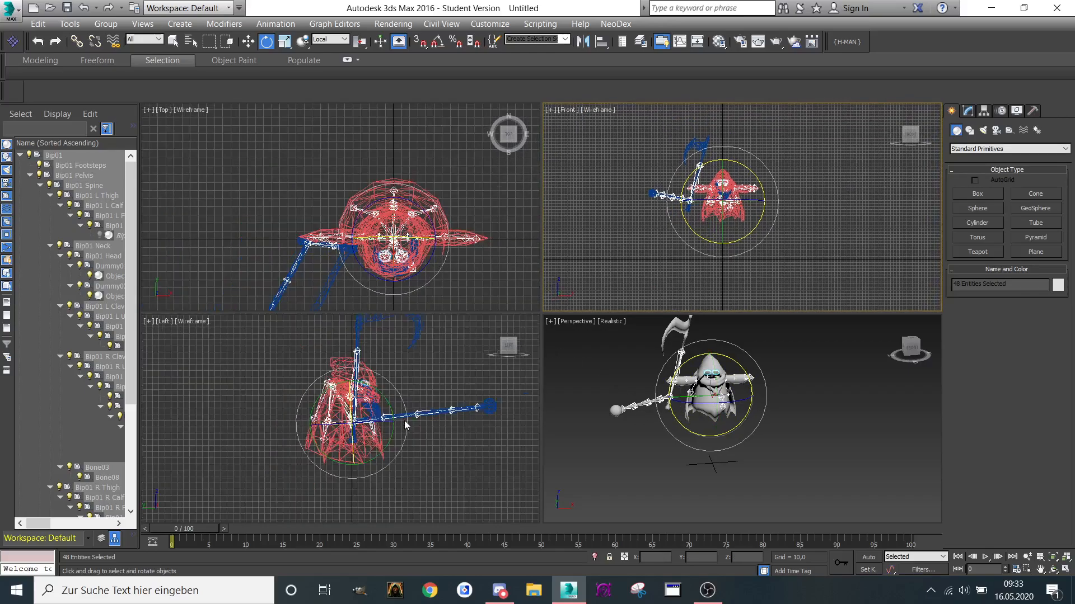
middle_click_drag(442, 397, 387, 379)
scroll(386, 392, "up", 4)
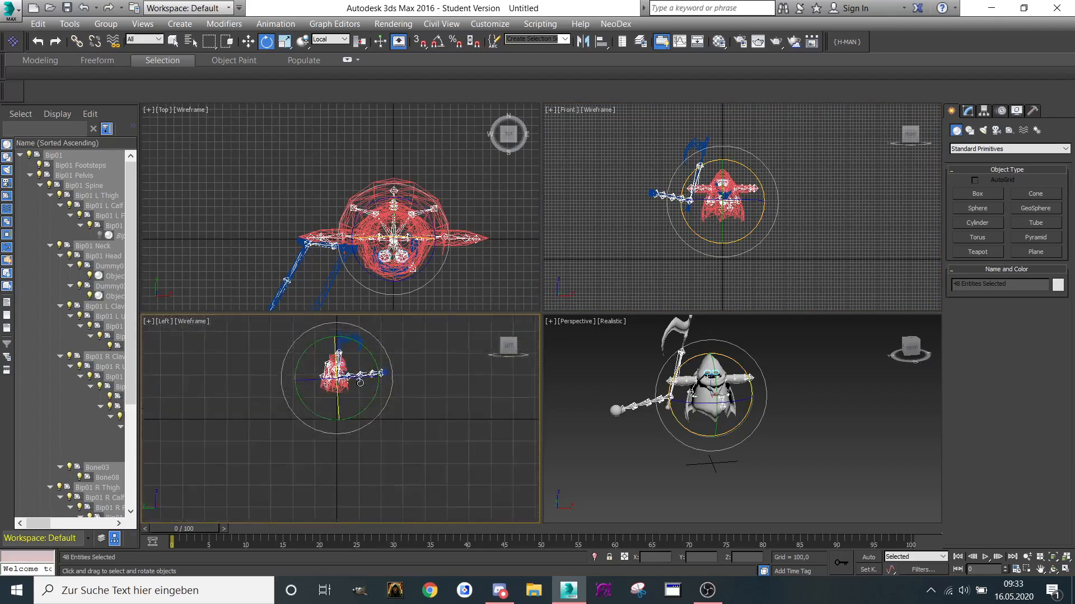
Maximize the Left viewport and move the whole Bip01 hierarchy down closer to the ground grid.
right_click(417, 361)
left_click(436, 370)
left_click(147, 322)
left_click(162, 328)
left_click(153, 321)
left_click(160, 332)
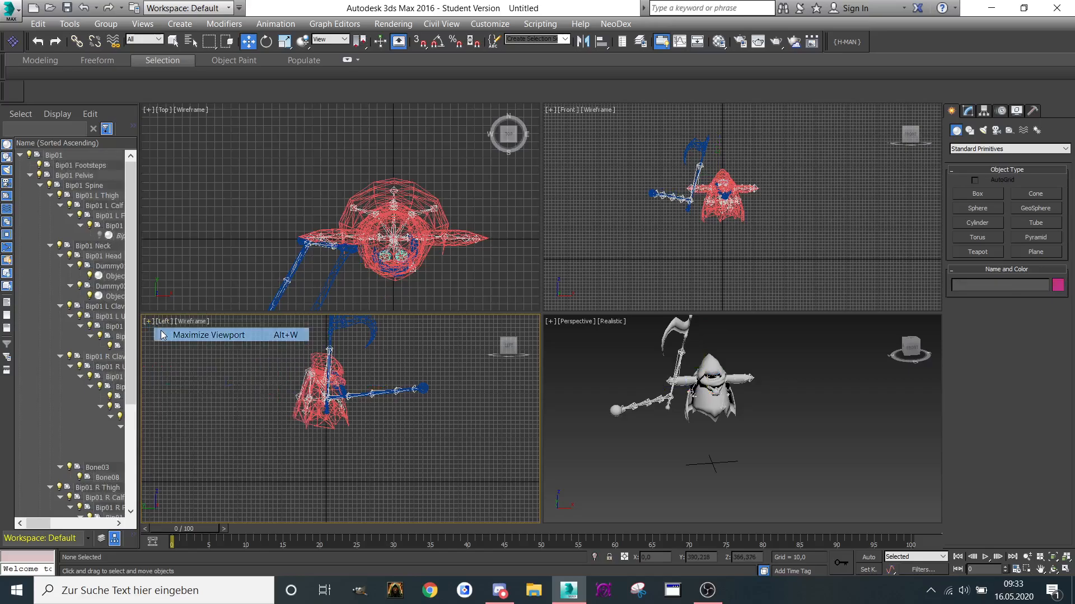
double_click(69, 157)
left_click_drag(511, 226, 510, 302)
In the Front view, nudge the selected skeleton slightly along X to centre the model on the vertical grid axis.
left_click_drag(912, 136, 867, 153)
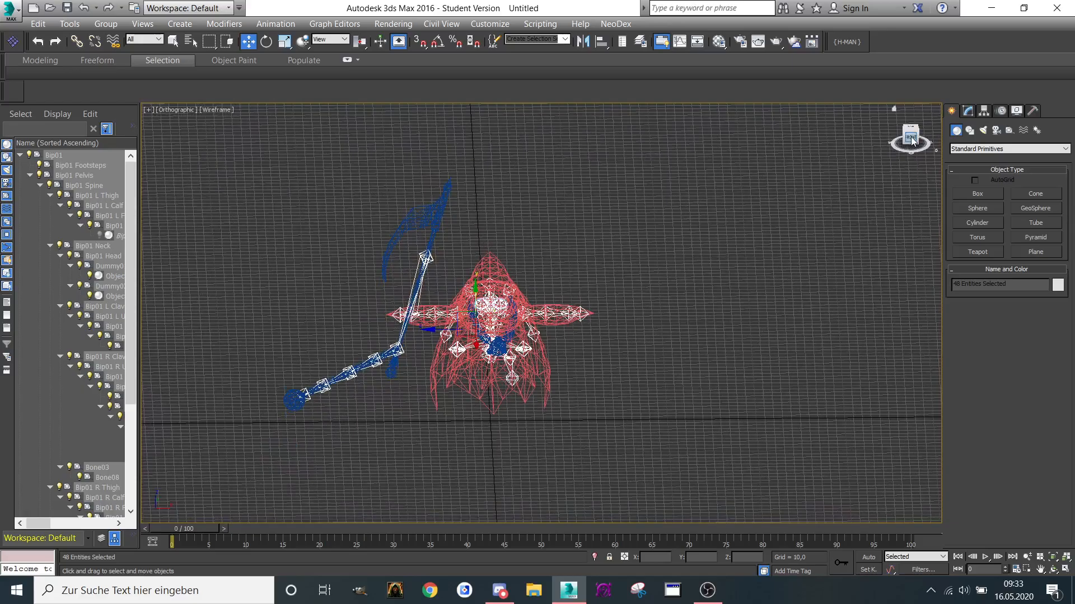
left_click(911, 139)
scroll(640, 275, "up", 8)
scroll(524, 310, "up", 4)
middle_click_drag(524, 310, 767, 398)
middle_click_drag(486, 255, 621, 391)
scroll(621, 391, "down", 5)
scroll(628, 470, "down", 3)
middle_click_drag(628, 470, 587, 305)
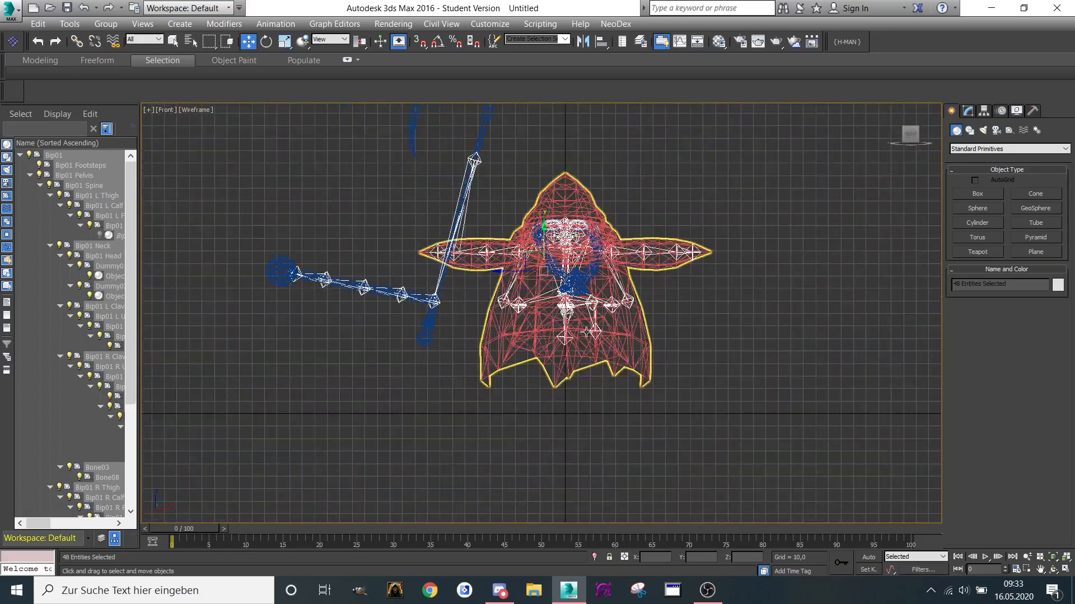
scroll(544, 308, "down", 3)
scroll(618, 307, "up", 10)
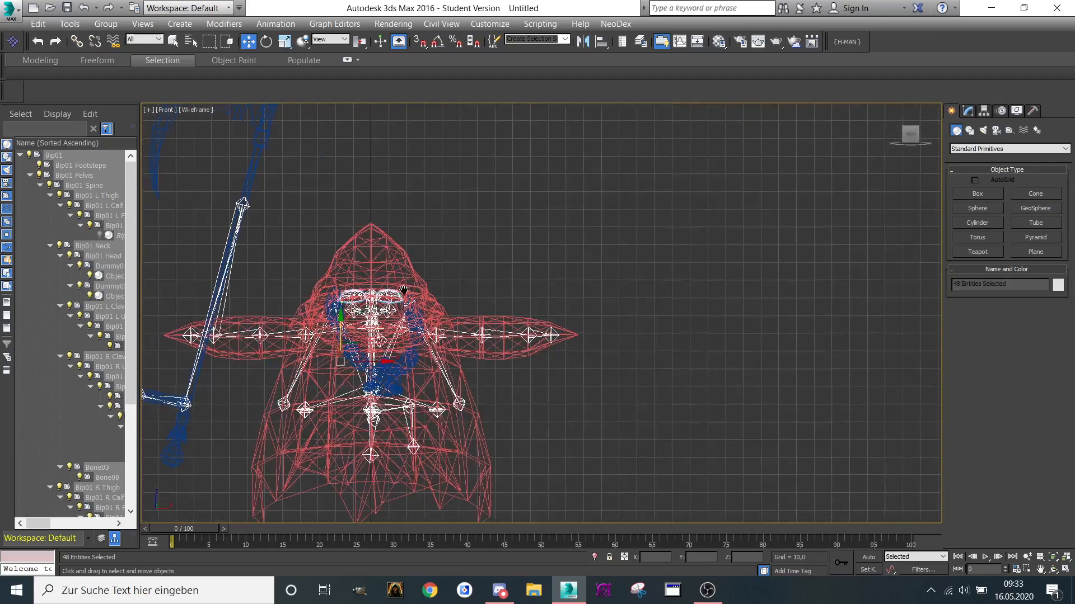
middle_click_drag(482, 349, 514, 345)
middle_click_drag(236, 349, 271, 343)
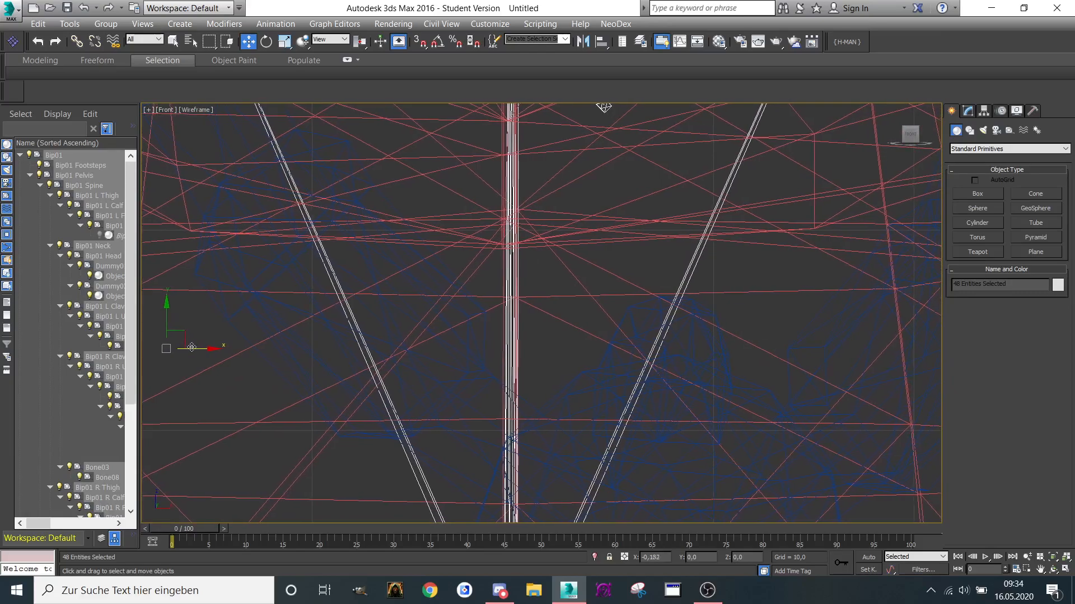
scroll(500, 231, "down", 10)
scroll(500, 231, "down", 5)
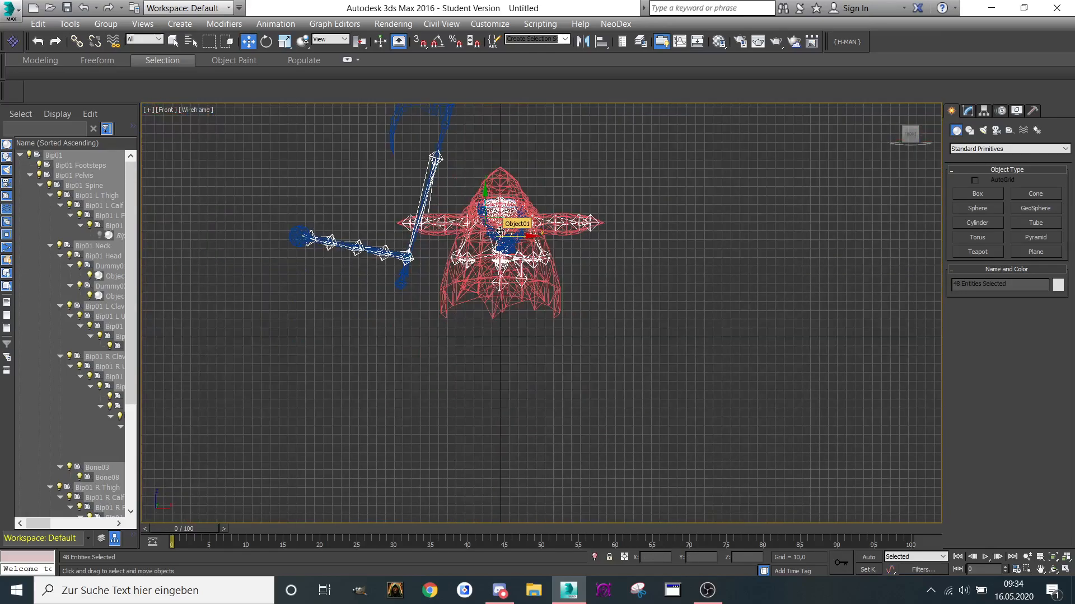
Export the scene in FBX format to the Downloads\Phantomon folder, overwriting T-pose.FBX.
left_click(8, 9)
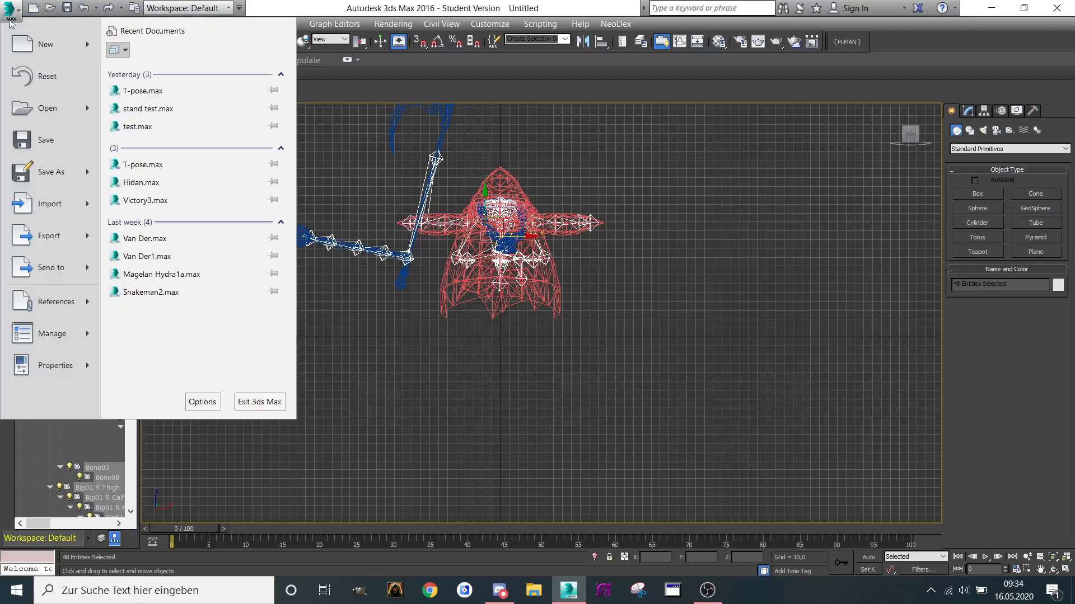
left_click(66, 234)
left_click(295, 91)
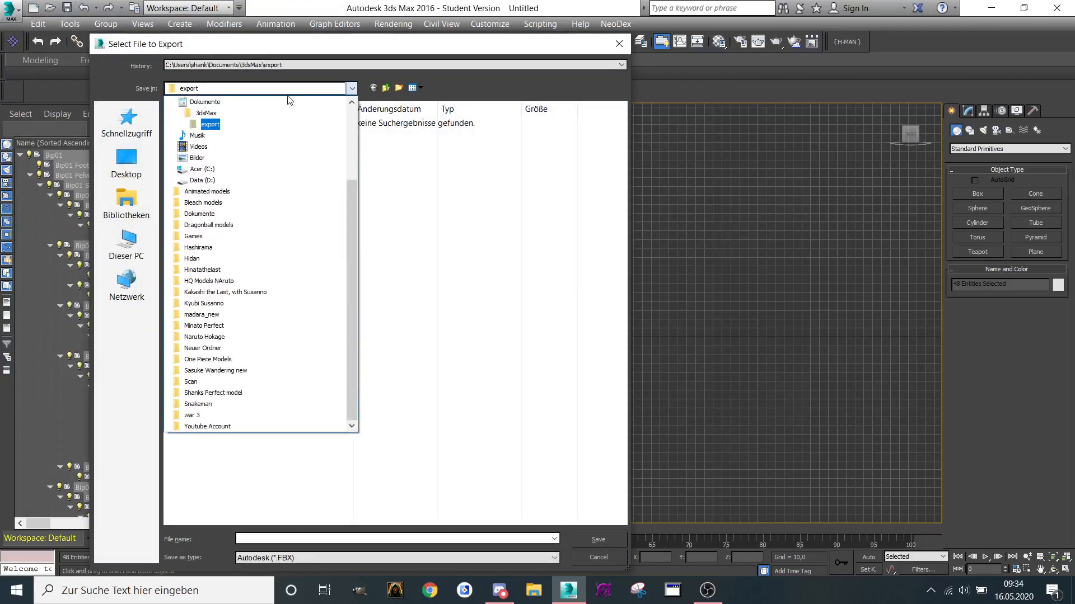
scroll(224, 140, "up", 3)
left_click(196, 177)
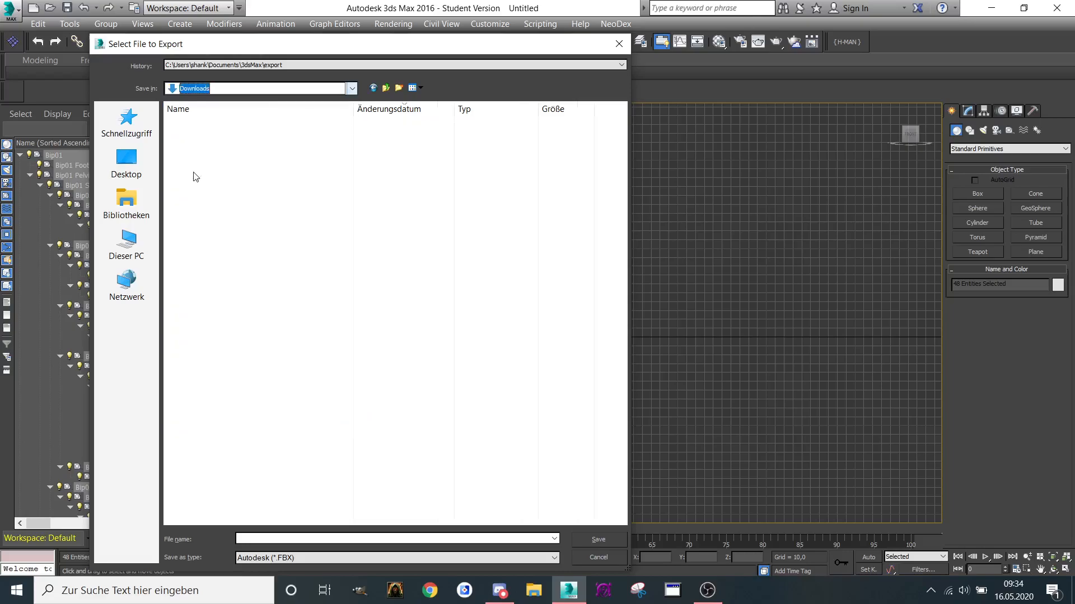
double_click(205, 137)
left_click(205, 136)
left_click(598, 540)
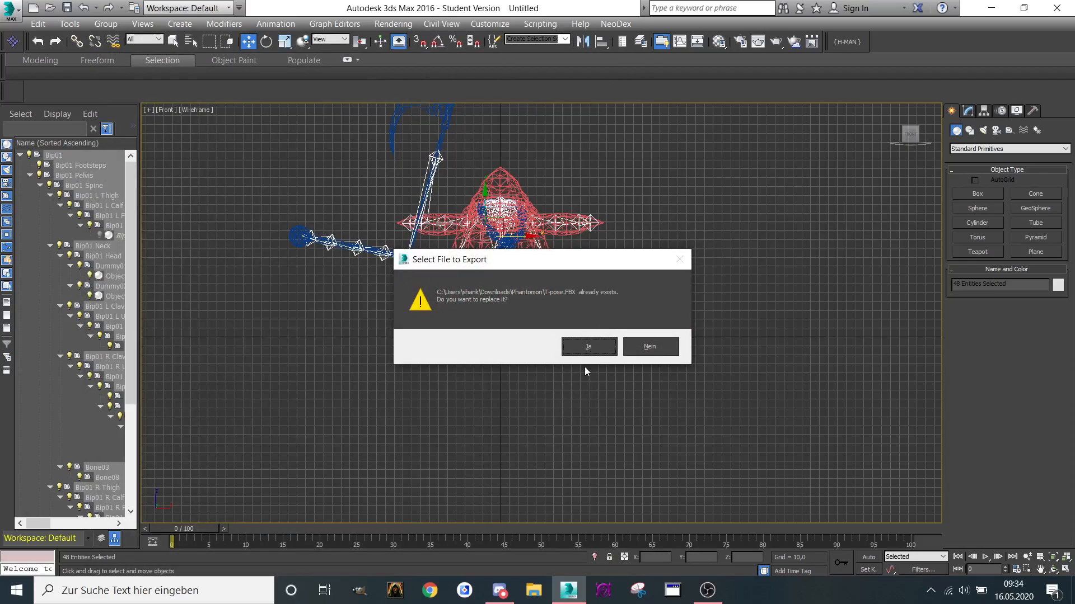
left_click(583, 350)
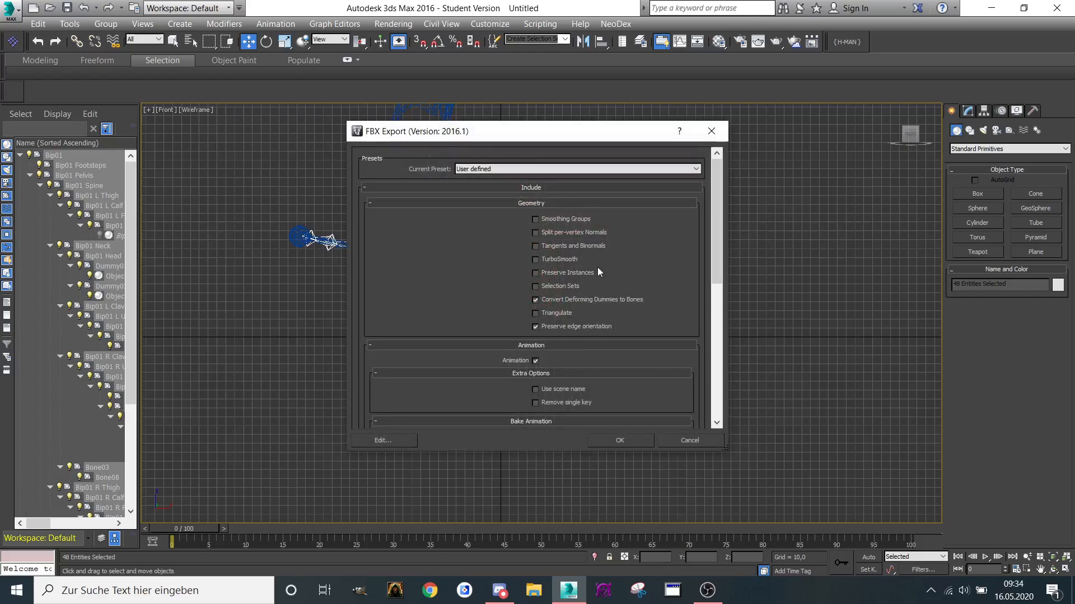
Turn off Convert Deforming Dummies to Bones in the FBX export options.
scroll(487, 312, "down", 2)
left_click(534, 325)
scroll(429, 216, "up", 2)
scroll(491, 279, "down", 5)
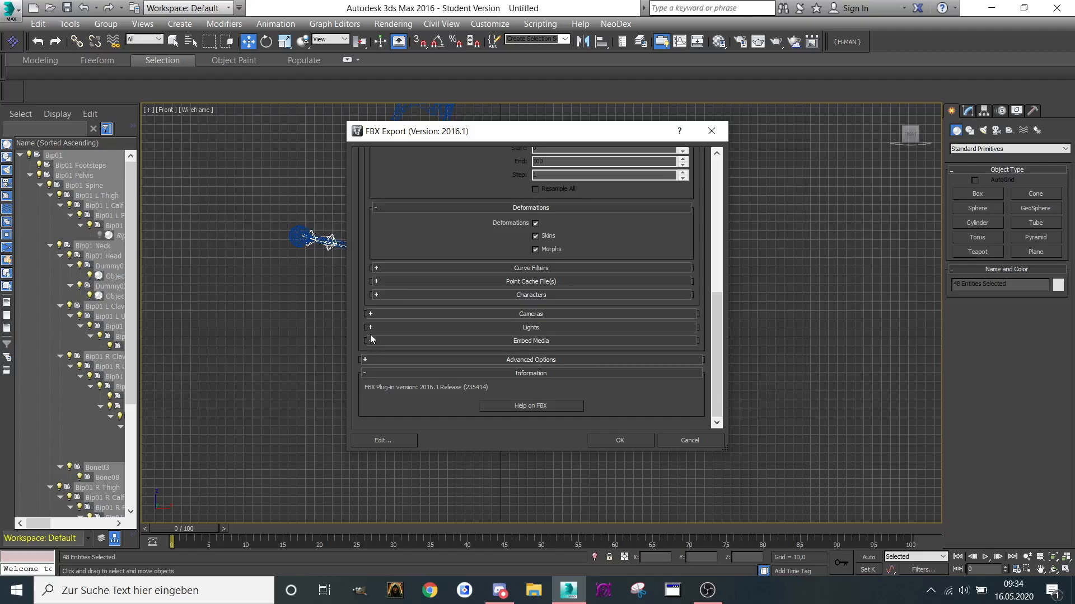
Review the Cameras, Lights, Embed Media and Advanced Options of the FBX export, and run the export.
left_click(382, 312)
left_click(381, 312)
left_click(383, 325)
left_click(383, 325)
left_click(382, 341)
left_click(384, 342)
left_click(386, 360)
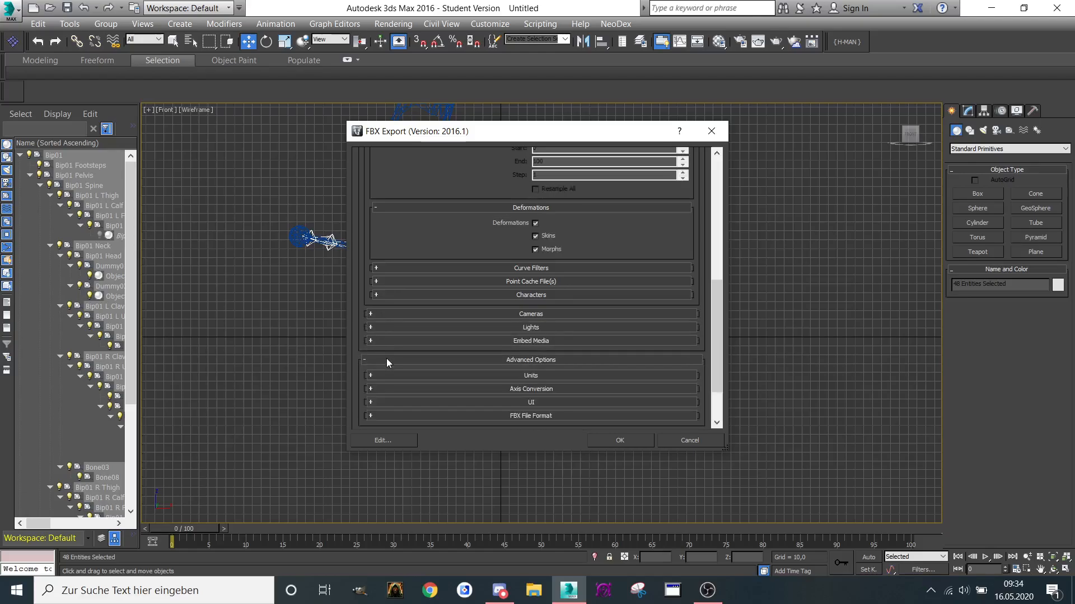
scroll(385, 354, "down", 2)
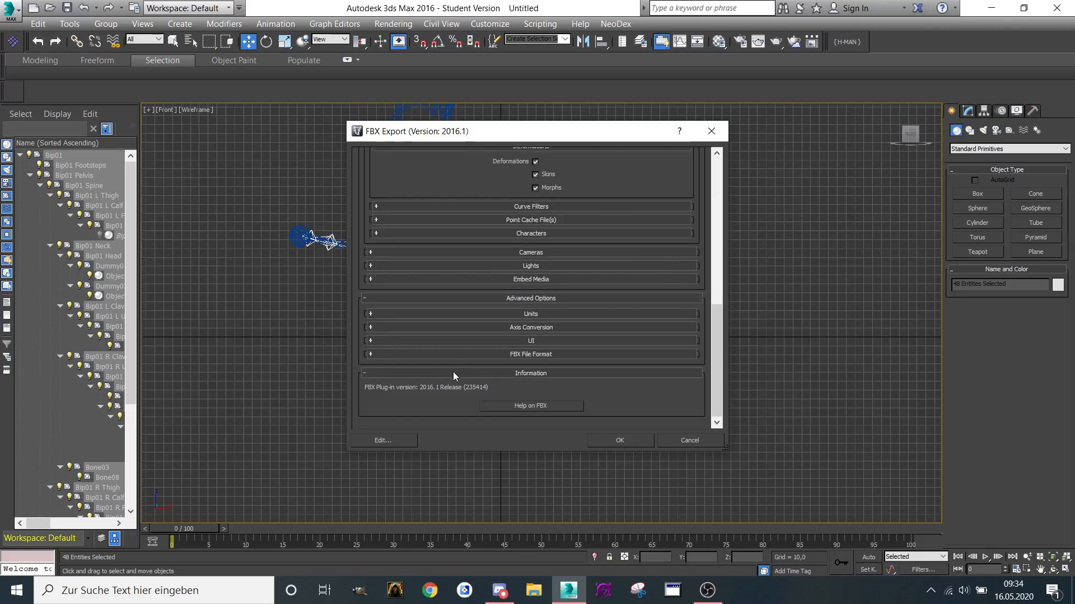
scroll(453, 371, "up", 5)
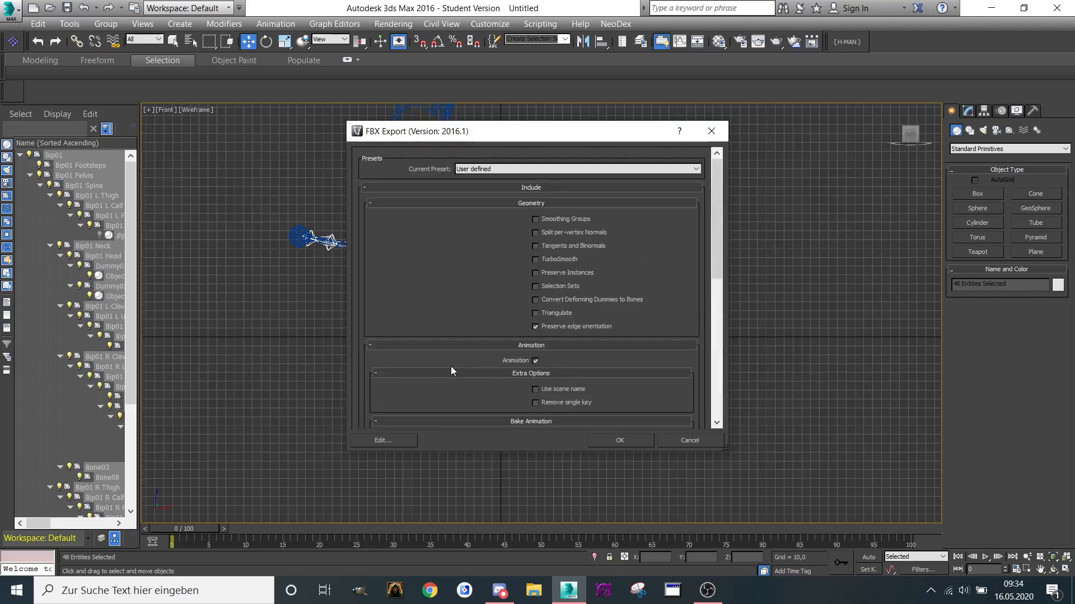
left_click(617, 440)
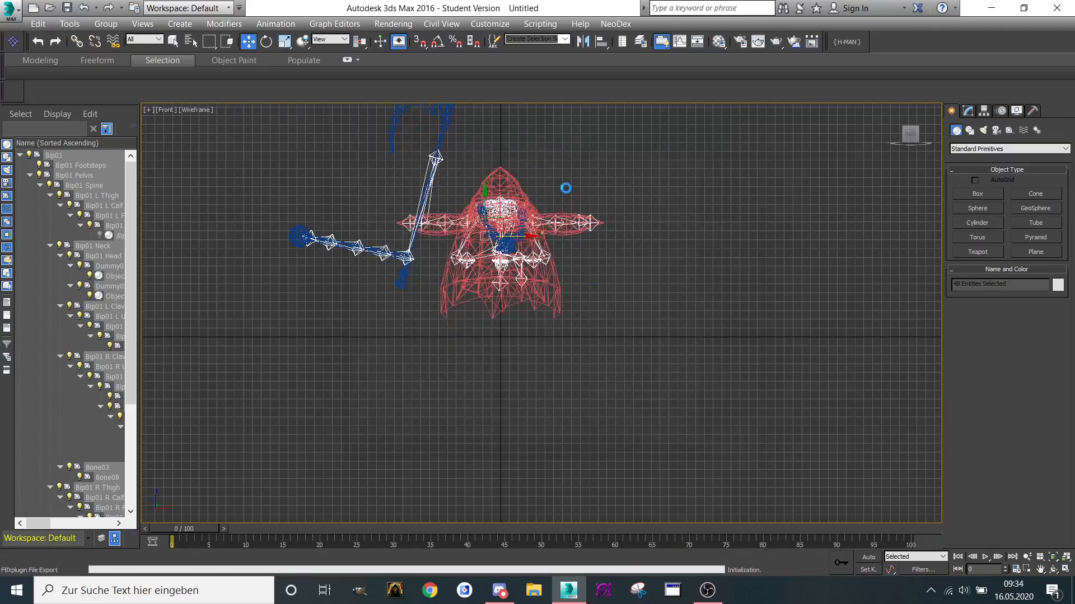
Import the Arun.kf animation from the Phantomon folder with Clear Animation, Add Key Notes and Add Time Tags enabled.
middle_click_drag(563, 192, 556, 296)
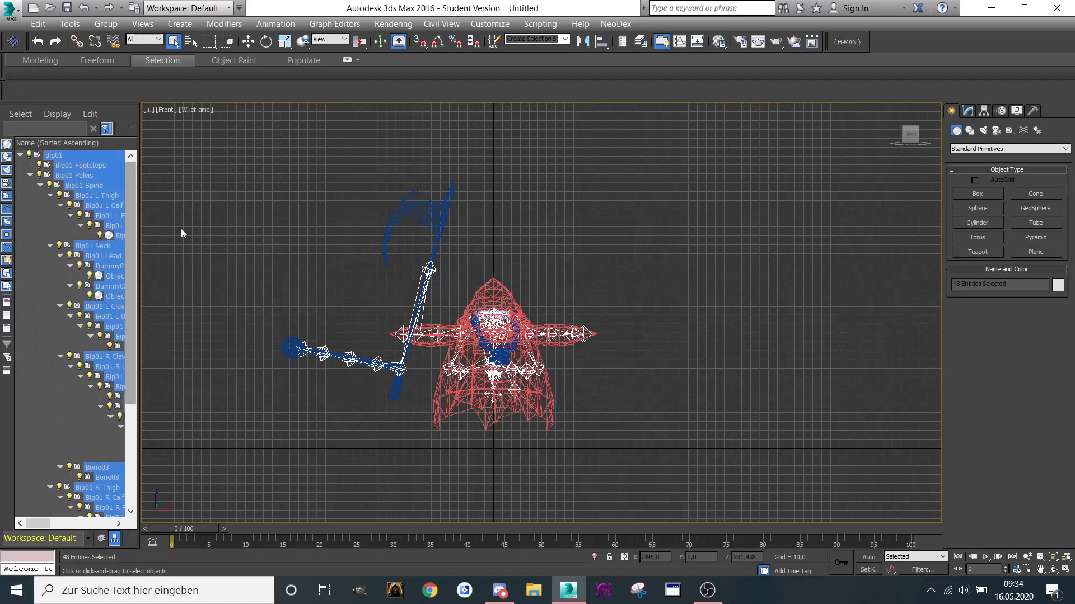
middle_click_drag(508, 242, 511, 229)
left_click(7, 9)
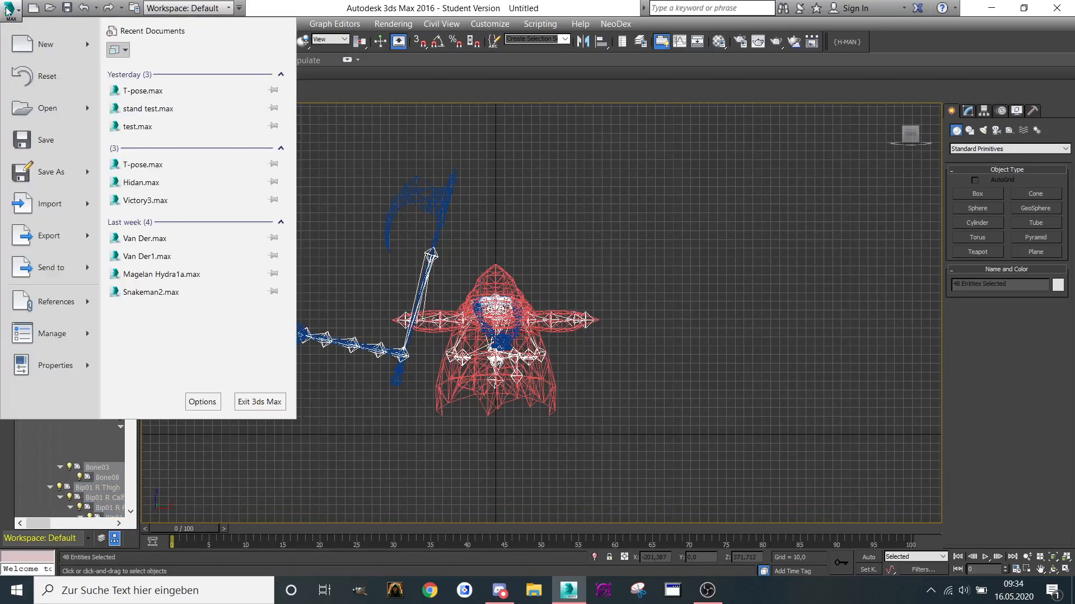
left_click(65, 207)
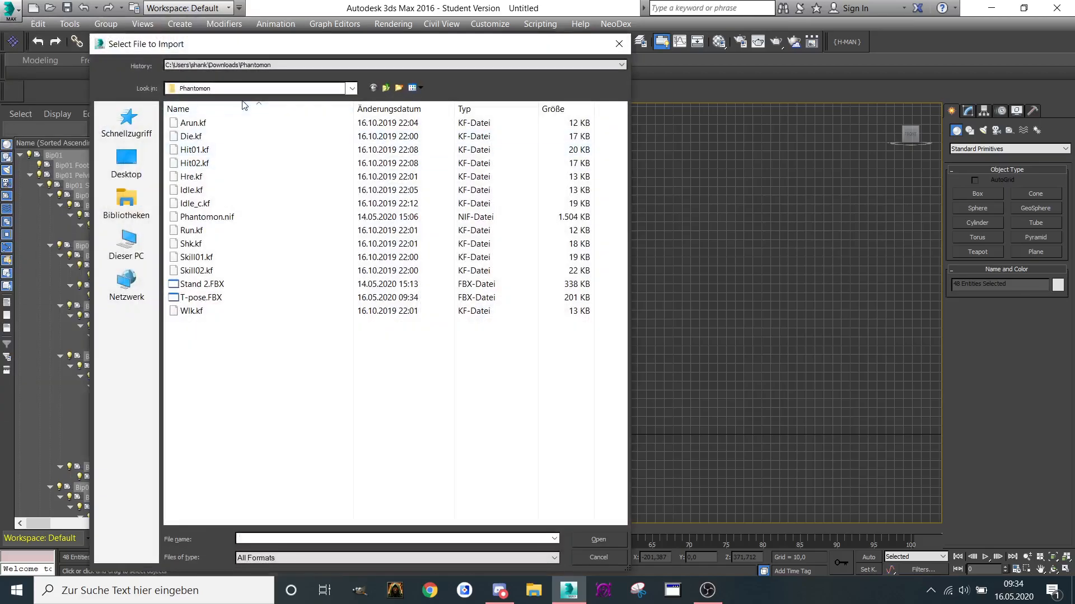
double_click(224, 125)
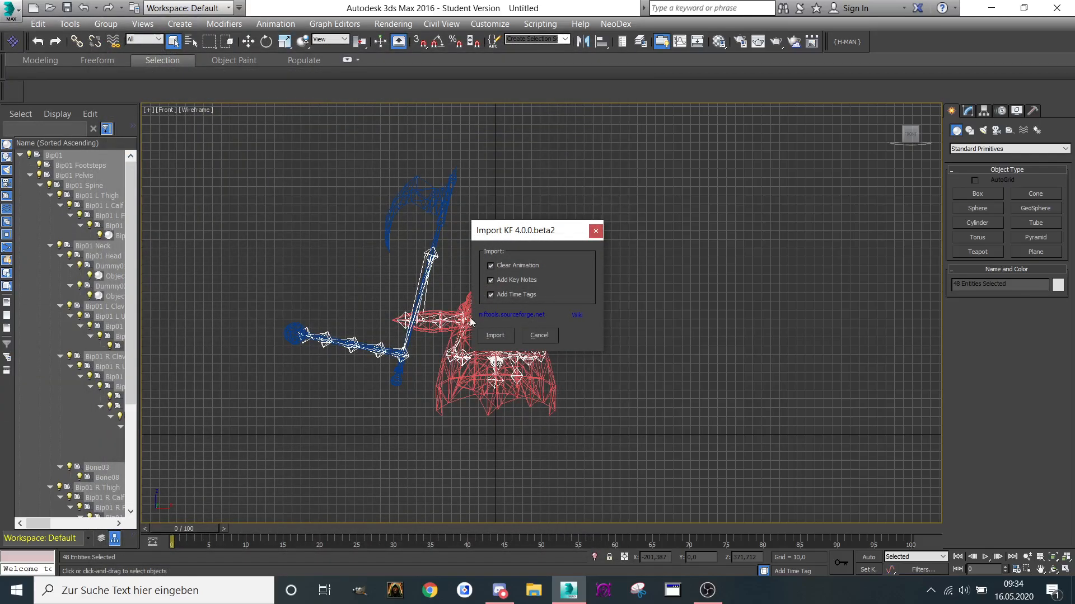
left_click(495, 336)
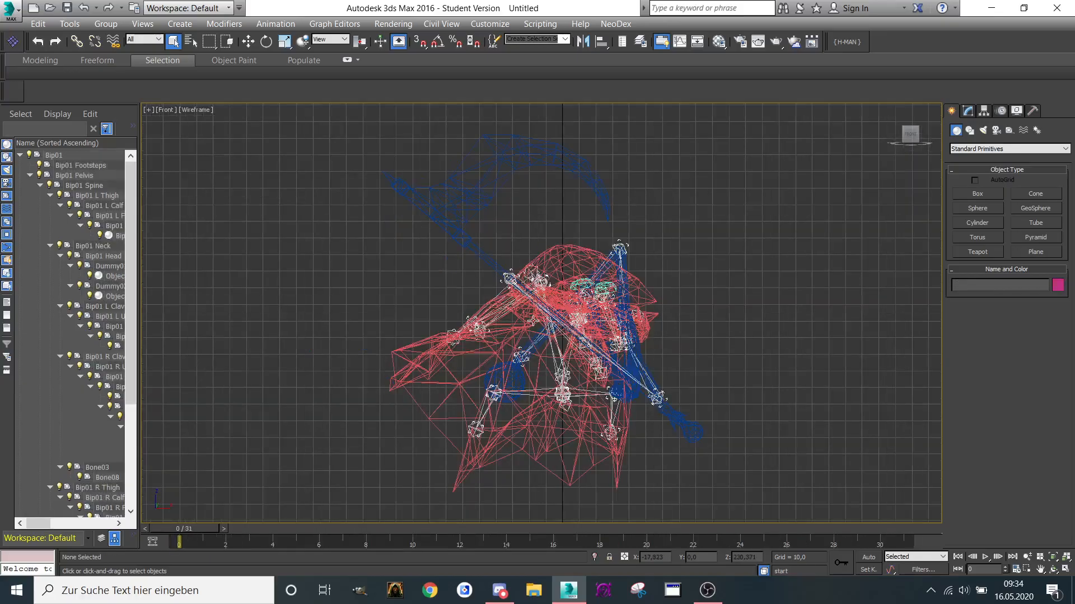
Turn the maximized viewport to an angled orthographic view and shade it with Consistent Colors.
mouse_move(910, 135)
left_mouse_down()
mouse_move(929, 147)
mouse_move(884, 156)
mouse_move(918, 174)
mouse_move(896, 130)
left_mouse_up()
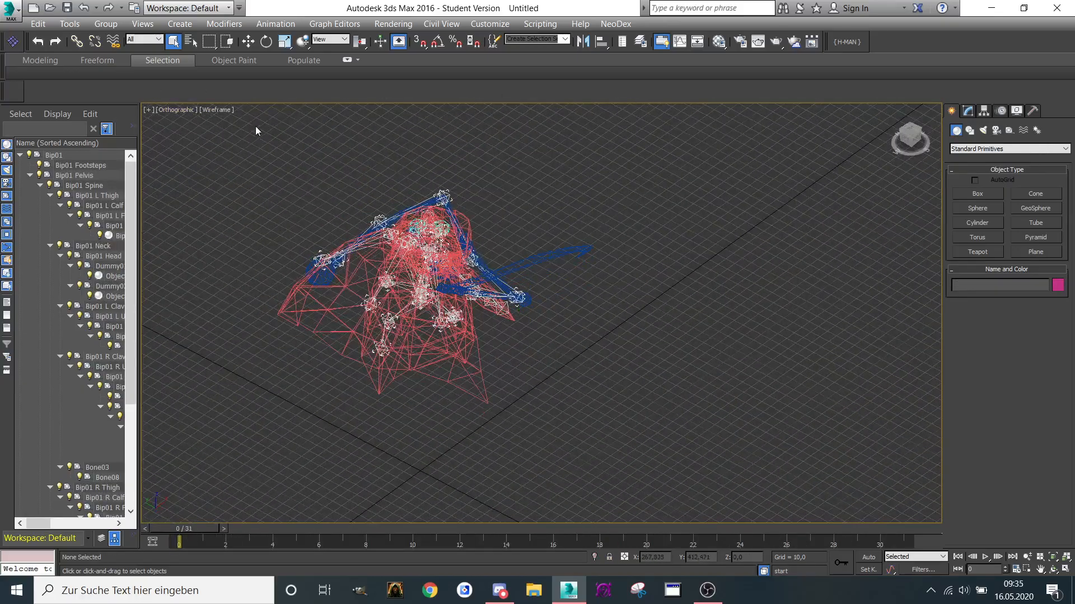
left_click(214, 110)
left_click(229, 148)
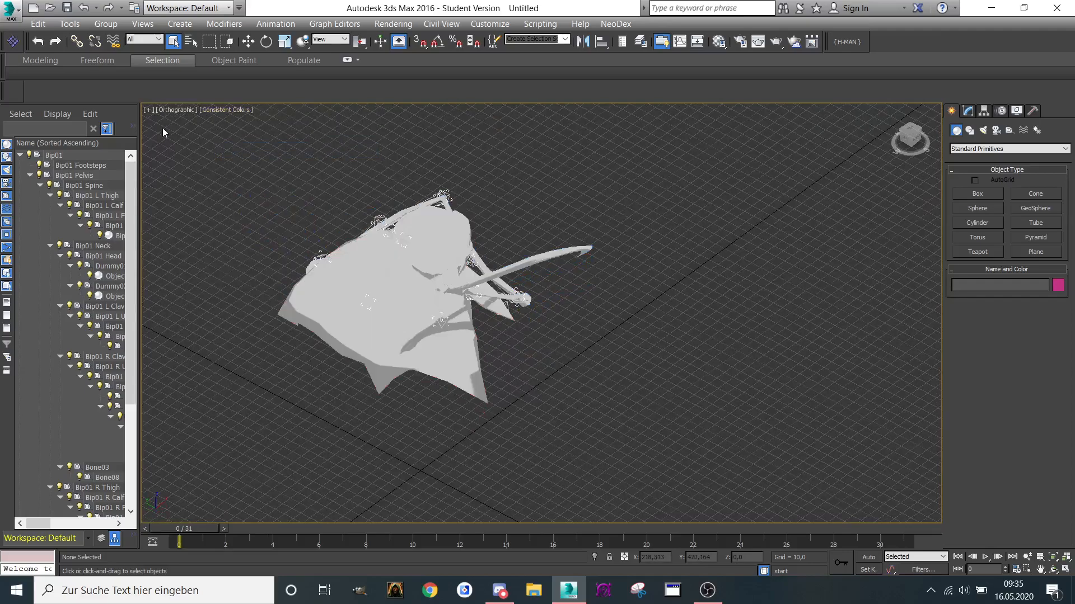
Restore the four-viewport layout and maximize the Perspective viewport for a closer look at the posed model.
left_click(149, 110)
left_click(196, 124)
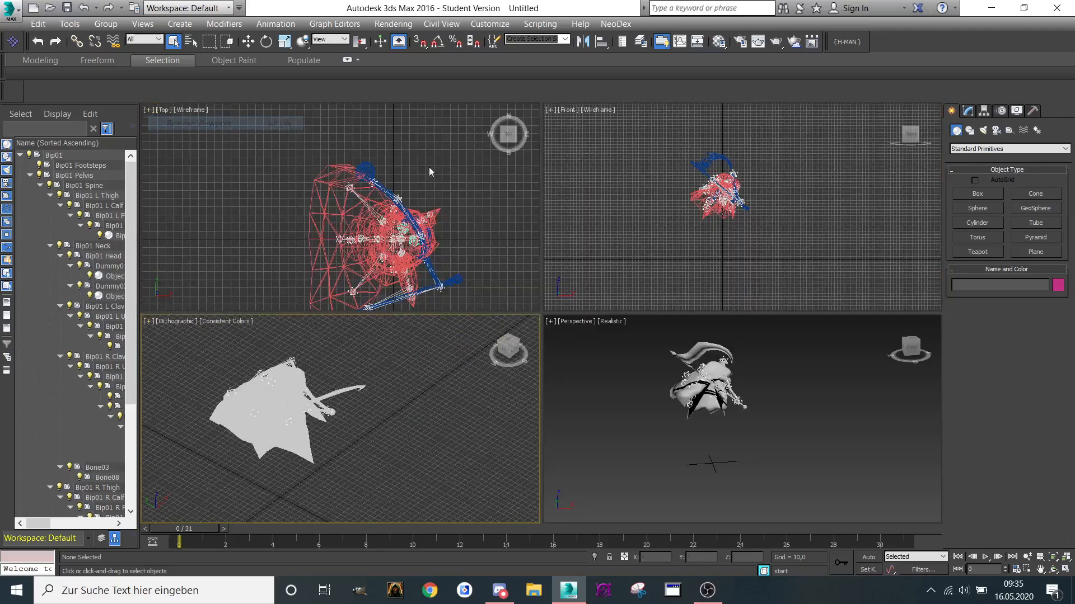
left_click(550, 324)
left_click(555, 332)
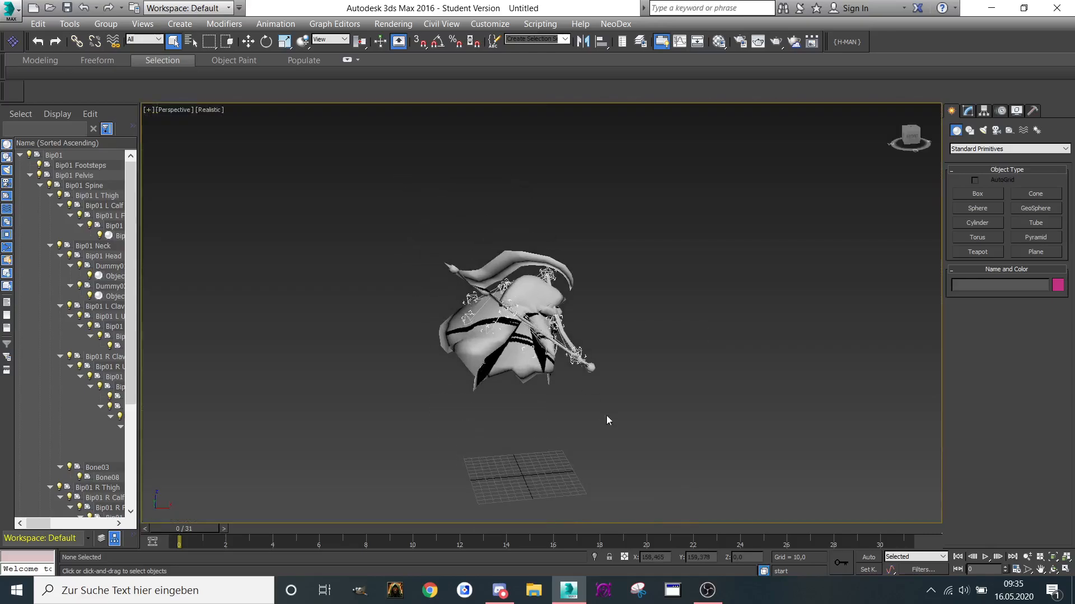
scroll(607, 425, "up", 3)
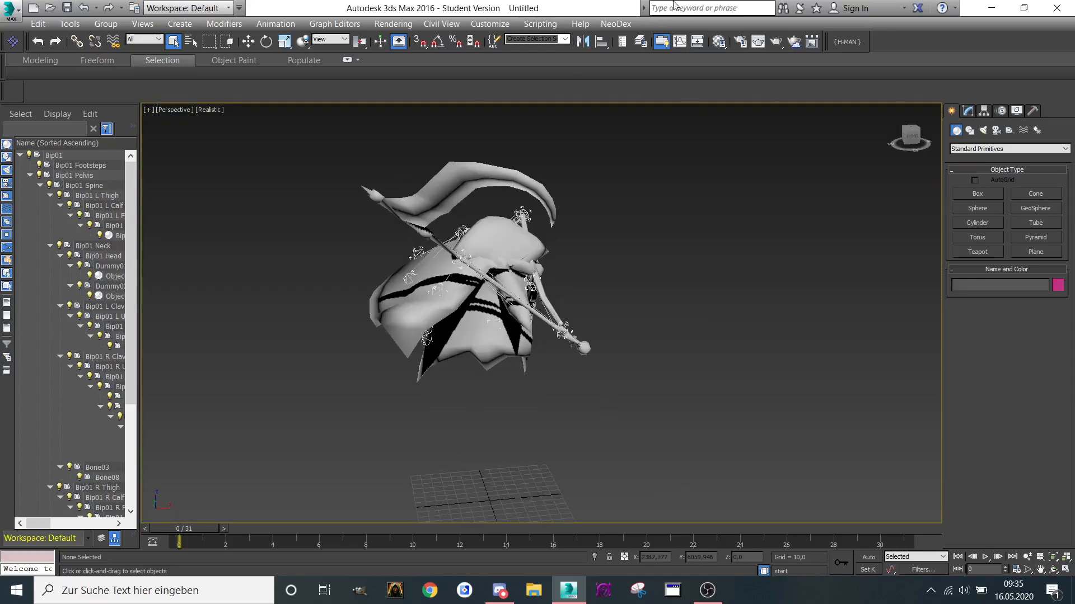
Open the Material Editor and load Phantomon.tga from the Downloads\Phantomon folder into the first material slot.
key("m")
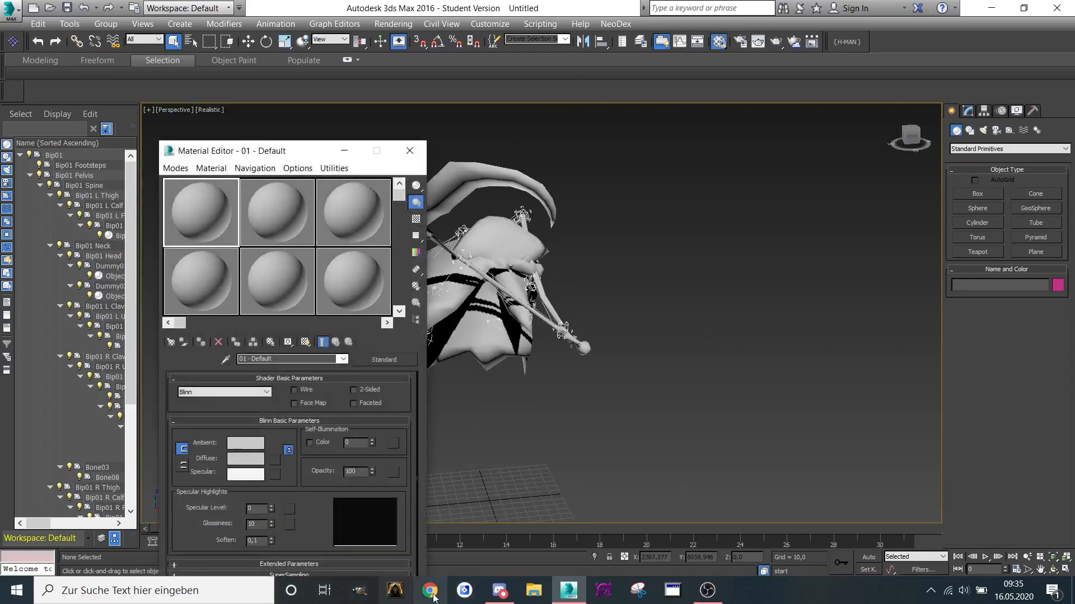
left_click(527, 591)
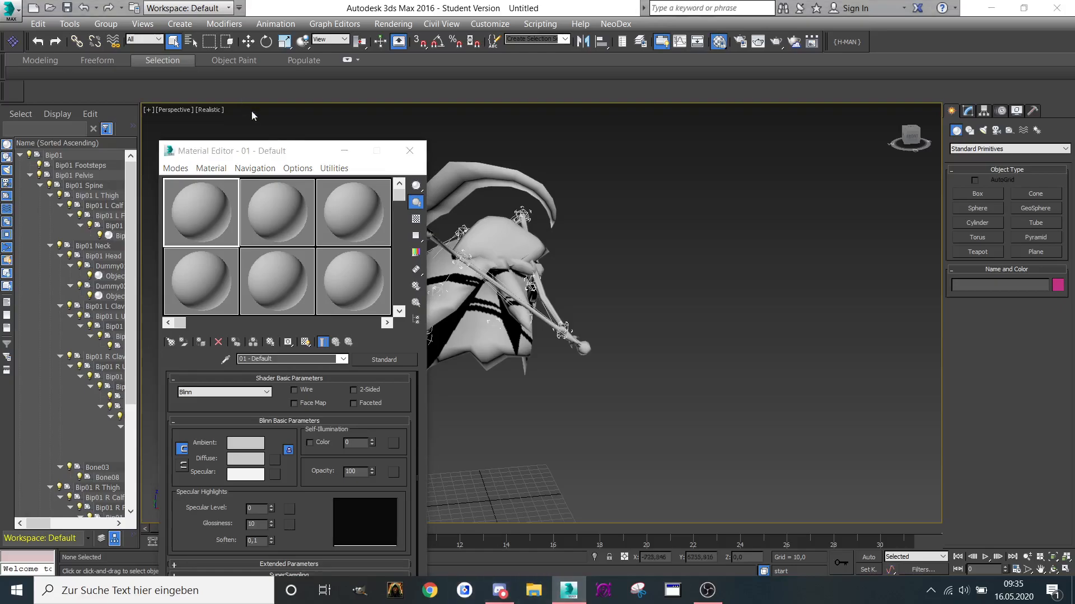
left_click(480, 252)
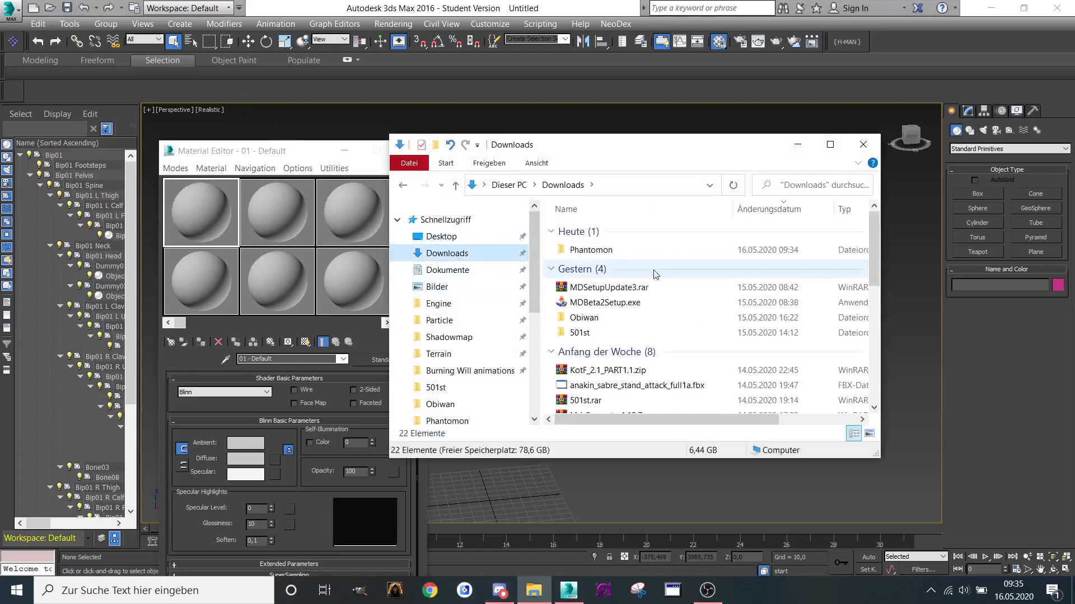
double_click(629, 250)
scroll(628, 305, "down", 2)
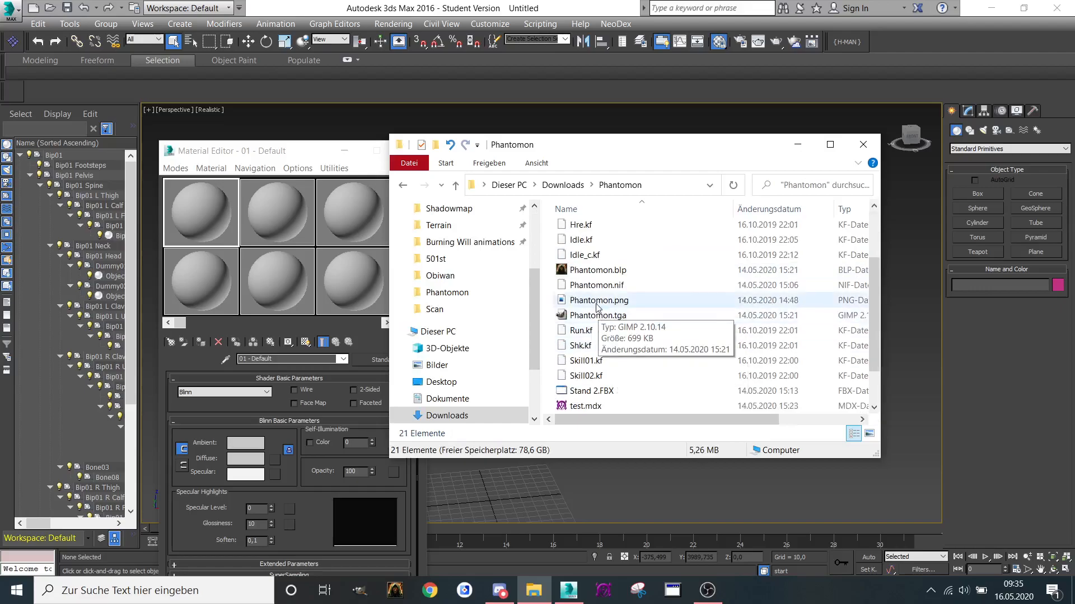
left_click(598, 314)
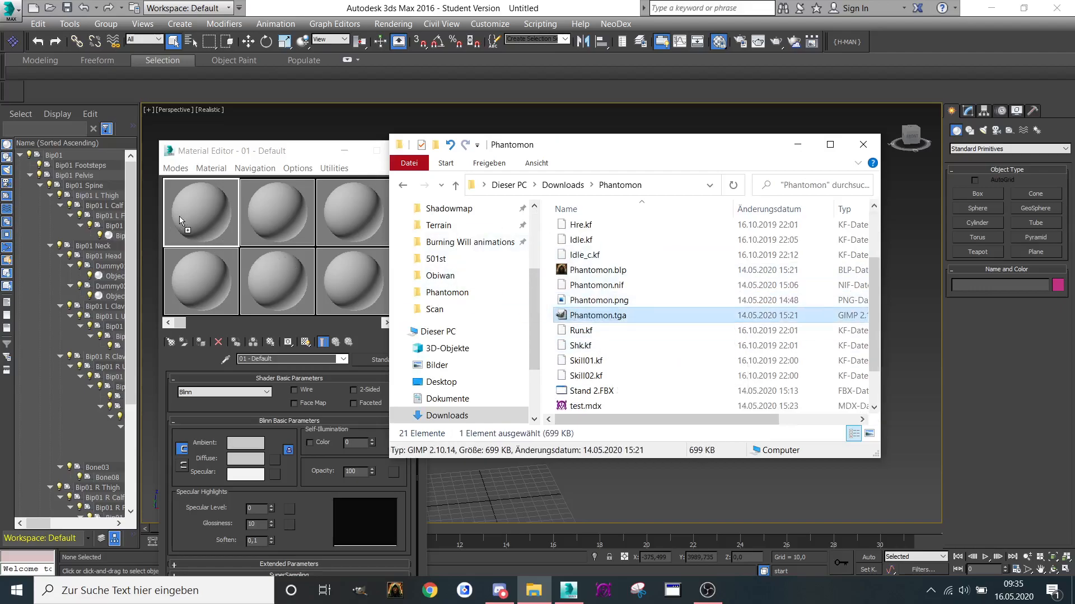
left_click_drag(179, 216, 179, 216)
left_click(797, 145)
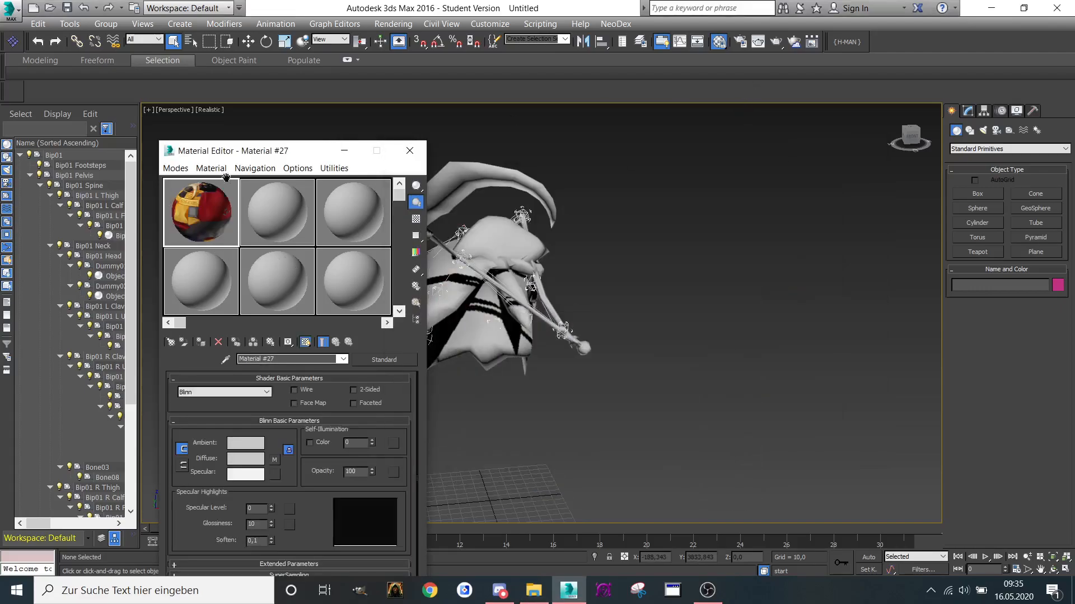
Assign the Phantomon texture material to the body mesh Object01 and to the scythe mesh.
left_click(120, 236)
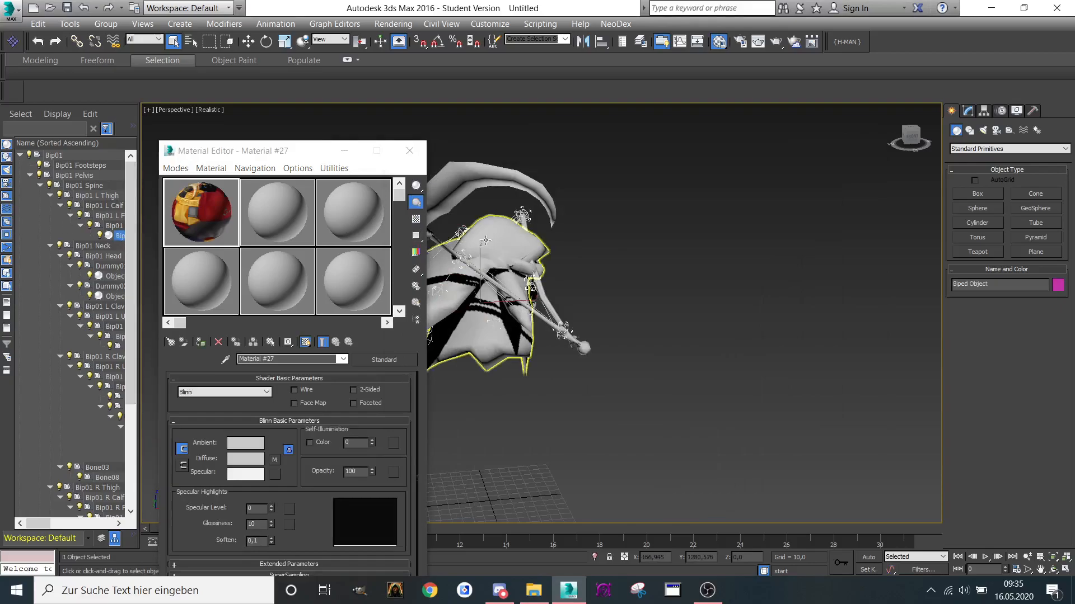
left_click(502, 238)
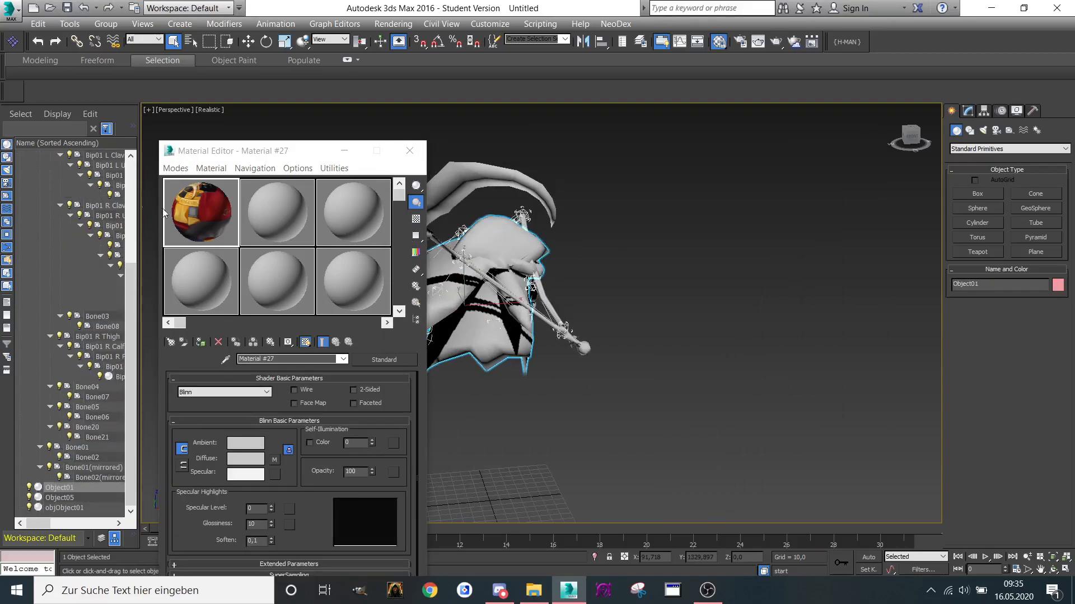
left_click(201, 342)
left_click(474, 174)
left_click(201, 343)
Assign the Phantomon texture material to the necklace mesh Object05.
left_click_drag(903, 140, 865, 137)
scroll(551, 276, "up", 3)
left_click(527, 339)
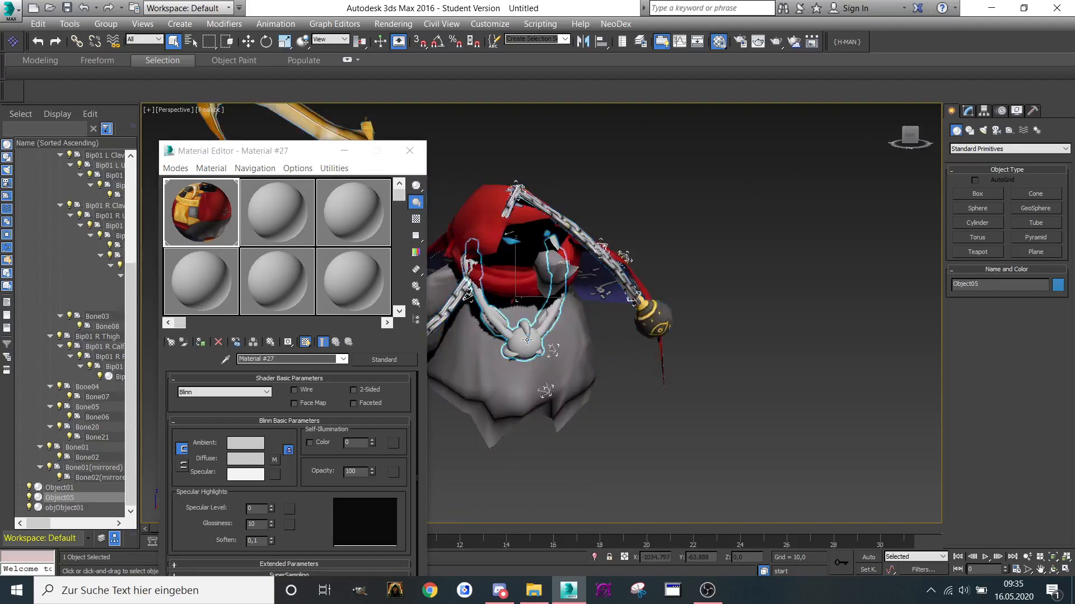
left_click(201, 342)
scroll(631, 119, "up", 2)
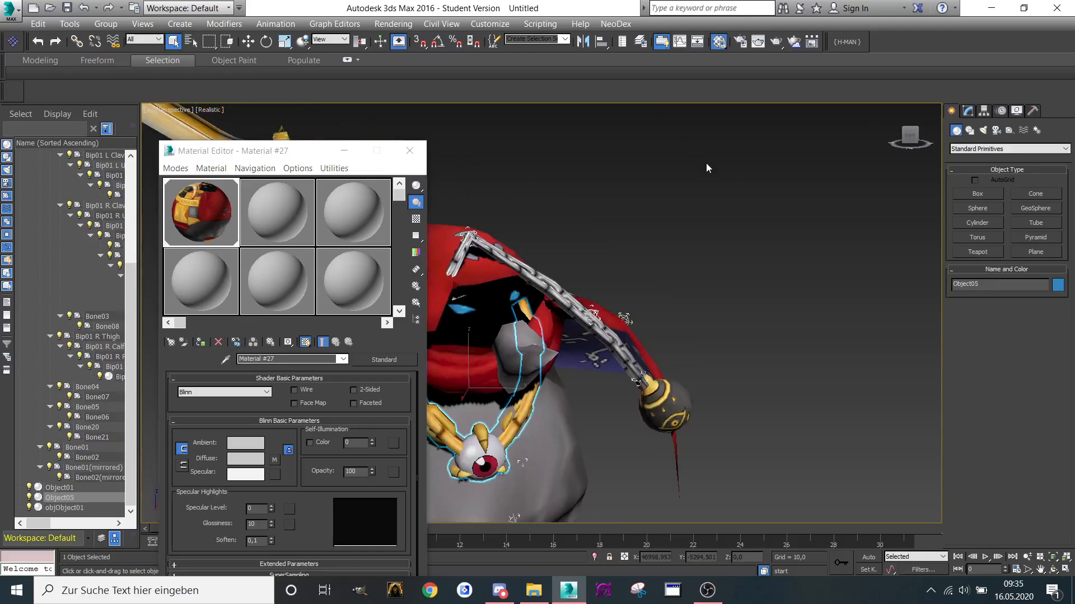
left_click_drag(909, 134, 940, 135)
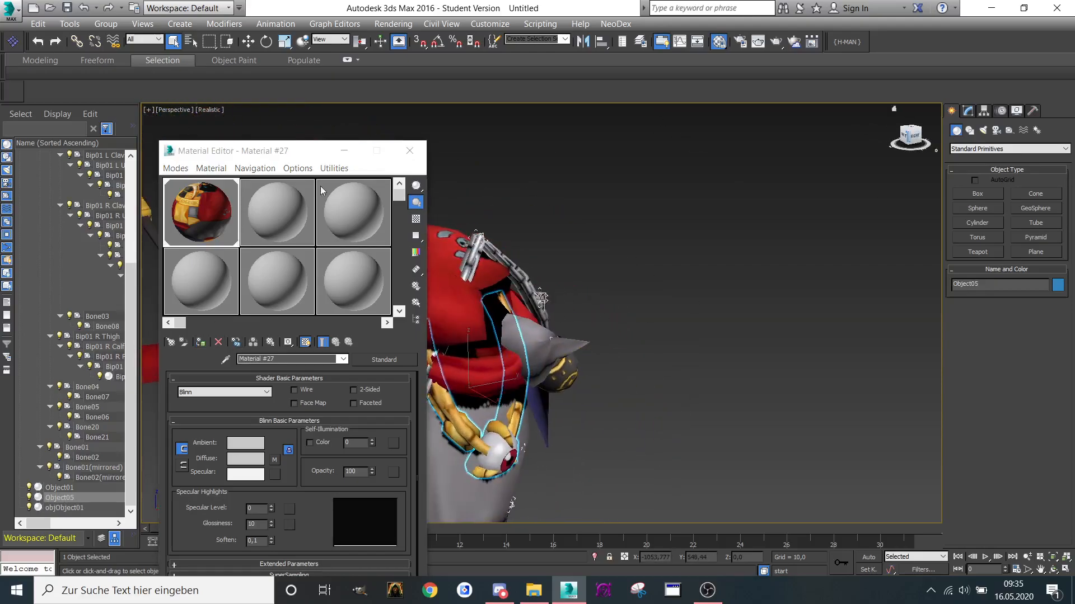
Minimize the Material Editor and scrub the animation from frame 0 to frame 31.
left_click(344, 151)
scroll(418, 187, "down", 5)
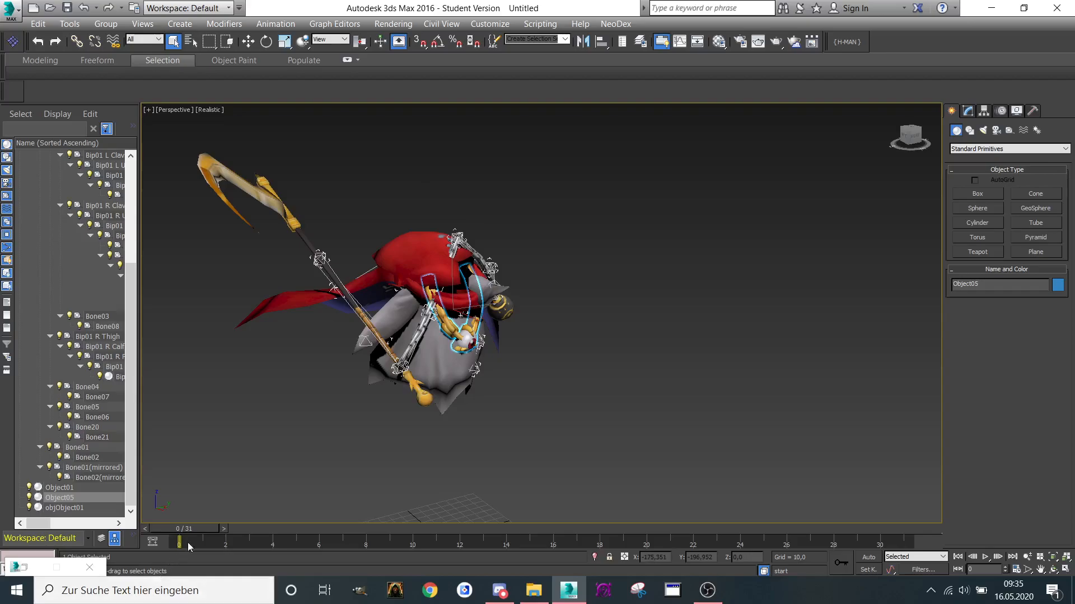
left_click_drag(193, 525, 1068, 509)
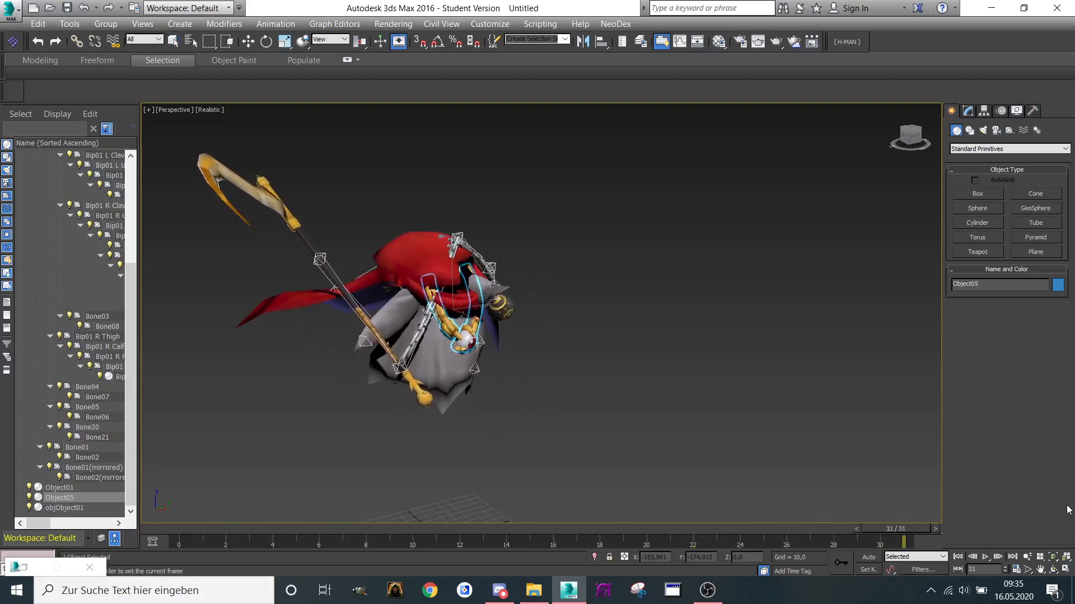
Select the whole Bip01 hierarchy, import Arun.kf again with Clear Animation on, and scrub back to frame 0.
scroll(52, 226, "up", 5)
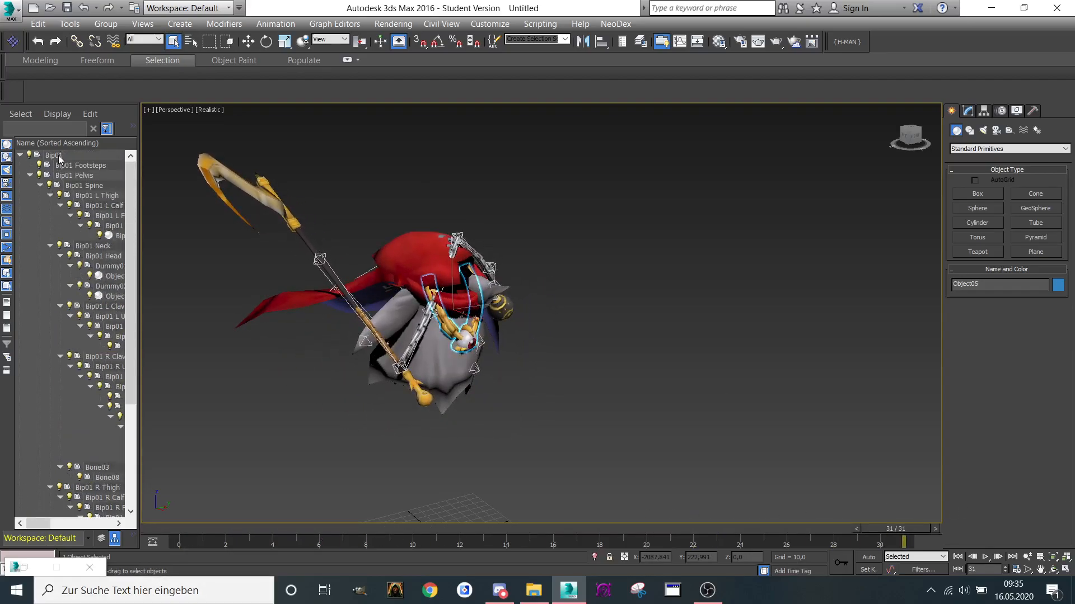
double_click(56, 156)
left_click(9, 10)
left_click(38, 216)
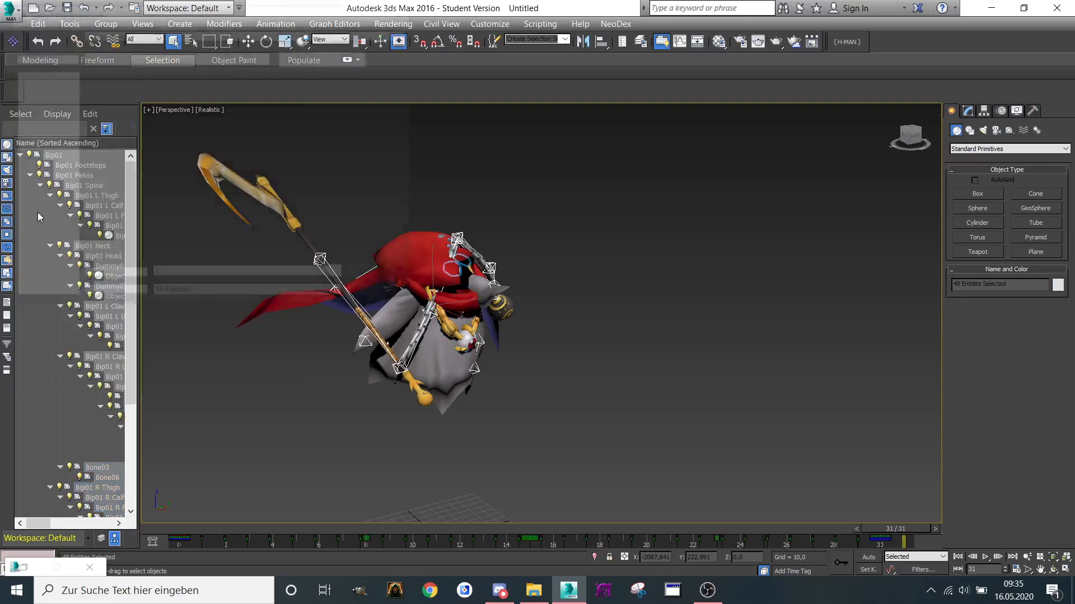
double_click(216, 125)
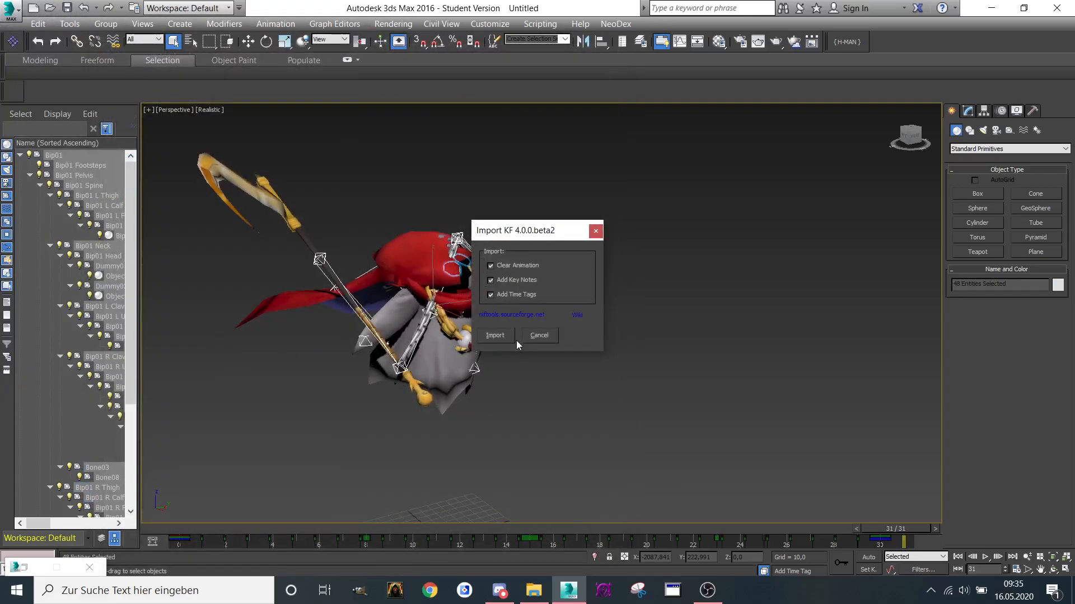
left_click(509, 336)
left_click_drag(902, 137, 925, 133)
scroll(487, 244, "up", 3)
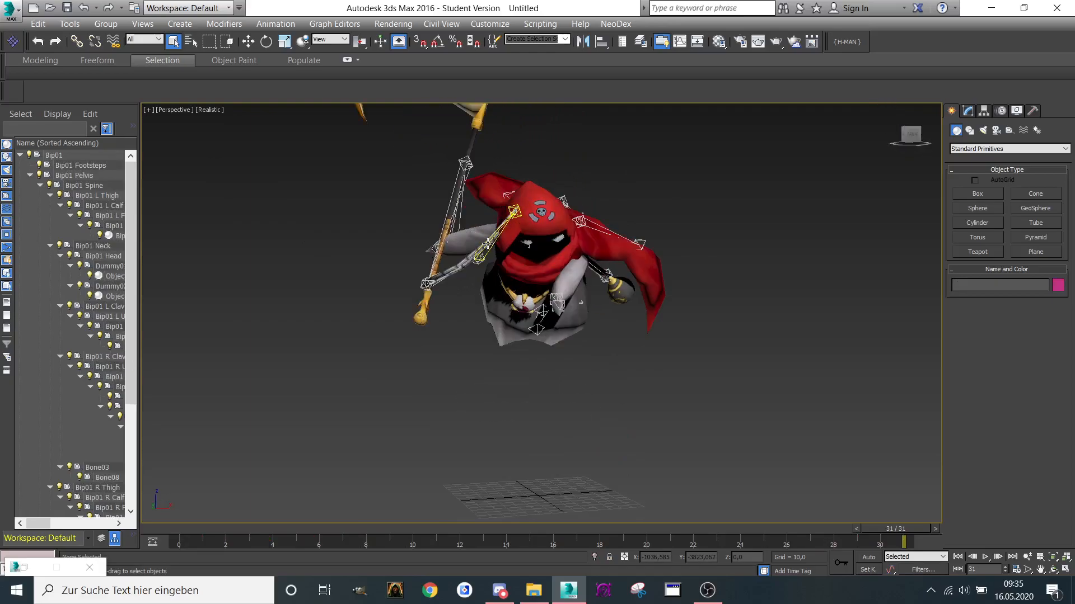
left_click_drag(897, 537, 114, 545)
Import the Die.kf animation with Clear Animation on and preview it by scrubbing to frame 41.
left_click(9, 10)
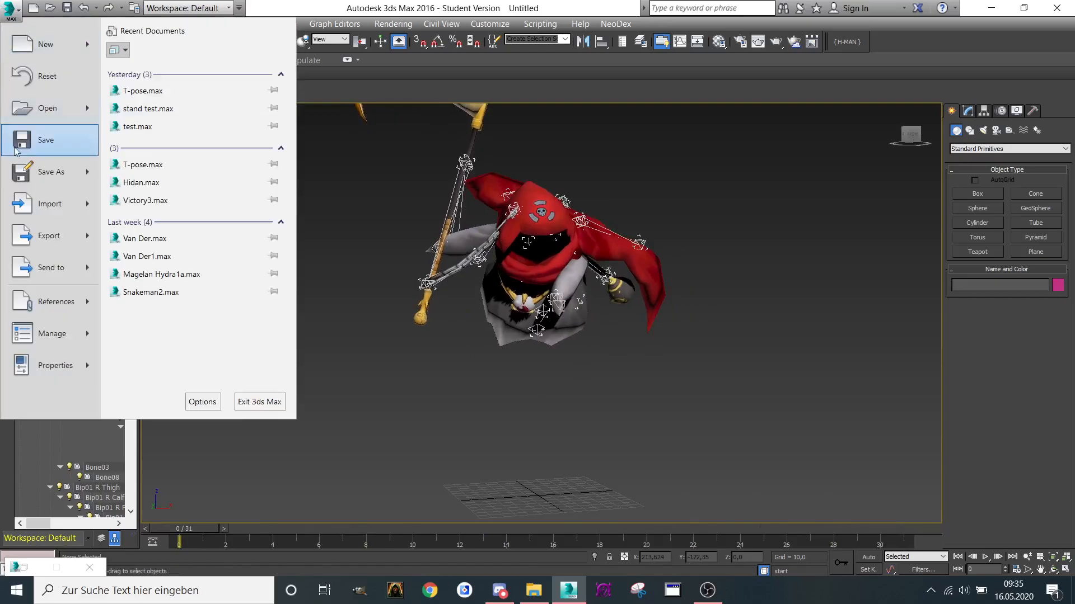
left_click(48, 202)
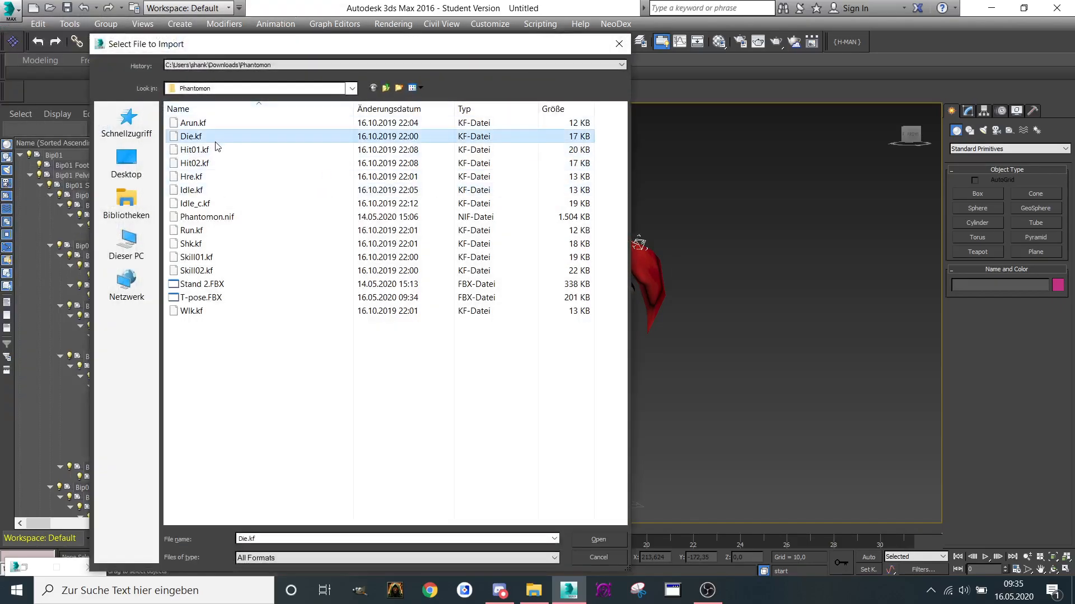
double_click(196, 137)
left_click(489, 333)
middle_click_drag(622, 269, 535, 221)
left_click_drag(191, 529, 846, 471)
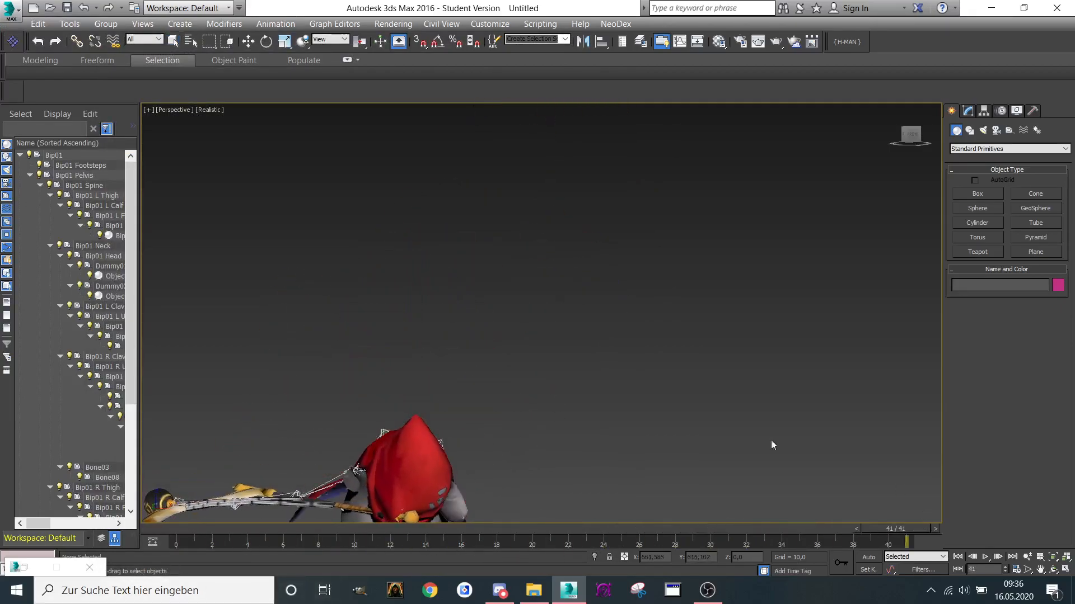
Import the Run.kf animation, view the model from the front and scrub the timeline back to frame 0.
left_click(10, 9)
left_click(44, 204)
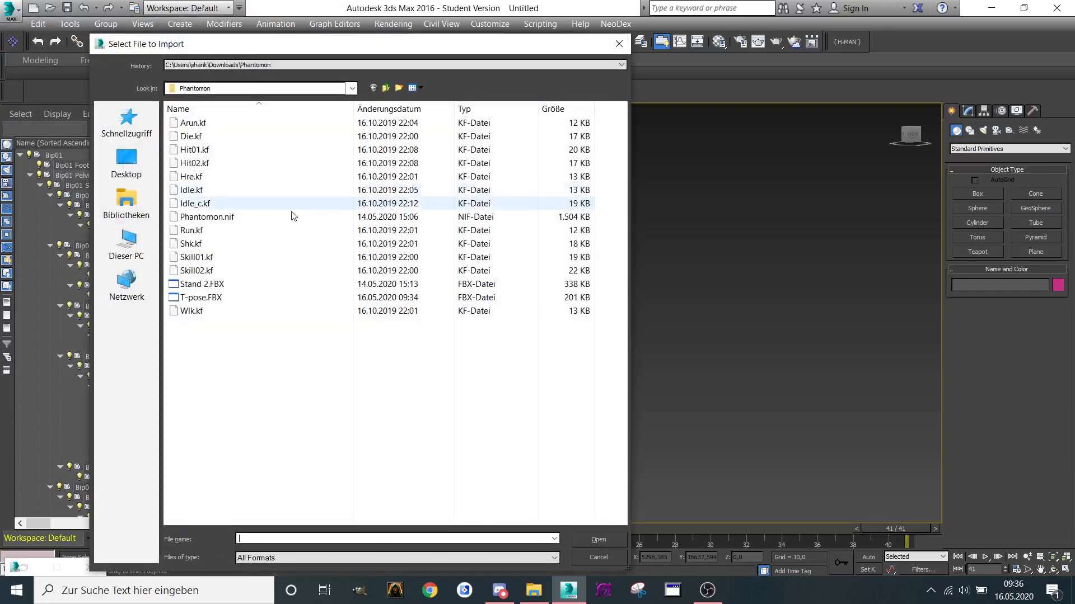
double_click(210, 233)
left_click(495, 338)
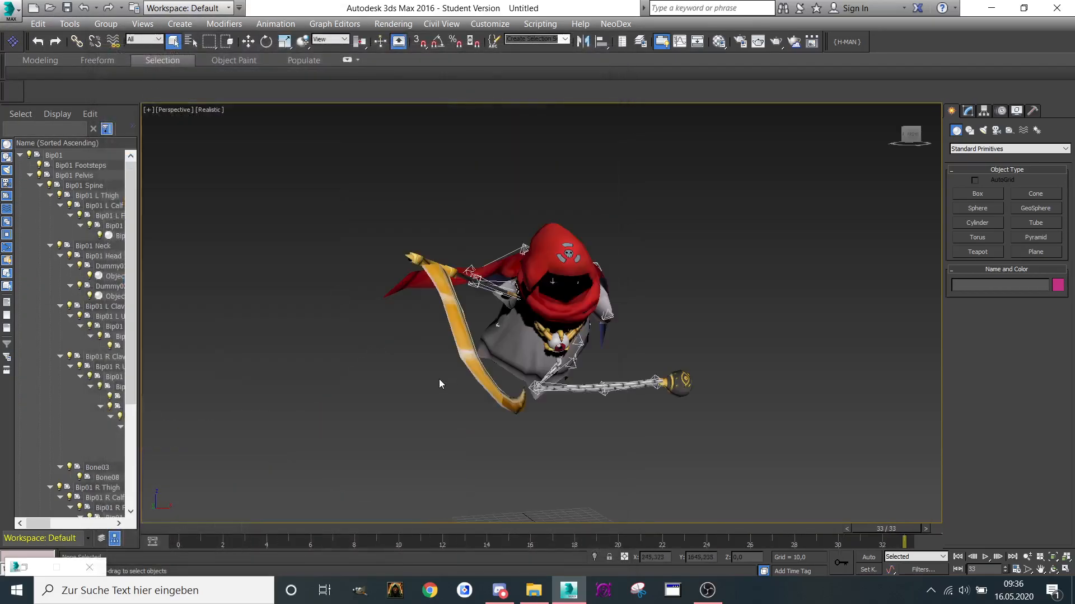
left_click_drag(916, 145, 876, 147)
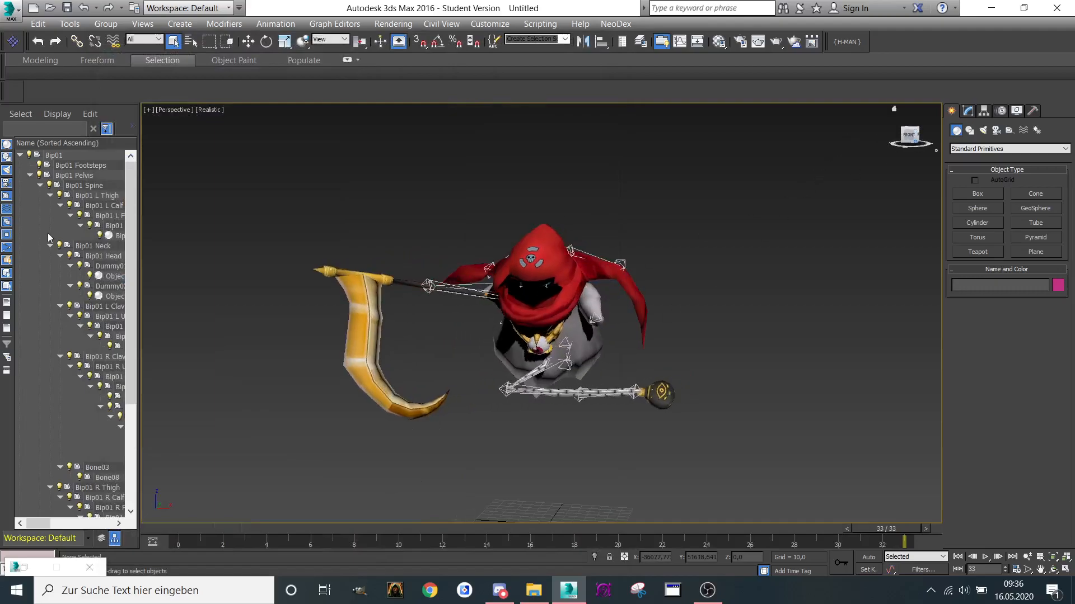
left_click_drag(868, 529, 15, 506)
Import the Skill01.kf animation and preview it by scrubbing from frame 0 to frame 71.
left_click(8, 6)
left_click(39, 207)
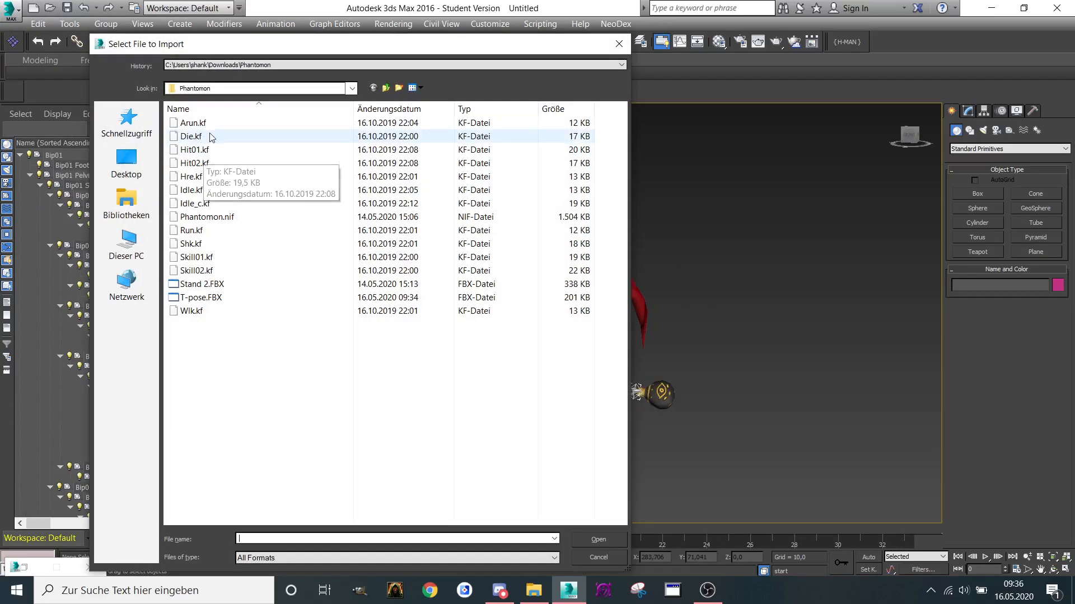
double_click(196, 258)
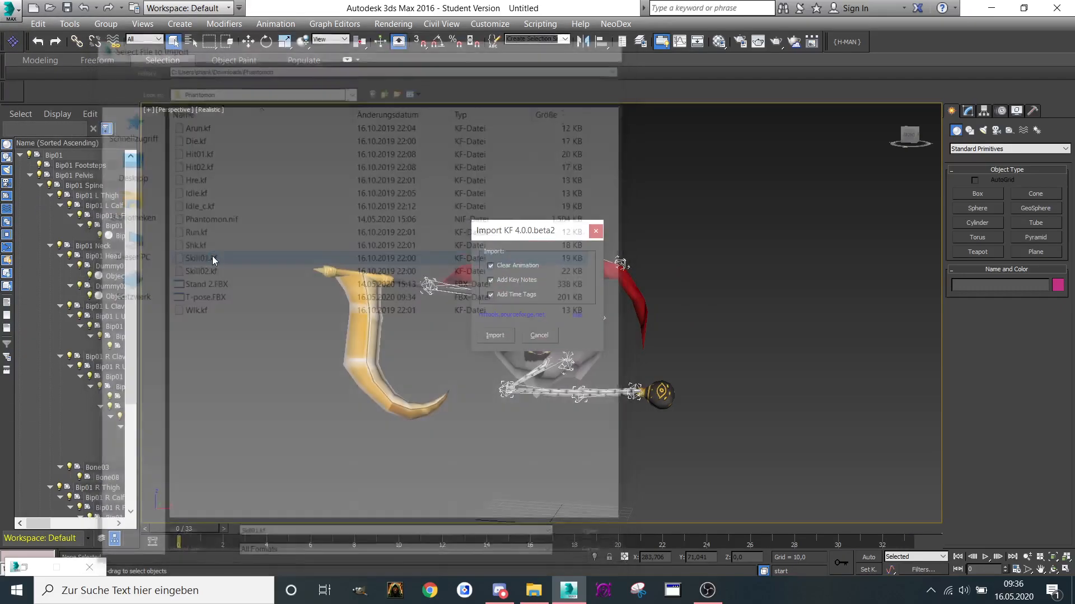
left_click(488, 339)
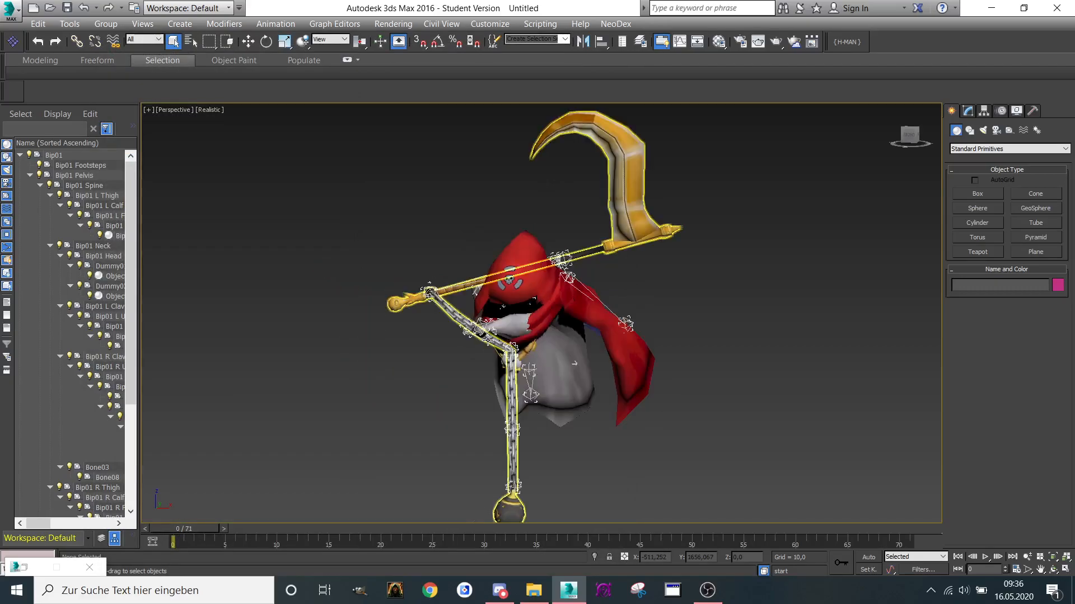
left_click_drag(206, 530, 937, 536)
Import Arun.kf as the walk animation and scrub through it, ending at frame 31.
left_click(5, 7)
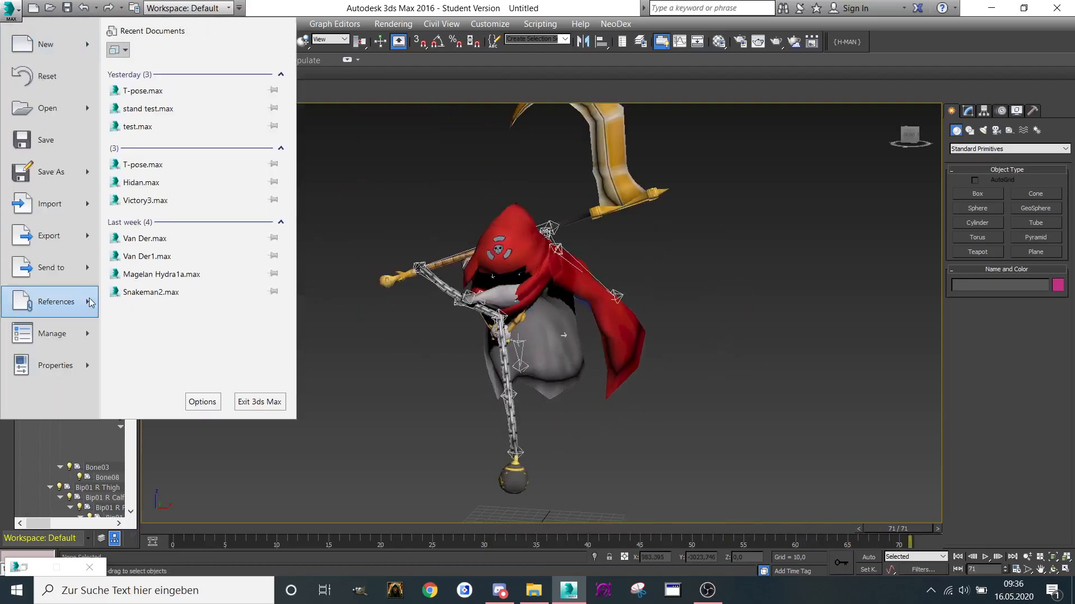
left_click(36, 204)
double_click(216, 123)
left_click(495, 334)
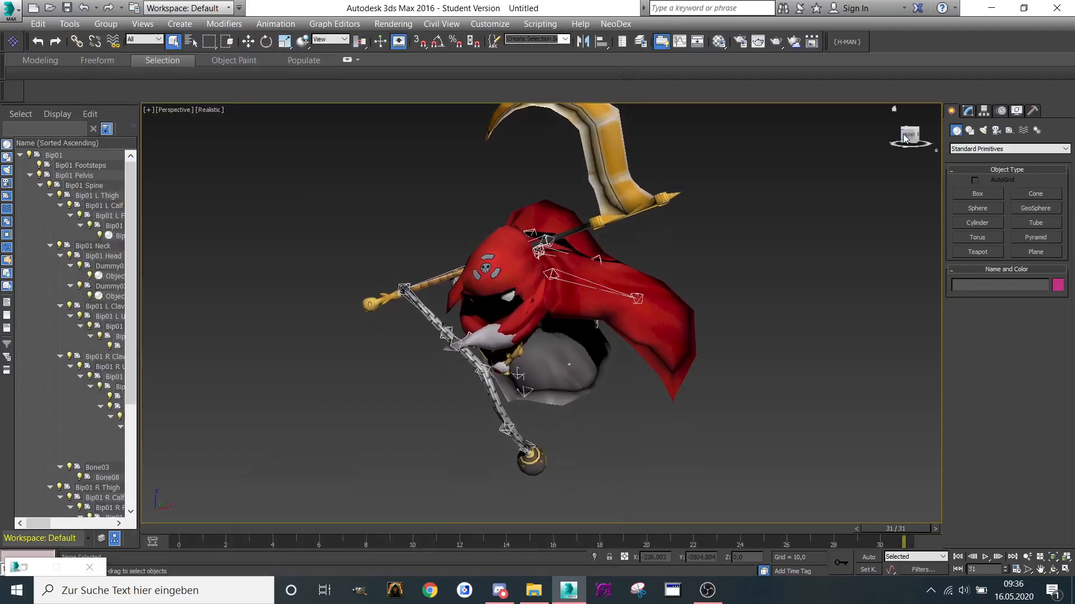
left_click_drag(905, 139, 911, 151)
scroll(720, 241, "down", 3)
left_click_drag(869, 536, 972, 461)
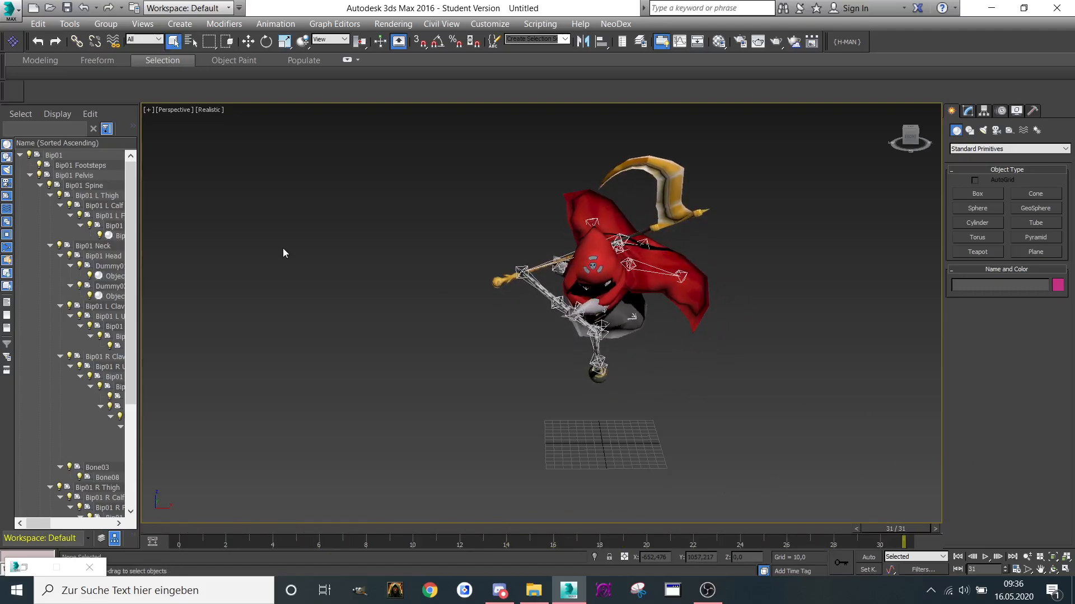
Select the whole Bip01 hierarchy, start an FBX export and delete the old Stand 2.FBX from the Phantomon folder.
double_click(62, 156)
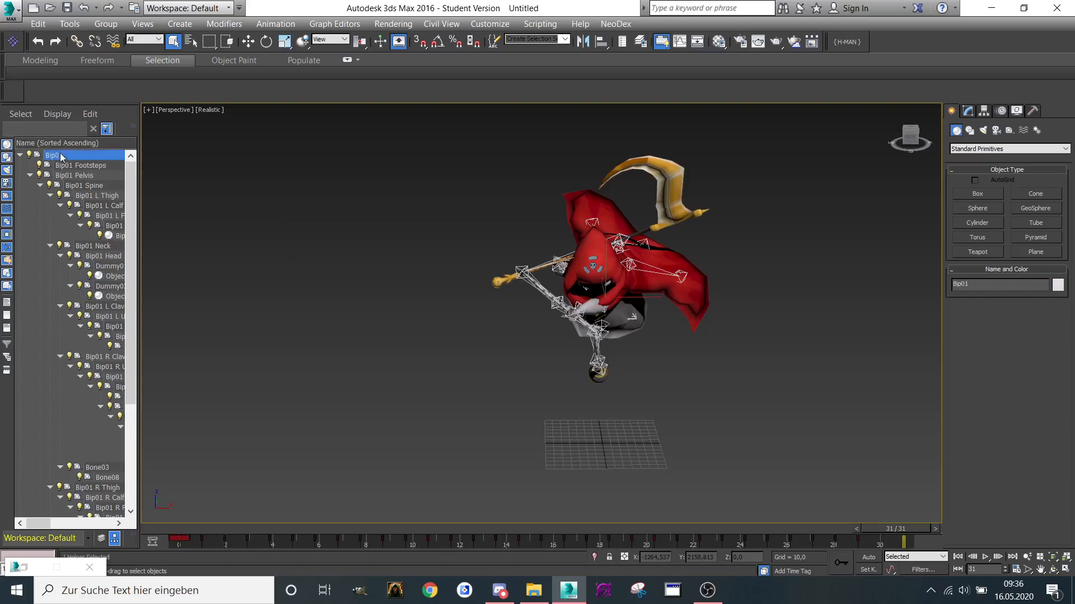
left_click(5, 11)
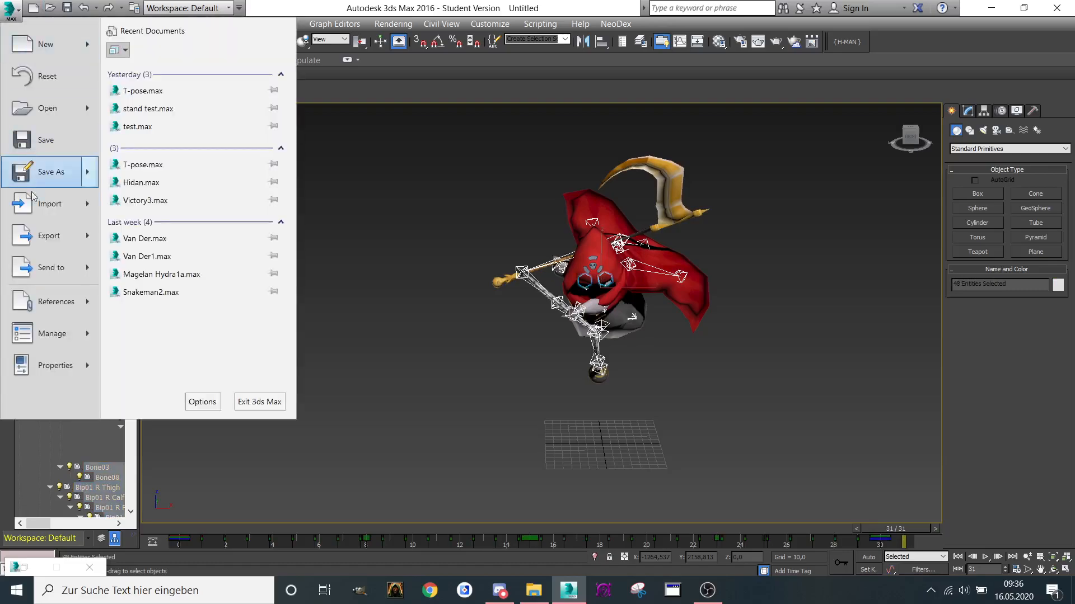
left_click(48, 202)
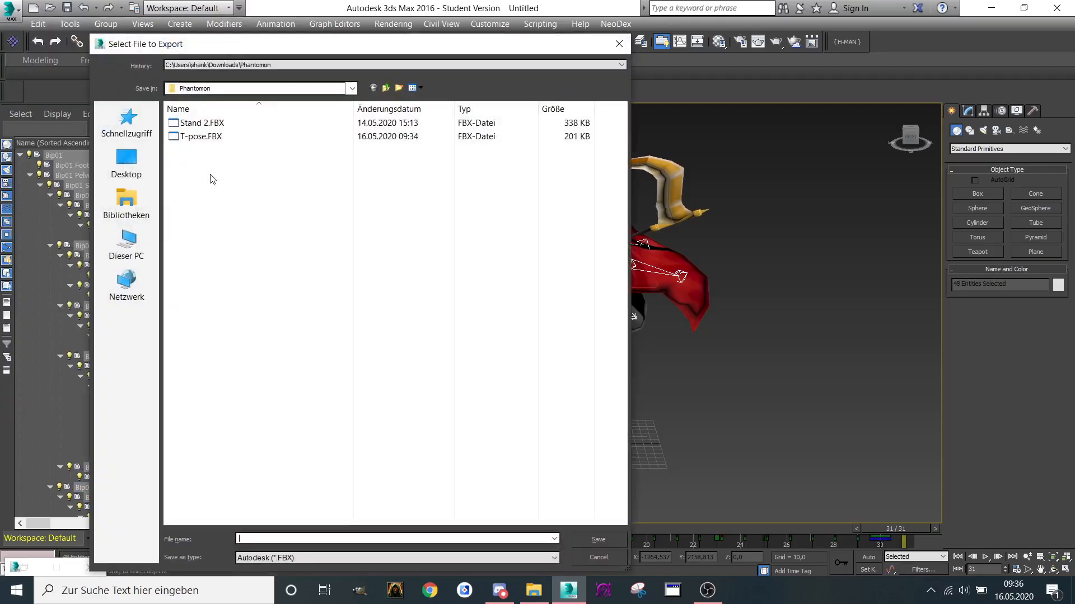
left_click(225, 125)
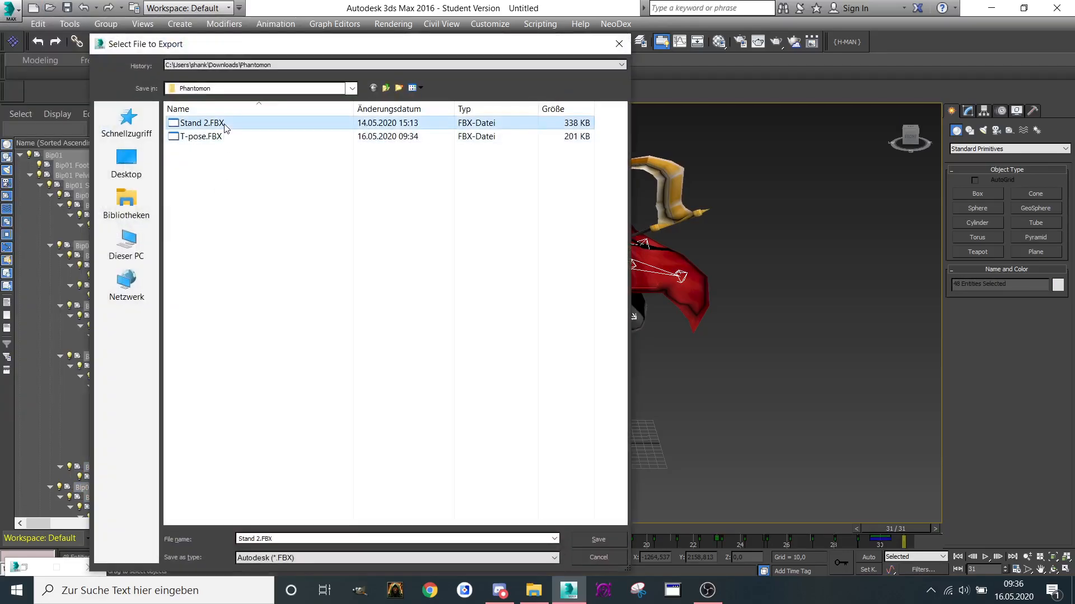
key("Delete")
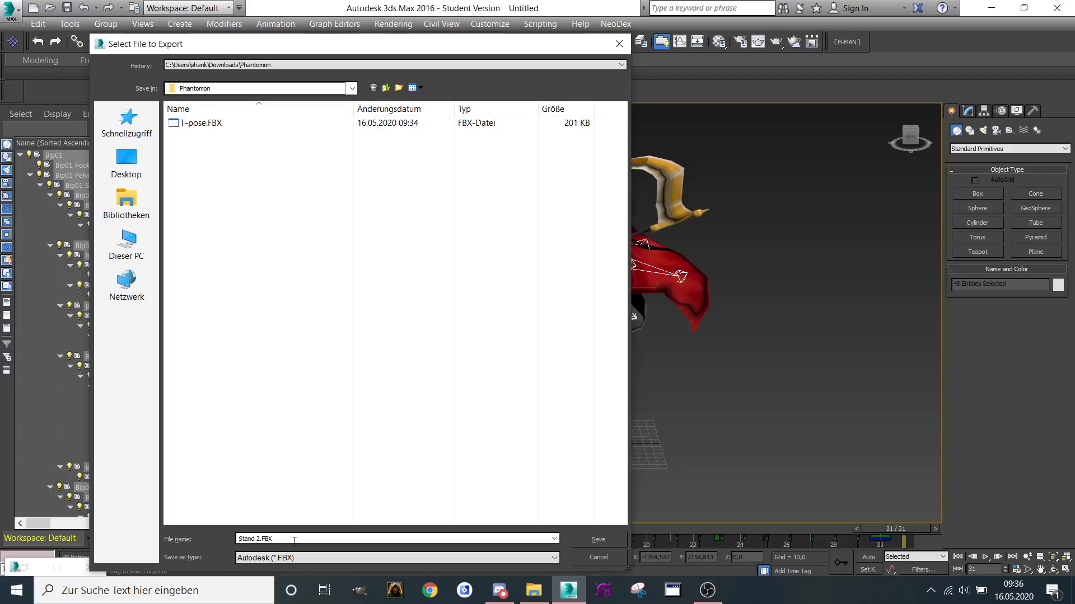
Export the animated model as Walk animation.FBX with the Animation option enabled.
type("Walk animation")
key("Return")
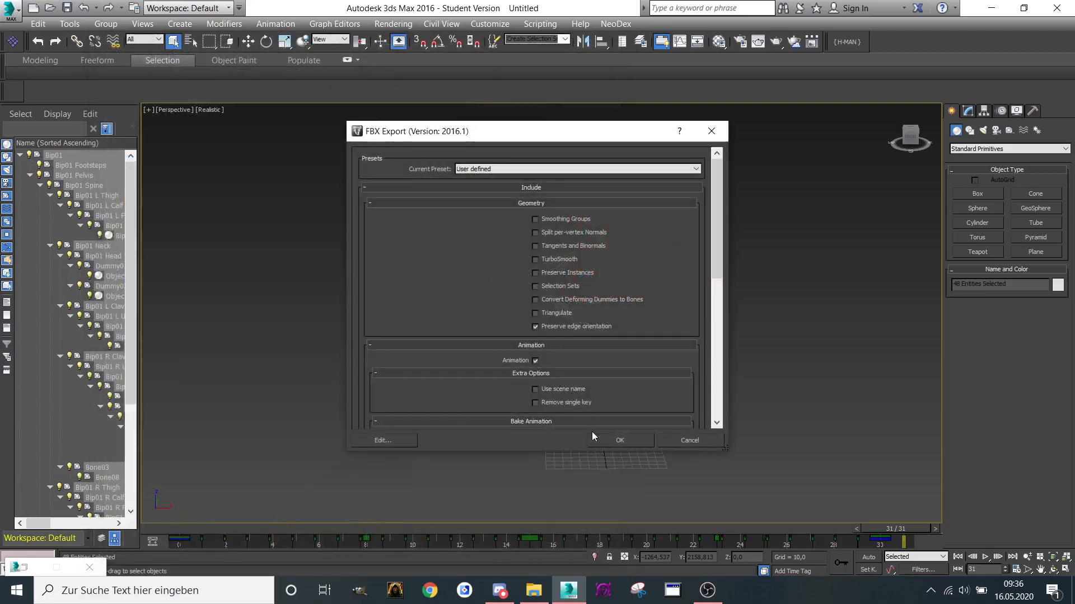
left_click(599, 438)
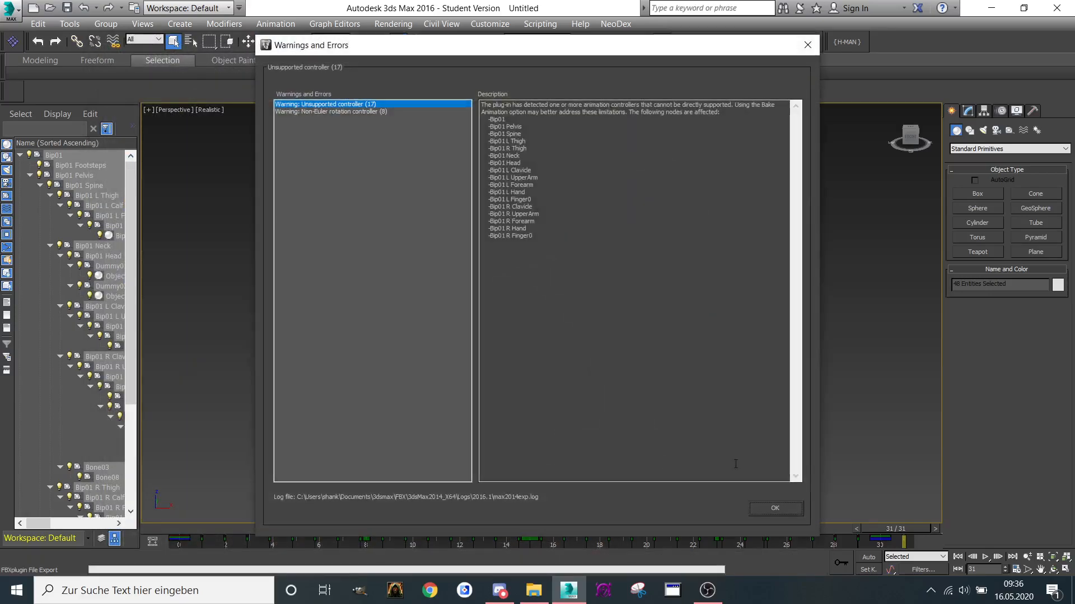
left_click(782, 507)
Import the Die.kf animation with Clear Animation, Add Key Notes and Add Time Tags enabled.
left_click(10, 9)
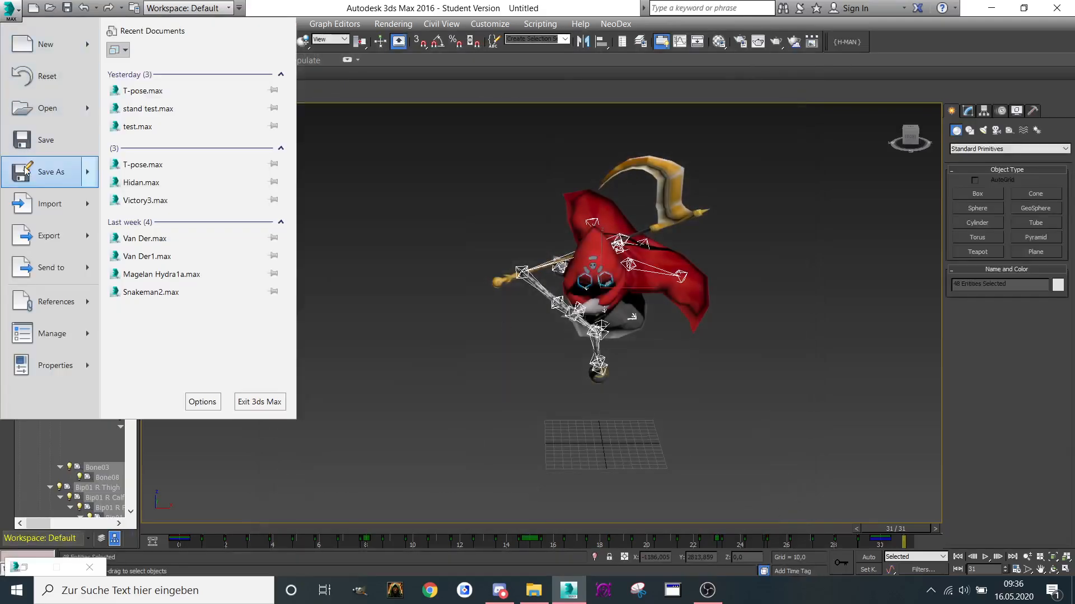
left_click(26, 206)
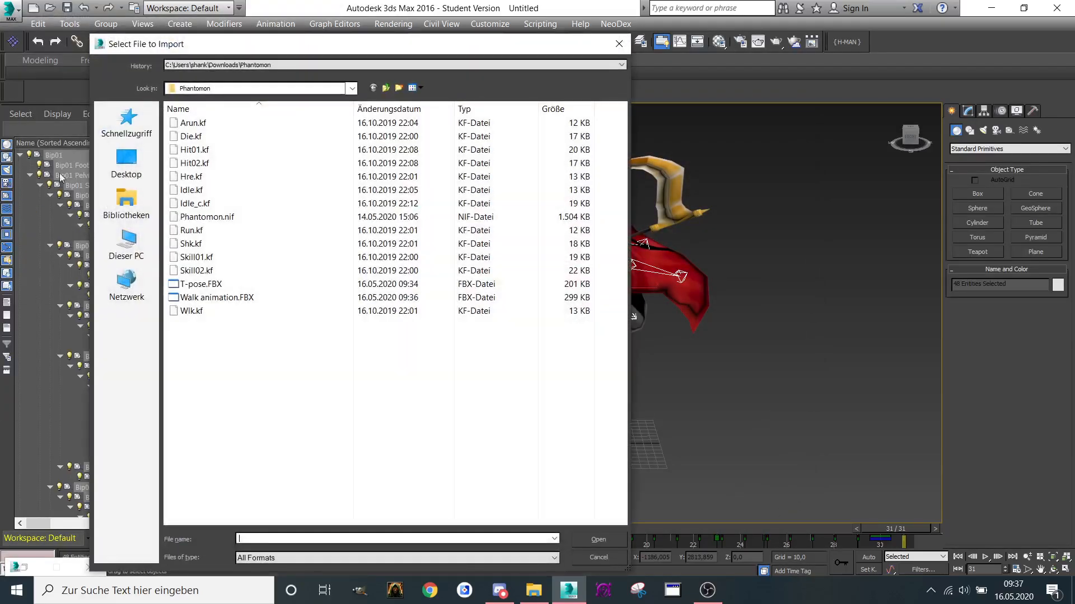
double_click(209, 137)
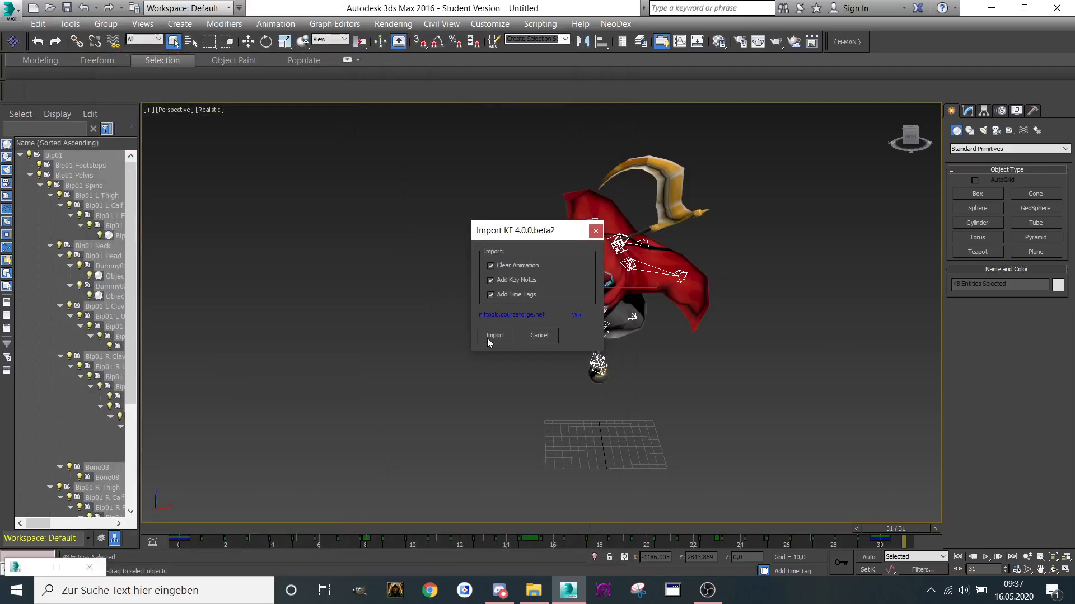
left_click(493, 336)
scroll(579, 349, "up", 5)
scroll(580, 350, "down", 2)
middle_click_drag(580, 349, 465, 271)
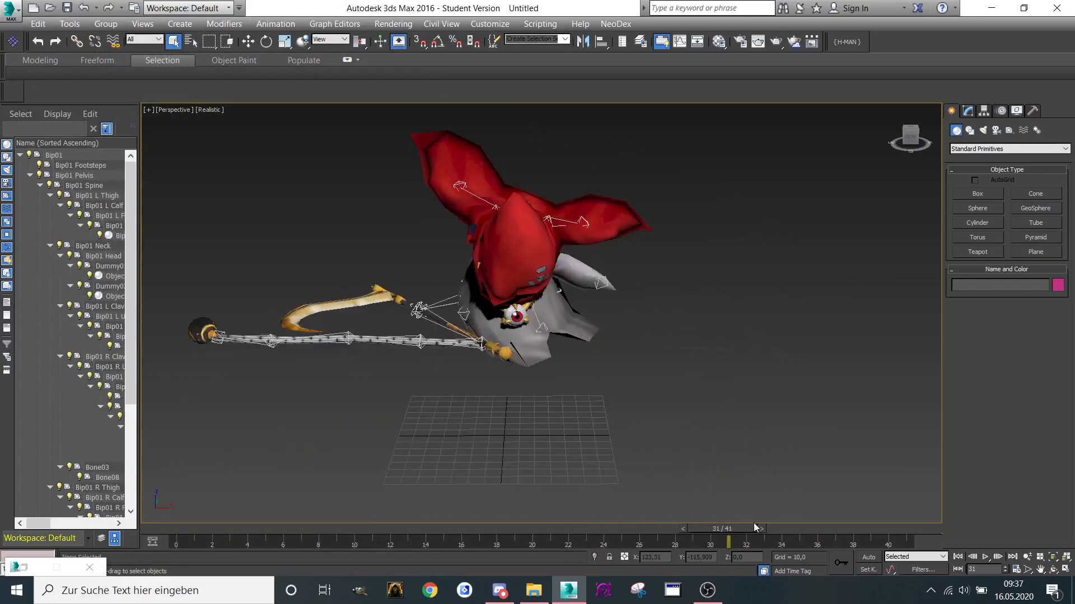
Scrub through the death animation from frame 0 to frame 41 and view the model from the front.
left_click_drag(740, 532, 81, 583)
left_click_drag(207, 559, 907, 529)
scroll(654, 348, "down", 4)
scroll(887, 143, "up", 4)
left_click(914, 136)
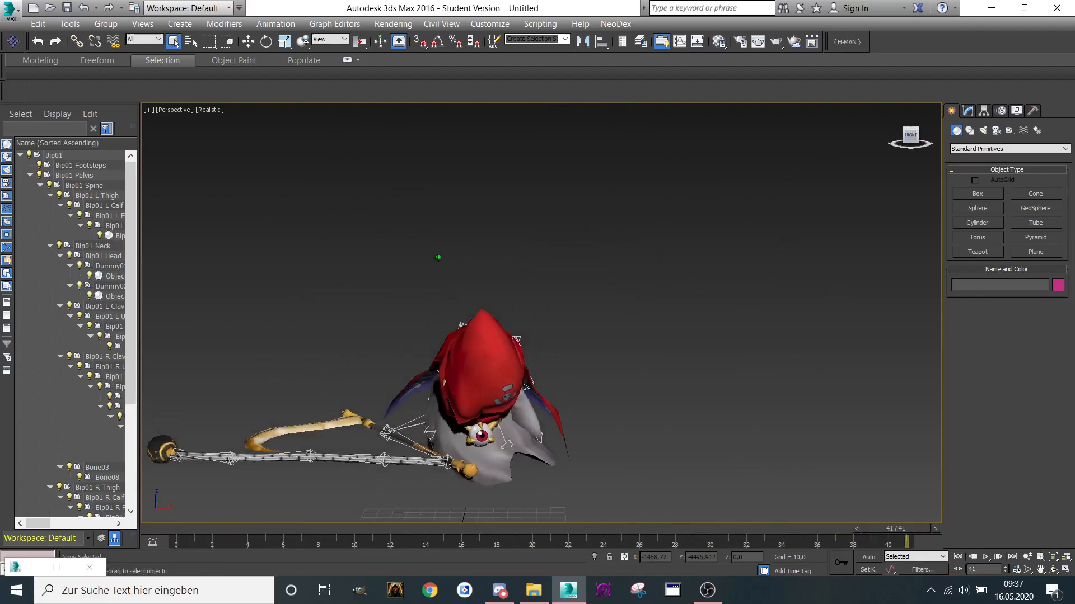
Select the whole Bip01 hierarchy and export the death animation as Death.FBX with the Animation option enabled.
left_click(57, 155)
double_click(51, 189)
left_click(10, 8)
left_click(45, 237)
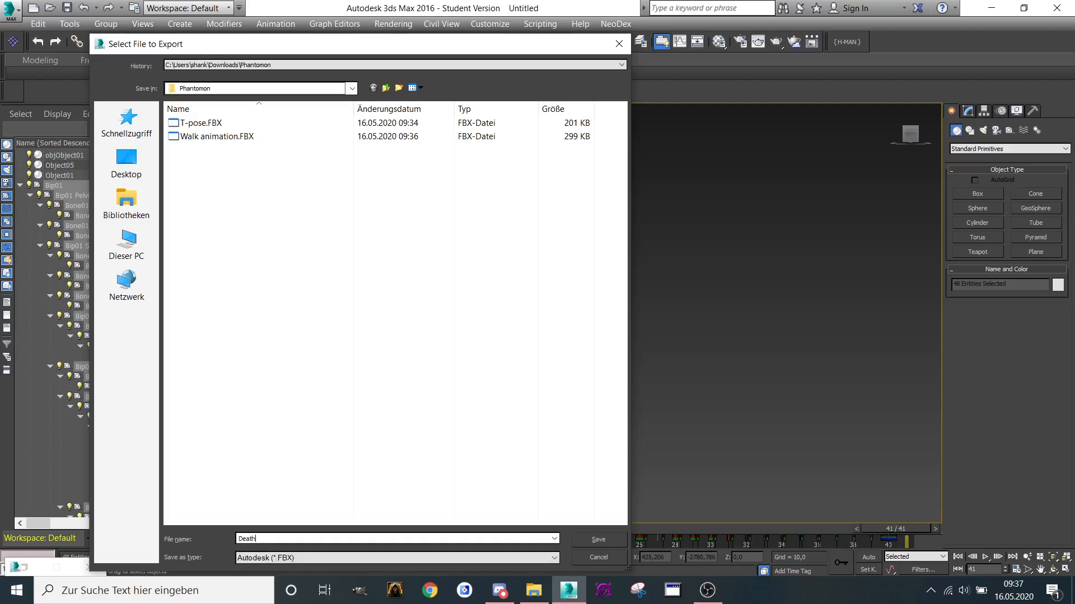
left_click(598, 539)
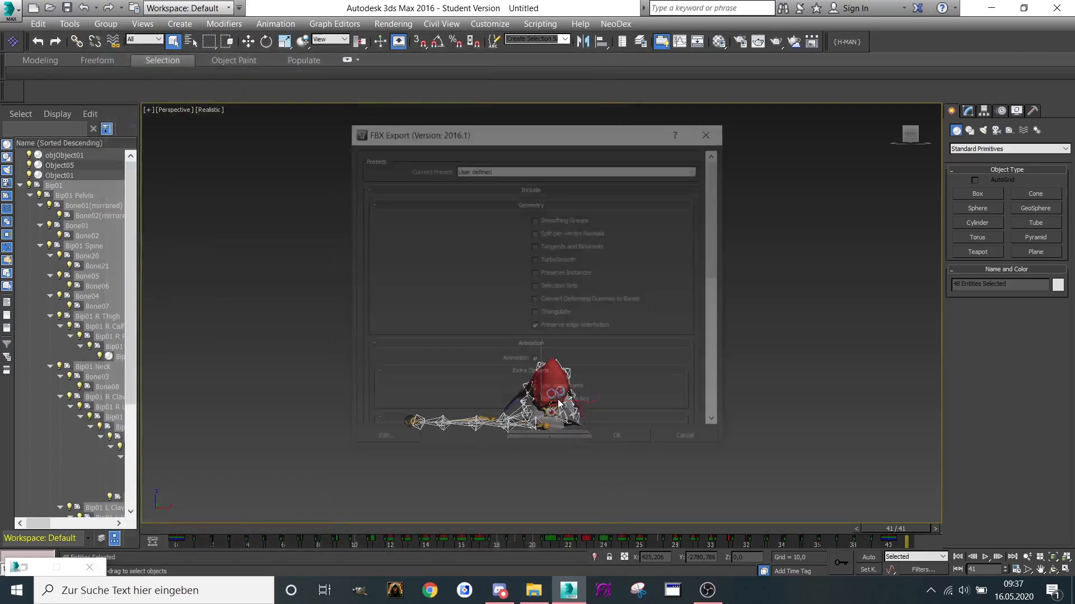
left_click(592, 440)
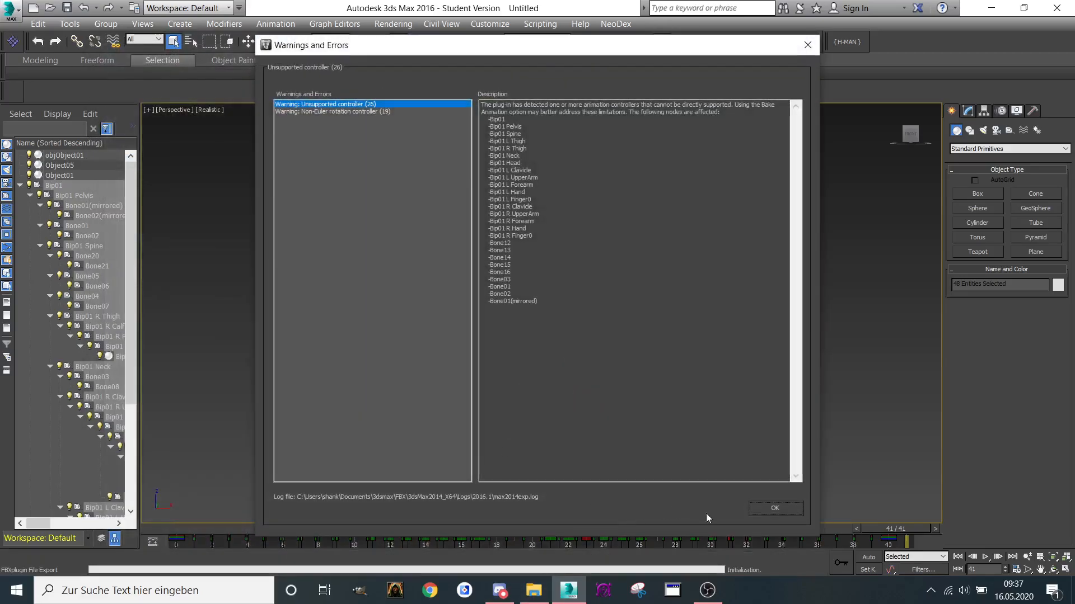
left_click(773, 507)
left_click(10, 9)
left_click(22, 200)
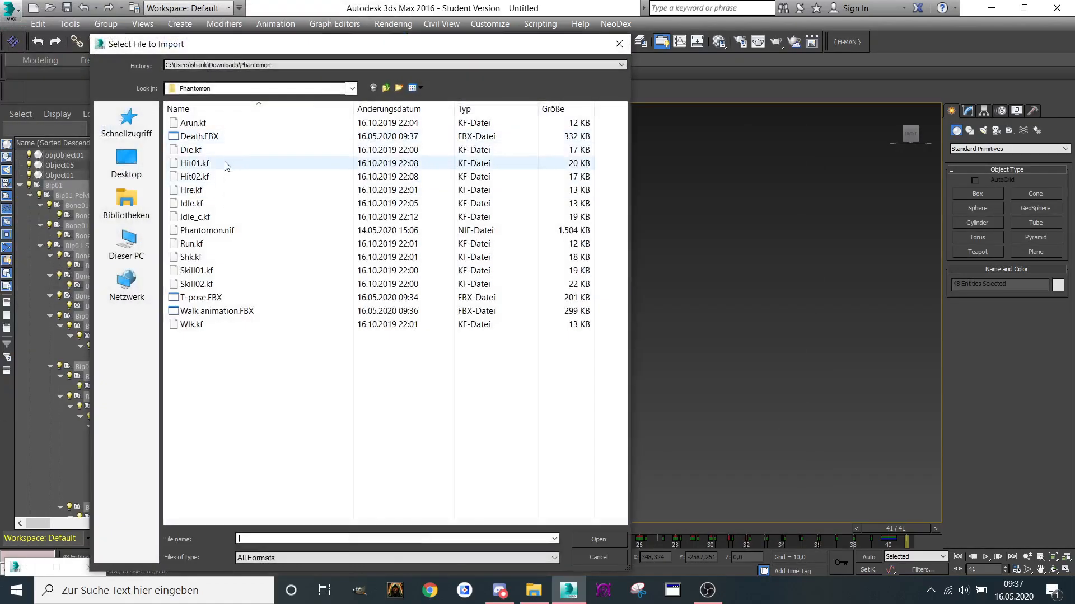
double_click(226, 164)
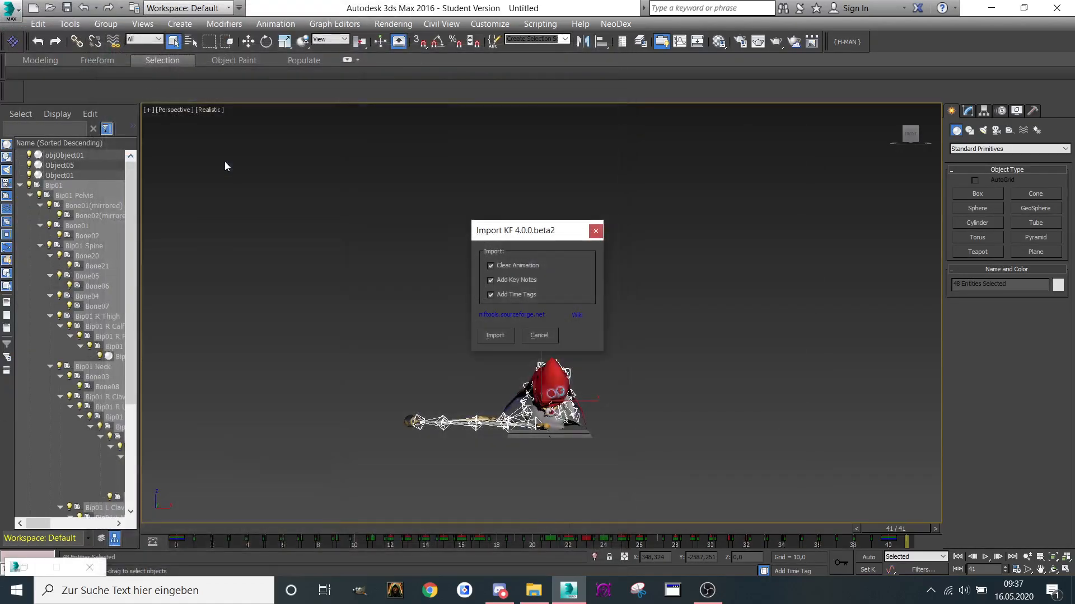
left_click(591, 233)
Import another KF animation with Clear Animation, Add Key Notes and Add Time Tags enabled, and scrub to frame 0 and back to frame 41.
left_click(7, 8)
left_click(49, 204)
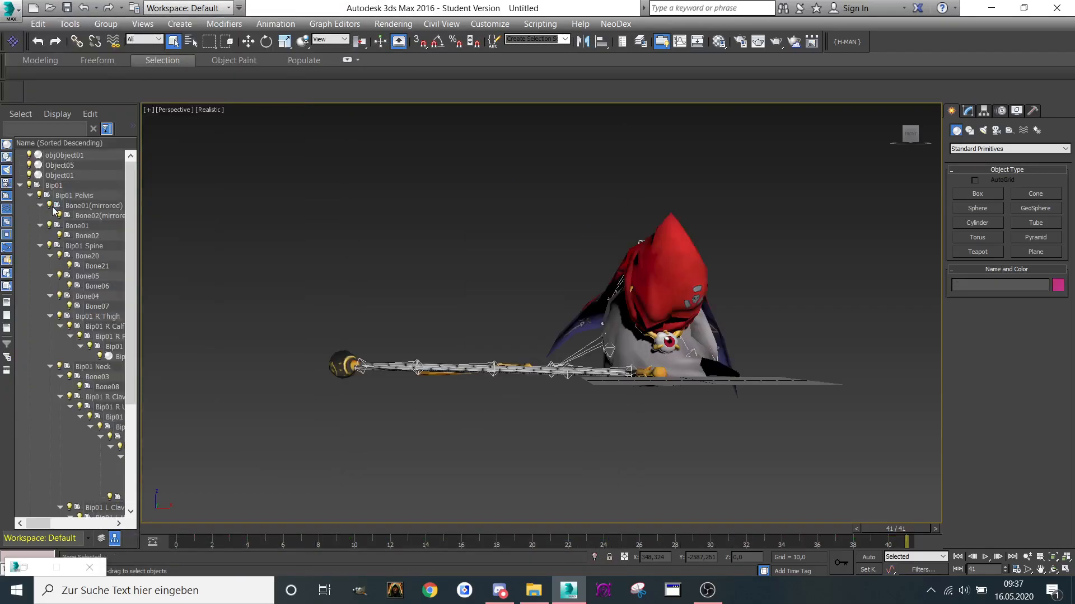
double_click(212, 190)
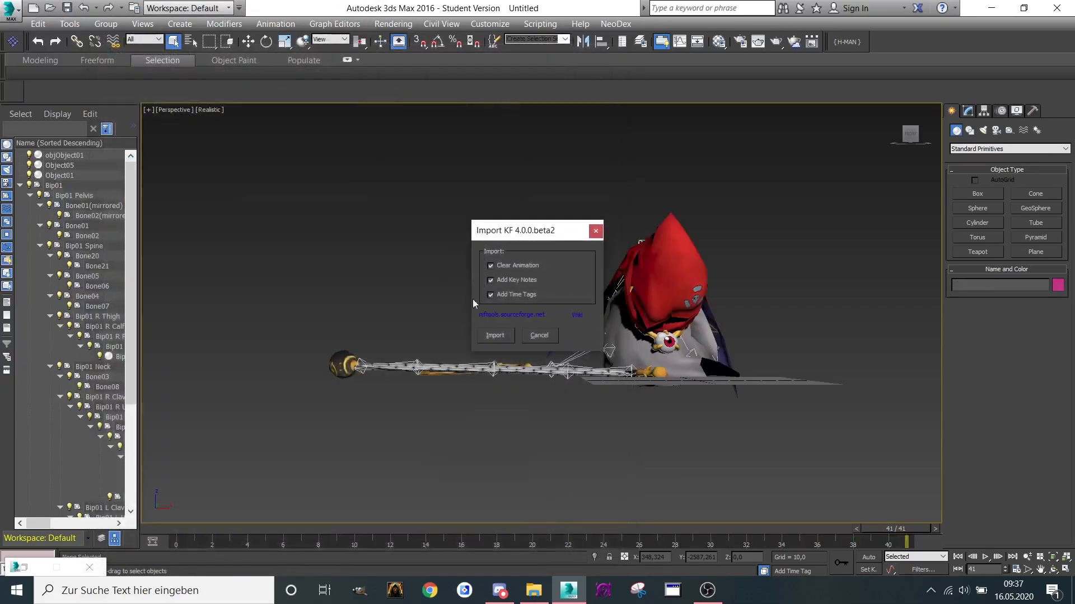
left_click(496, 336)
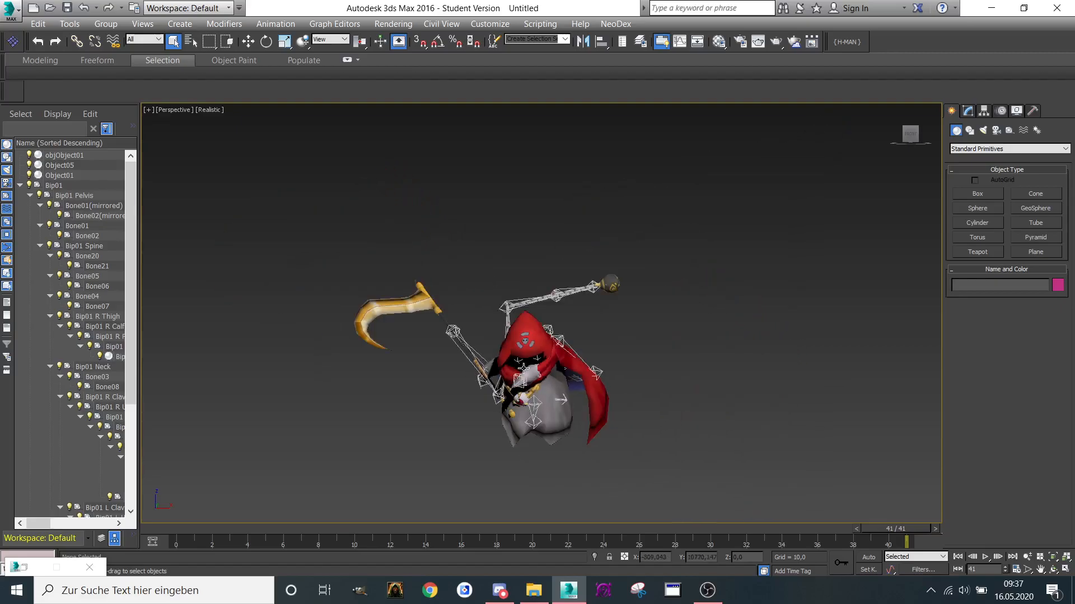
left_click_drag(860, 551, 165, 560)
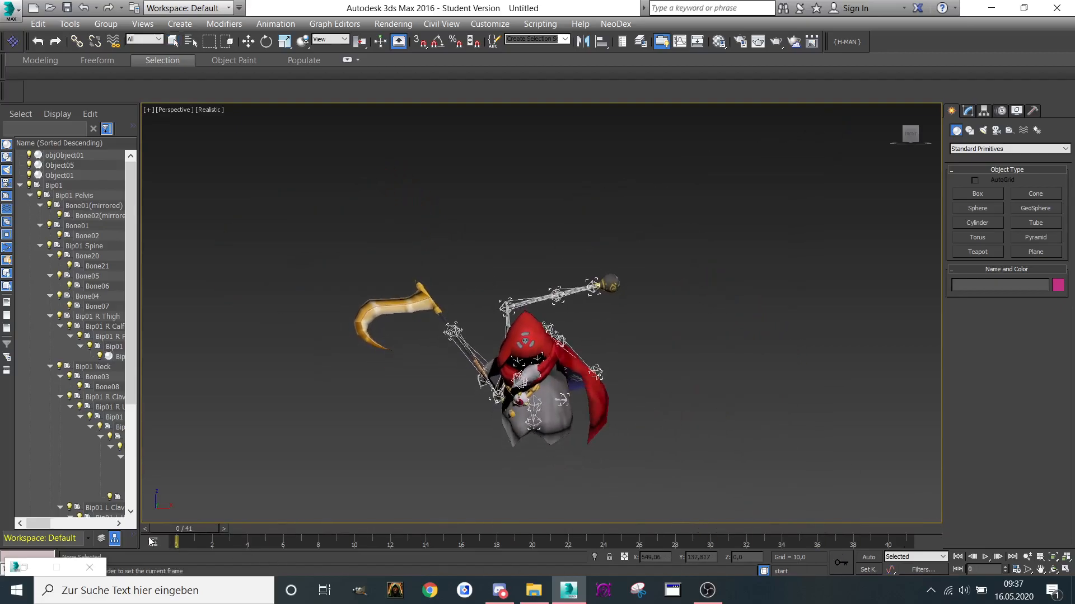
middle_click_drag(373, 354, 369, 282)
left_click_drag(229, 533, 898, 529)
Replace the current animation by importing a different KF file with Clear Animation, Add Key Notes and Add Time Tags enabled, and scrub through it.
left_click(7, 8)
left_click(42, 204)
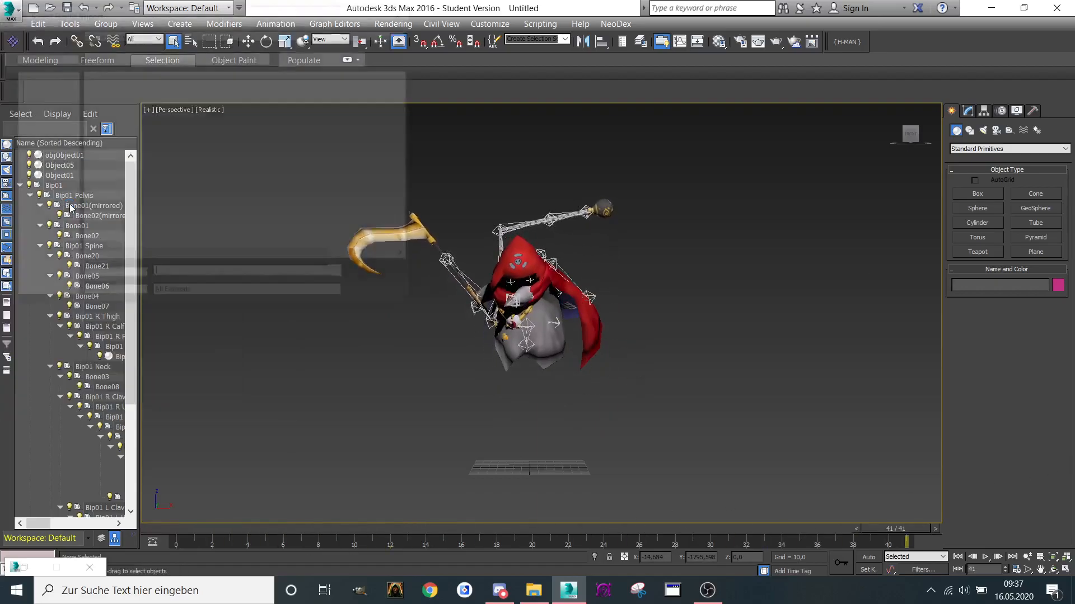
double_click(190, 217)
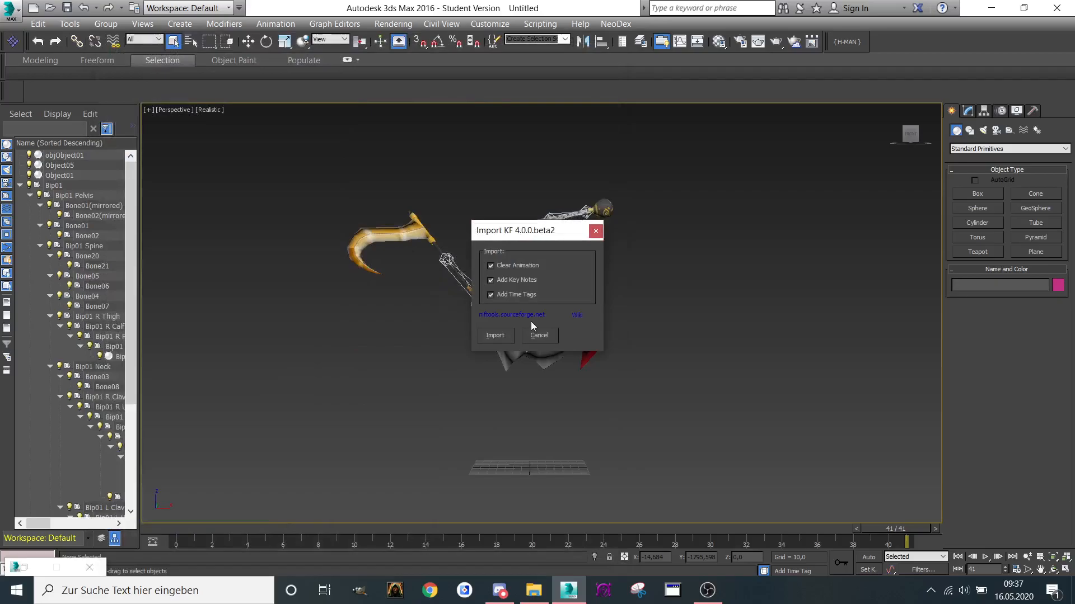
left_click(498, 334)
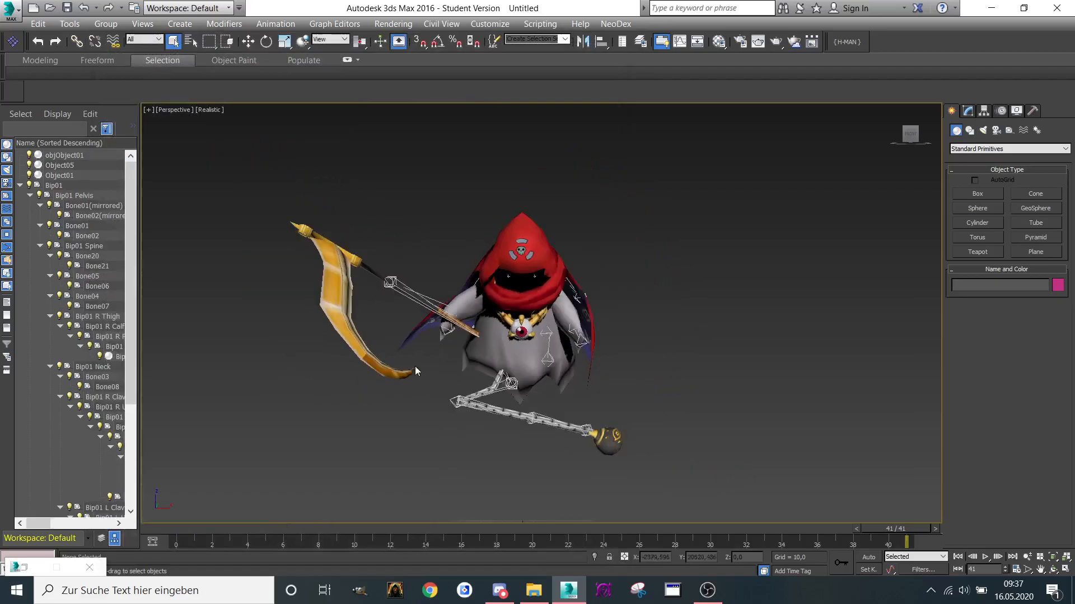
left_click_drag(876, 530, 888, 449)
Import the Idle_c.kf animation and scrub it forward to frame 81.
left_click(7, 9)
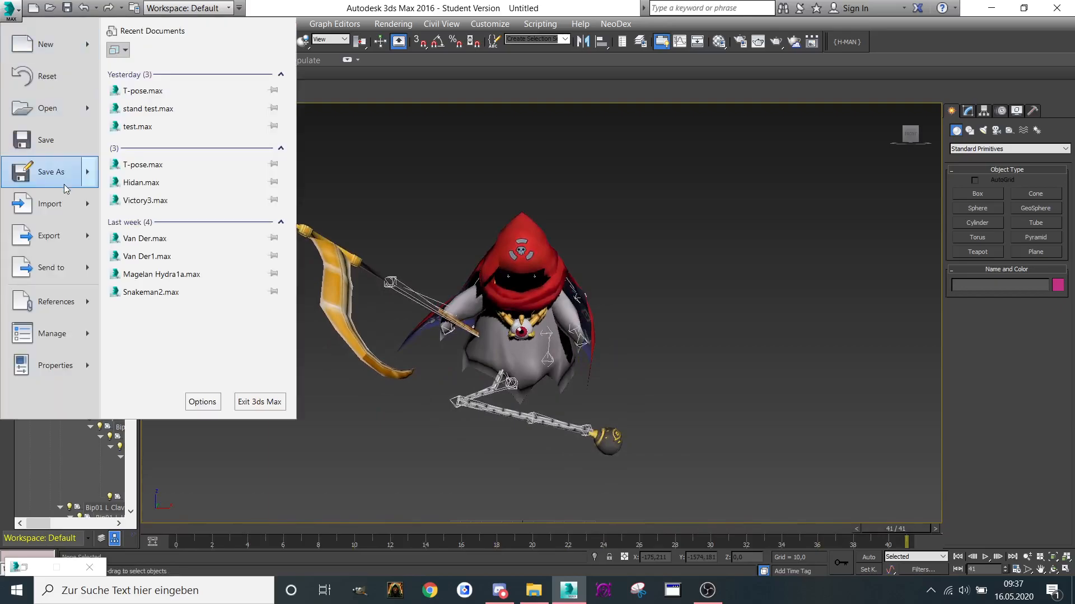
left_click(52, 216)
left_click(211, 217)
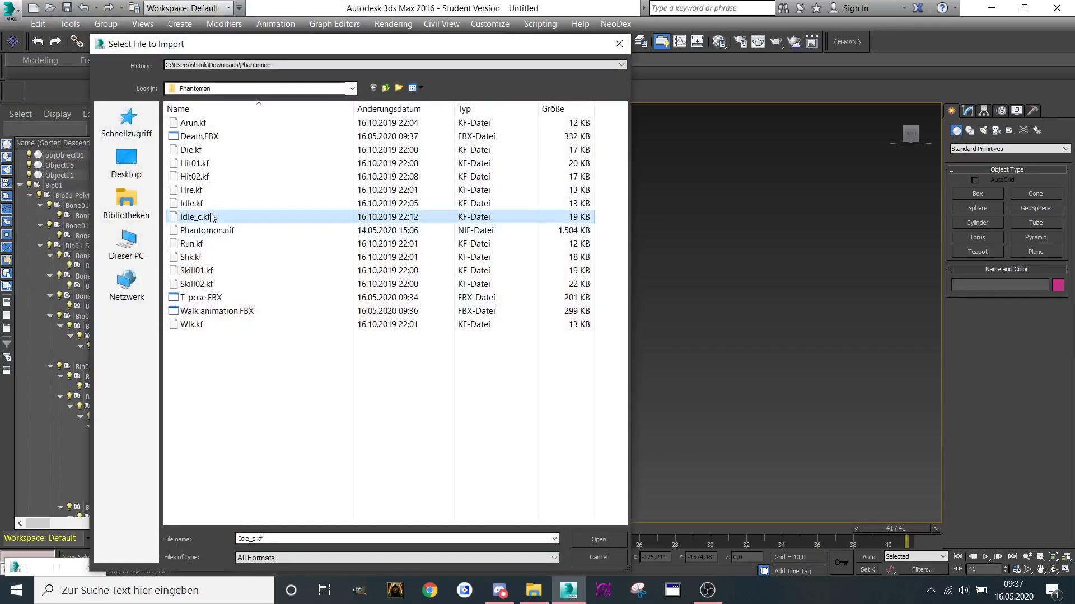
double_click(212, 217)
left_click(511, 331)
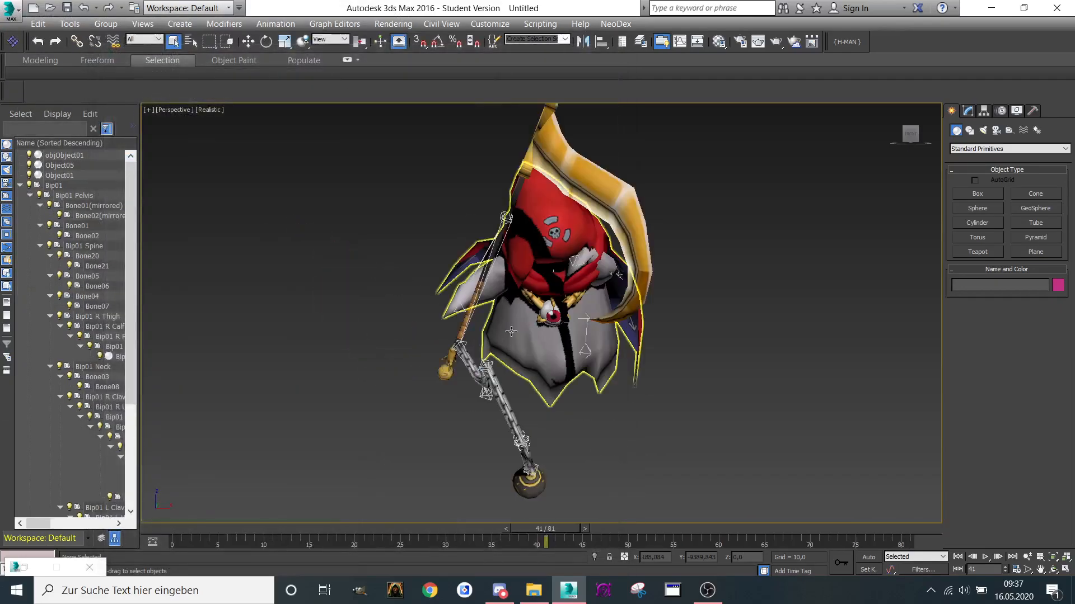
left_click_drag(555, 530, 940, 498)
Import the Hre.kf animation and scrub it back to frame 0.
left_click(8, 8)
left_click(38, 213)
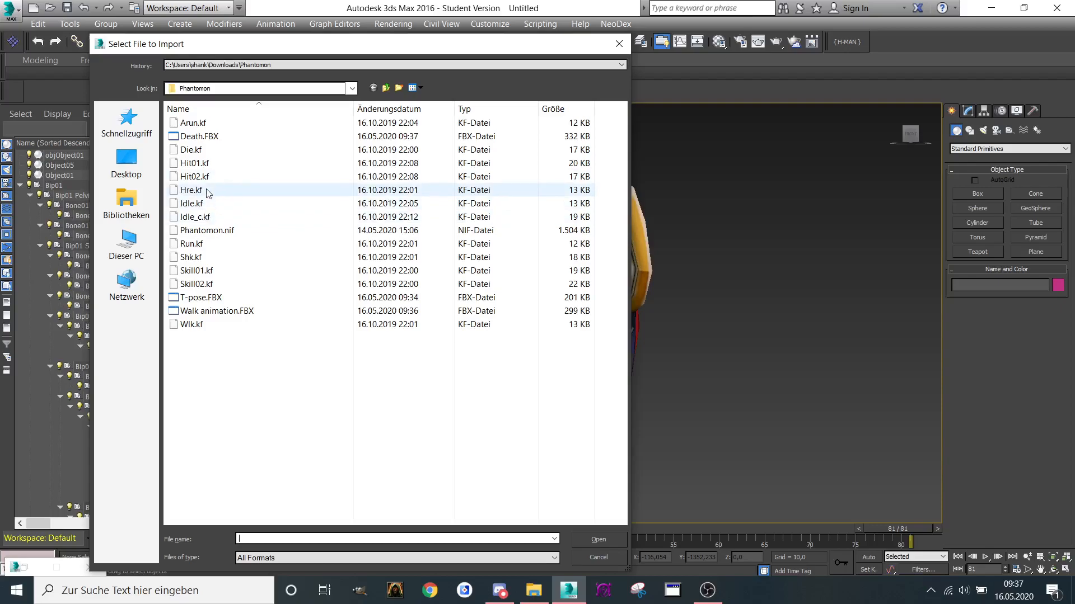
double_click(207, 194)
left_click(496, 335)
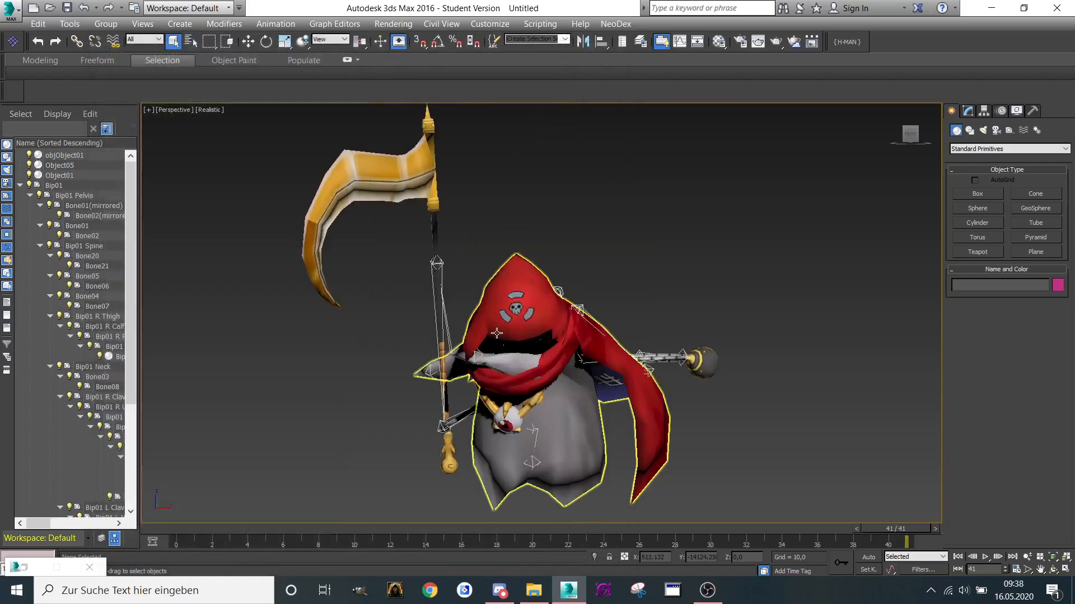
left_click_drag(865, 537, 176, 535)
Import the Idle.kf animation and inspect the model's pose at frame 0.
left_click(8, 8)
left_click(49, 206)
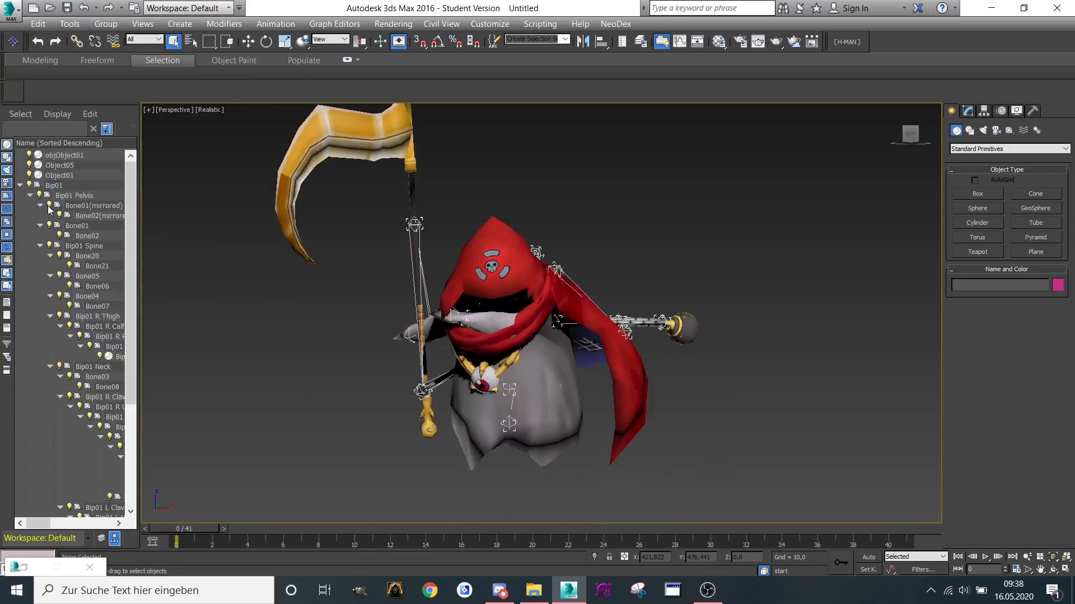
double_click(214, 205)
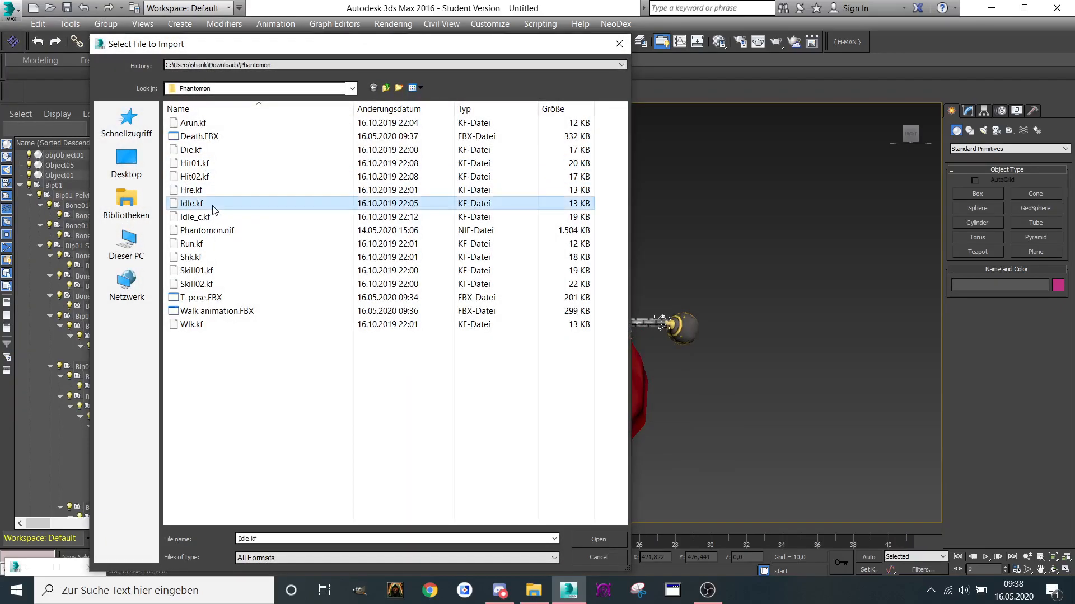
middle_click_drag(513, 330, 497, 335)
Import Idle_c.kf again with Clear Animation, Add Key Notes and Add Time Tags enabled, and scrub it to frame 81.
left_click(11, 12)
left_click(37, 203)
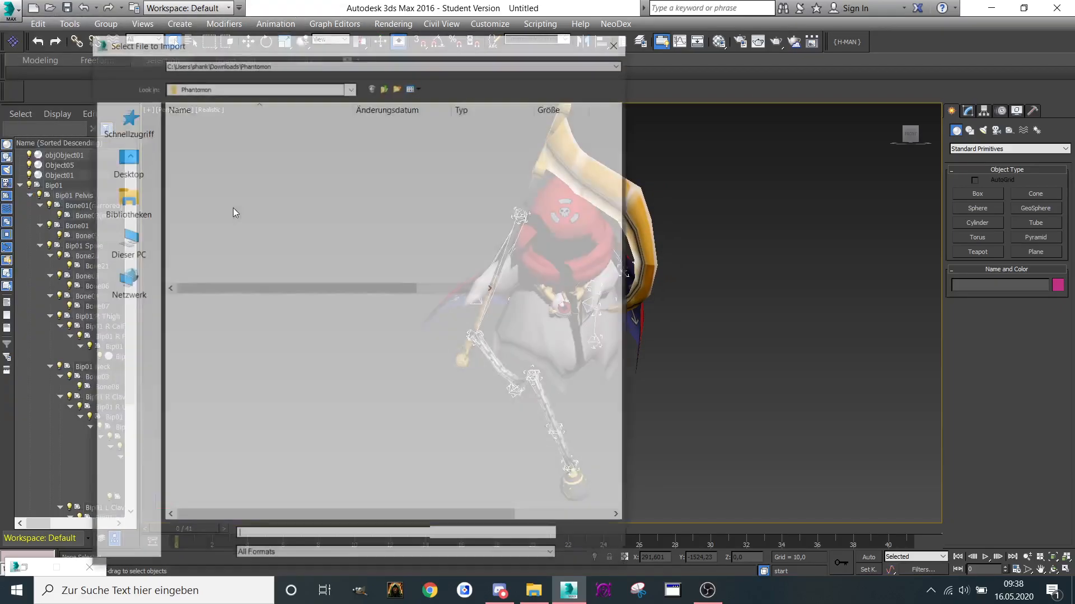
double_click(201, 213)
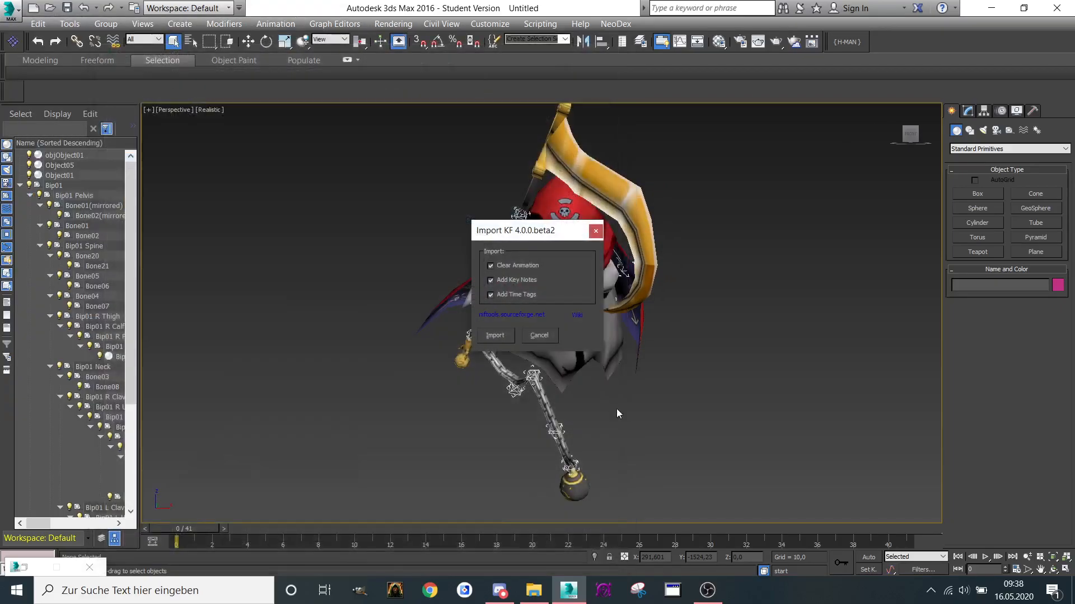
left_click(495, 335)
left_click_drag(177, 531, 924, 537)
Import the Run.kf animation with Clear Animation, Add Key Notes and Add Time Tags enabled, and scrub it back to frame 0.
left_click(11, 11)
left_click(37, 204)
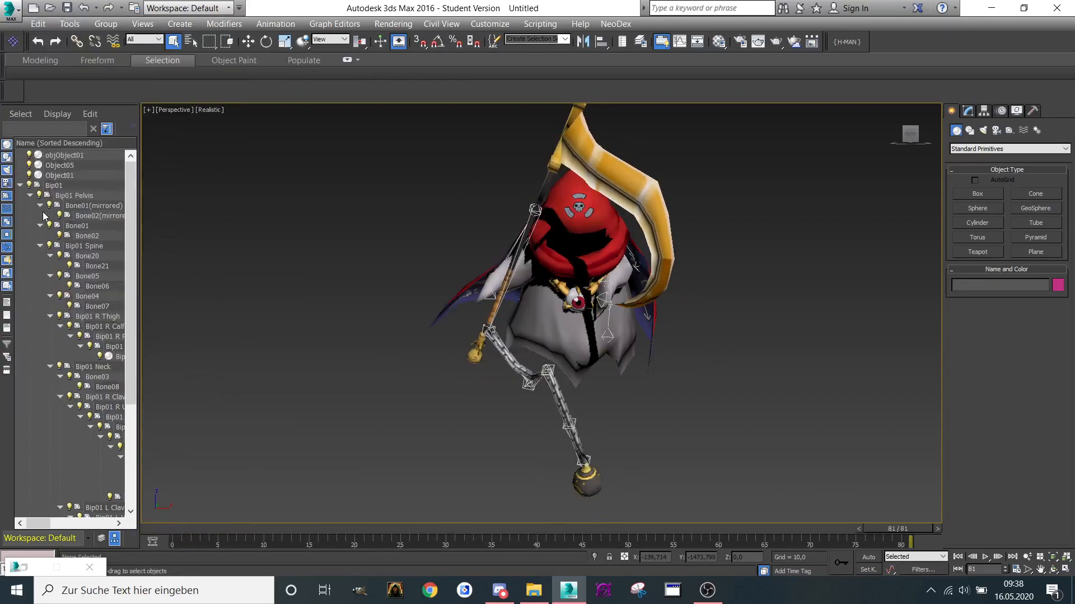
double_click(208, 244)
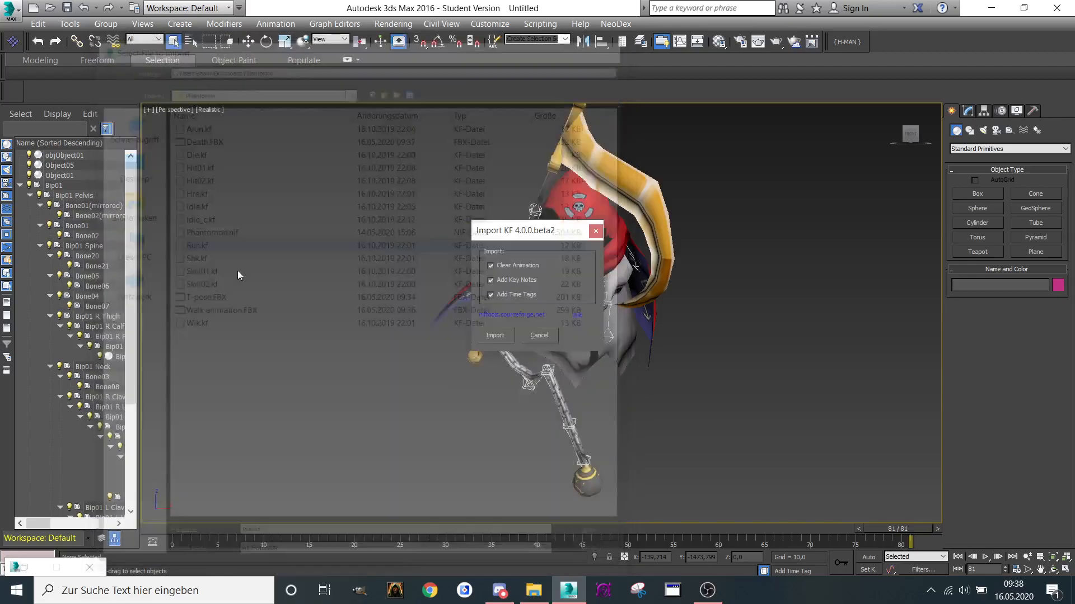
left_click(495, 335)
left_click_drag(880, 532, 155, 504)
double_click(56, 186)
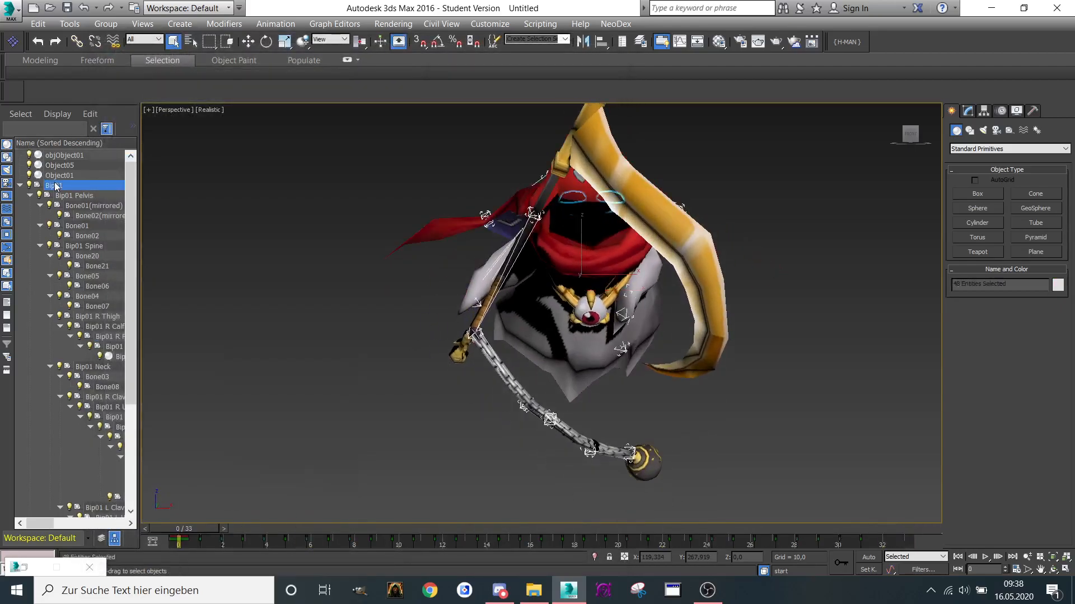
Import the Skill02.kf animation with Clear Animation, Add Key Notes and Add Time Tags enabled, and scrub it to frame 81.
left_click(2, 14)
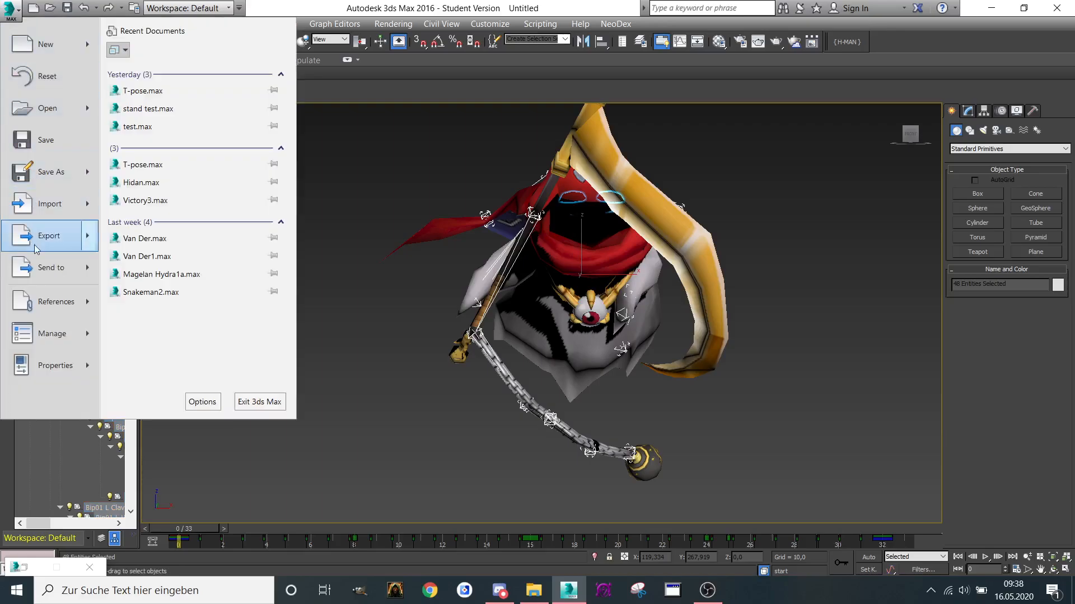
left_click(31, 214)
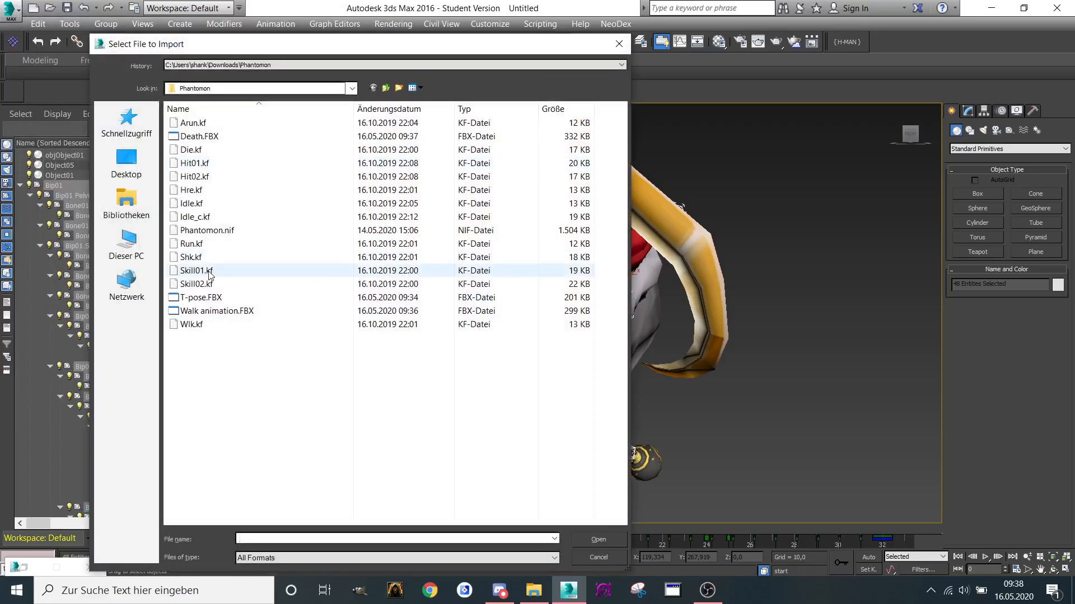
left_click(206, 285)
double_click(206, 285)
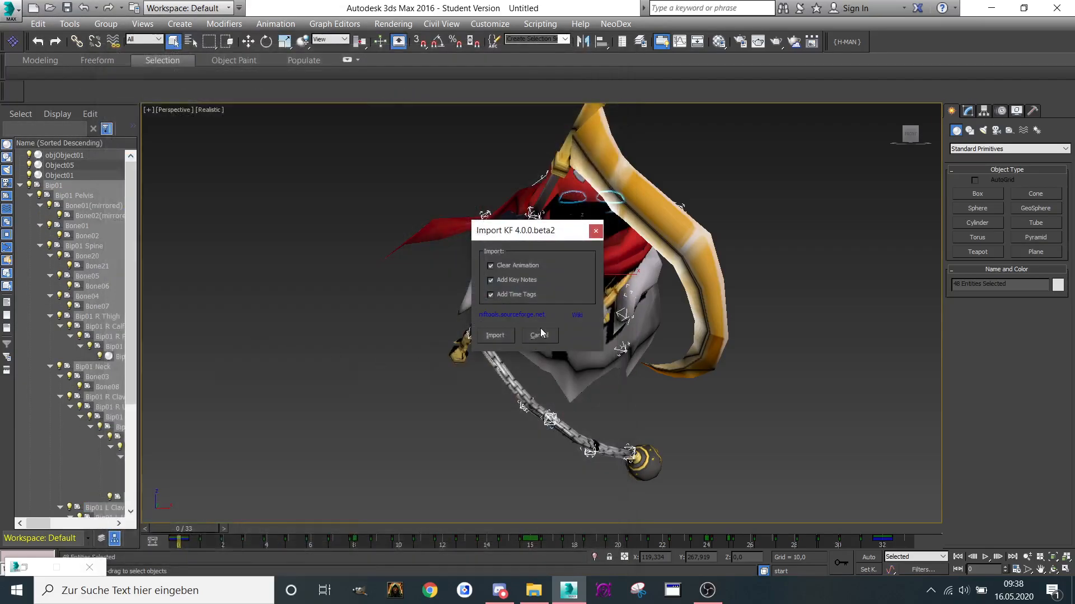
left_click(495, 335)
left_click_drag(160, 526, 973, 468)
Select the whole Bip01 hierarchy and export the skill animation as Spell 1.FBX with the Animation option enabled.
double_click(66, 186)
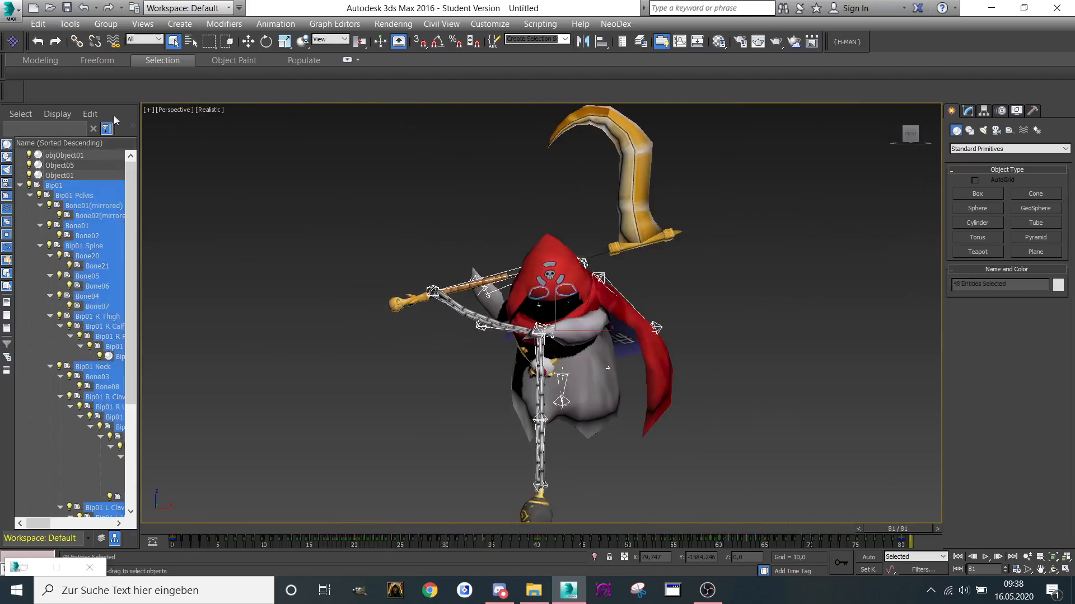
left_click(10, 9)
left_click(29, 232)
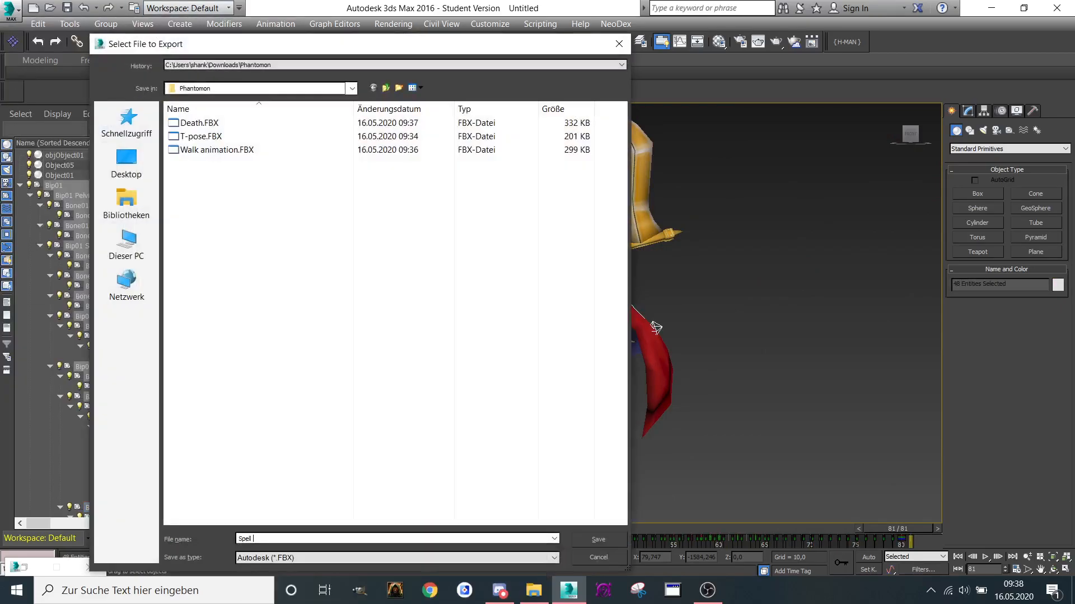
left_click(595, 535)
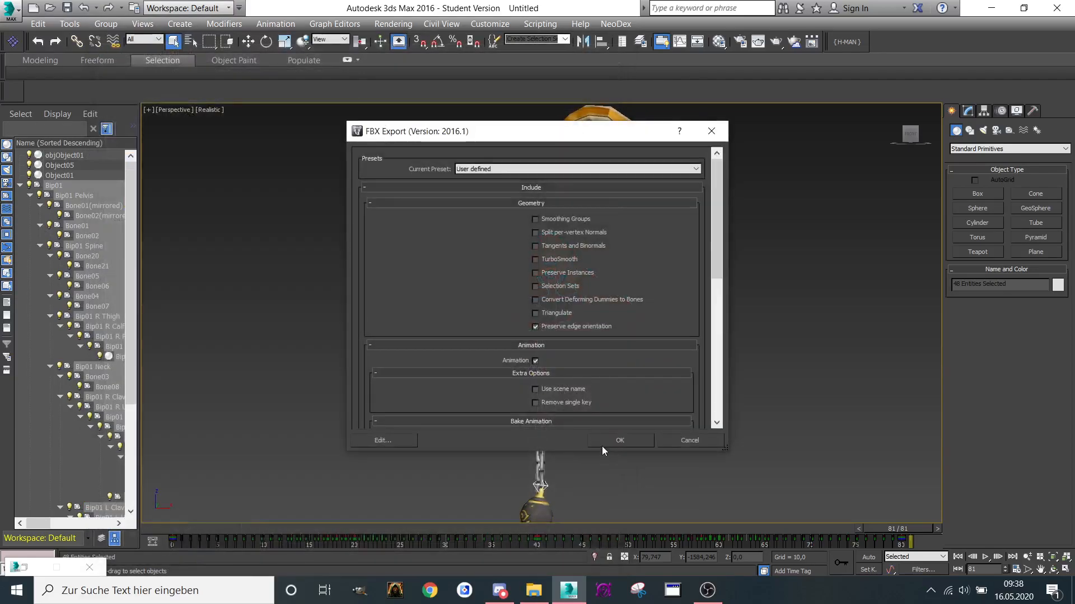
left_click(602, 445)
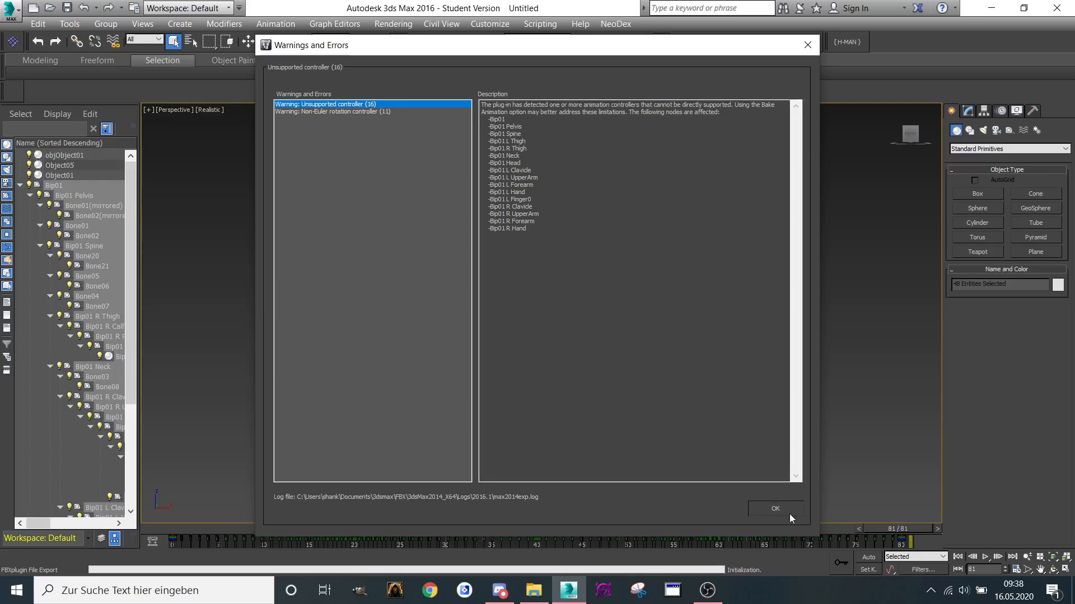
left_click(783, 509)
Import the Wlk.kf animation and scrub it back to frame 0.
left_click(10, 8)
left_click(80, 212)
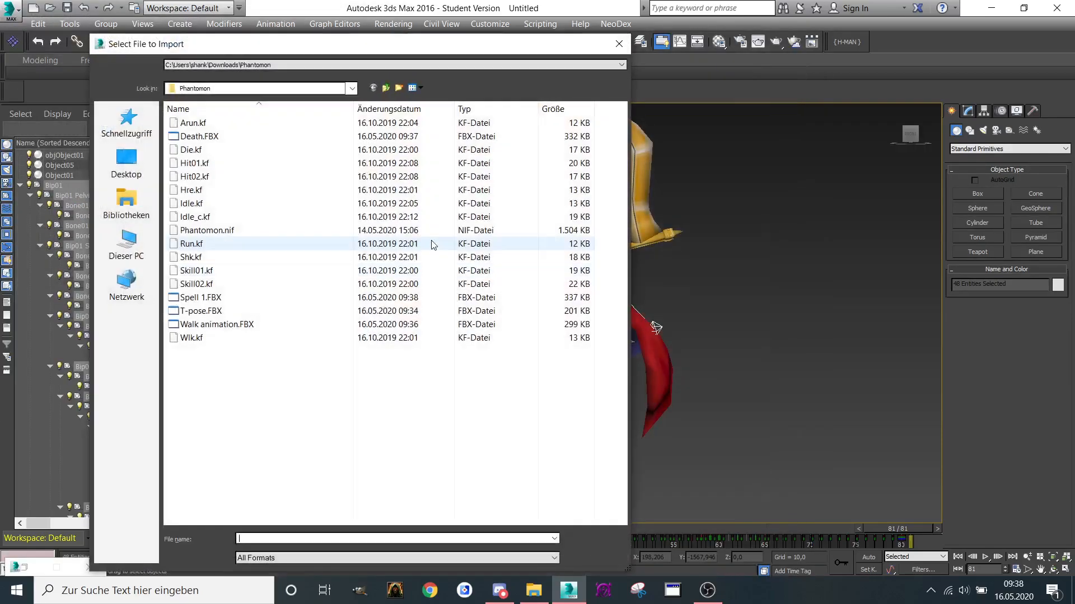
double_click(208, 342)
left_click(488, 334)
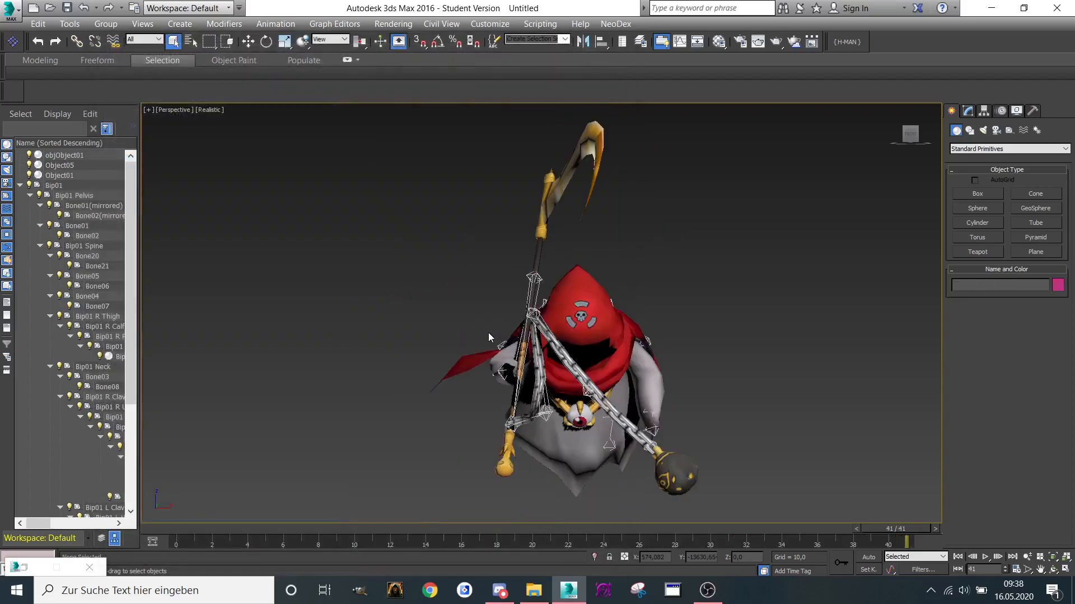
left_click_drag(880, 533, 174, 504)
left_click(10, 9)
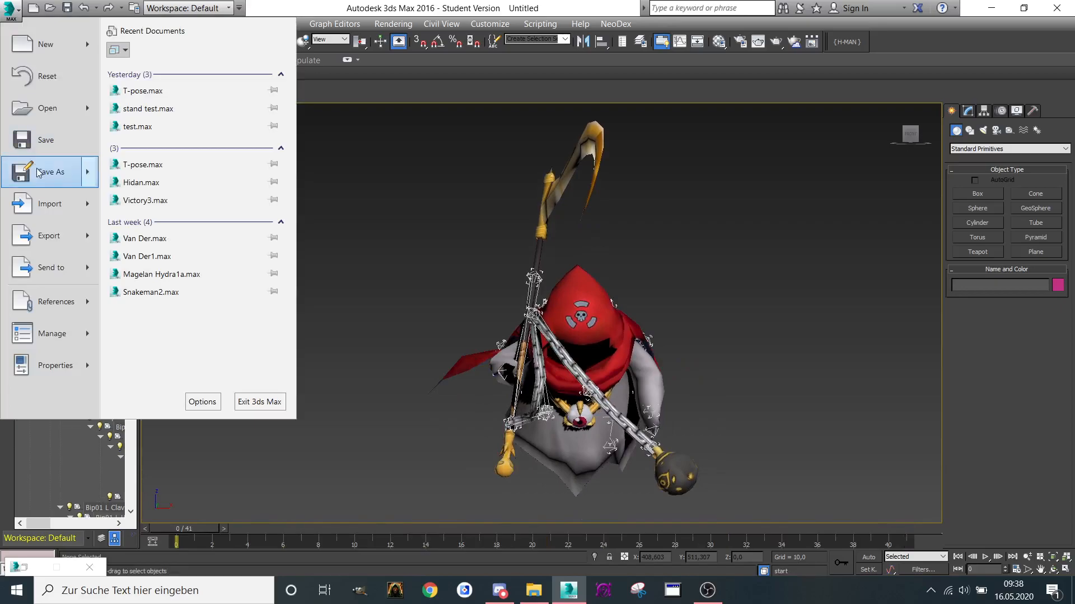
left_click(416, 166)
double_click(72, 186)
Import the Hre.kf animation with Clear Animation, Add Key Notes and Add Time Tags enabled, and scrub it to frame 41.
left_click(9, 8)
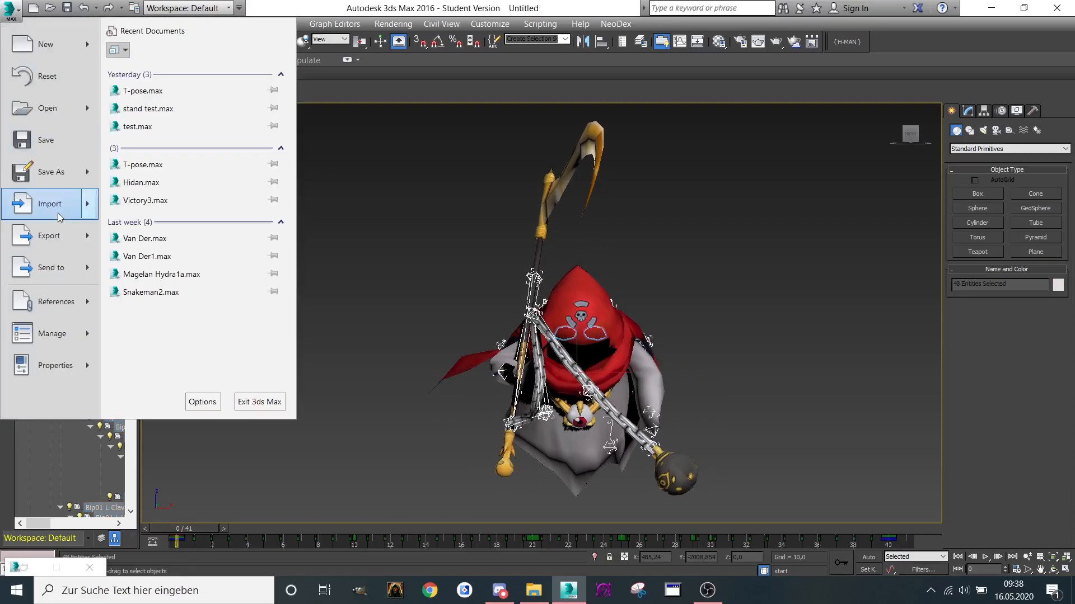
left_click(58, 214)
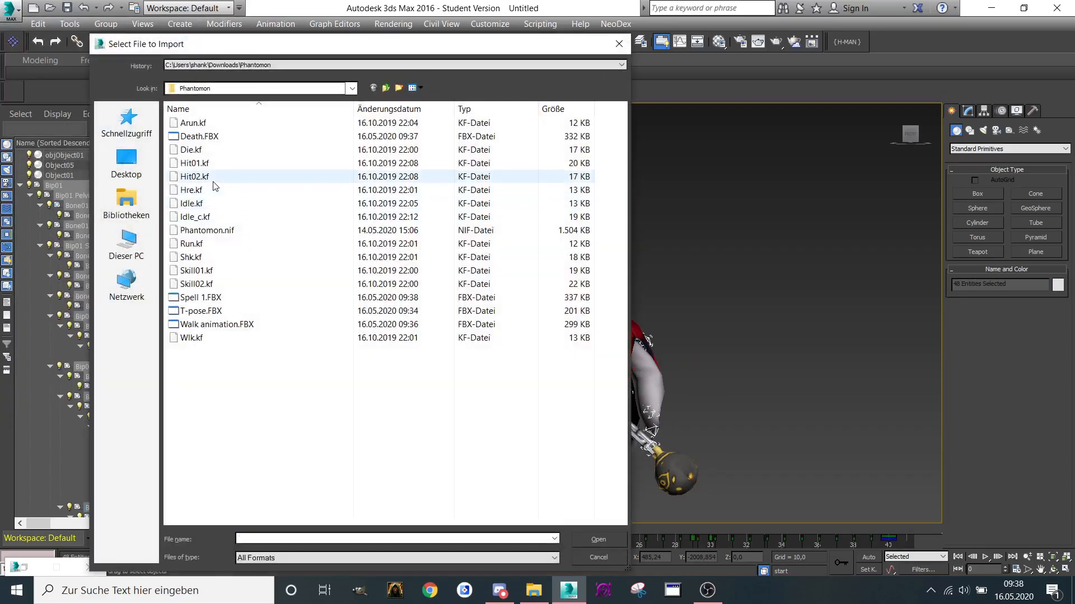
double_click(193, 190)
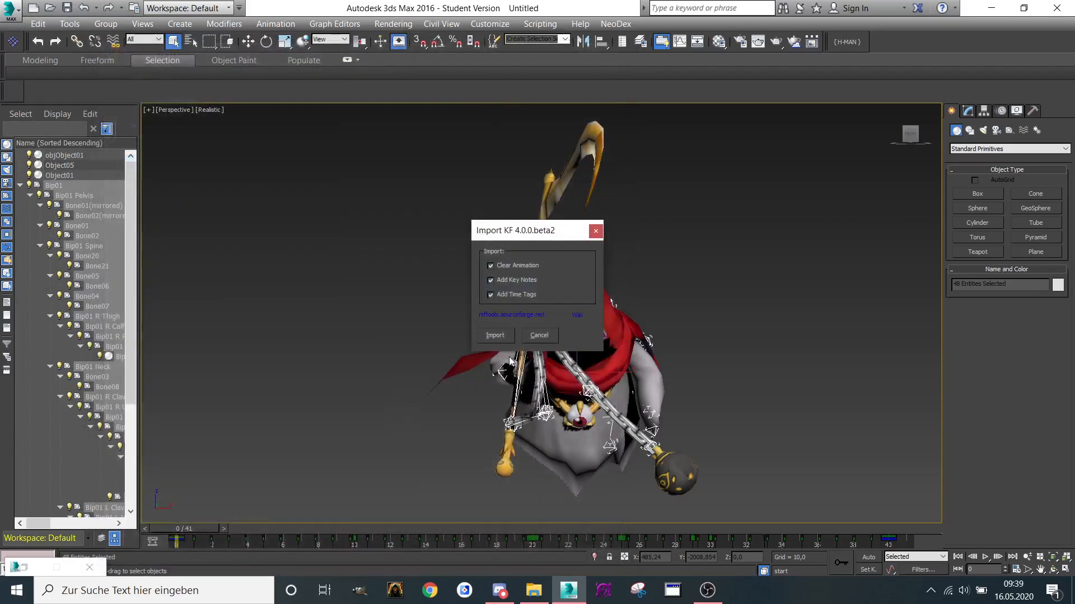
left_click(495, 336)
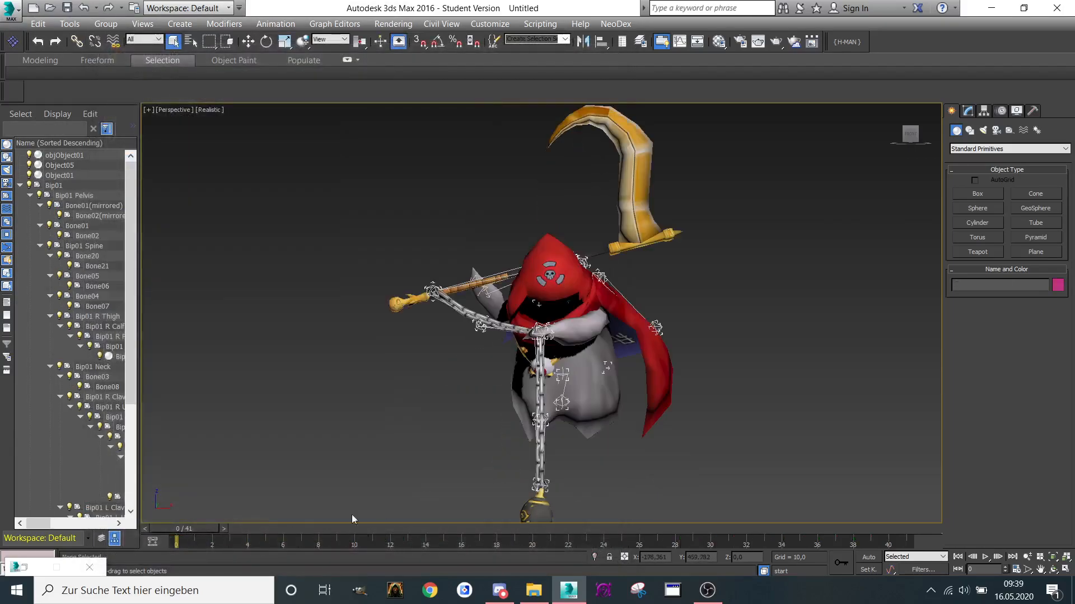
left_click_drag(193, 529, 896, 529)
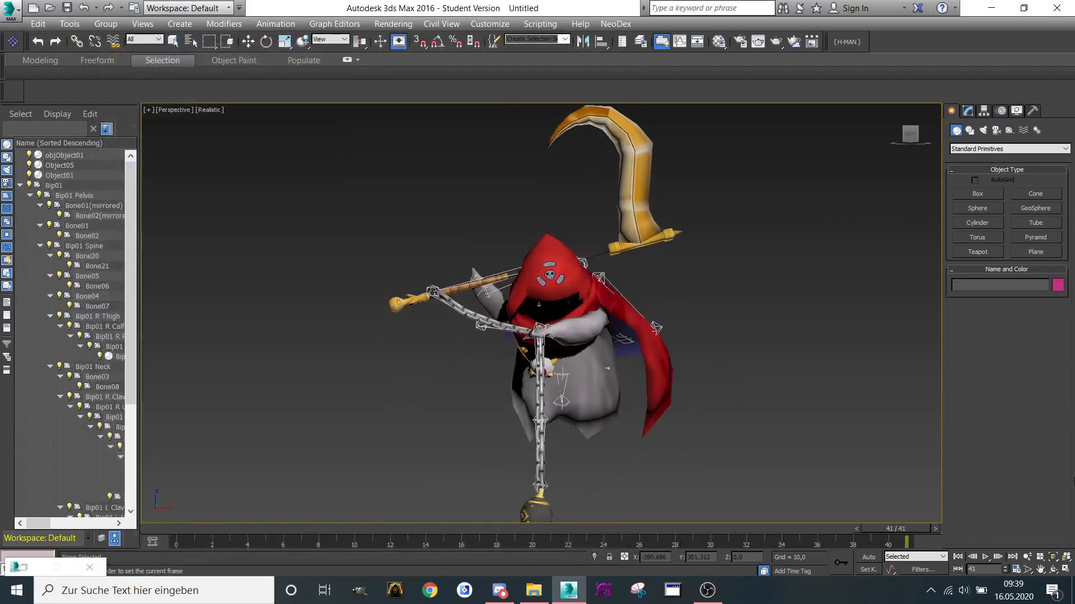
Select the whole Bip01 hierarchy and export the ready-stance animation as Stand Ready.FBX.
double_click(54, 185)
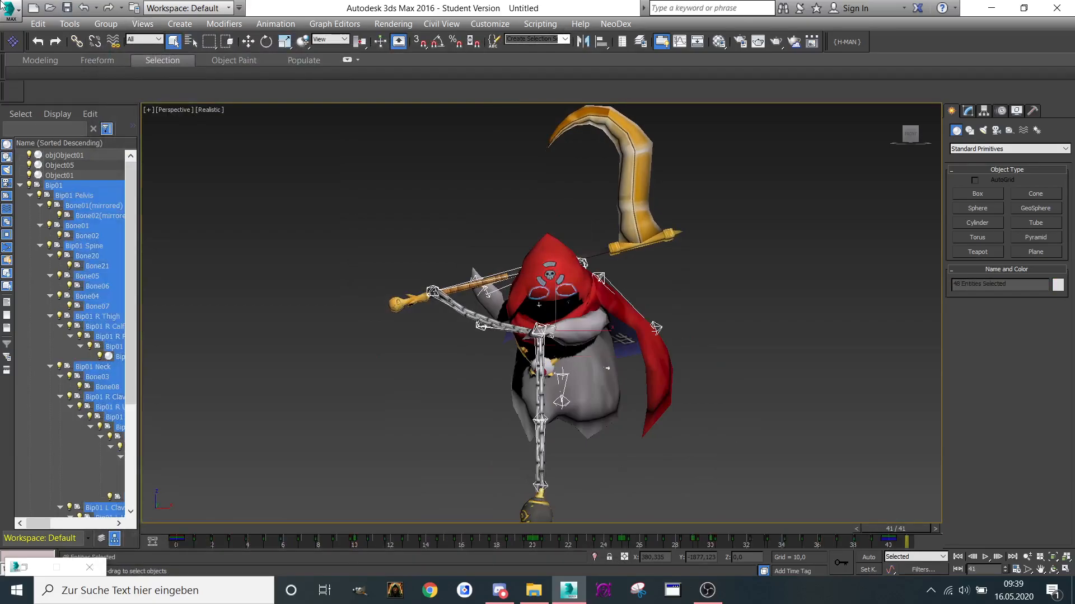
left_click(8, 9)
left_click(56, 246)
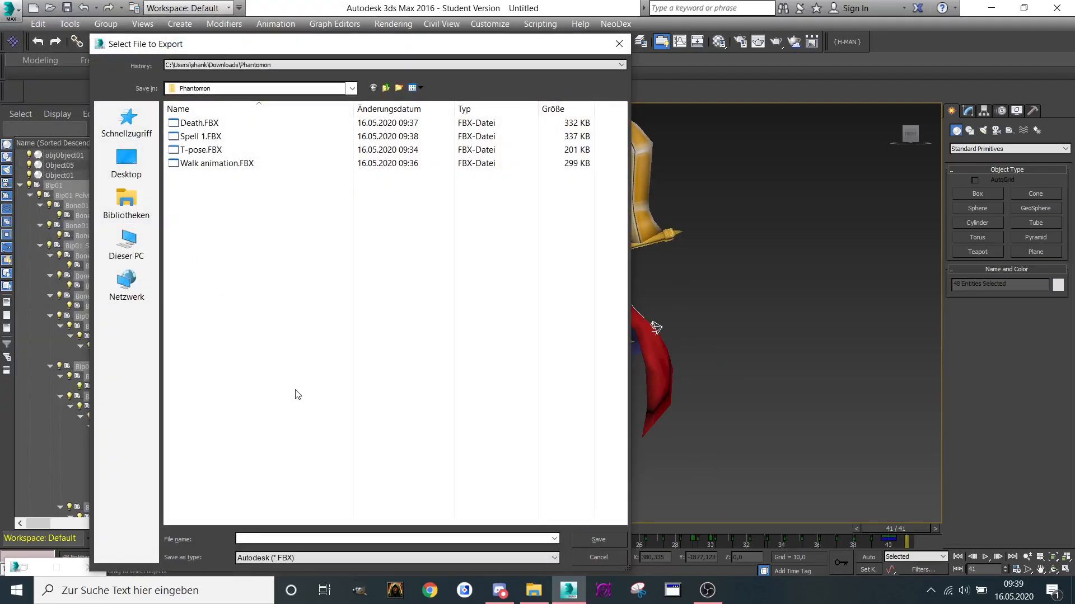
type("Stand Ready")
left_click(597, 540)
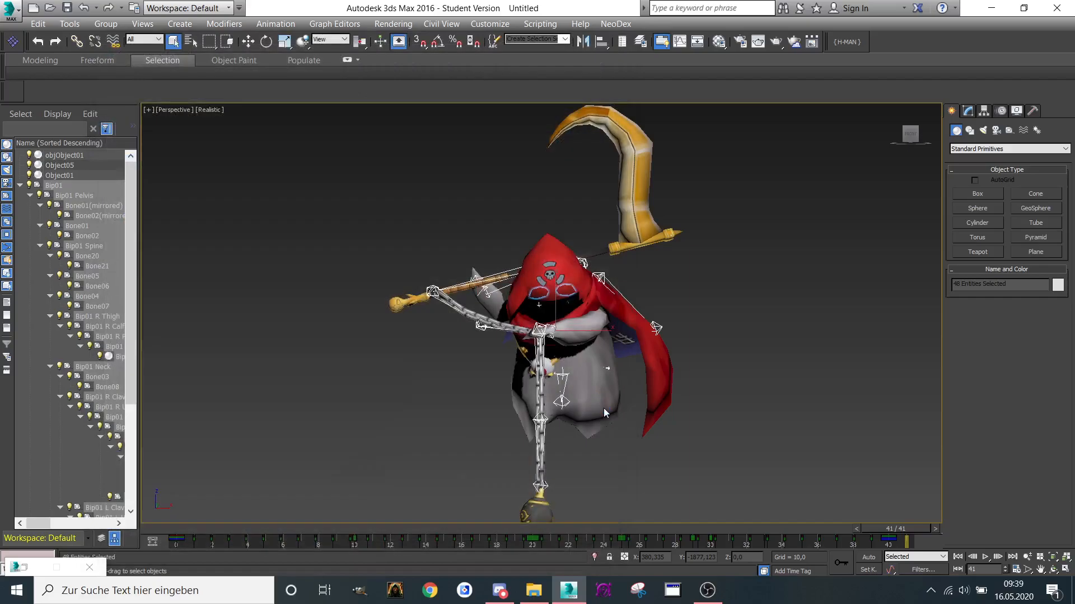
left_click(617, 442)
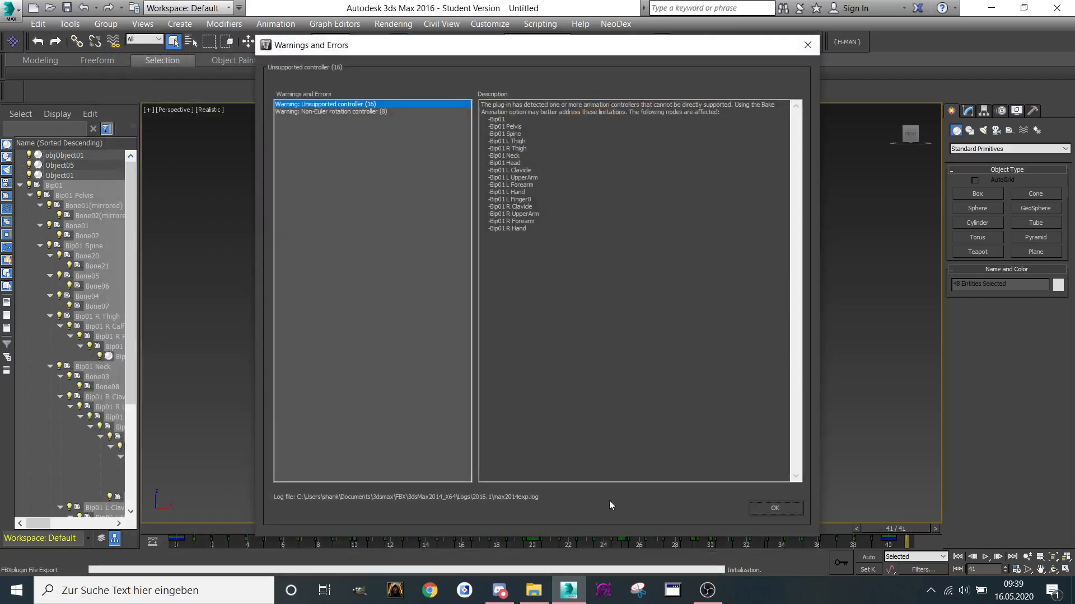
left_click(775, 508)
Import the Idle.kf animation from the Phantomon folder.
left_click(10, 10)
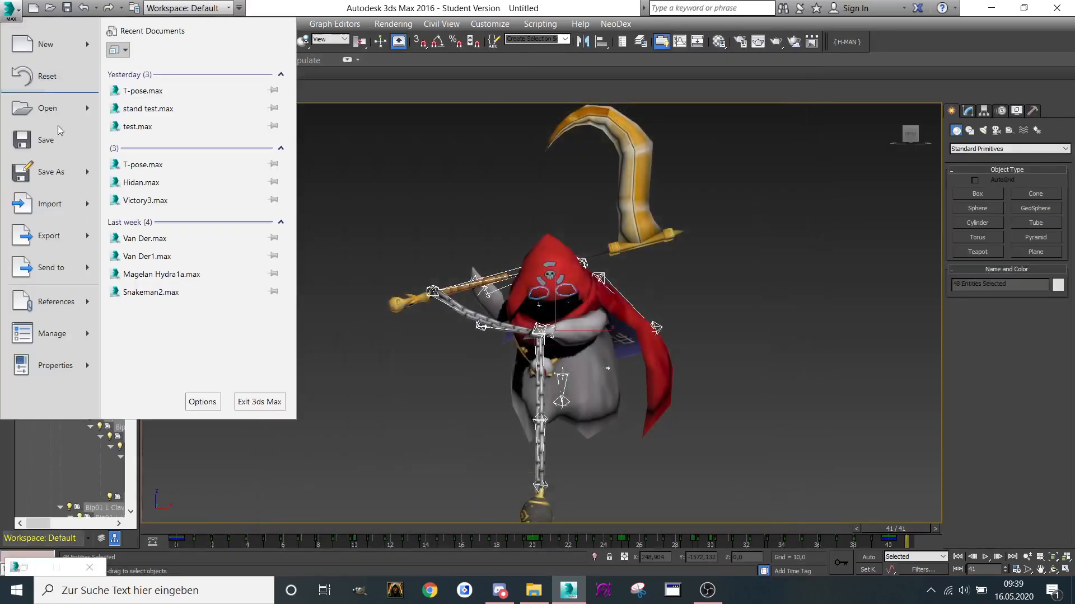
left_click(48, 210)
double_click(233, 203)
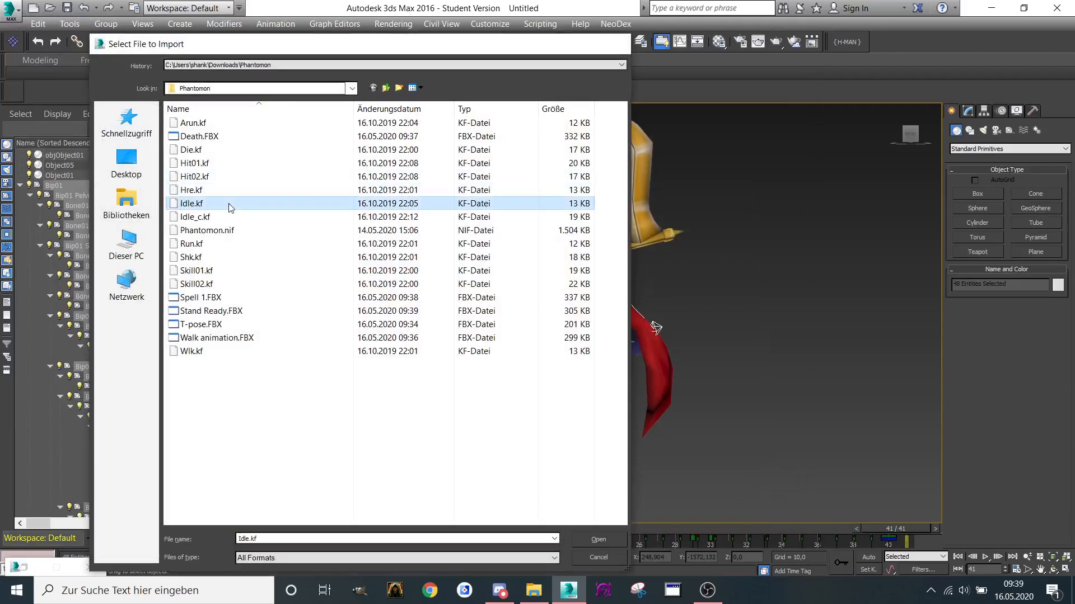
left_click(506, 334)
Import the Idle_c.kf animation and scrub it to frame 81.
left_click(4, 6)
left_click(48, 206)
double_click(202, 217)
left_click(495, 336)
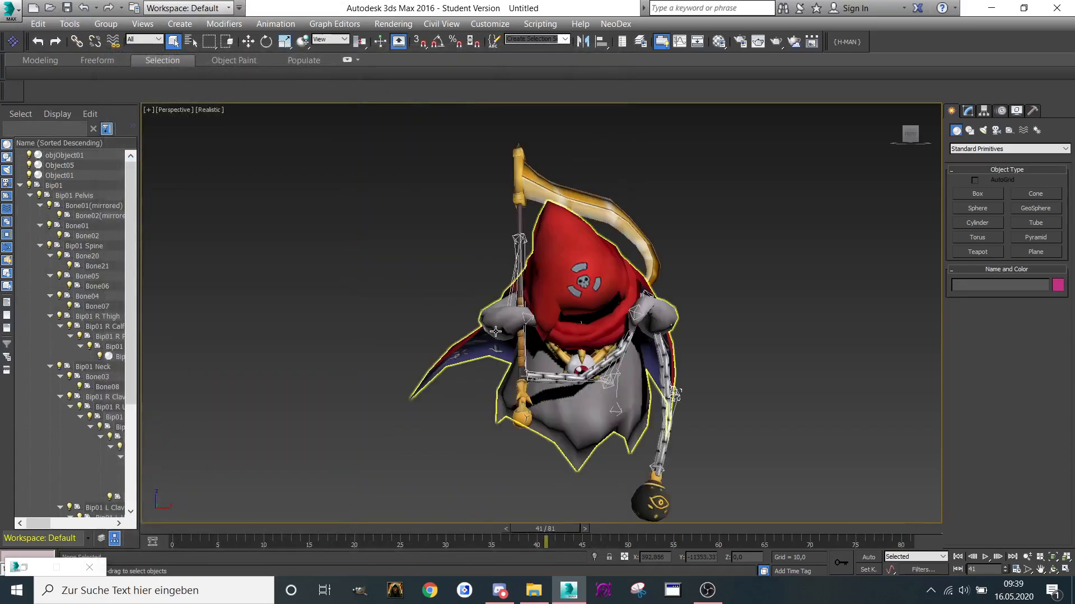
left_click_drag(532, 535, 706, 535)
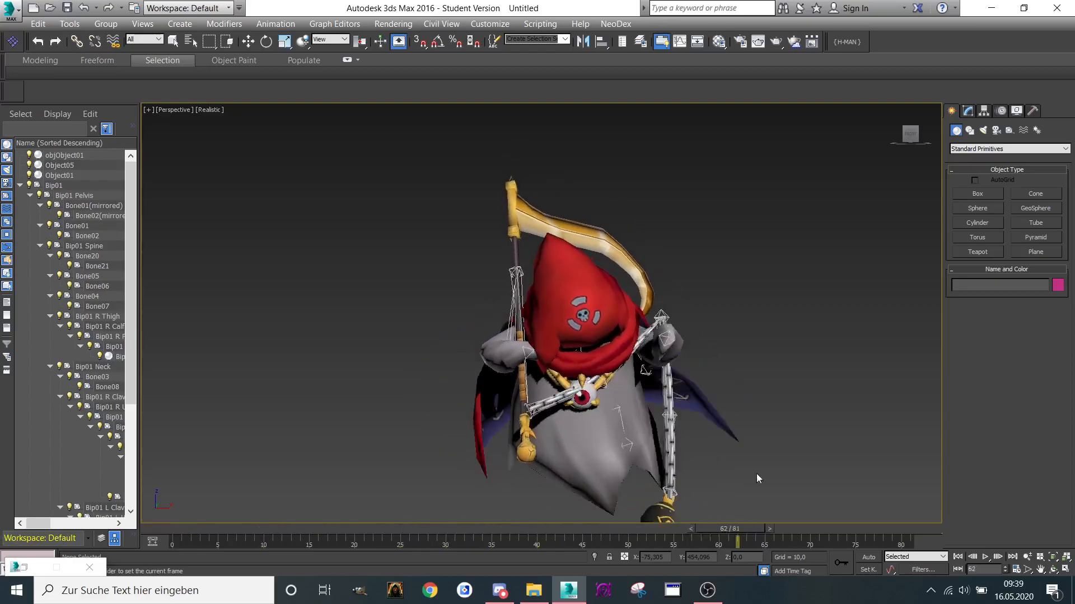
left_click_drag(733, 476, 909, 470)
Select the whole Bip01 hierarchy and export the Idle_c animation as Stand 2.FBX with the Animation option enabled.
double_click(58, 191)
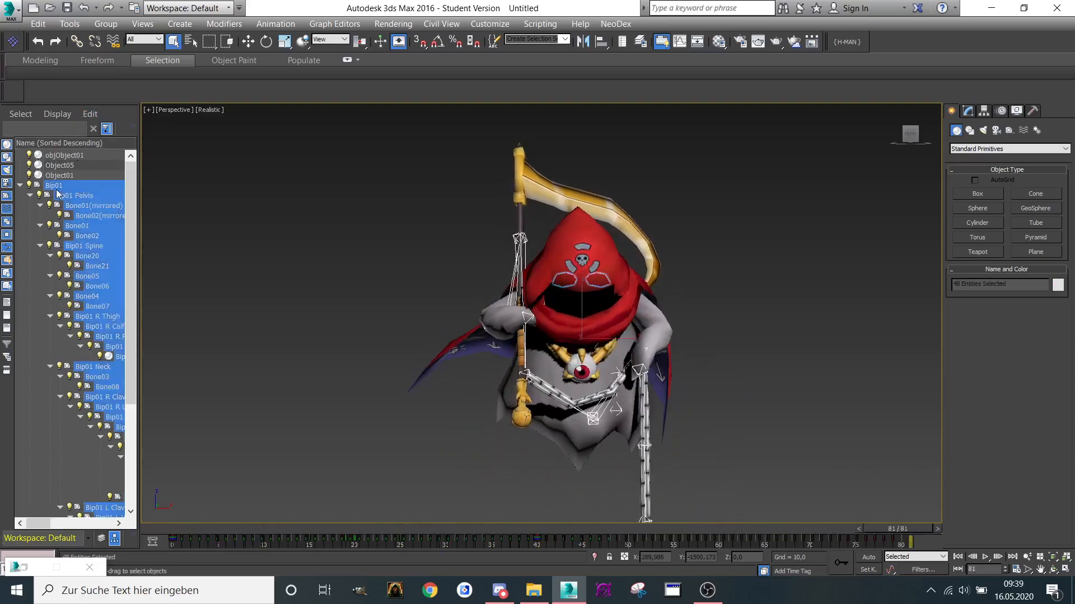
left_click(6, 7)
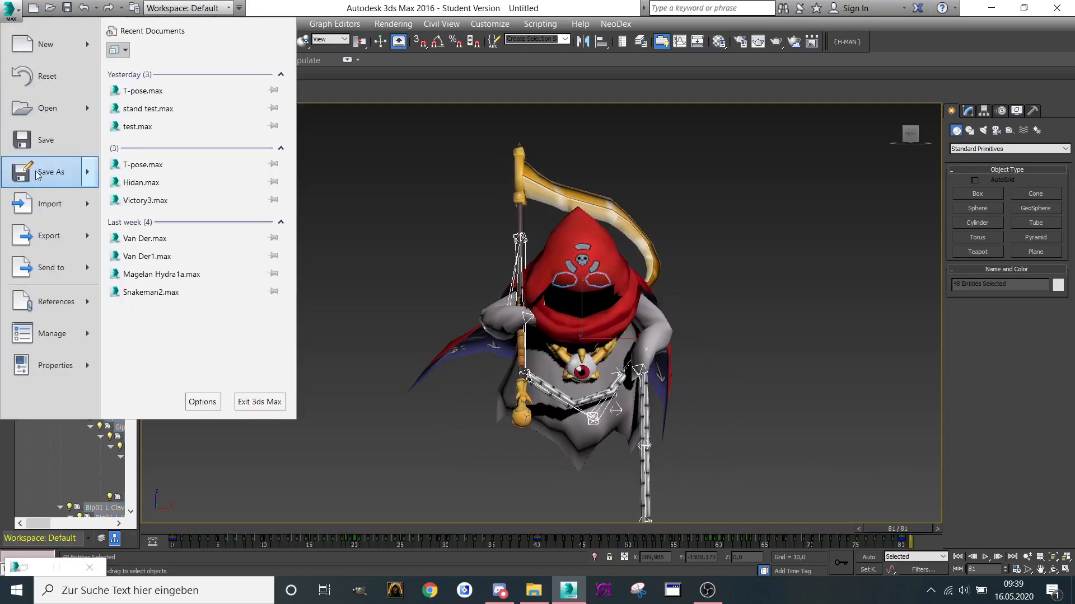
left_click(37, 235)
type("Stand ")
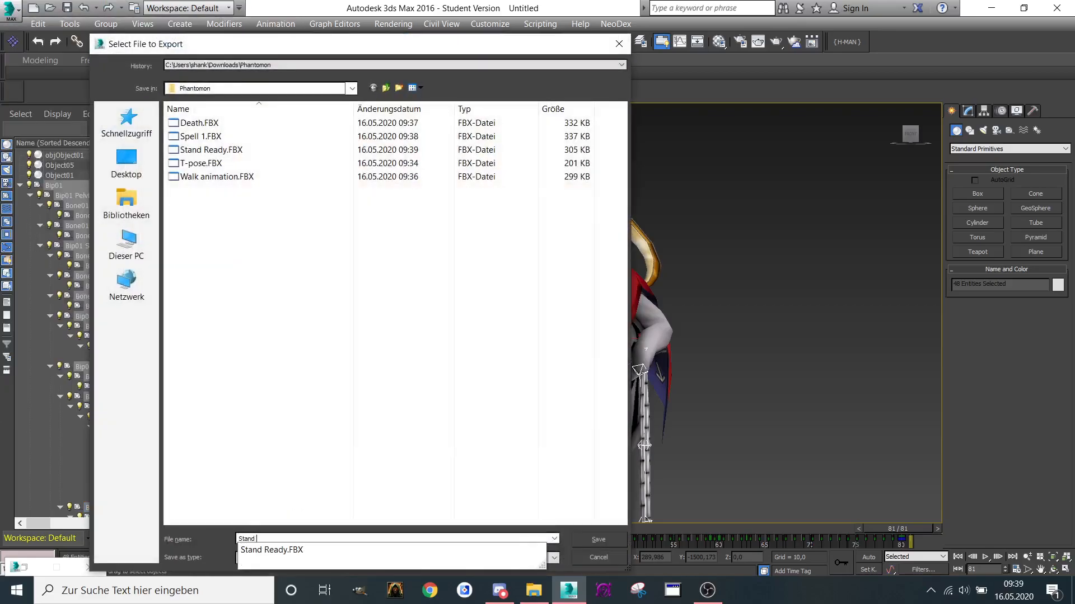
type("2")
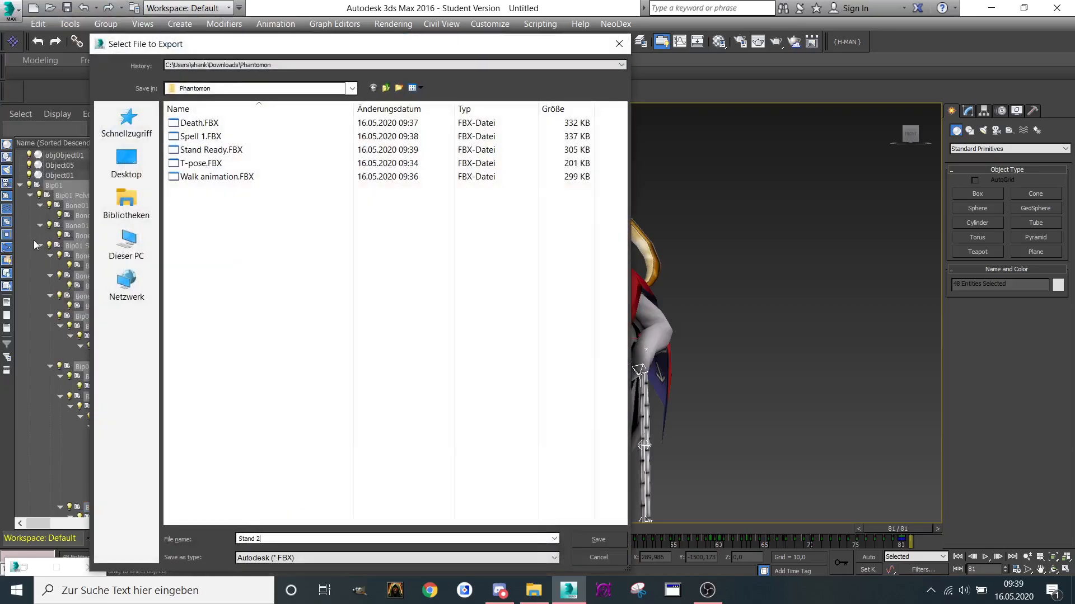
left_click(602, 543)
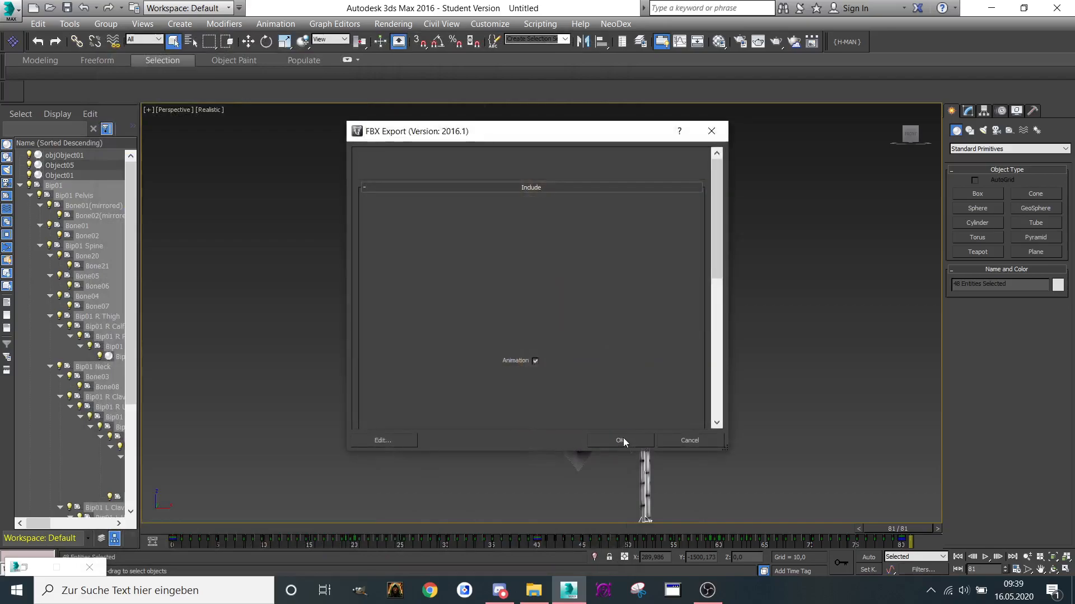
left_click(623, 440)
left_click(771, 509)
Import the Idle.kf animation again and scrub it back to frame 0.
left_click(7, 7)
left_click(48, 204)
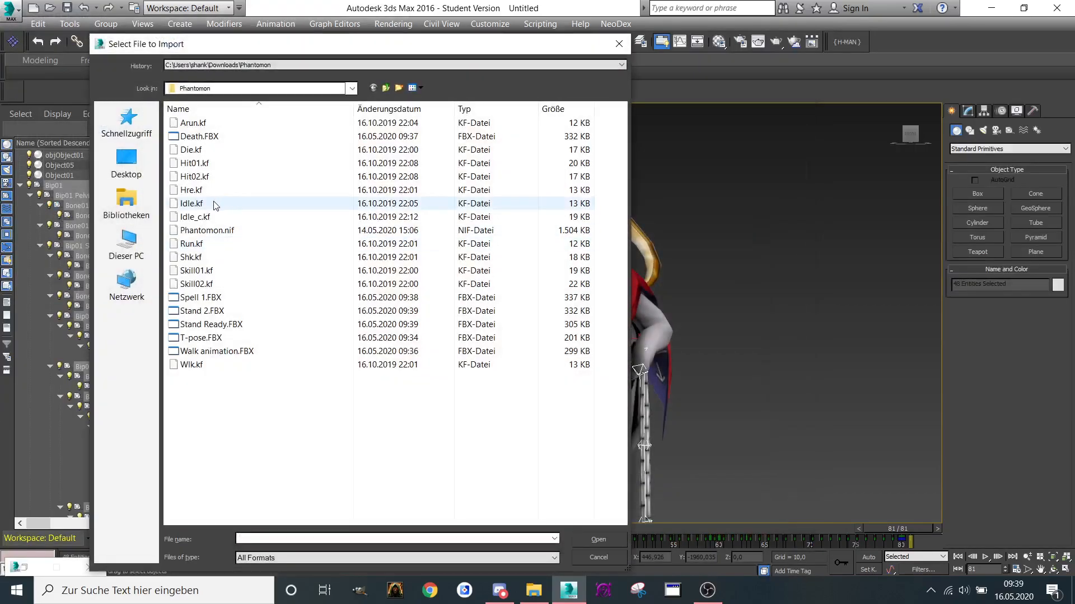
double_click(215, 206)
left_click(505, 330)
left_click(491, 361)
left_click_drag(886, 548, 174, 531)
Select the whole Bip01 hierarchy and export the Idle animation as Stand 1.FBX with the Animation option enabled.
double_click(73, 185)
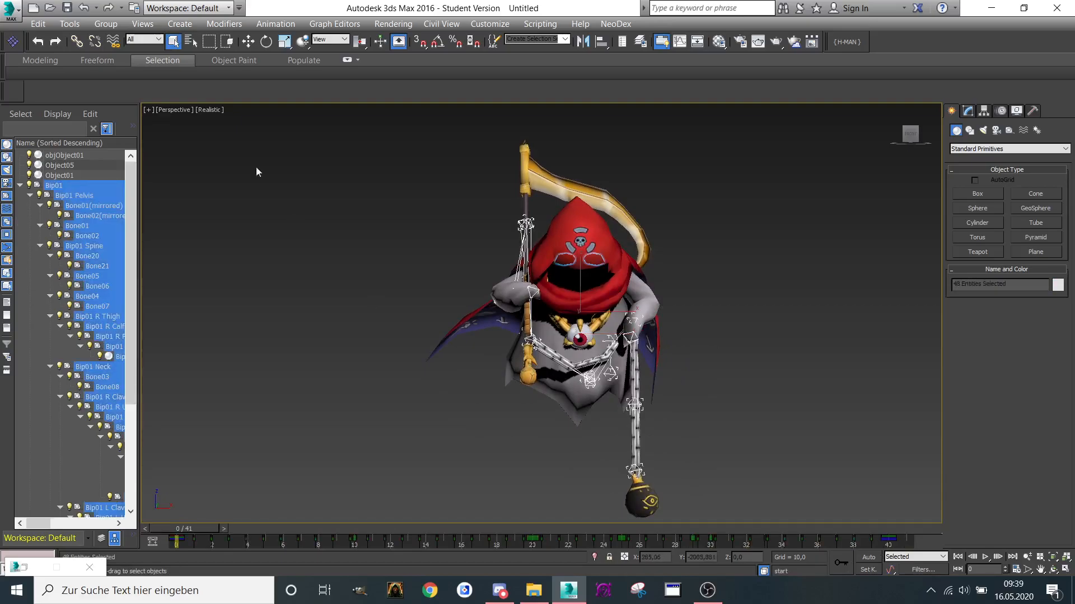
left_click(11, 10)
left_click(7, 234)
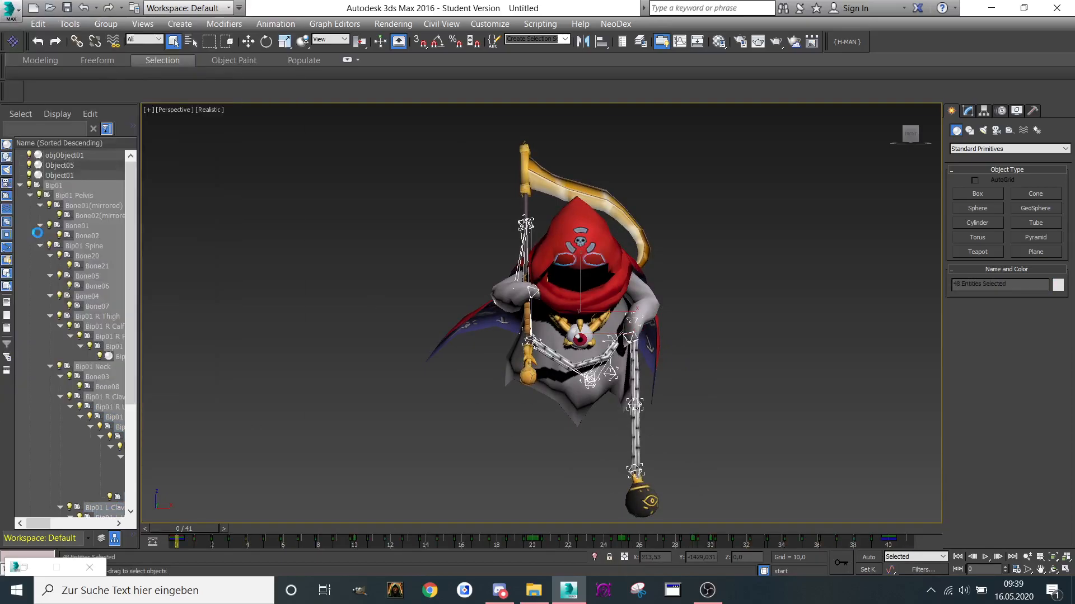
type("Stand ")
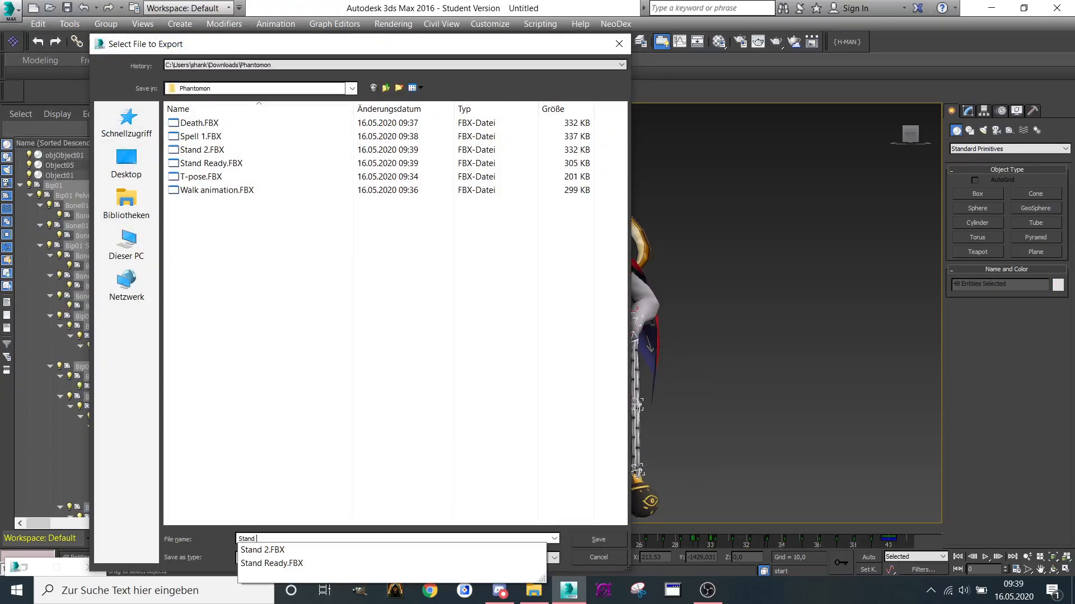
type("1")
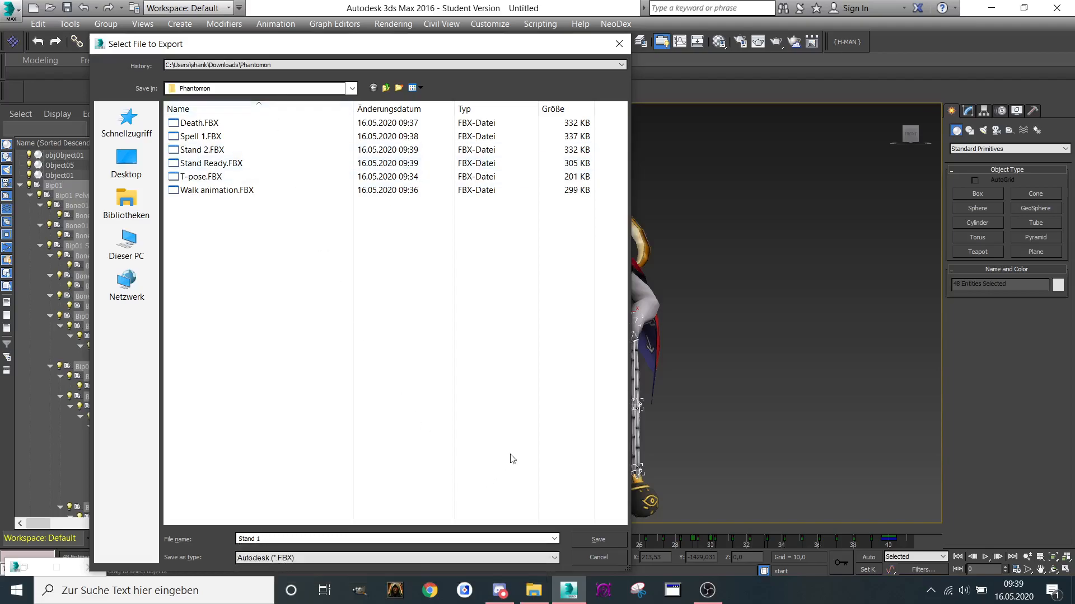
left_click(597, 541)
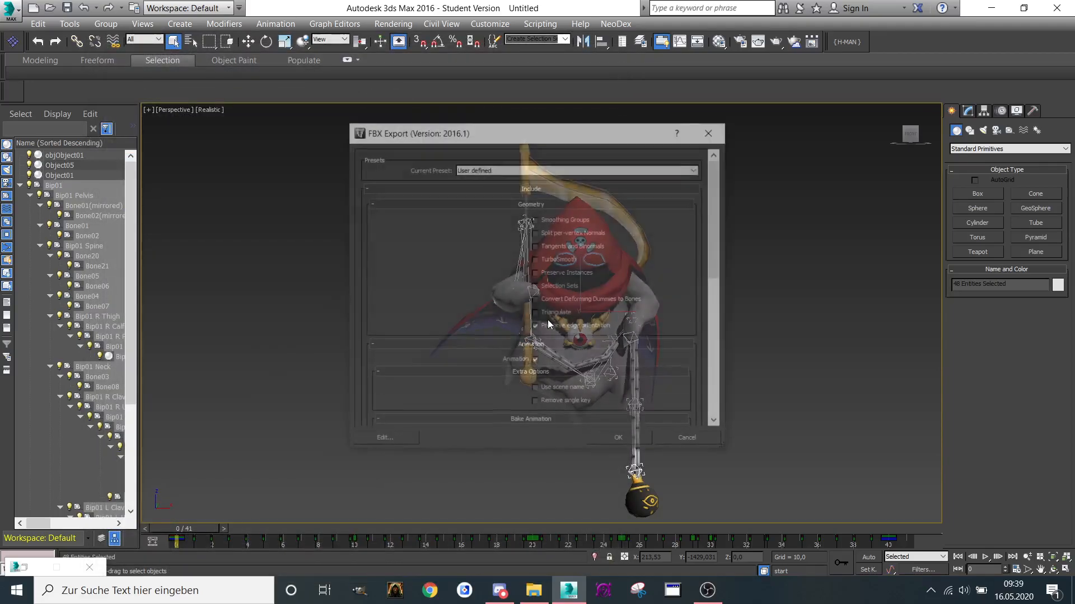
left_click(593, 436)
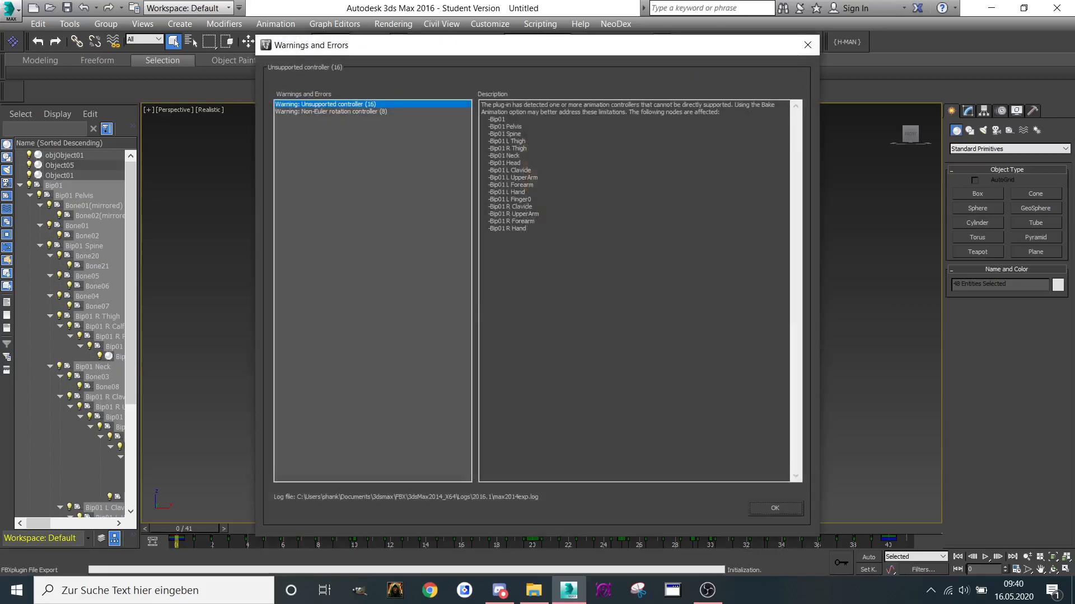
left_click(775, 508)
Import the Run.kf animation and scrub it to frame 33.
left_click(9, 11)
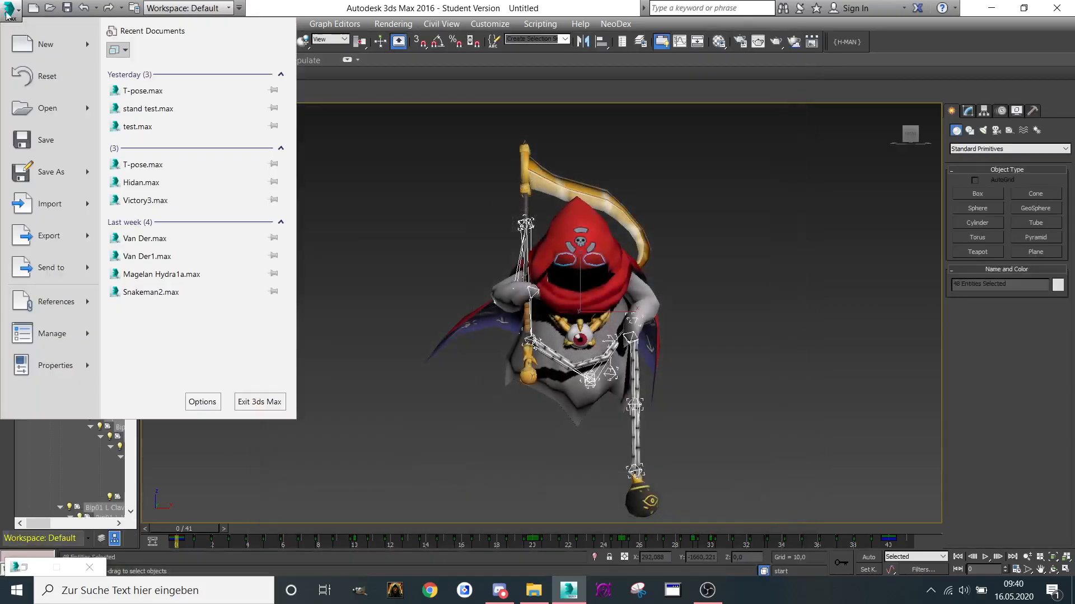
left_click(52, 198)
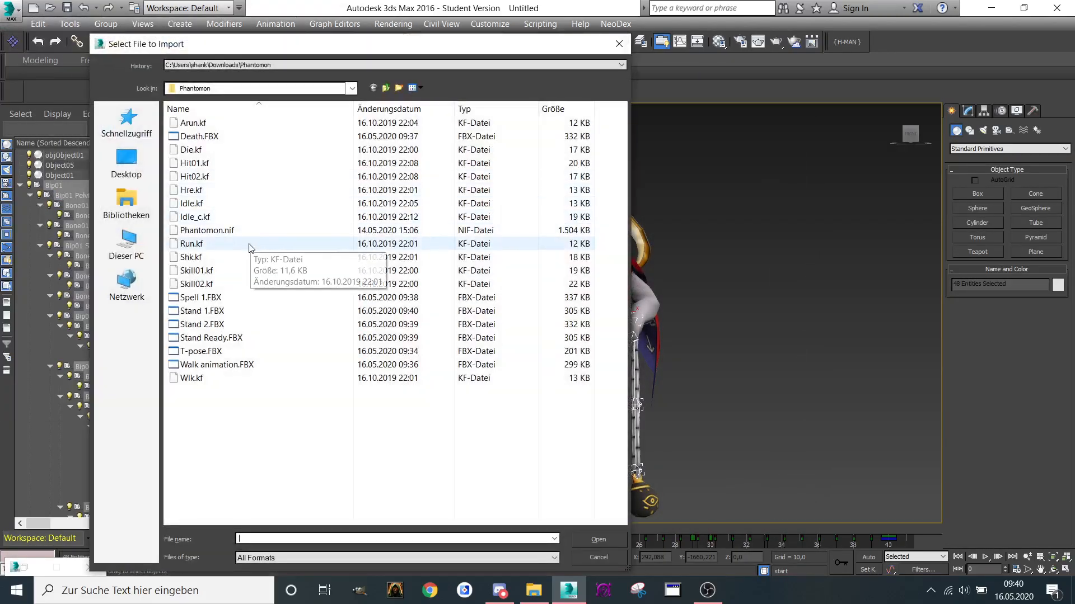
double_click(209, 243)
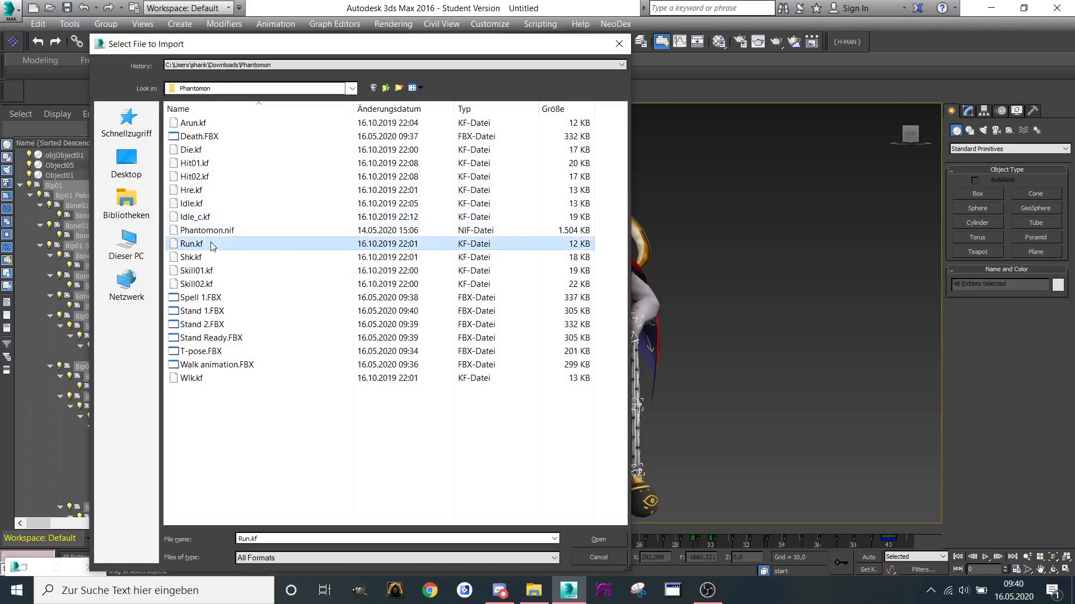
left_click(492, 336)
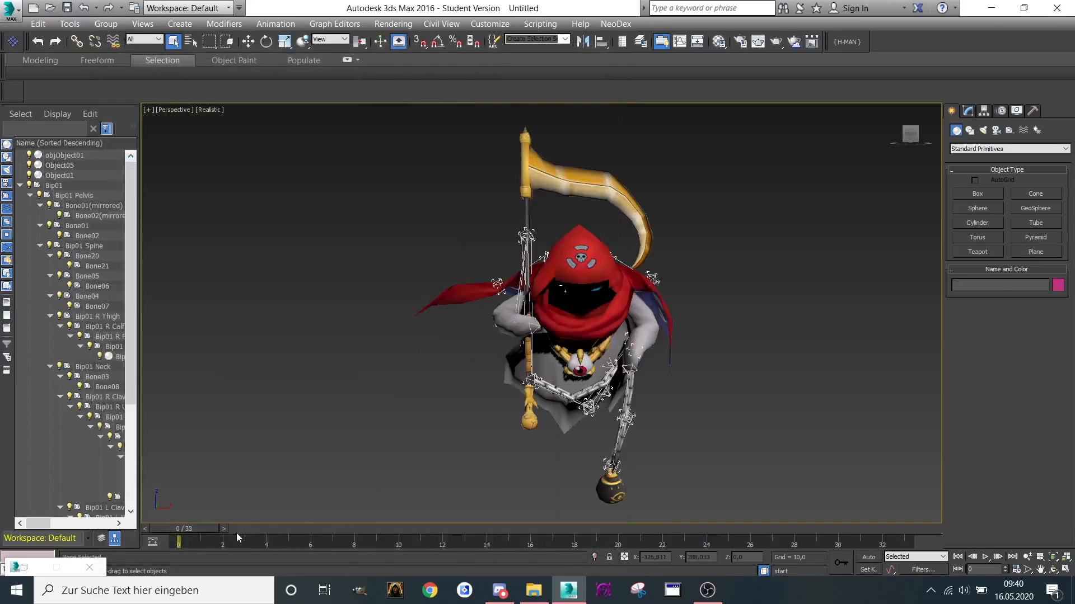
left_click_drag(210, 532, 890, 529)
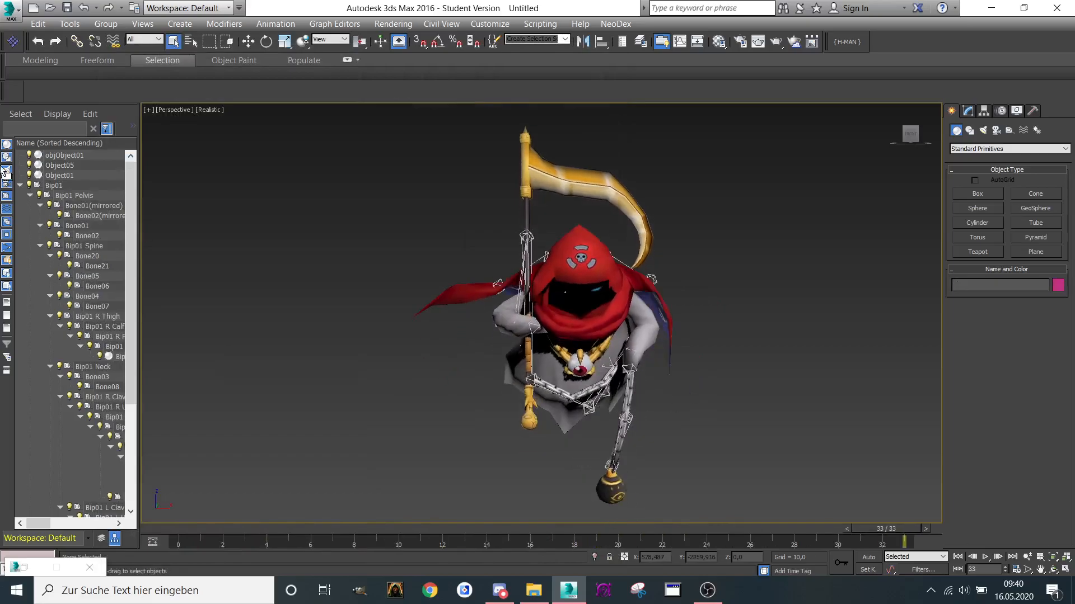
Select the whole Bip01 hierarchy and export the Run animation as Walk 2.FBX into the Phantomon folder.
double_click(61, 187)
key("alt+f")
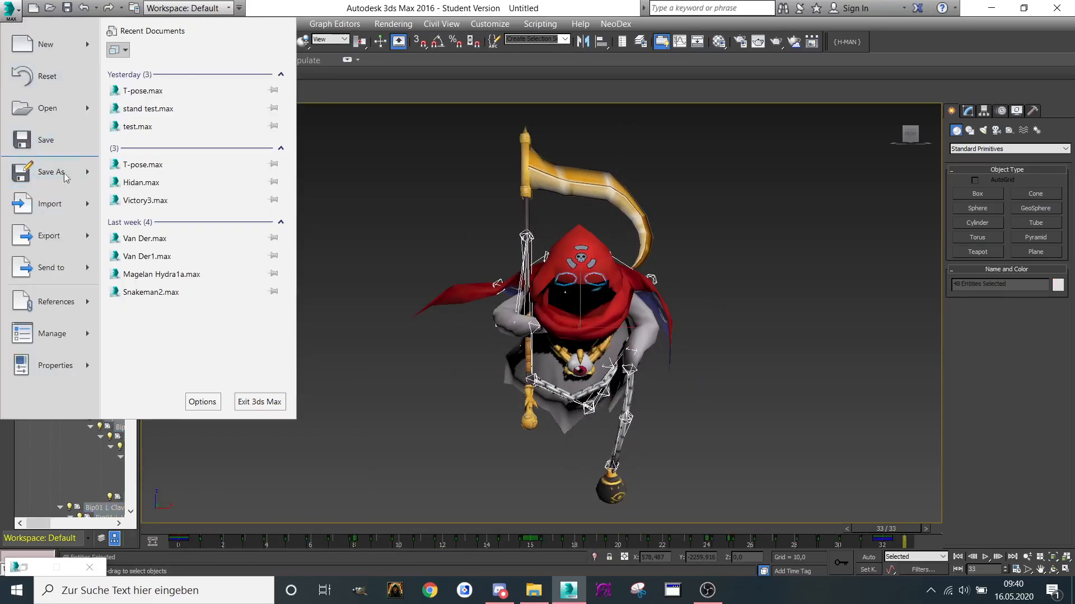
left_click(49, 236)
type("Walk 2")
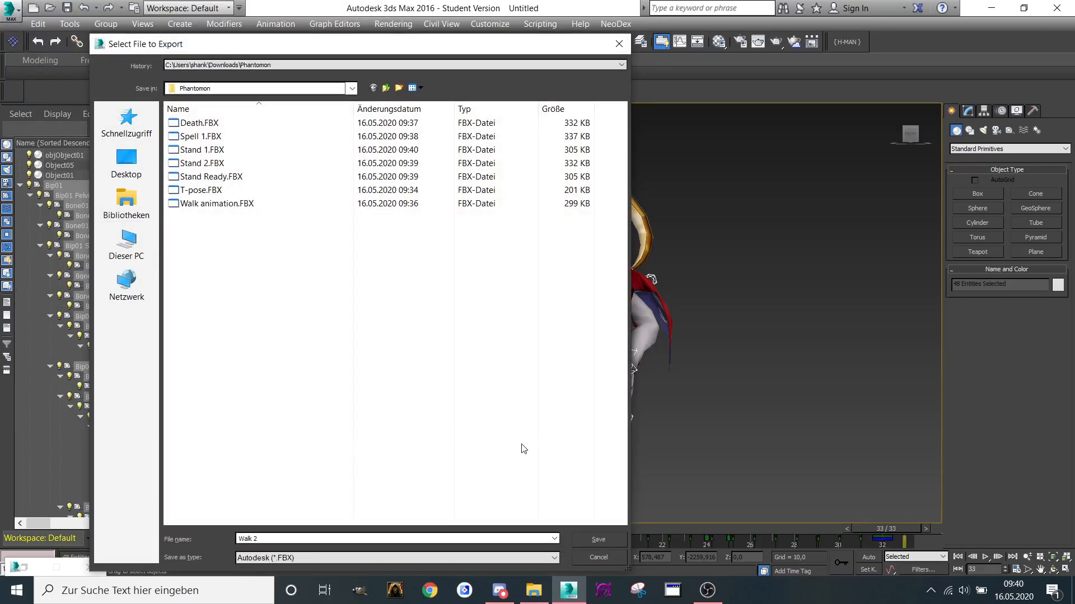
left_click(606, 533)
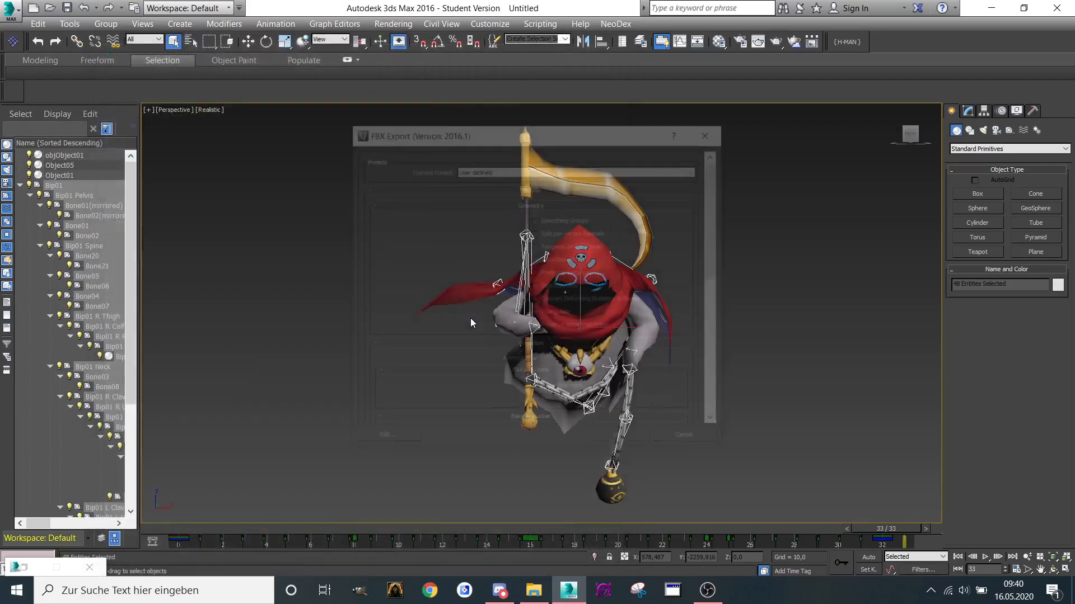
left_click(633, 443)
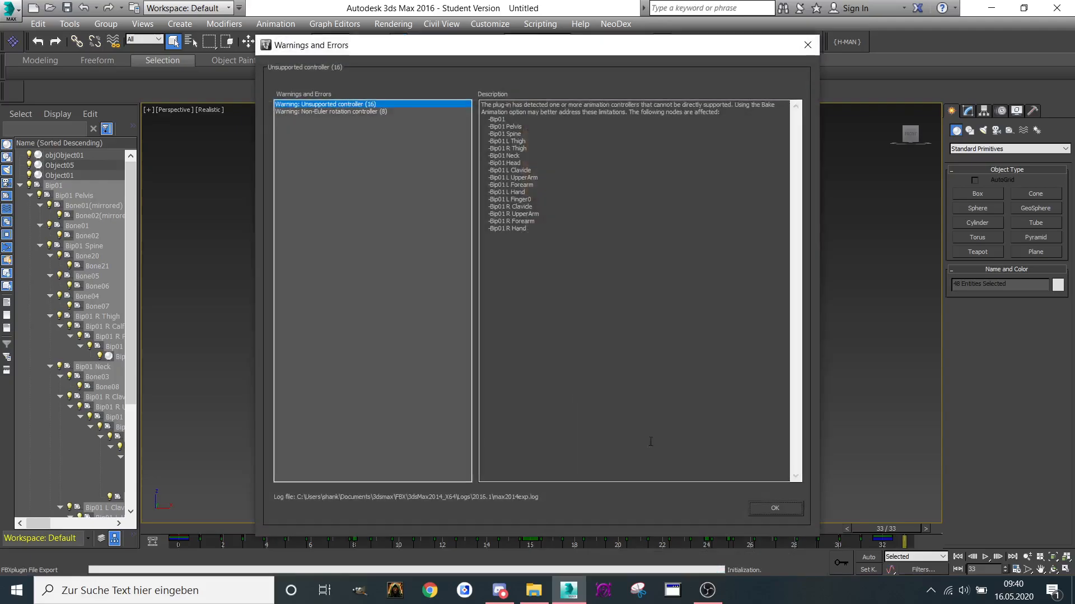
left_click(771, 506)
Import the Shk.kf animation with the default KF import options and scrub it to frame 71.
left_click(5, 7)
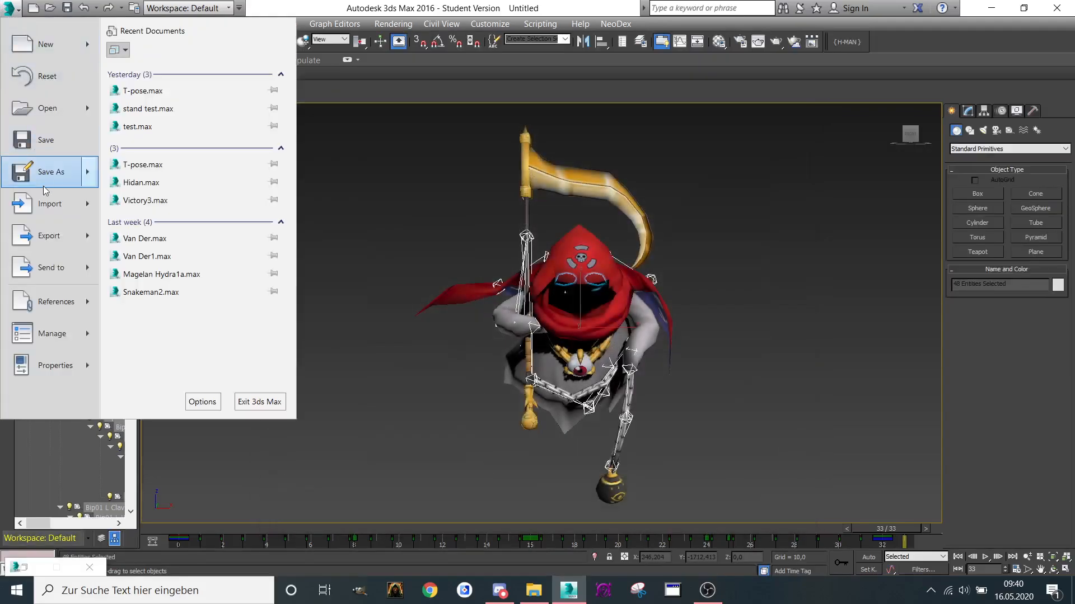
left_click(42, 168)
left_click(619, 44)
left_click(10, 8)
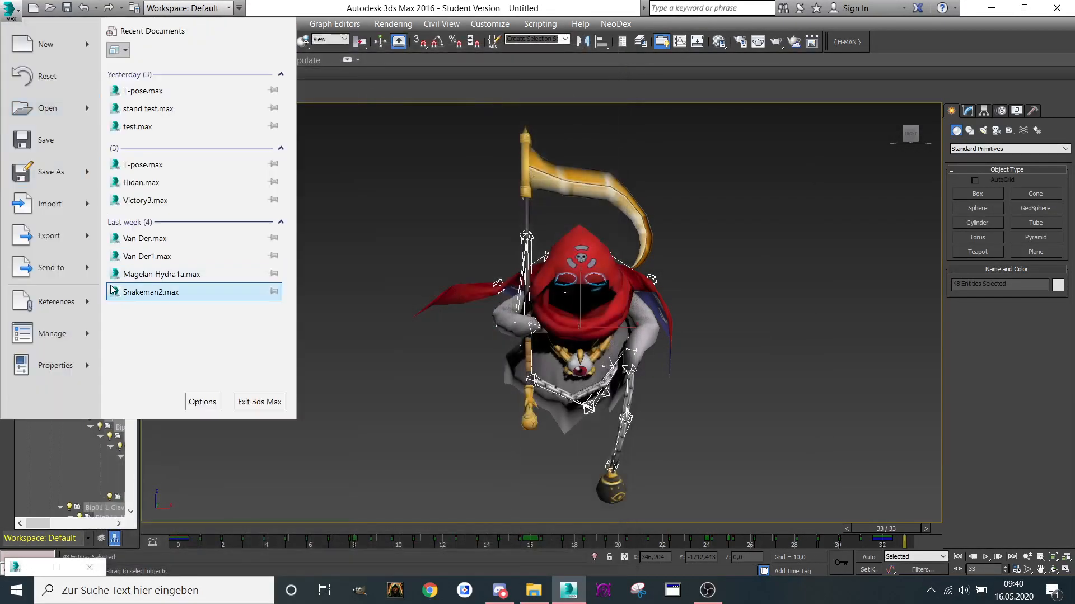
left_click(34, 207)
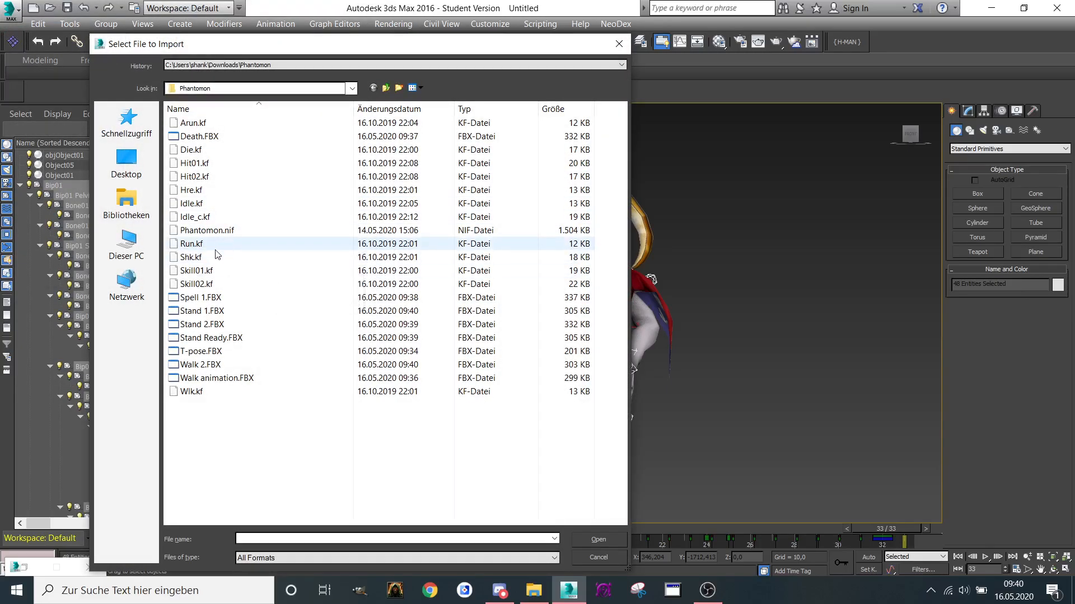
double_click(190, 257)
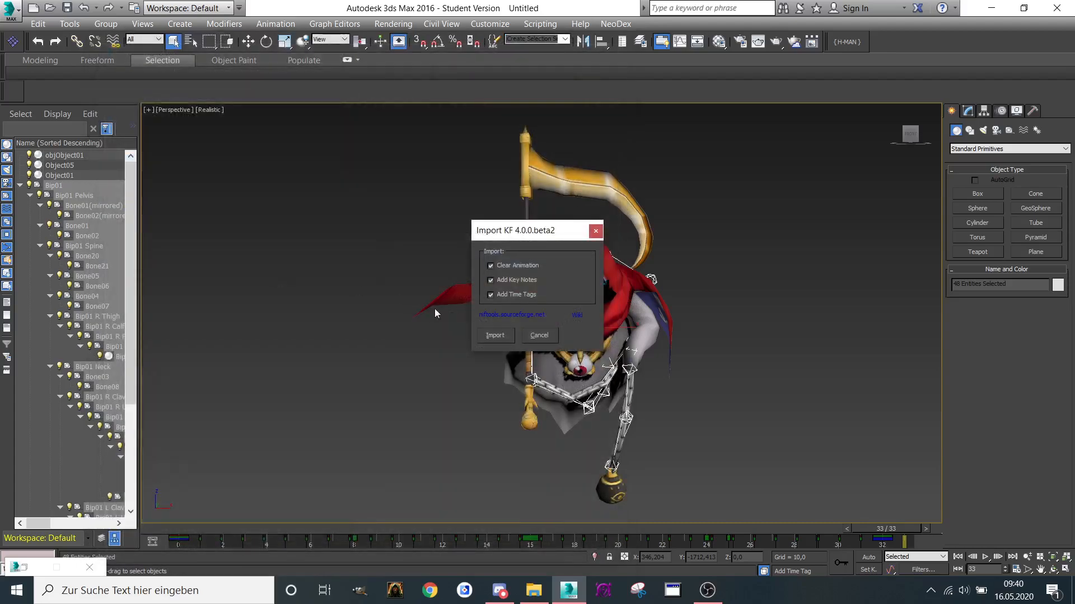
left_click(496, 336)
left_click_drag(500, 529, 968, 527)
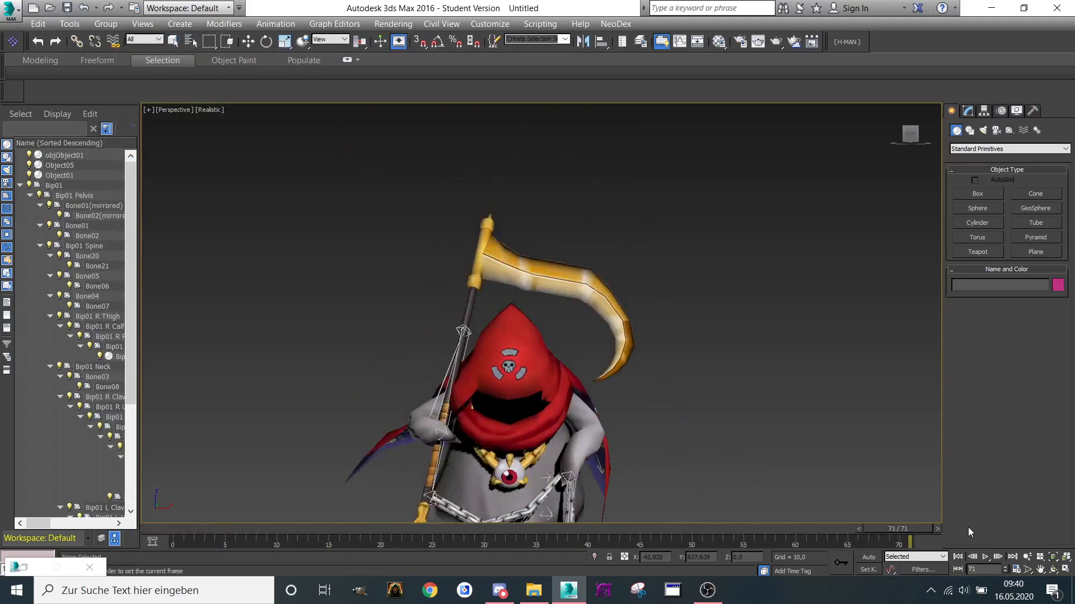
Select the whole Bip01 hierarchy and export the Shk animation as Stand 3.FBX.
double_click(66, 189)
left_click(275, 24)
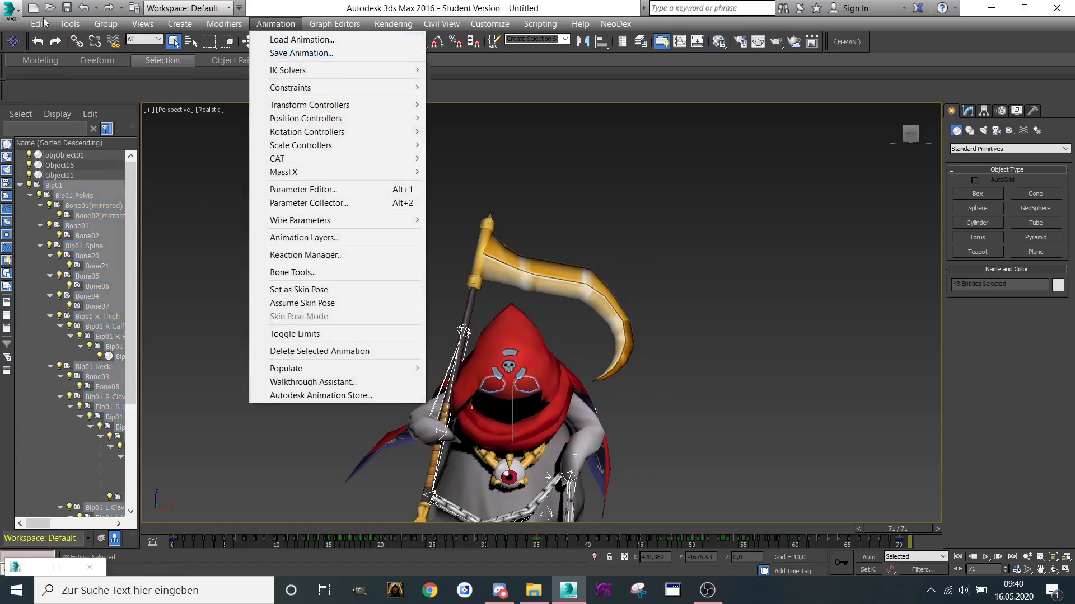
left_click(142, 37)
left_click(11, 10)
left_click(22, 240)
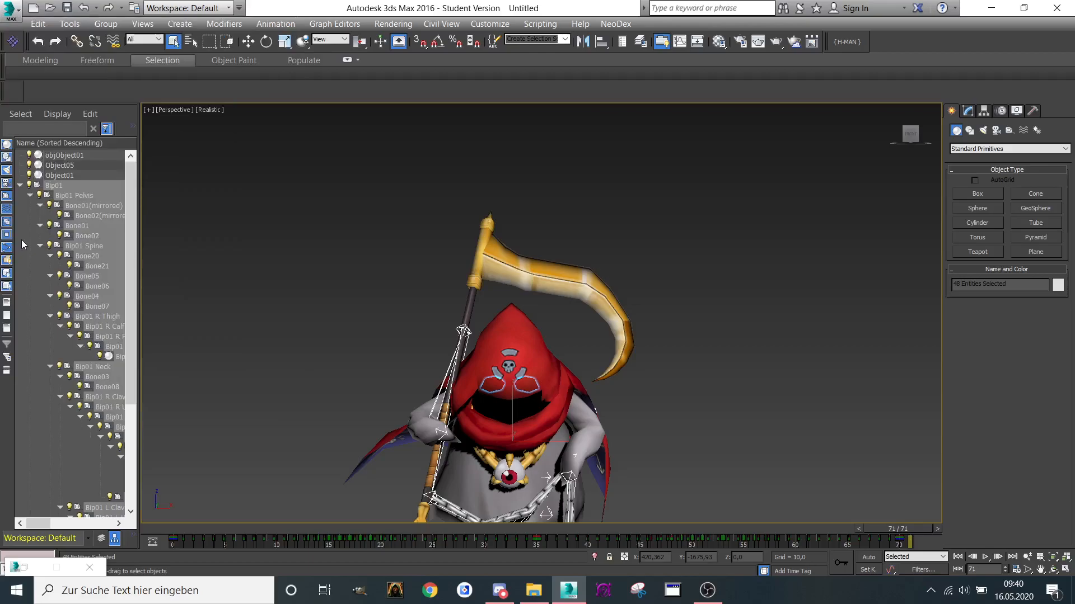
type("Stand 3")
left_click(620, 443)
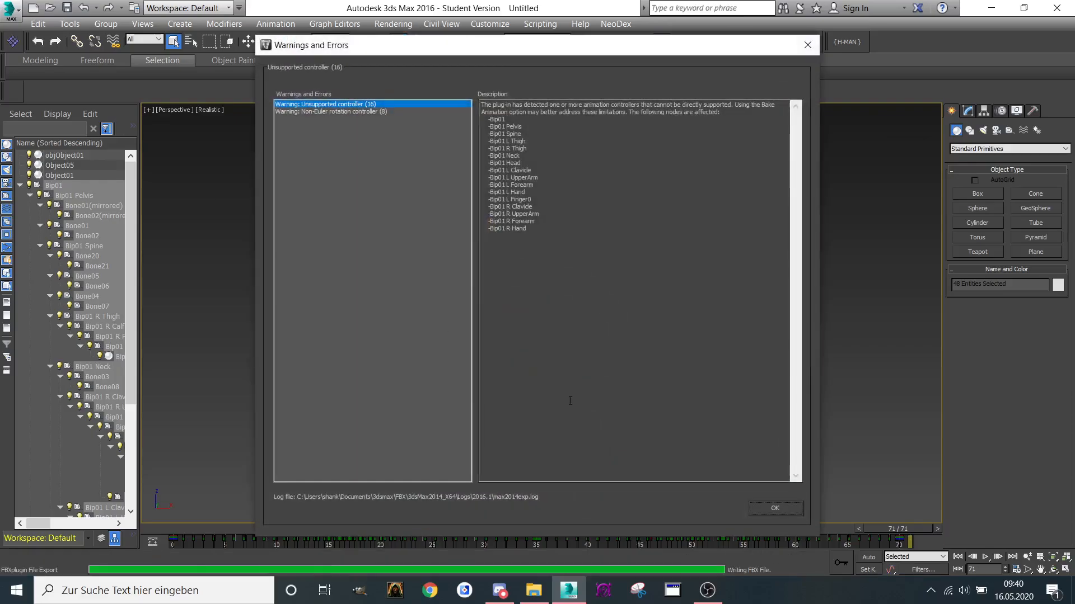
left_click(773, 509)
Import the Skill01.kf animation and scrub it to frame 71.
left_click(10, 10)
left_click(44, 204)
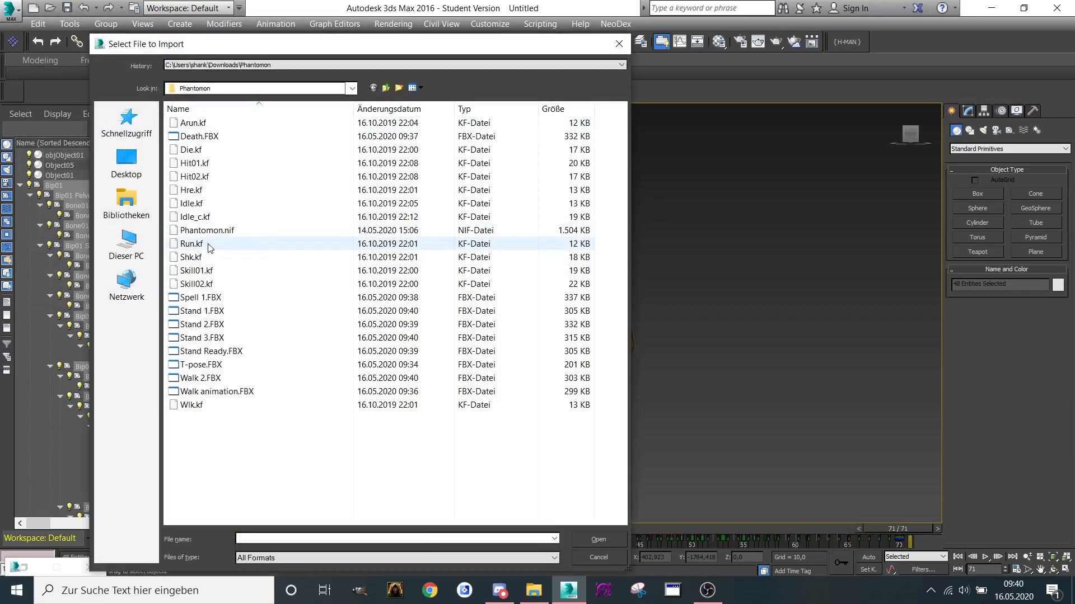
double_click(199, 271)
left_click(482, 335)
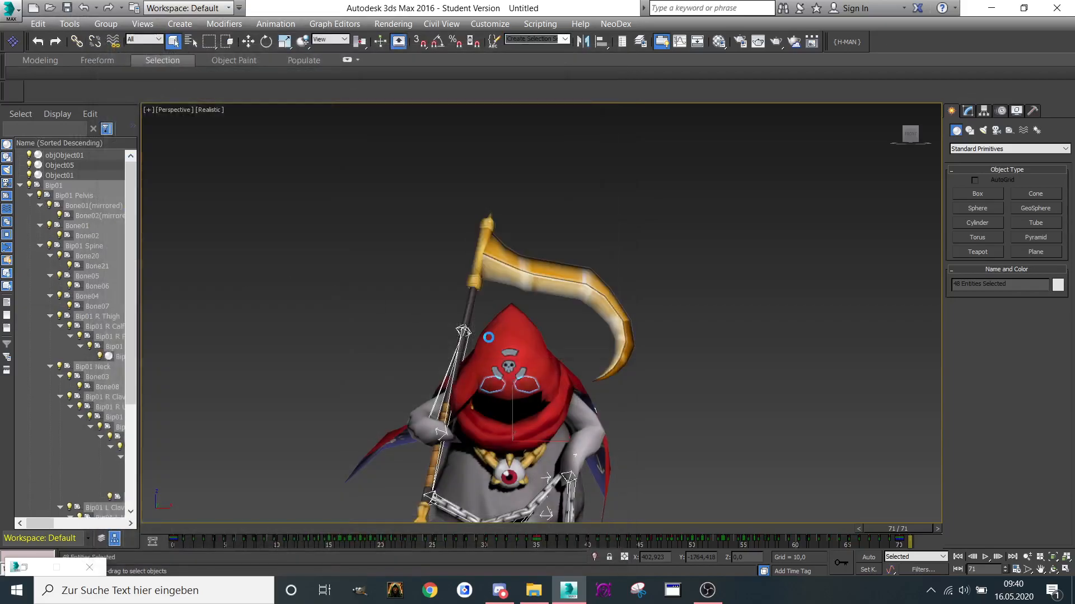
left_click_drag(922, 532, 991, 537)
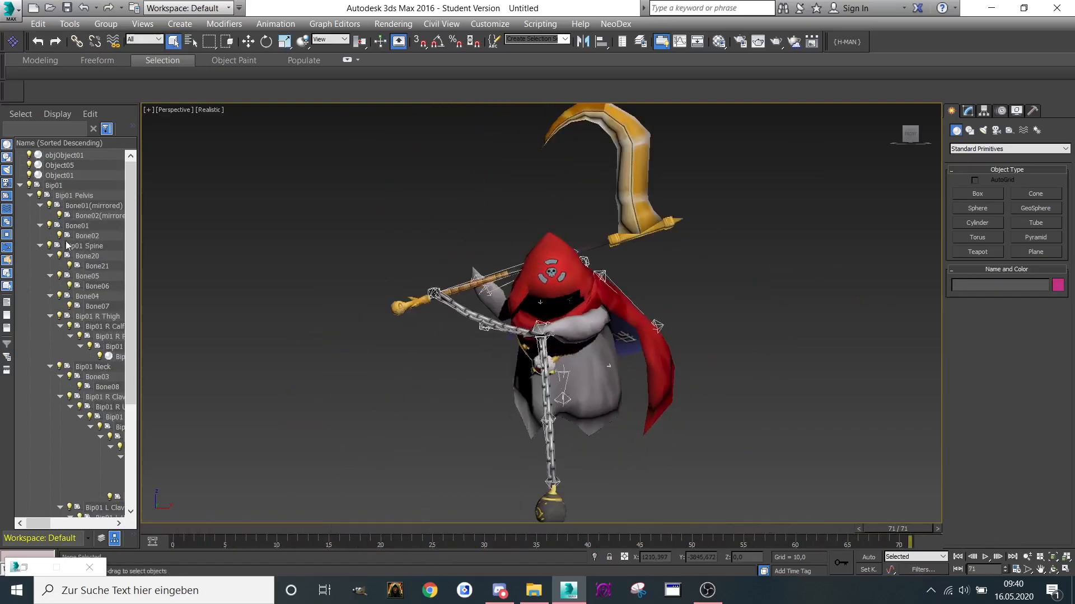
Select the whole Bip01 hierarchy and export the Skill01 animation as Spell 1.FBX, overwriting the existing file, with the Animation option enabled.
double_click(39, 185)
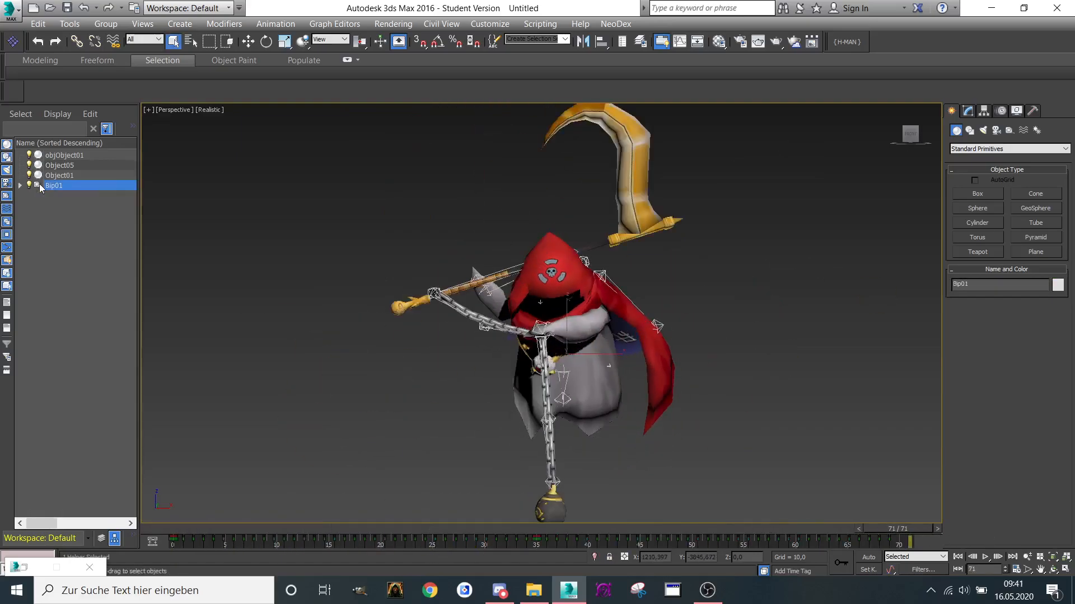
double_click(96, 186)
left_click(10, 10)
left_click(55, 241)
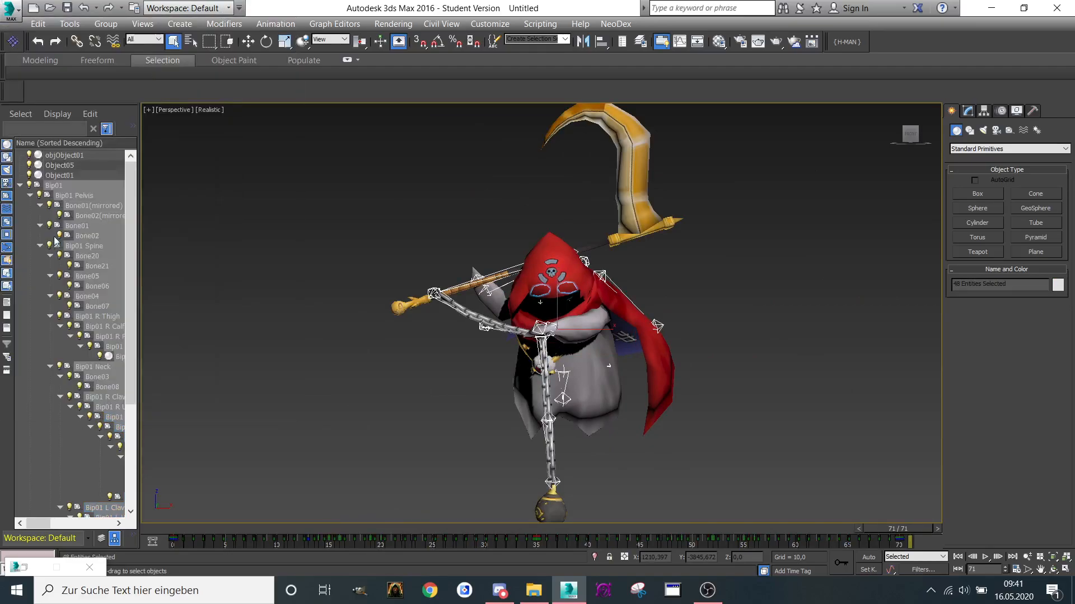
type("Spell")
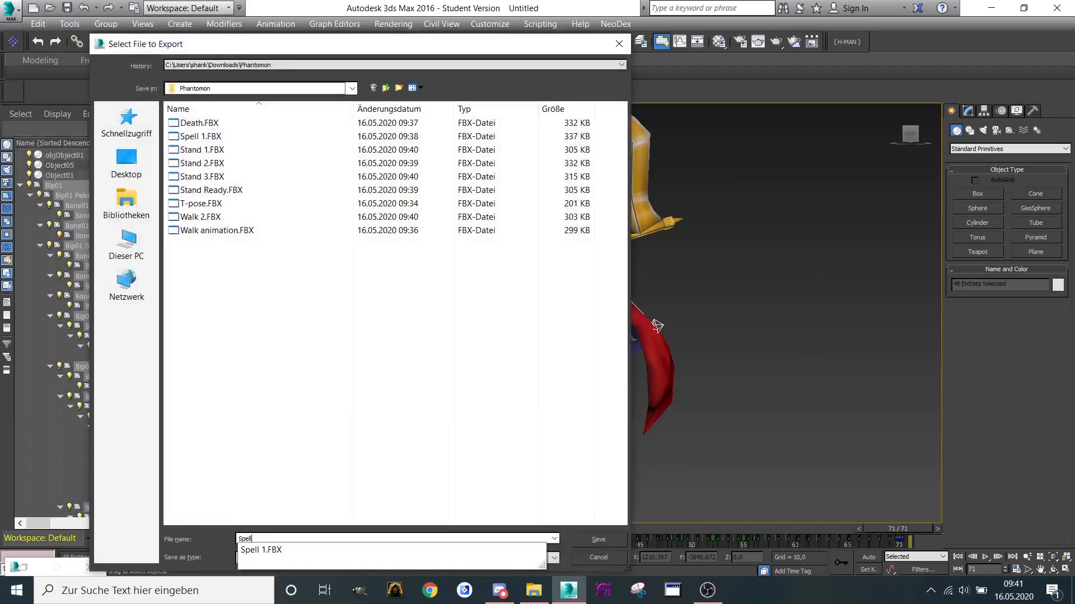
left_click(597, 539)
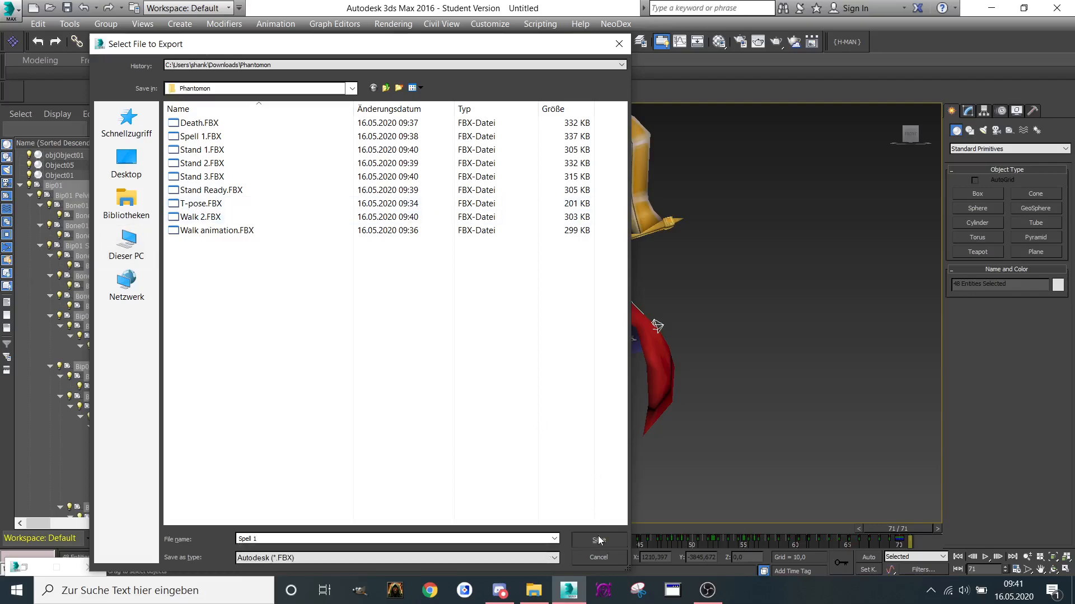
left_click(596, 538)
left_click(587, 349)
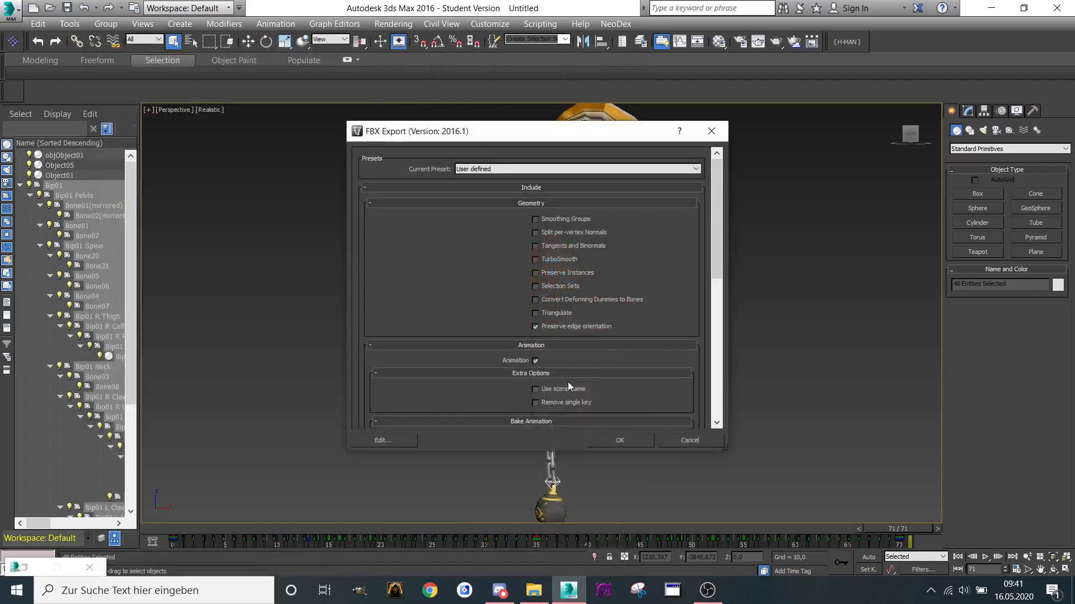
left_click(601, 438)
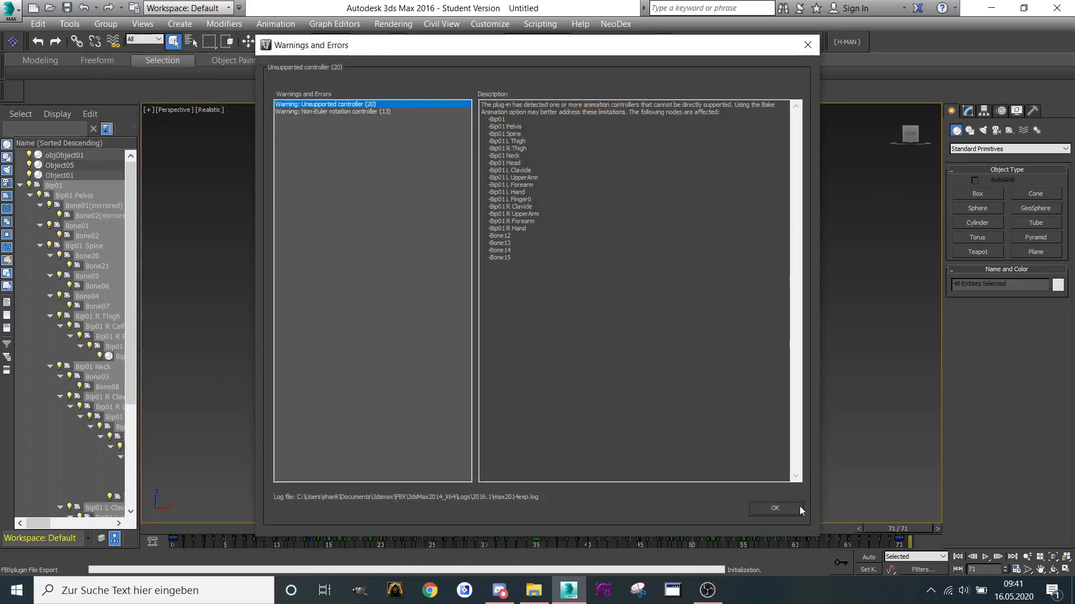
left_click(799, 508)
Import the Skill02.kf animation and scrub it back to frame 0.
left_click(7, 8)
left_click(56, 209)
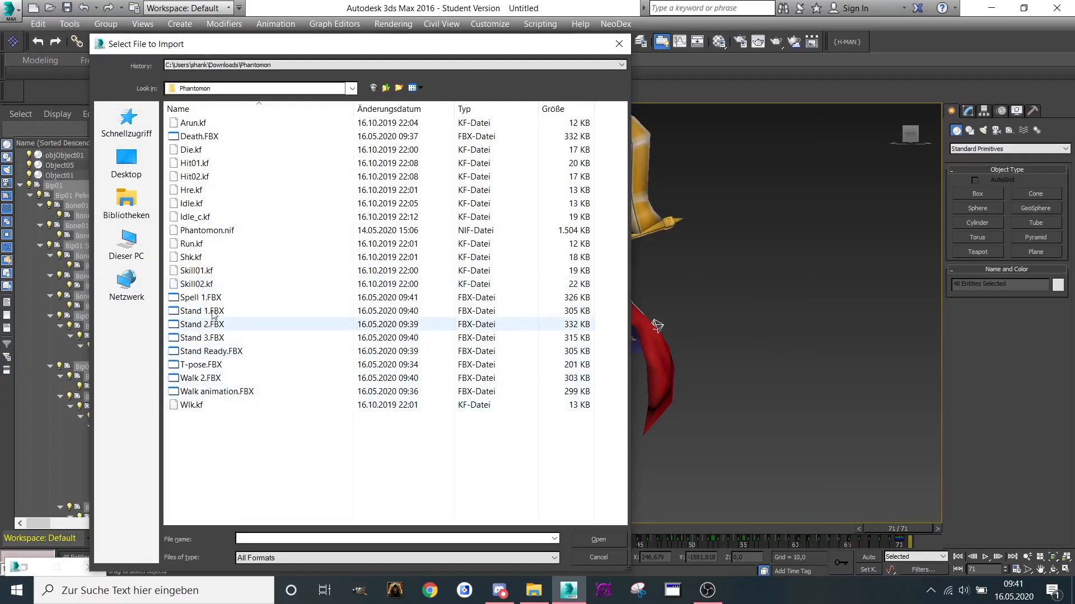
double_click(197, 284)
left_click(495, 336)
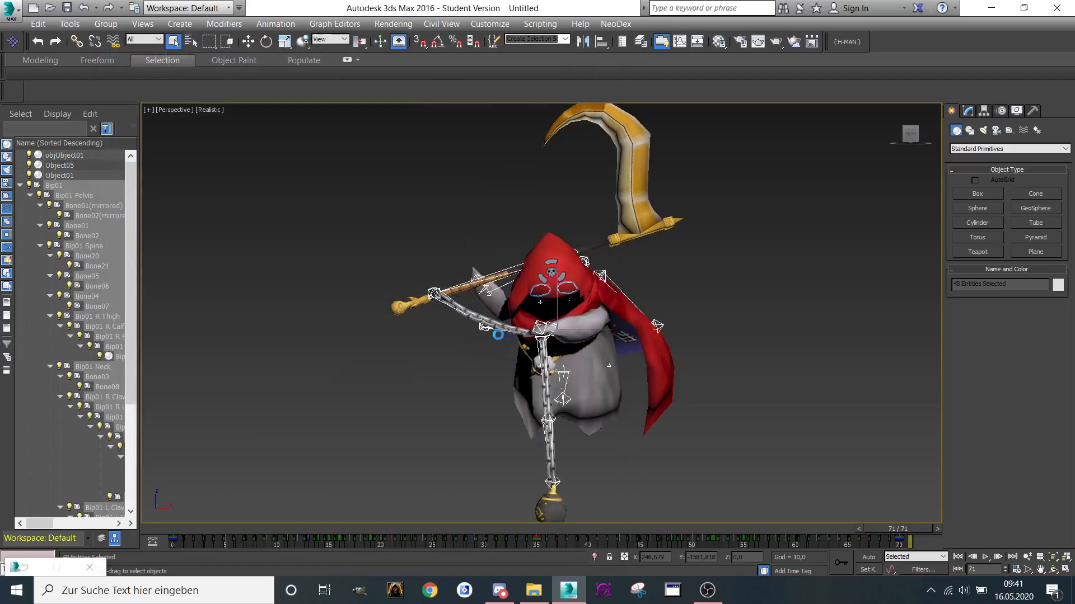
left_click_drag(745, 537, 94, 492)
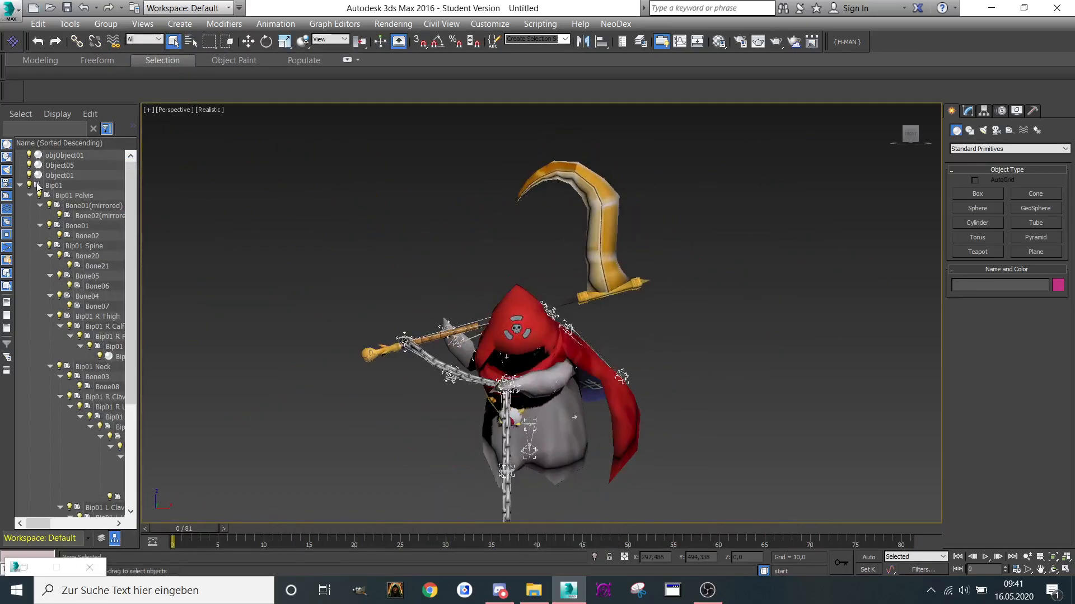
Select the whole Bip01 hierarchy and export the Skill02 animation as Spell 2.FBX.
double_click(72, 188)
left_click(10, 9)
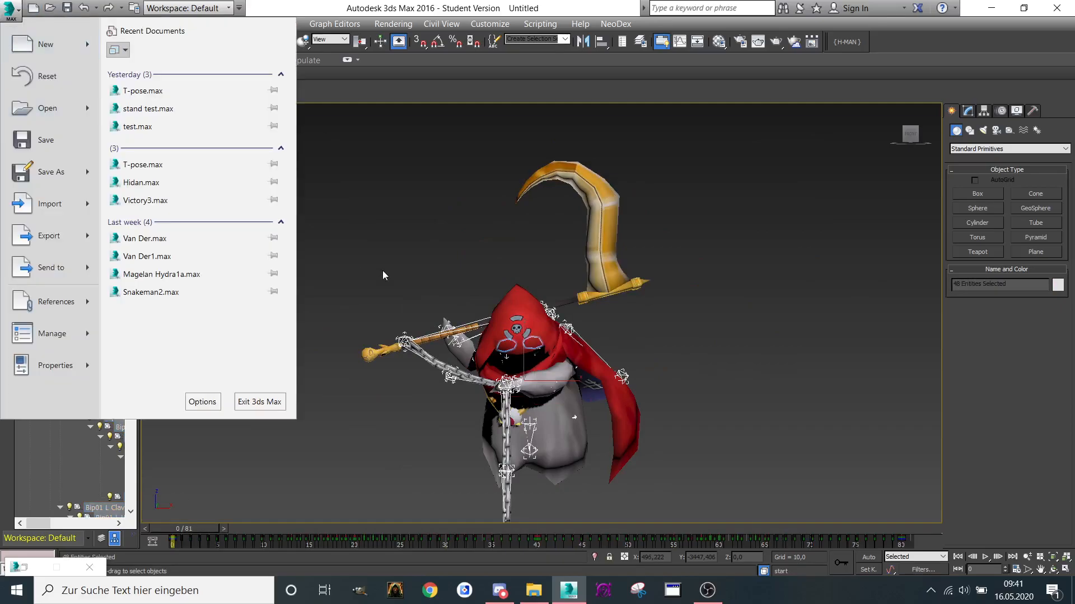
left_click(62, 237)
type("Stand 2")
key("BackSpace")
key("BackSpace")
key("BackSpace")
type("pell")
type("2")
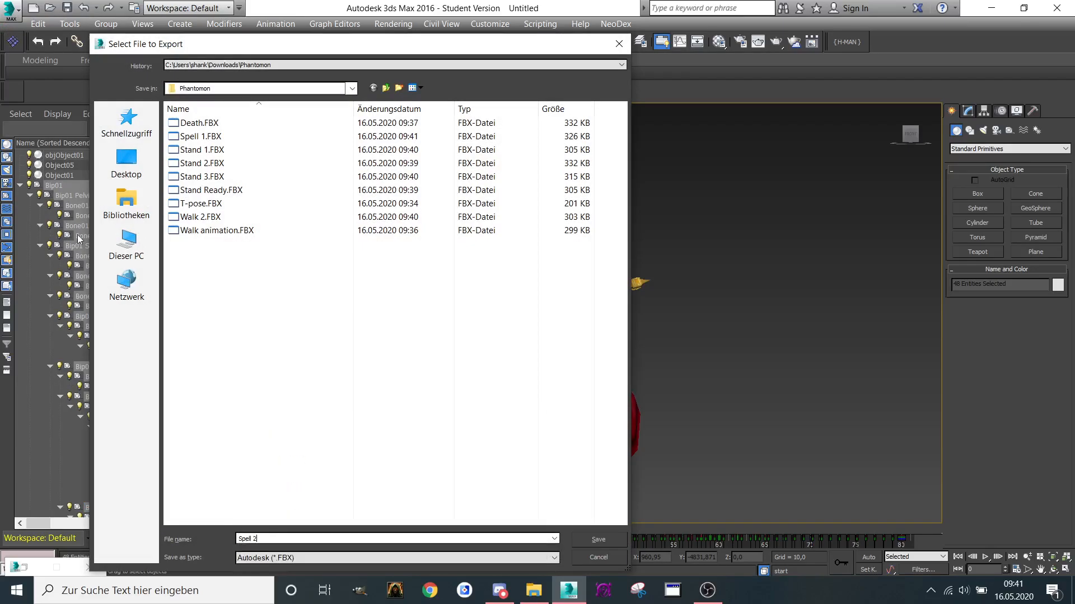
left_click(592, 537)
left_click(590, 442)
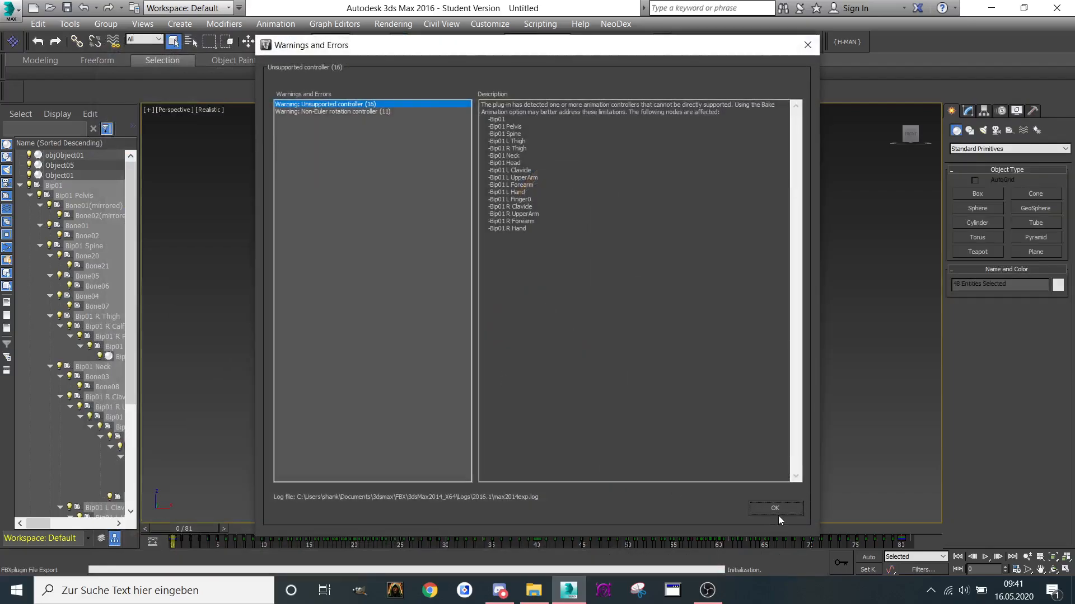
left_click(776, 508)
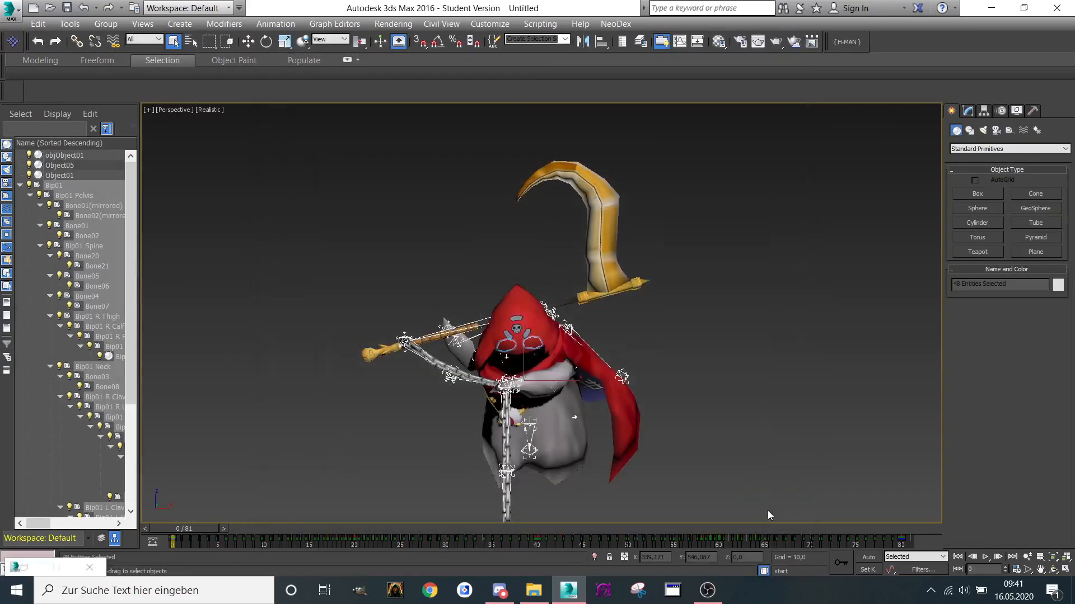
Import the Wlk.kf animation and scrub it to frame 41 and back to frame 0 to preview it.
left_click(10, 10)
left_click(53, 203)
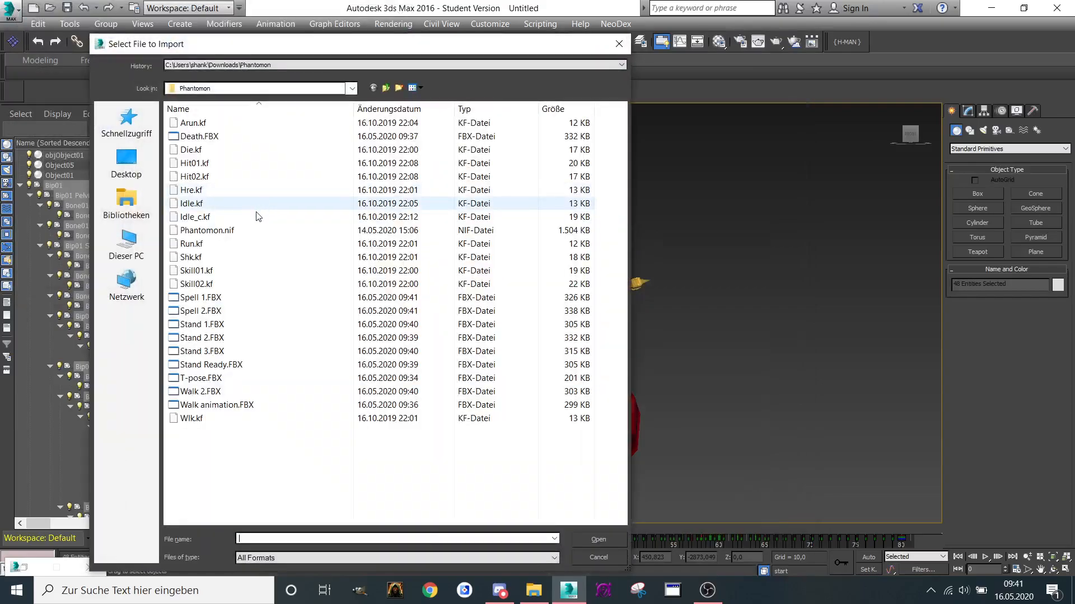
double_click(195, 422)
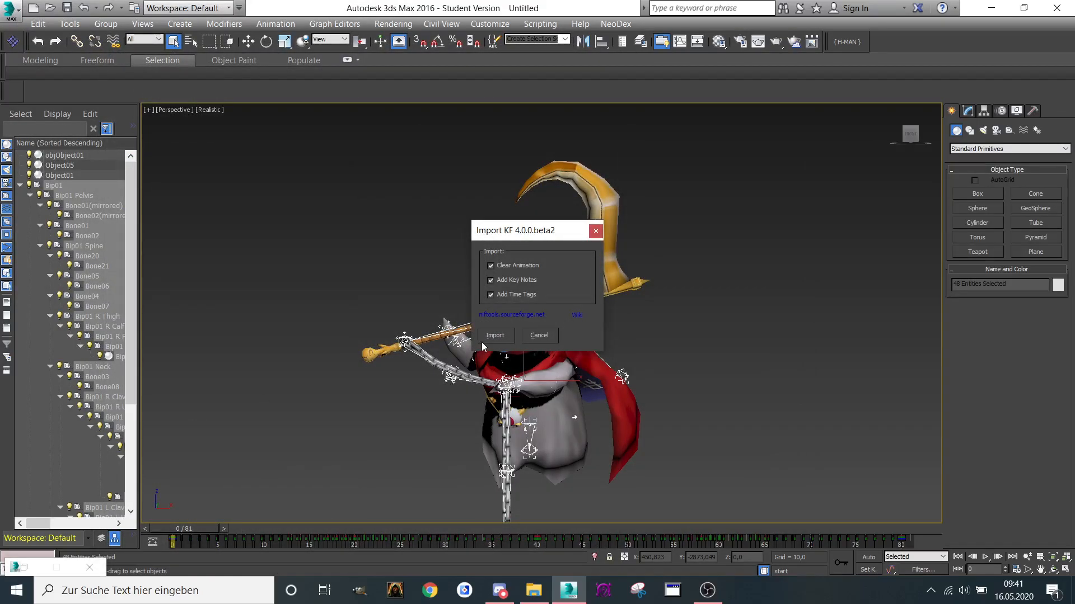
left_click(495, 335)
left_click_drag(212, 531, 983, 535)
middle_click_drag(621, 359, 575, 326)
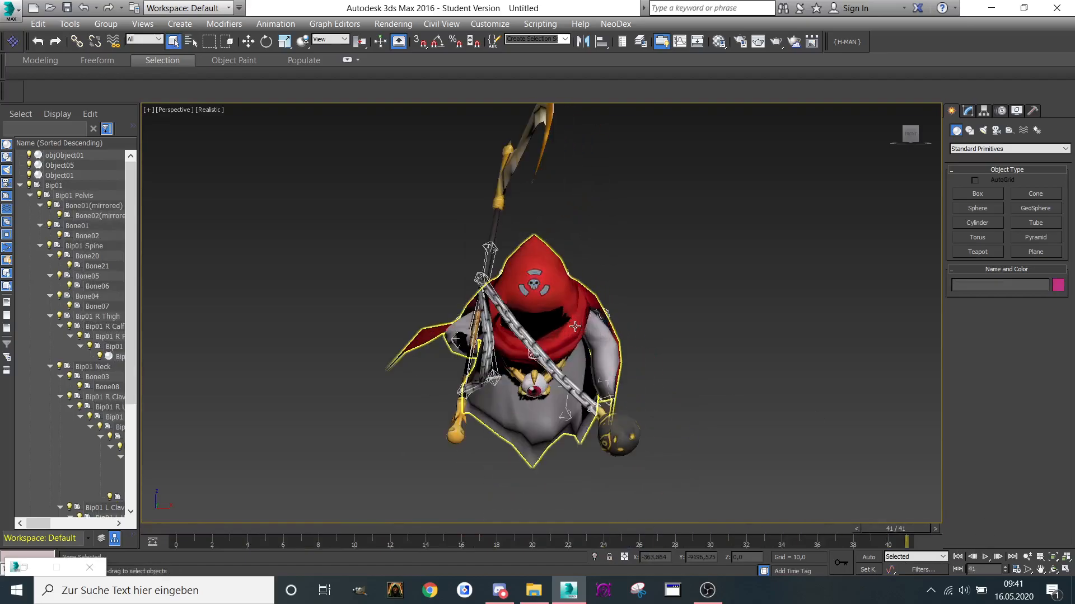
left_click_drag(873, 530, 1, 223)
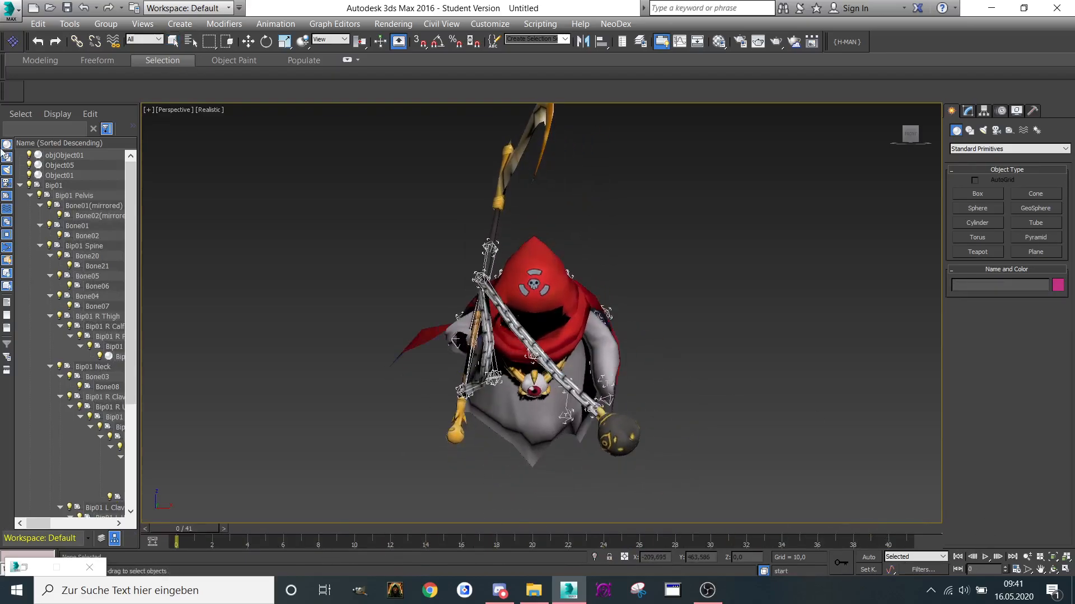
Reset the scene to an empty 3ds Max scene without saving the Phantomon model.
left_click(8, 7)
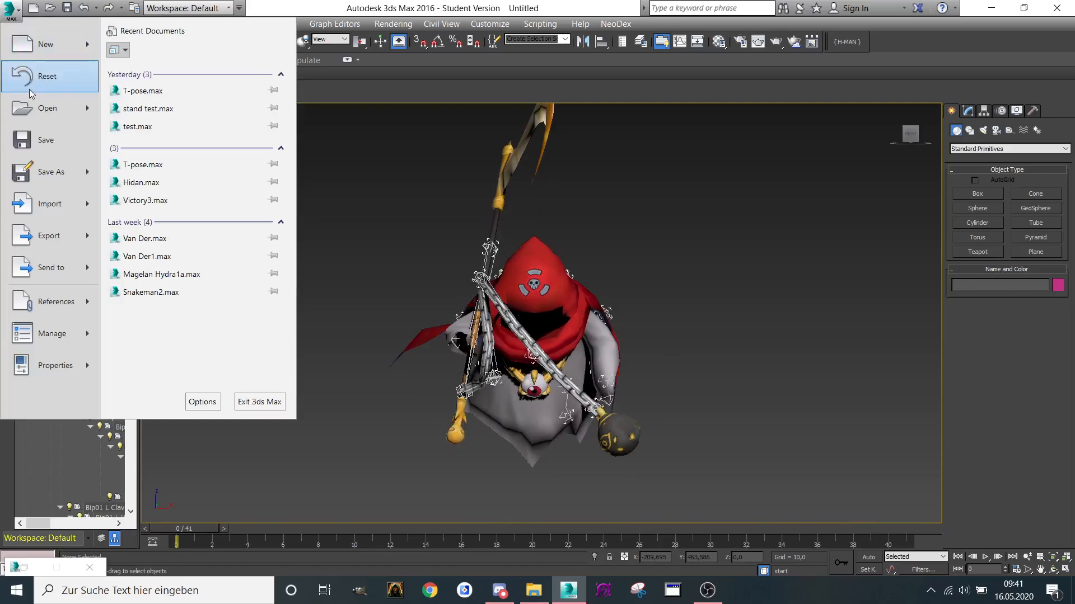
mouse_move(28, 99)
left_click(38, 70)
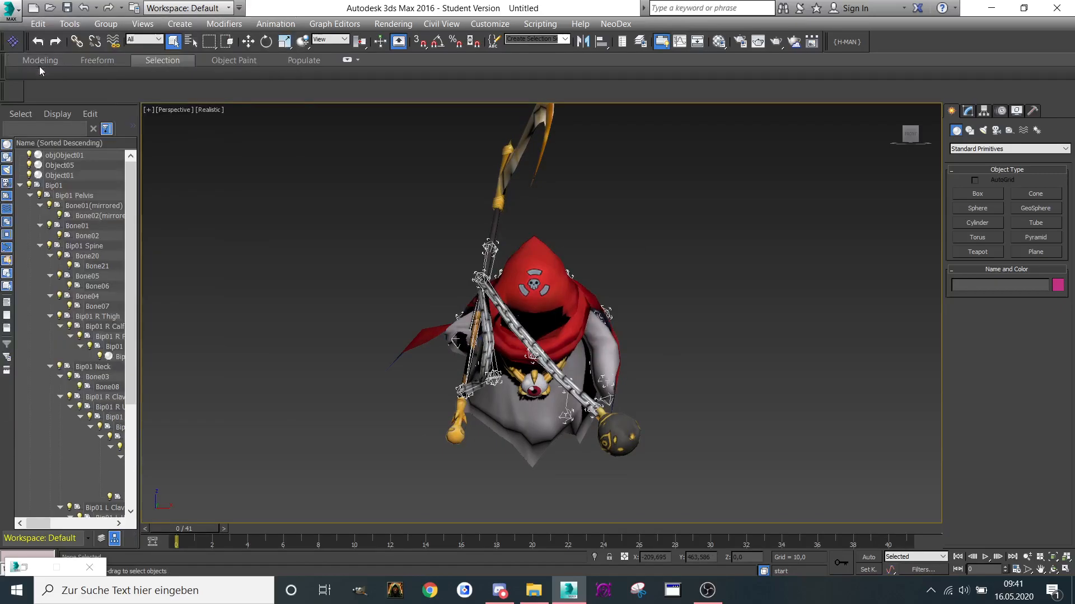
left_click(495, 316)
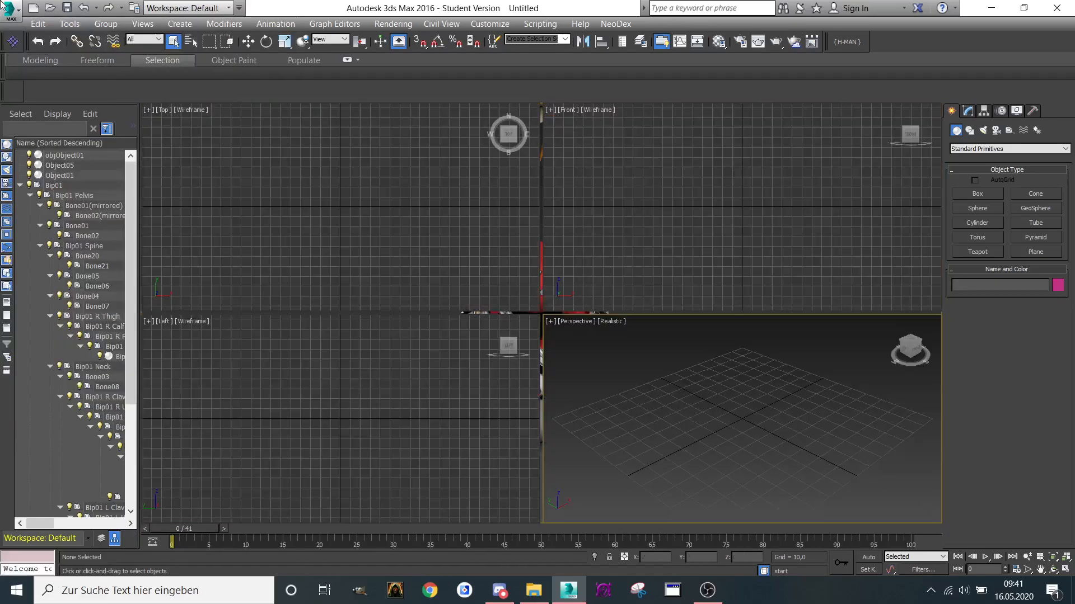
Import T-pose.FBX with its file content option changed so the model and bones are added to the empty scene.
left_click(7, 8)
left_click(42, 205)
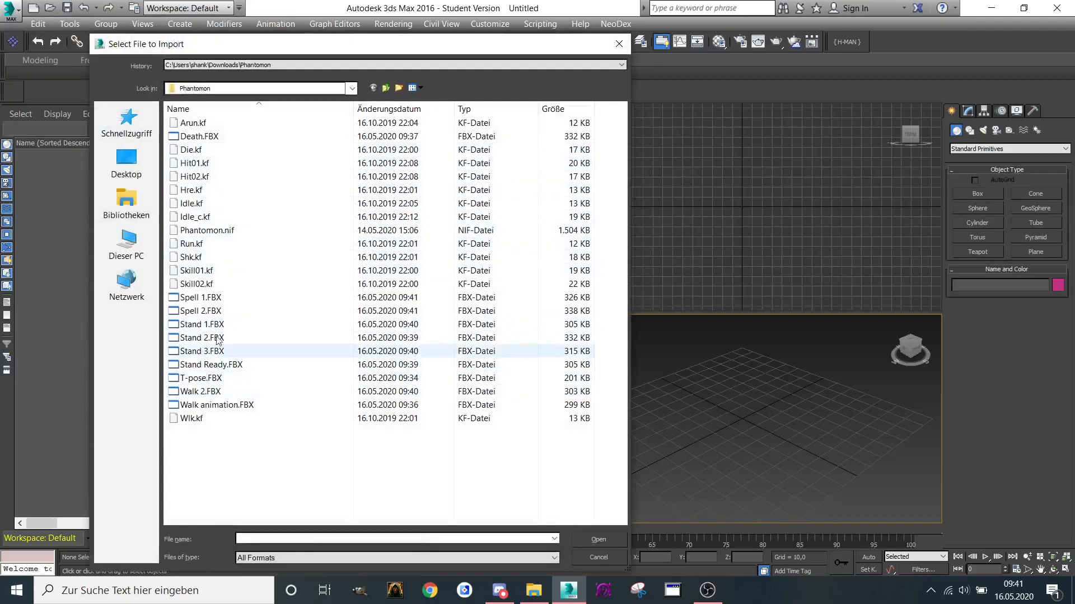
left_click(218, 380)
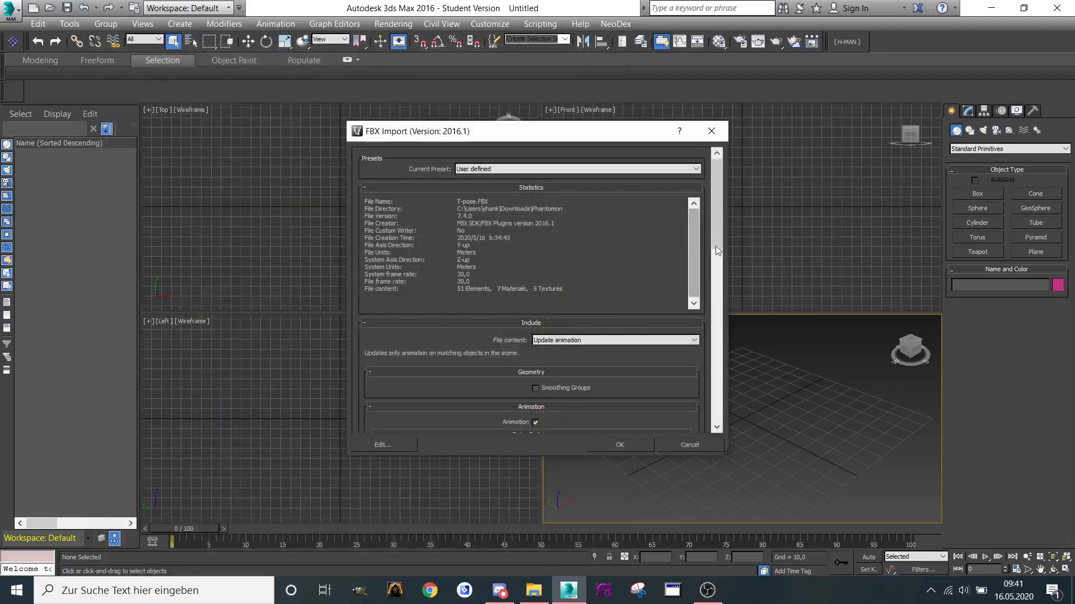
left_click(632, 340)
left_click(597, 355)
left_click_drag(718, 224, 713, 285)
left_click(621, 443)
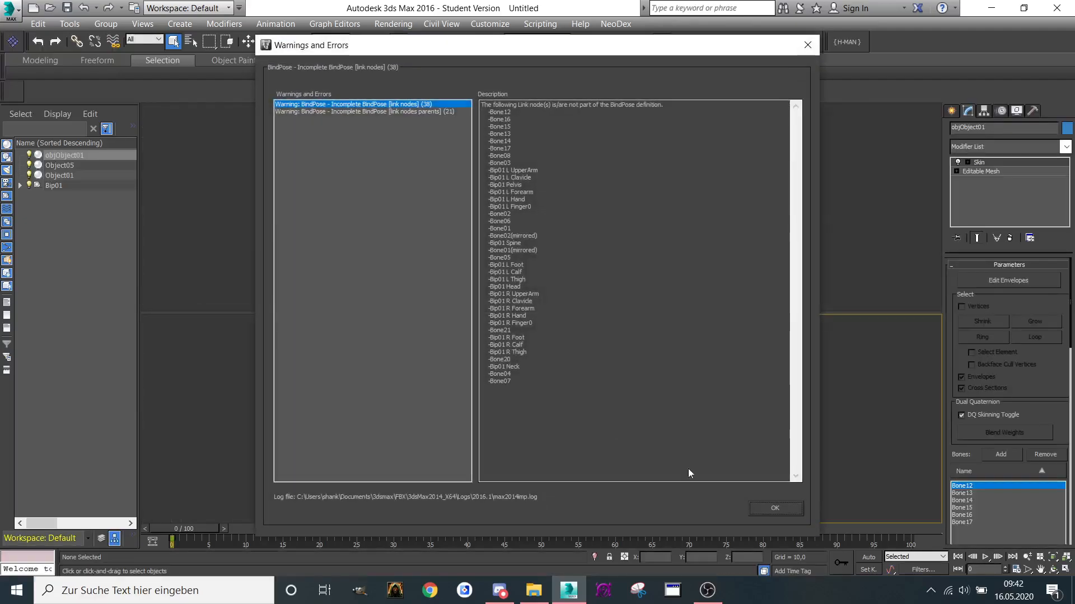
left_click(764, 507)
Turn the Perspective view to face the front of the imported model and maximize that viewport.
scroll(714, 431, "up", 7)
middle_click_drag(713, 431, 669, 425)
scroll(655, 399, "down", 4)
left_click(921, 352)
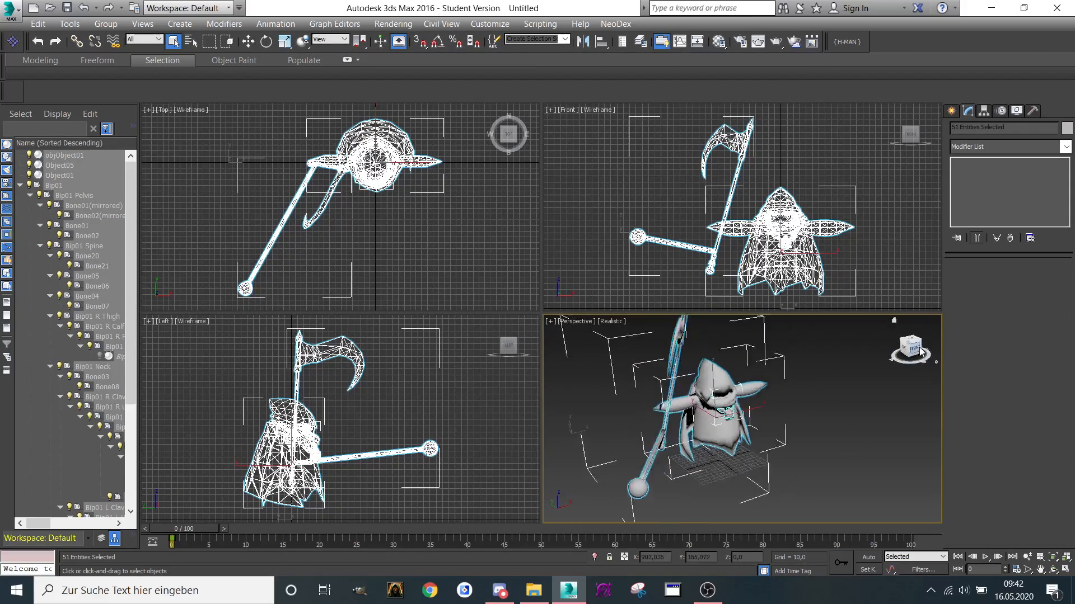
left_click(545, 321)
left_click(576, 335)
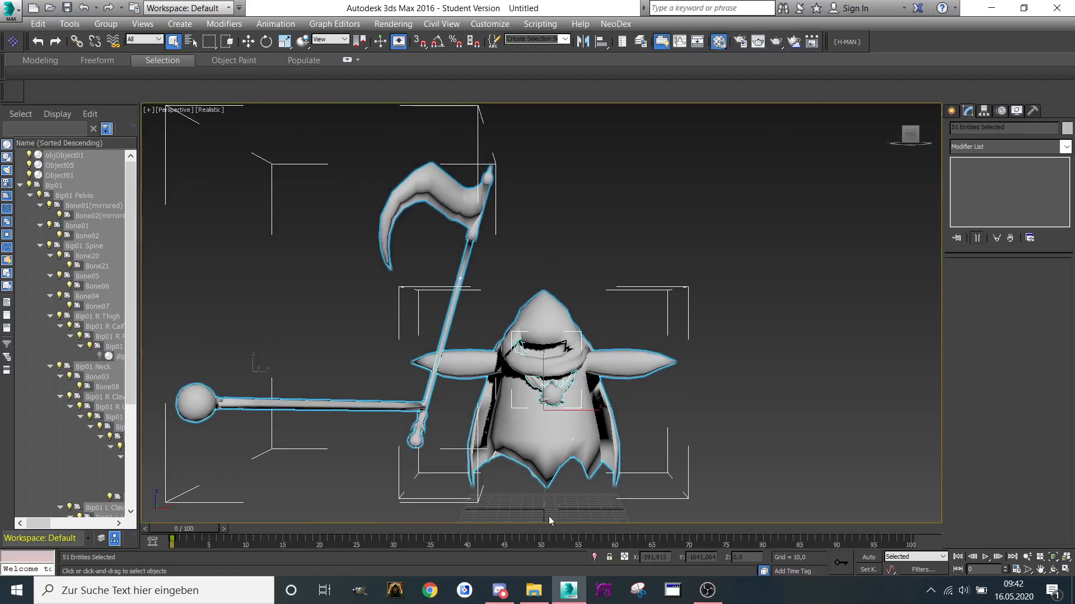
Load the model's texture image from the file folder into the first Material Editor slot.
left_click(533, 590)
left_click_drag(579, 332, 183, 218)
left_click(808, 148)
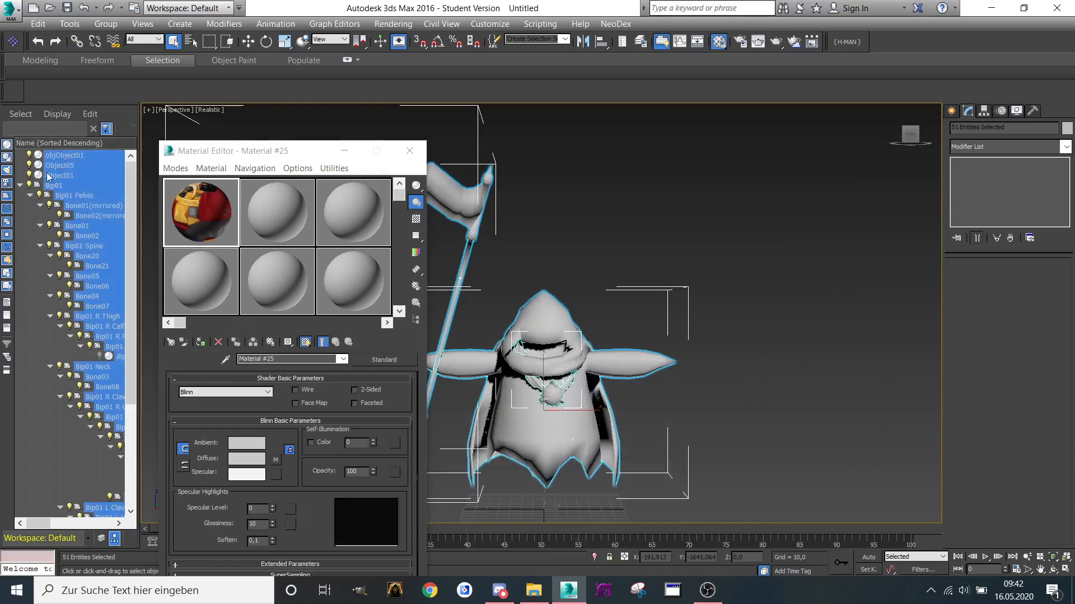
Assign the textured material to objObject01, Object05 and Object01, then deselect them and minimize the Material Editor.
left_click(26, 209)
left_click(67, 157)
left_click(63, 177, "shift")
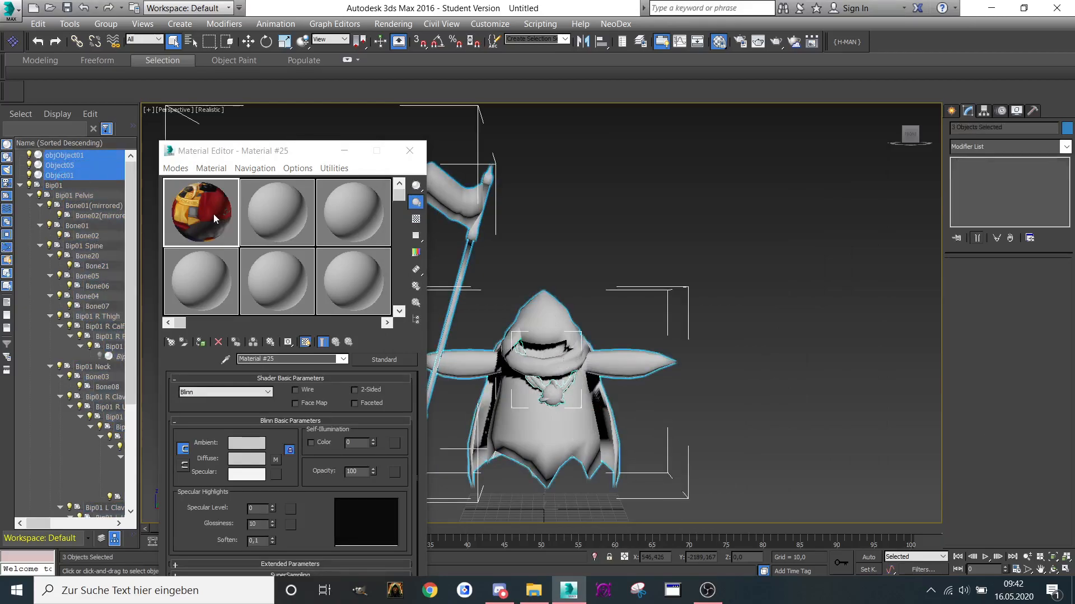
left_click(201, 342)
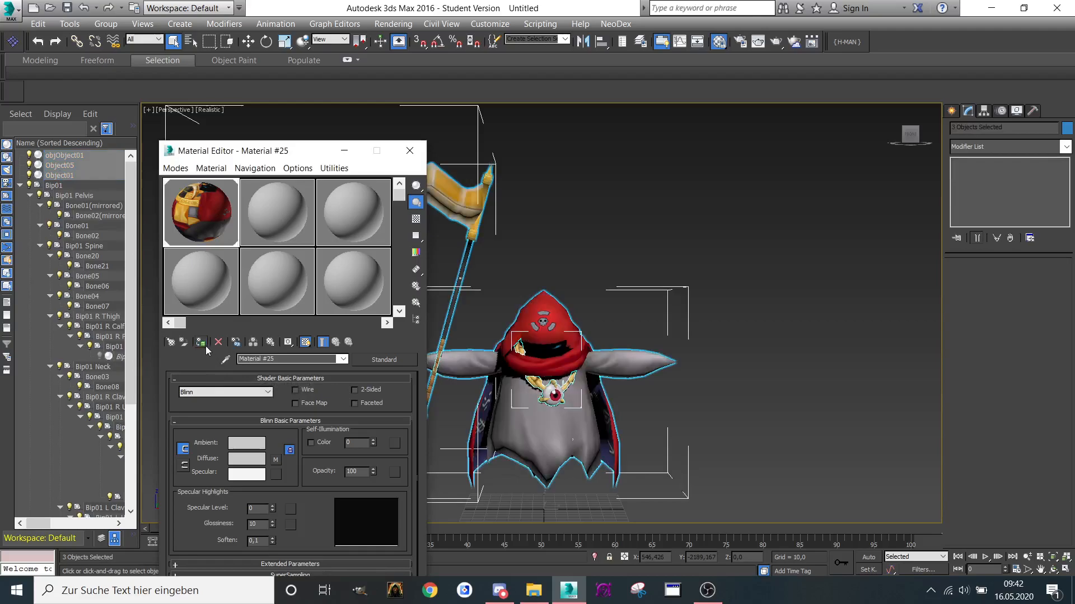
left_click(597, 247)
left_click(344, 151)
Select the whole Bip01 hierarchy and start importing a file from the Phantomon folder.
double_click(49, 186)
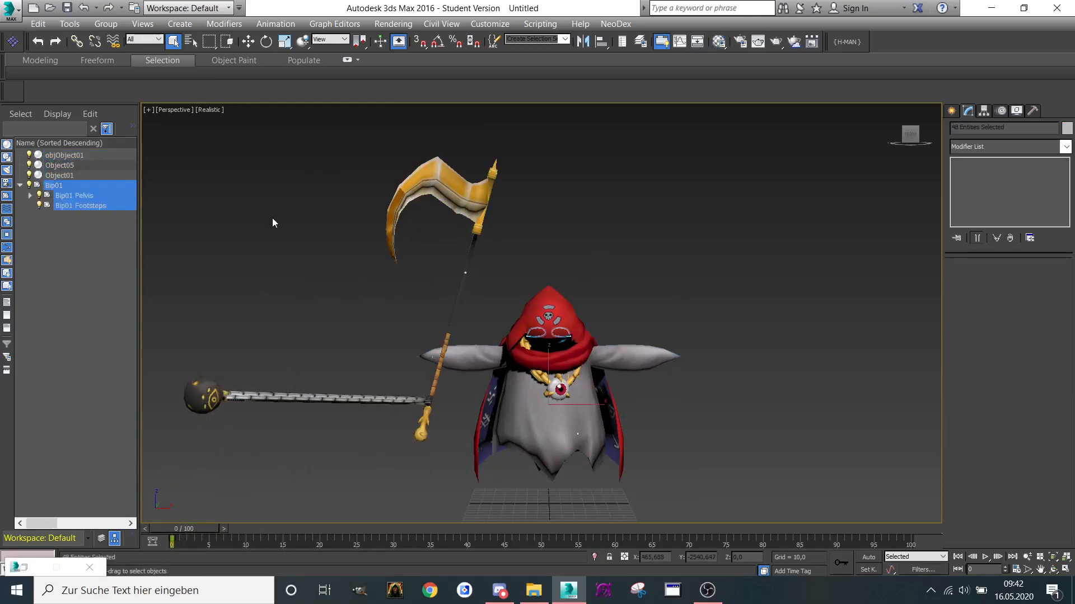
middle_click_drag(368, 192, 371, 177)
left_click(9, 8)
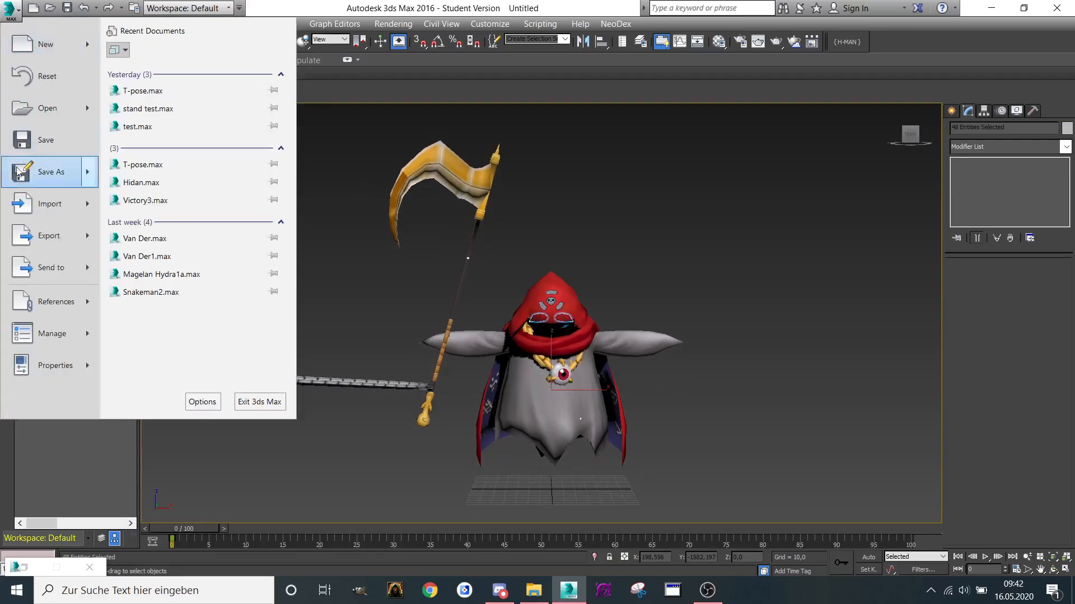
left_click(42, 207)
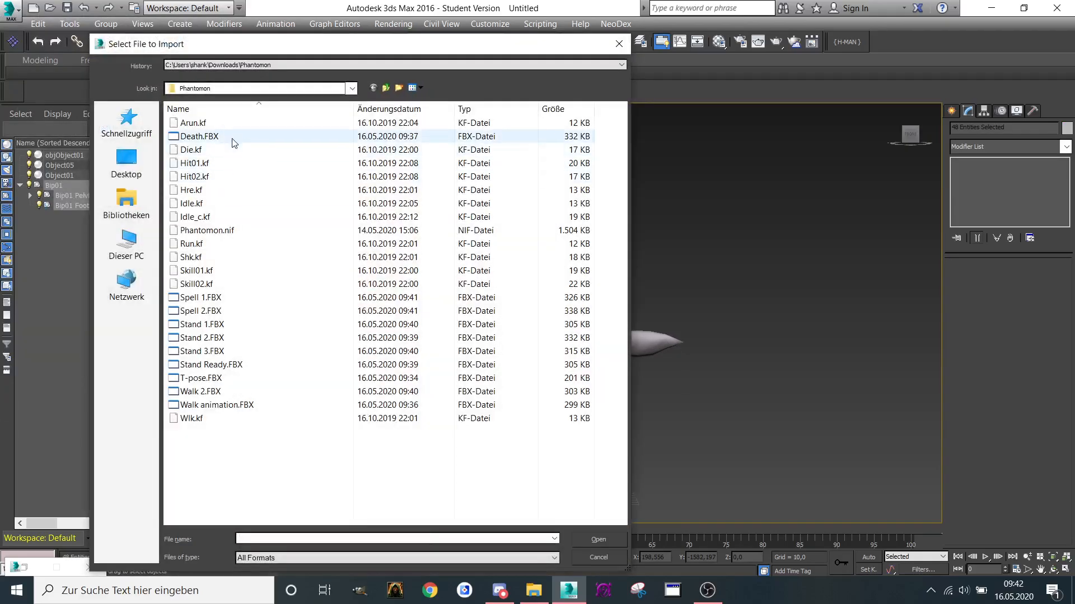
Import Death.FBX with the file content set to Update animation, and scrub the timeline to frame 40.
double_click(197, 136)
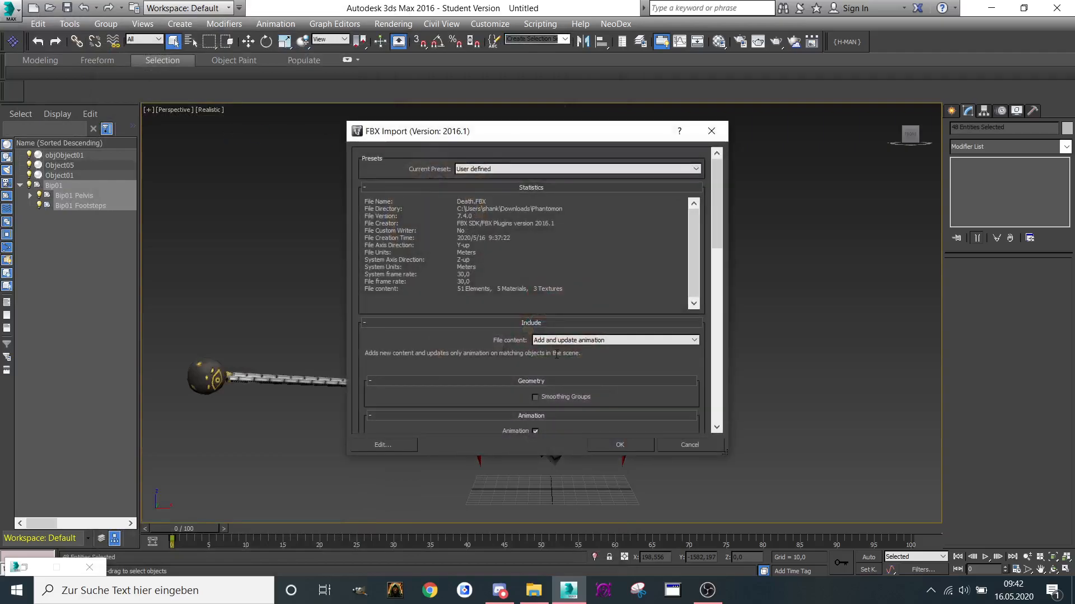
left_click(560, 340)
left_click(551, 364)
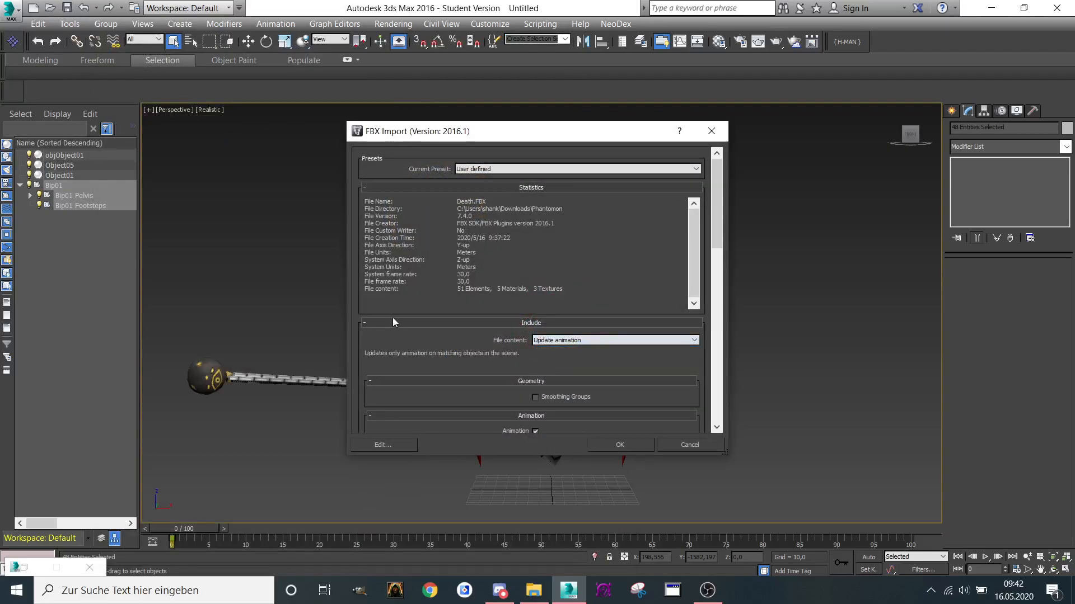
scroll(461, 308, "down", 3)
left_click(604, 441)
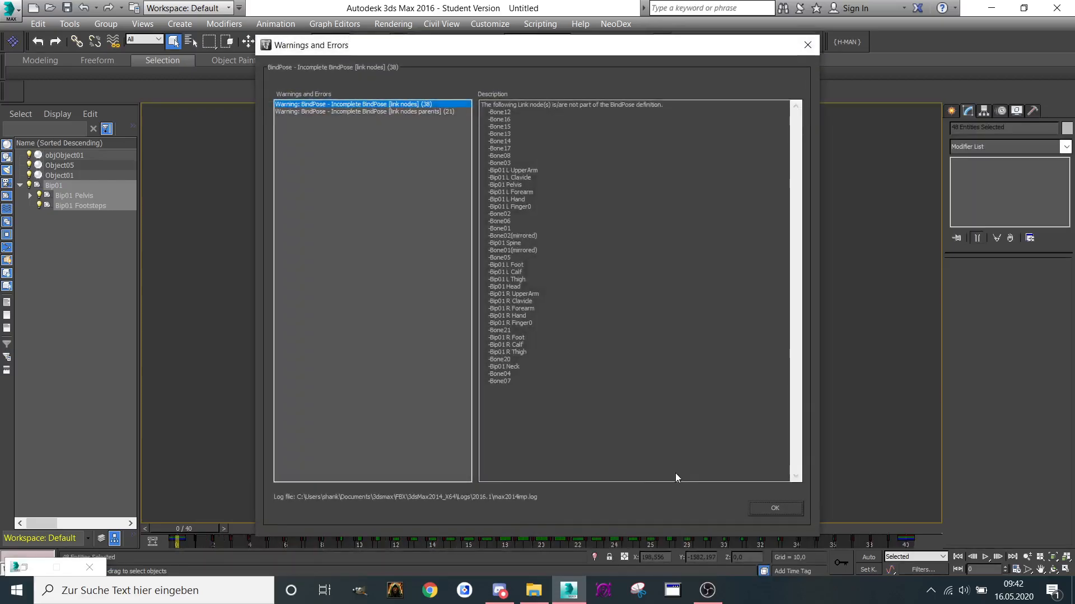
left_click(772, 508)
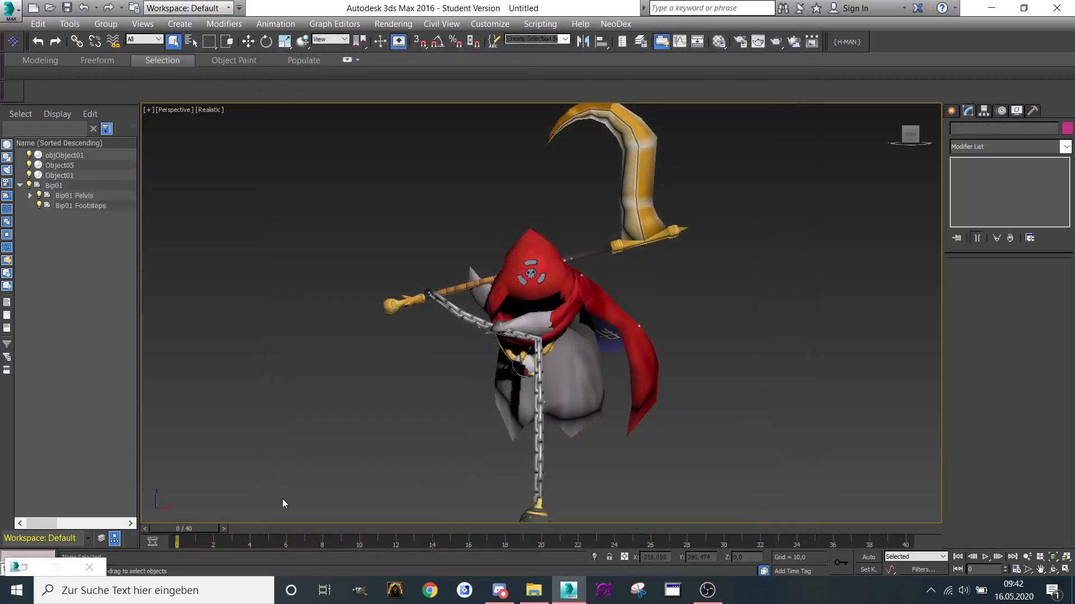
left_click_drag(202, 529, 904, 531)
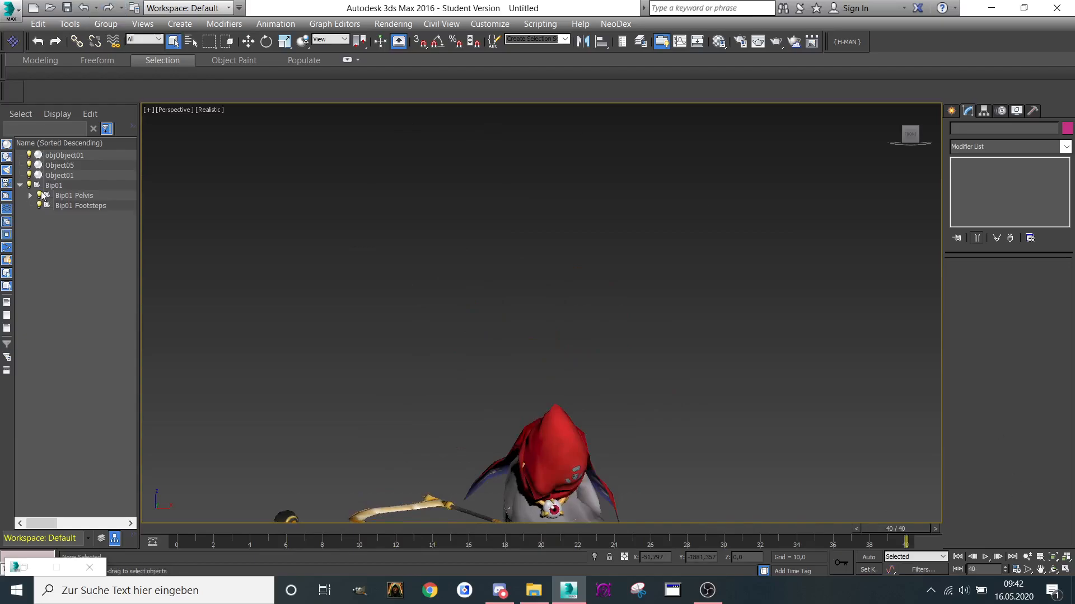
Select the whole Bip01 hierarchy and start saving its animation, going to the Phantomon folder in Downloads.
double_click(73, 184)
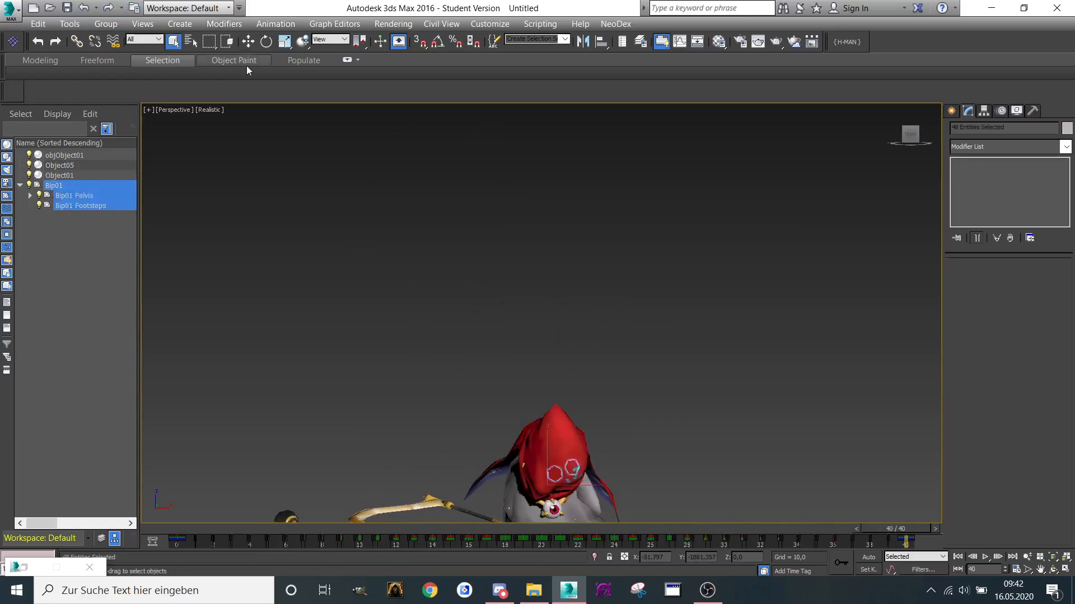
left_click(276, 24)
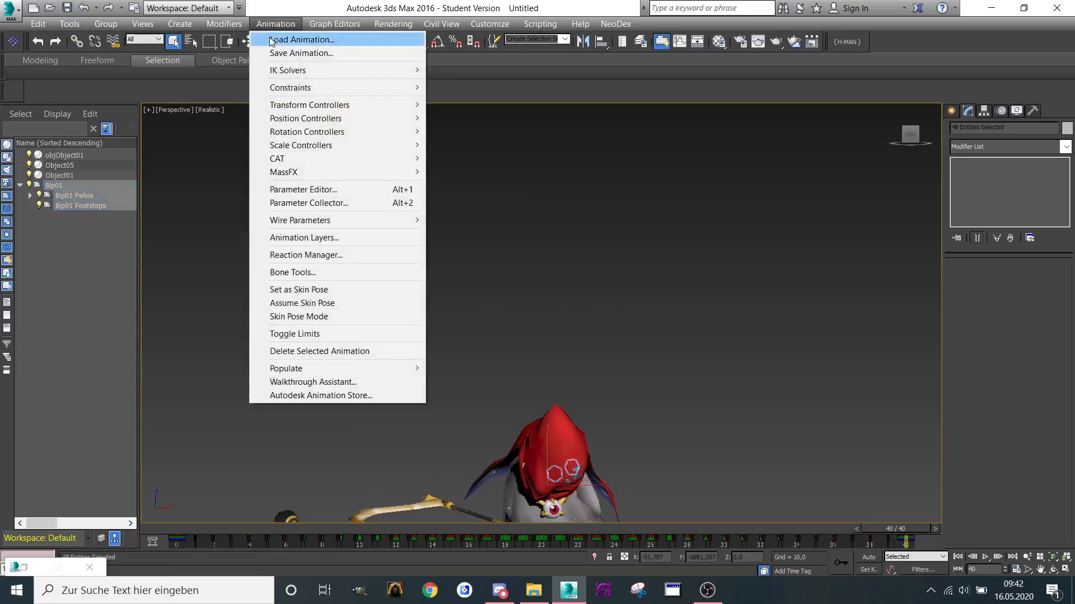
left_click(285, 52)
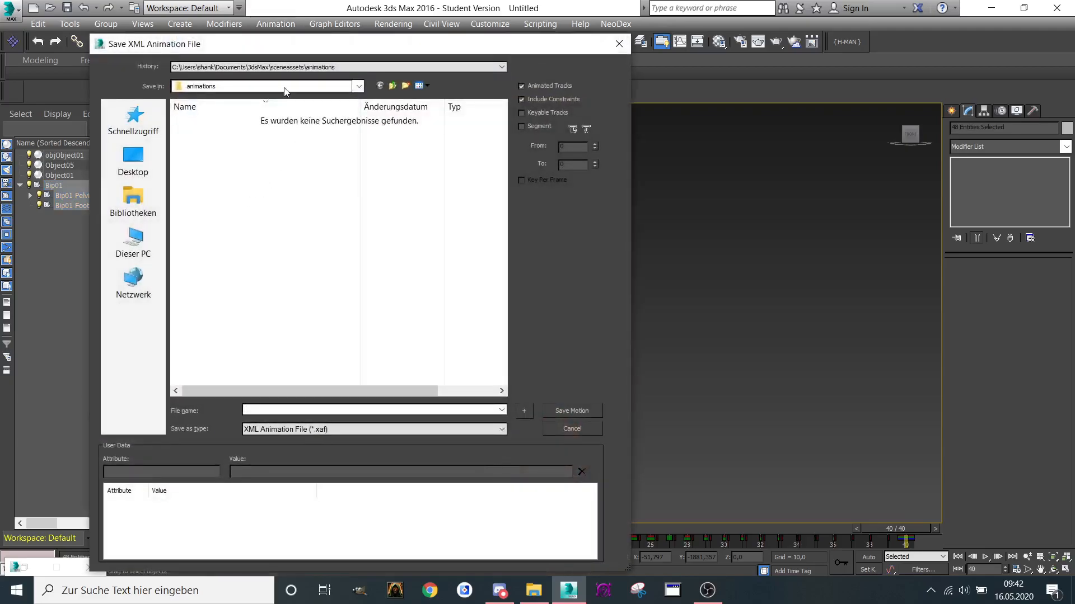
left_click(285, 89)
left_click(203, 142)
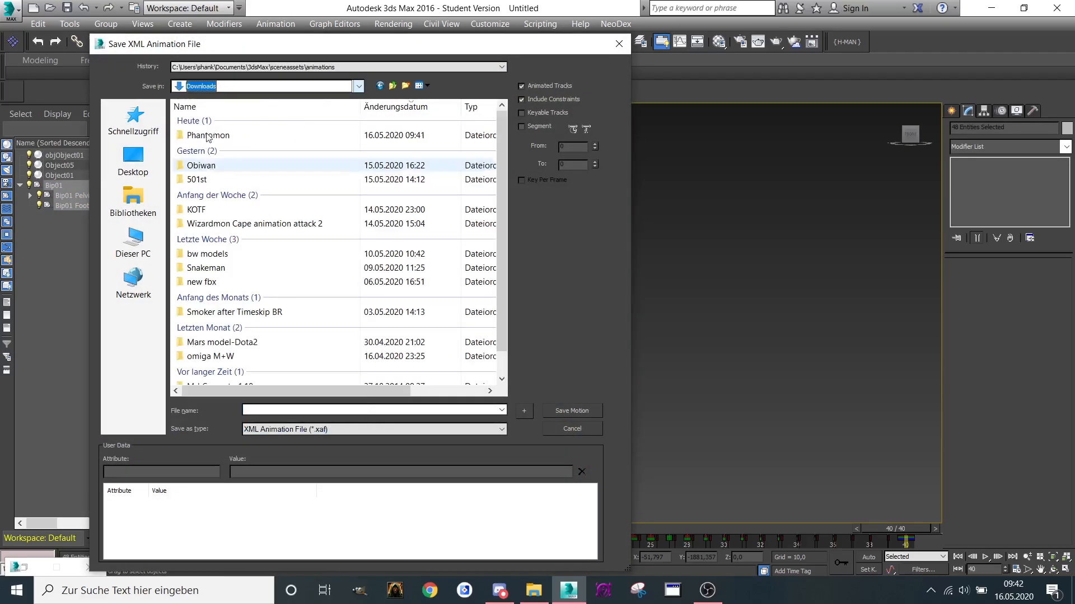
double_click(206, 140)
Create a folder named Animation and save the motion in it as Death, limited to the segment from frame 0 to 40.
right_click(212, 215)
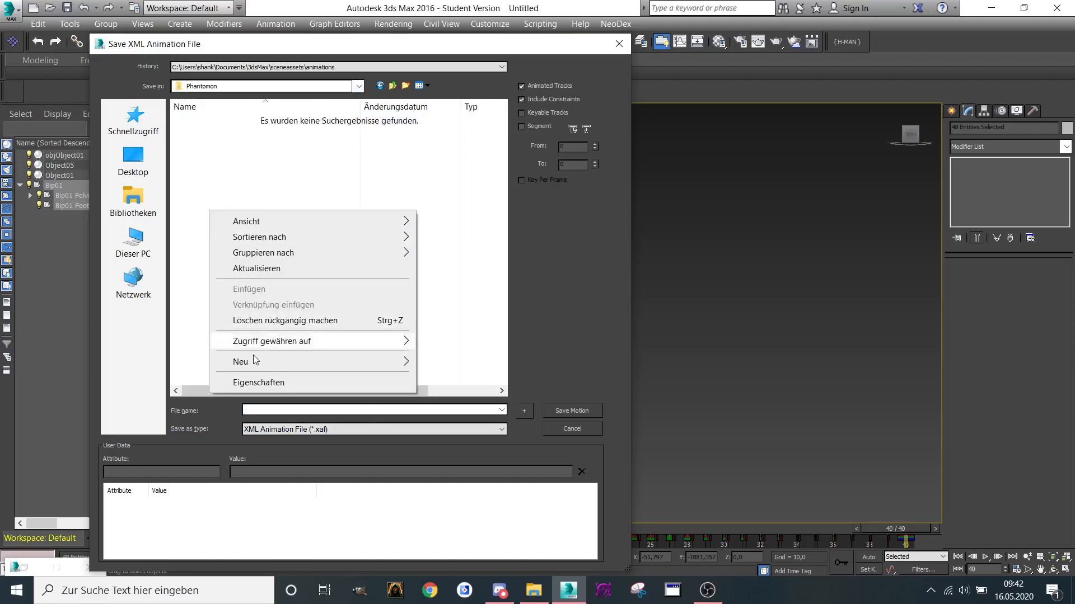
left_click(425, 364)
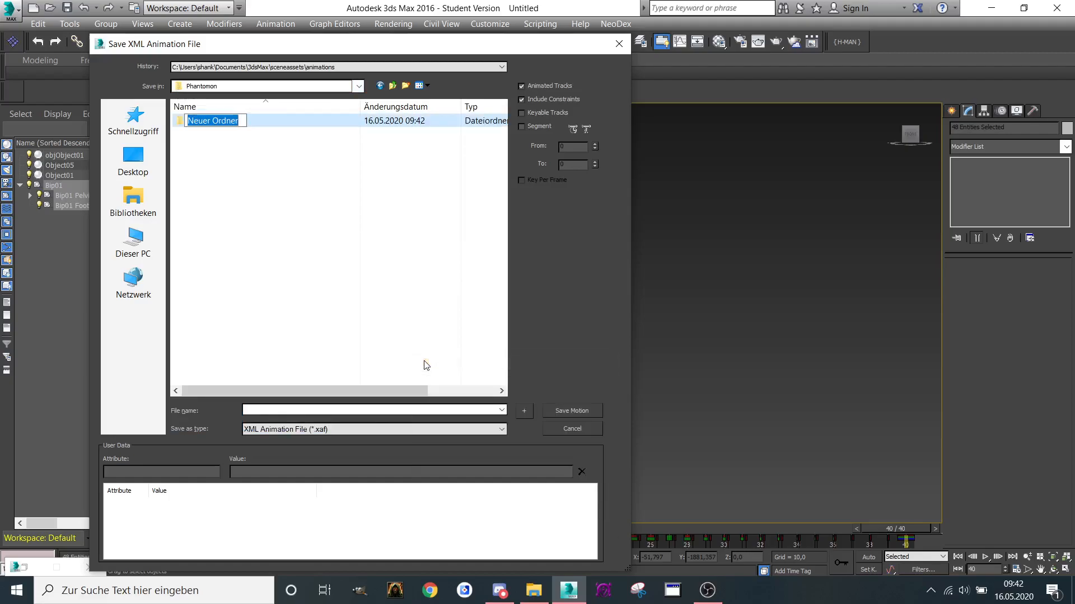
type("Animation")
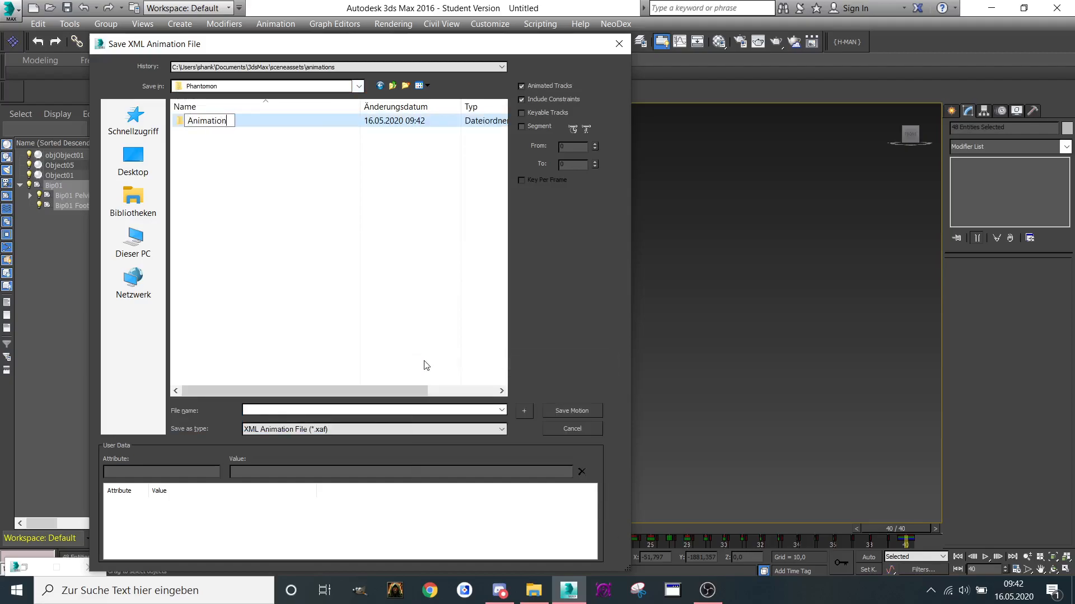
key("Return")
double_click(240, 126)
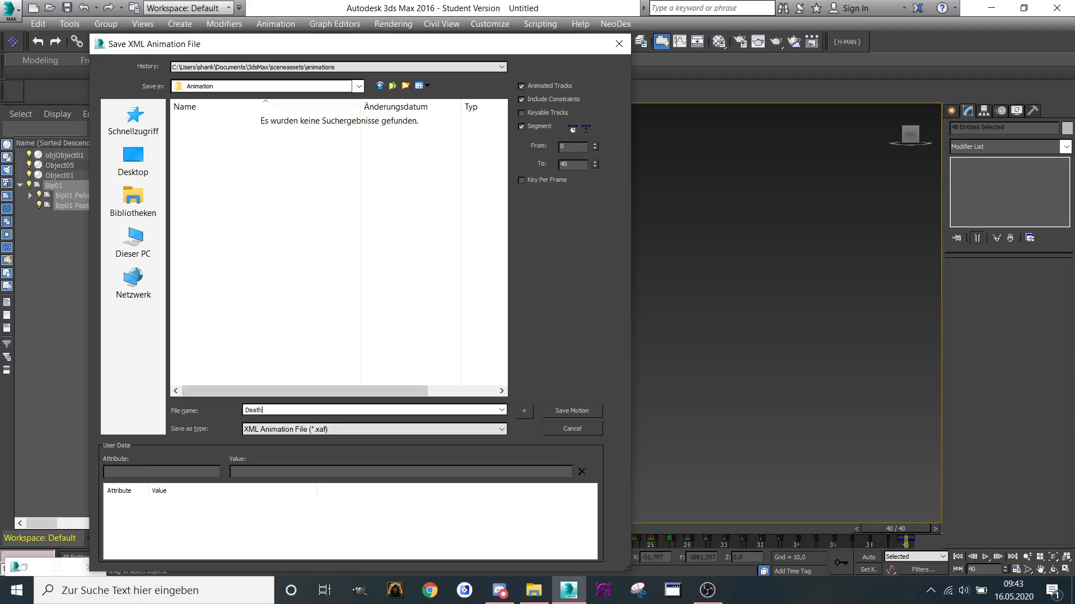
left_click(565, 412)
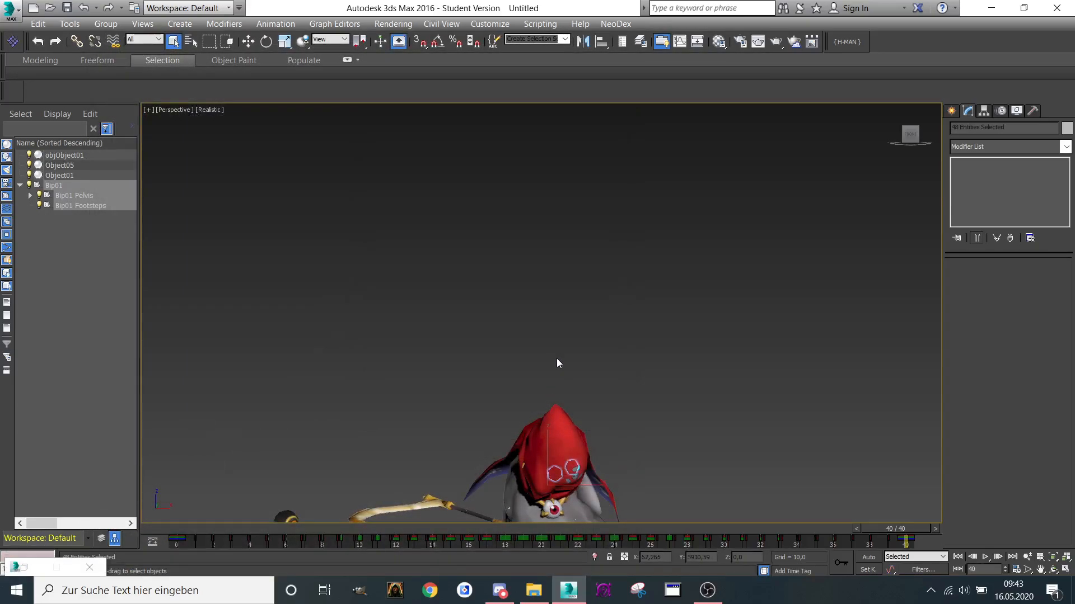
Import Spell 1.FBX from the Phantomon folder as an animation update and scrub the timeline back to frame 0.
left_click(4, 7)
left_click(42, 204)
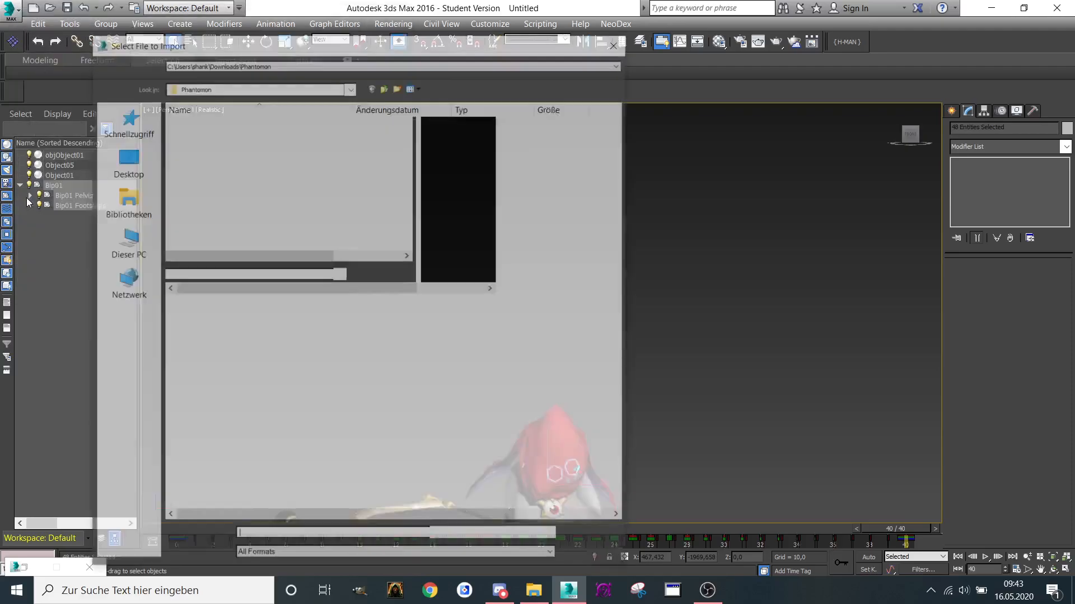
double_click(190, 312)
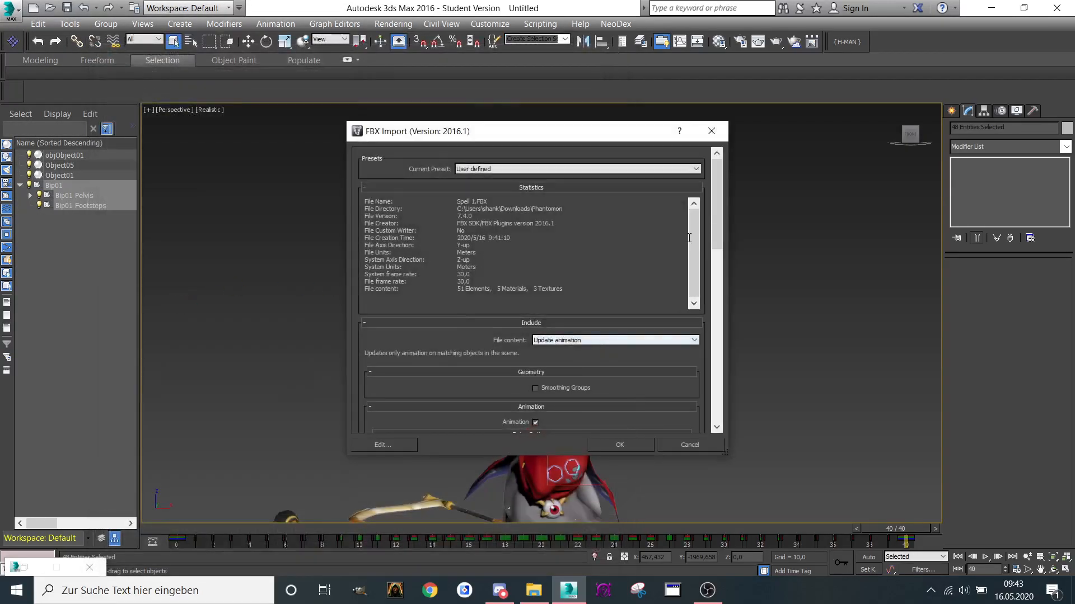
left_click_drag(715, 243, 713, 349)
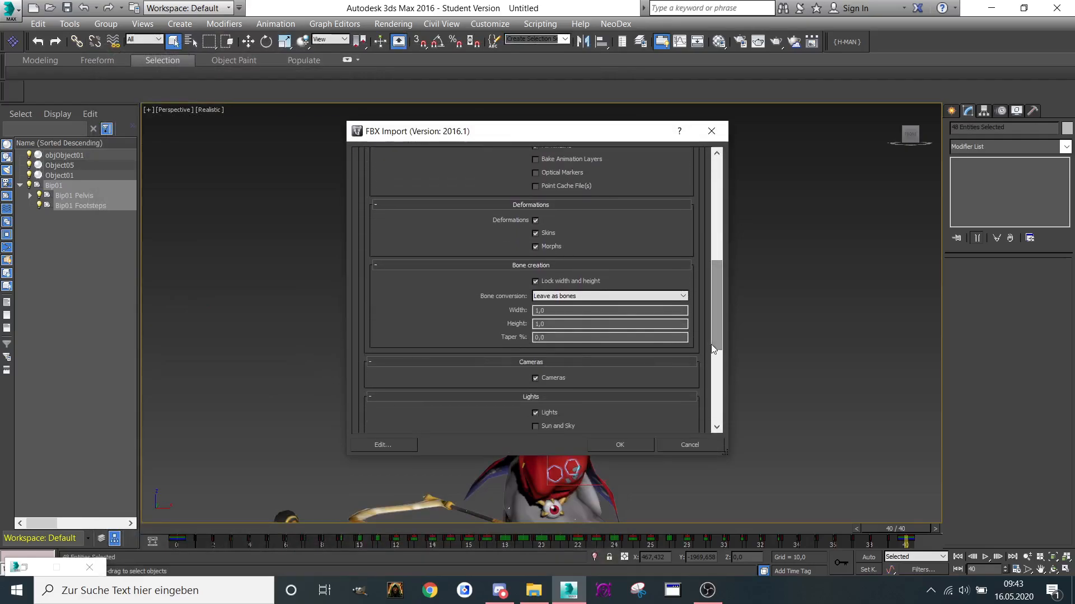
left_click(620, 443)
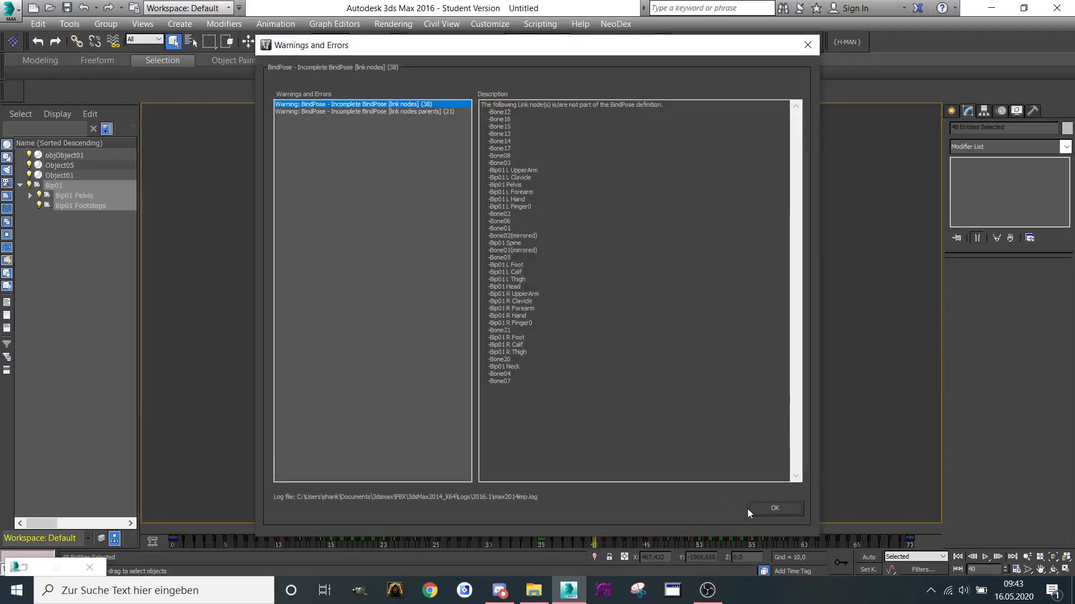
left_click(768, 507)
left_click_drag(572, 535, 138, 514)
scroll(289, 335, "down", 5)
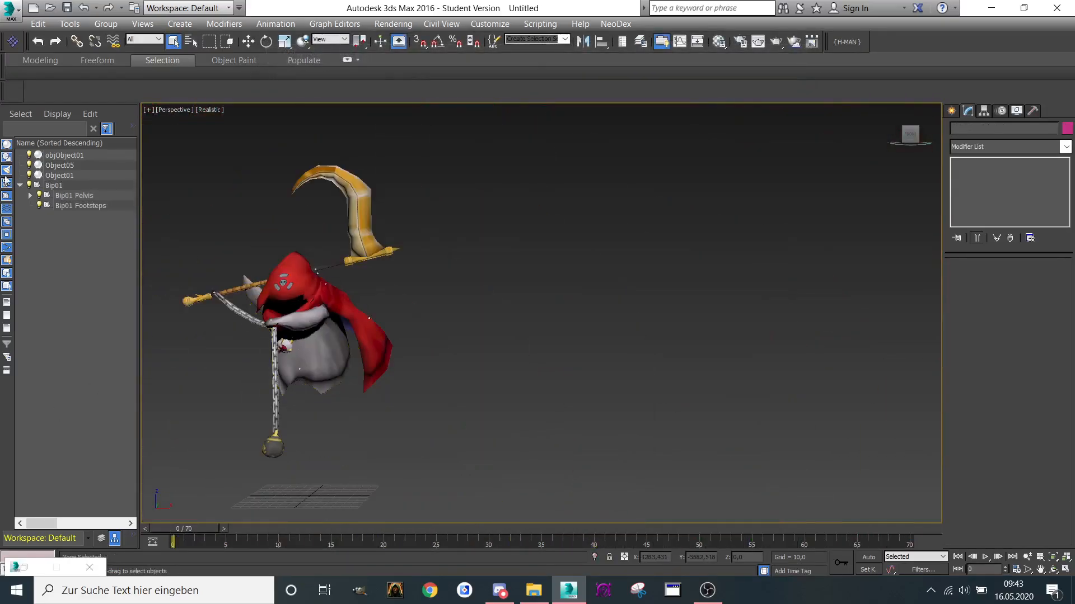
Save the whole Bip01 hierarchy's animation in the Animation folder as Spell 2, with the segment from frame 0 to 70.
double_click(69, 184)
middle_click_drag(441, 205, 535, 219)
left_click_drag(190, 528, 966, 415)
left_click(275, 23)
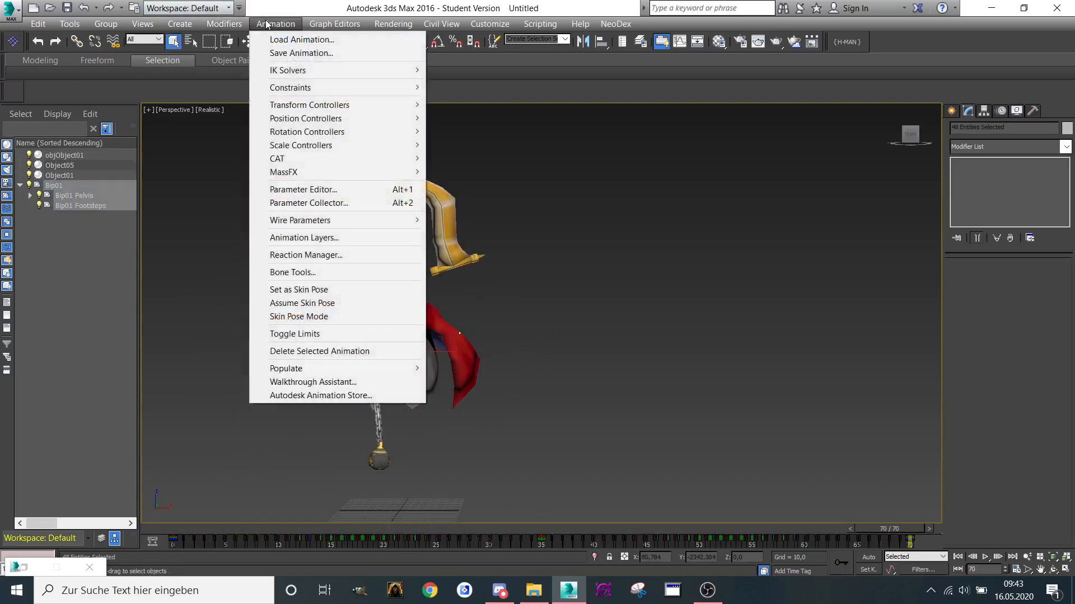
left_click(278, 53)
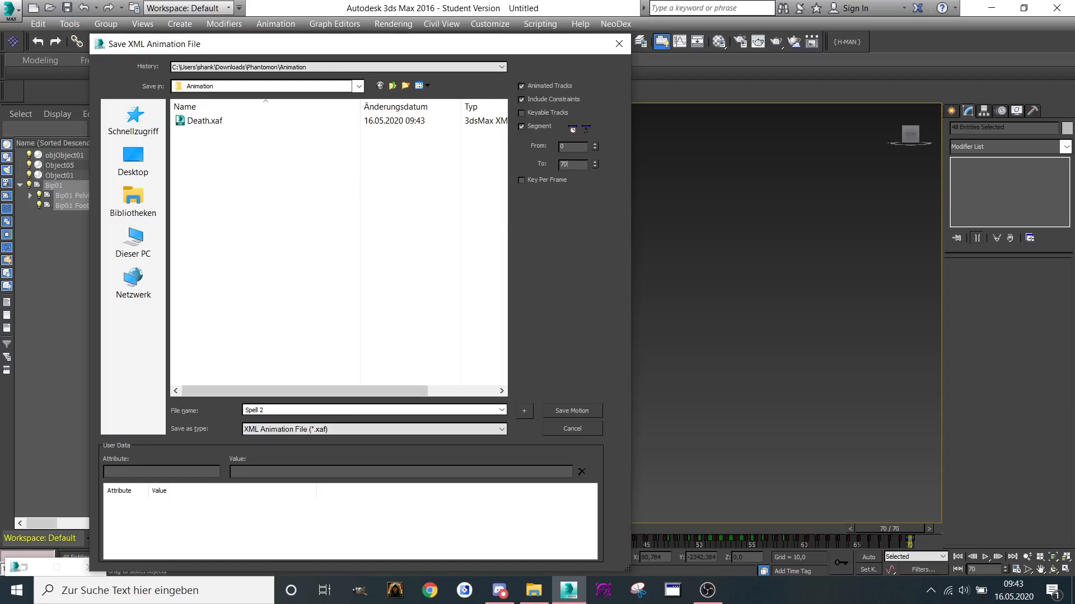
left_click(570, 410)
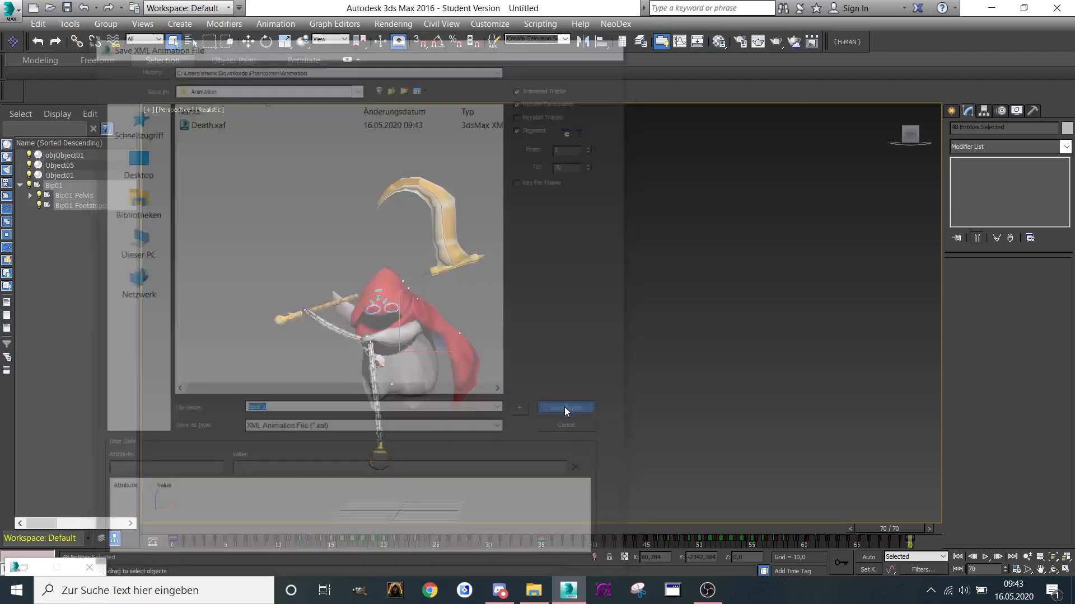
Import Spell 2.FBX as an animation update and scrub the timeline to frame 80.
left_click(8, 9)
left_click(25, 201)
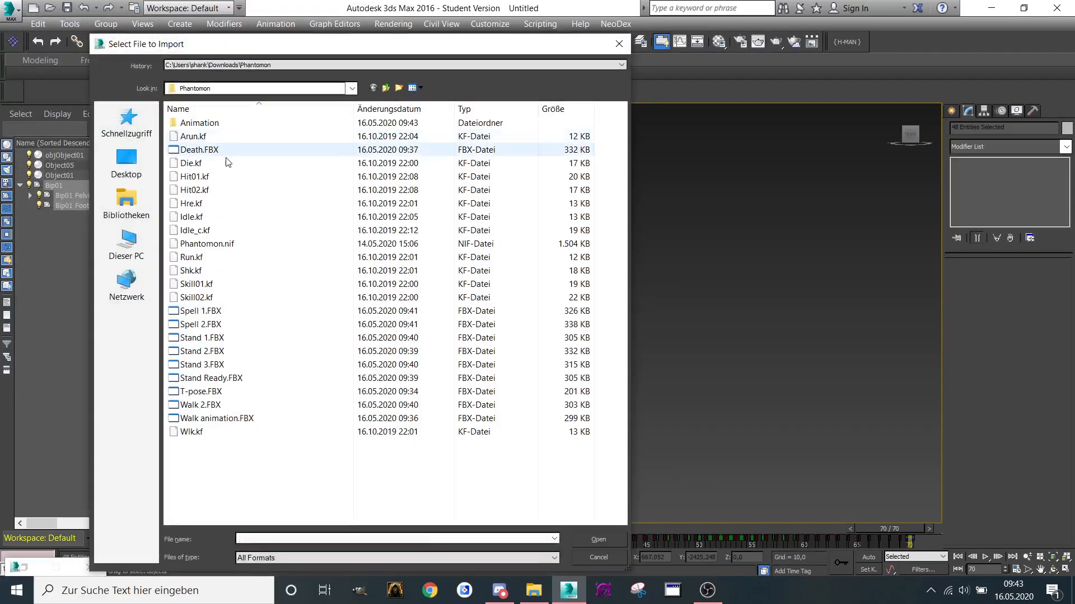
double_click(207, 325)
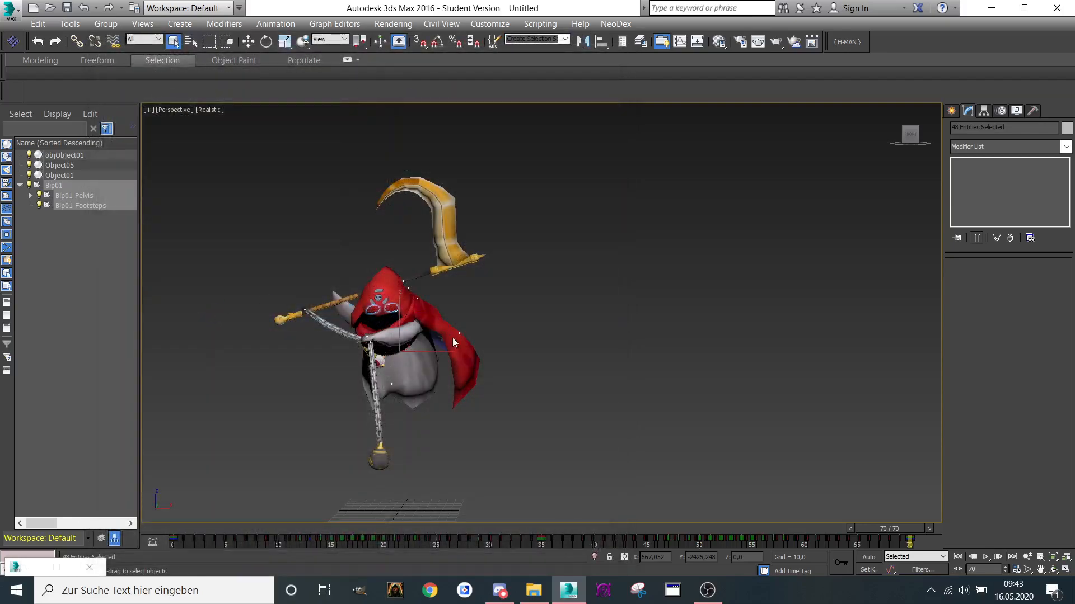
left_click_drag(716, 238, 718, 277)
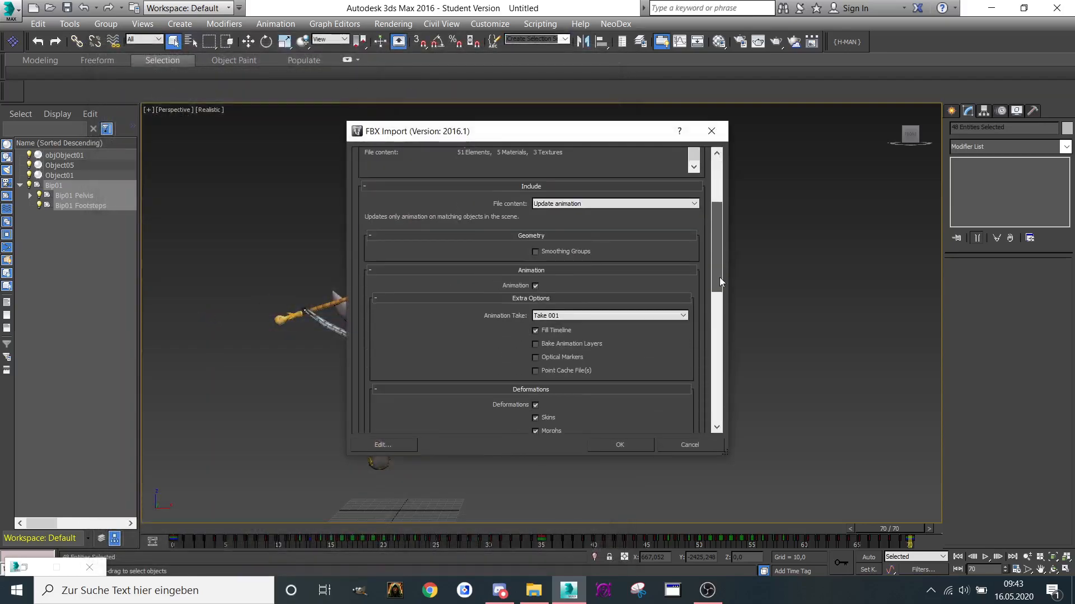
left_click(641, 439)
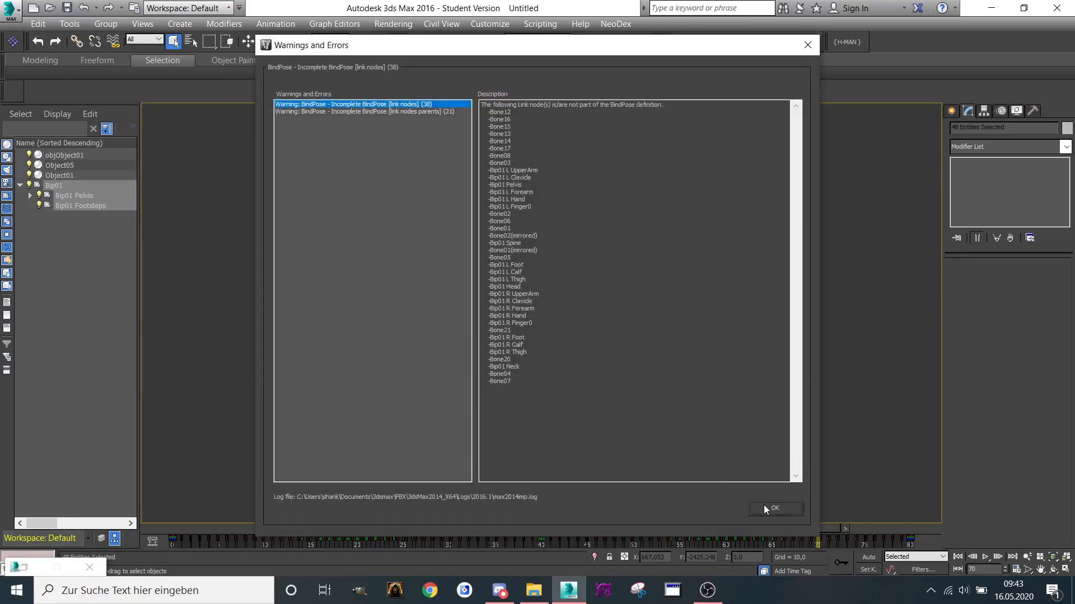
left_click(764, 505)
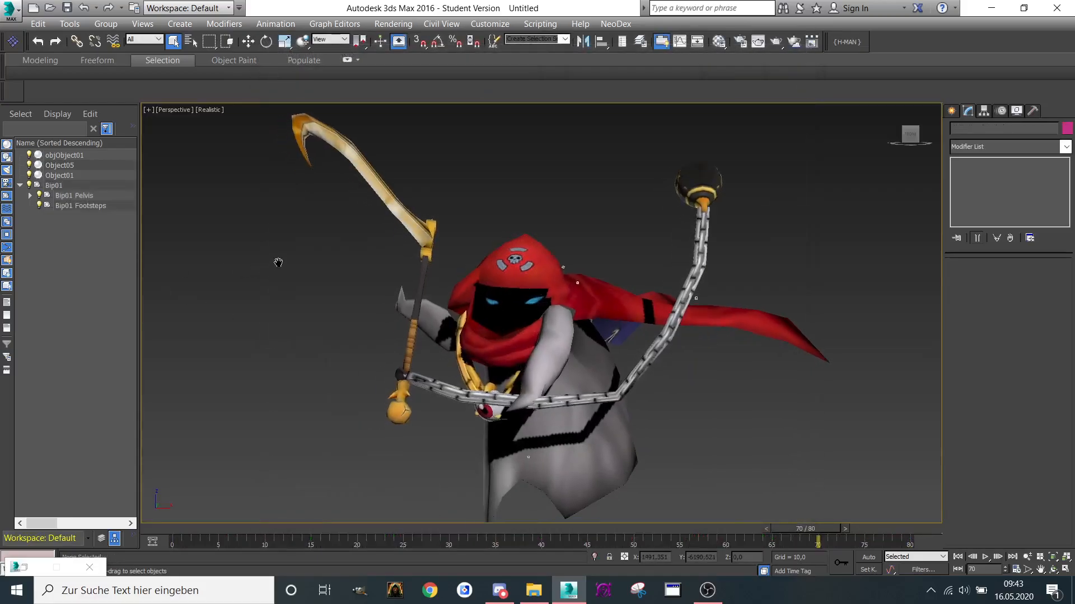
left_click_drag(747, 531, 996, 531)
Save the whole Bip01 hierarchy's animation in the Animation folder as Spell 1, with the segment ending at frame 80.
double_click(58, 186)
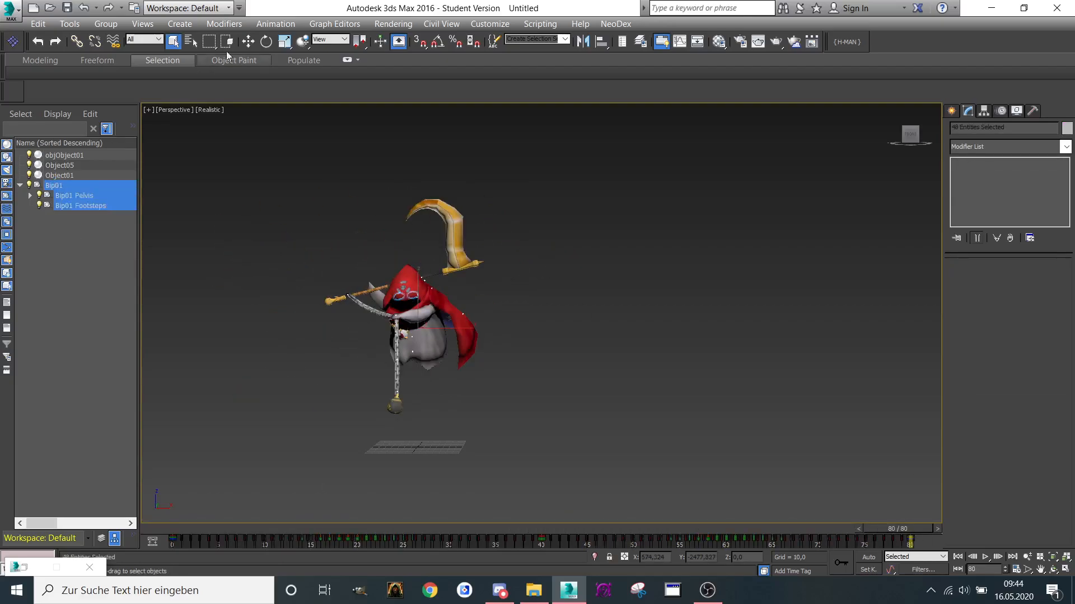
left_click(275, 23)
left_click(301, 54)
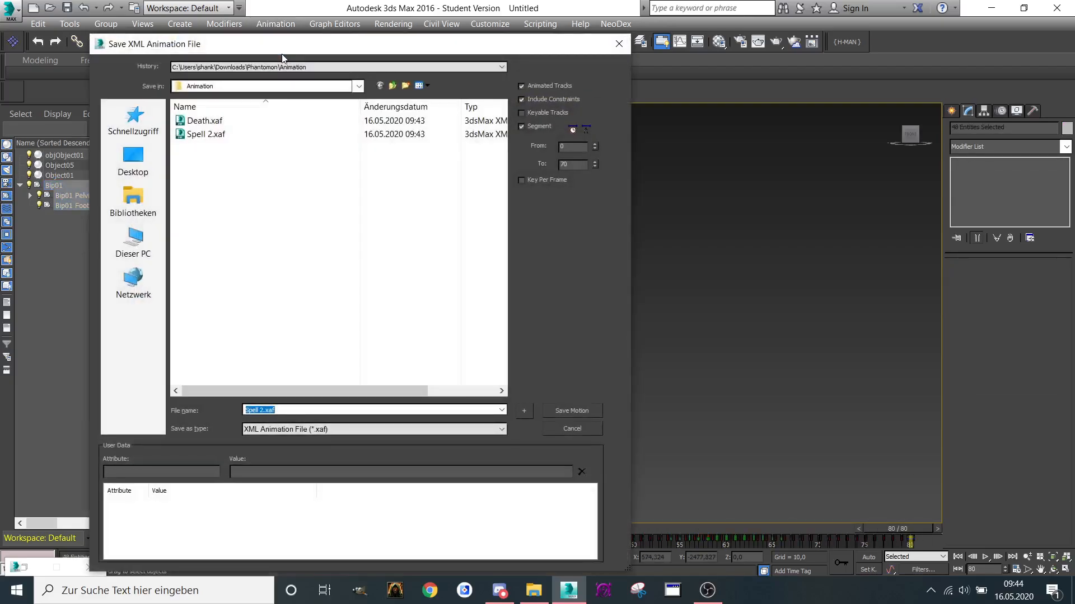
type("Spell 1")
type("80")
left_click(571, 412)
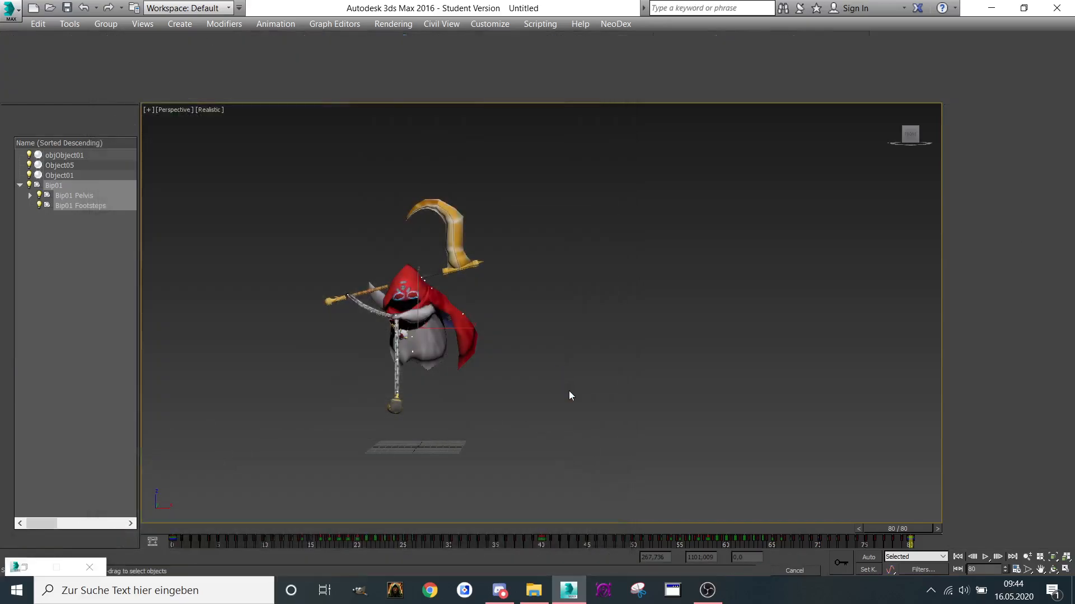
Import Stand 1.FBX as an animation update and scrub the timeline back to frame 0.
left_click(3, 7)
left_click(43, 206)
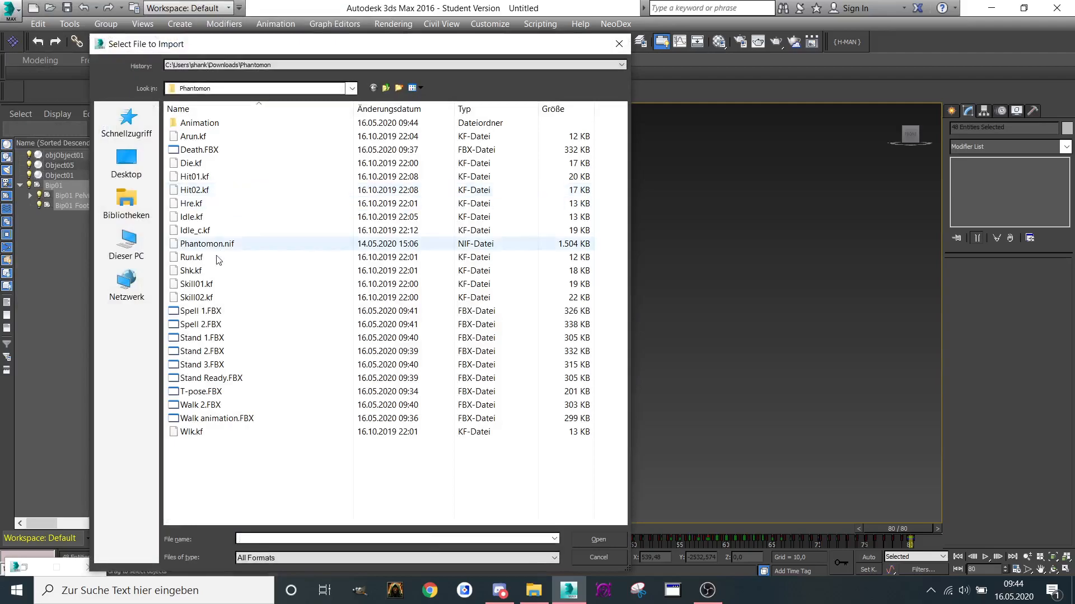
double_click(211, 338)
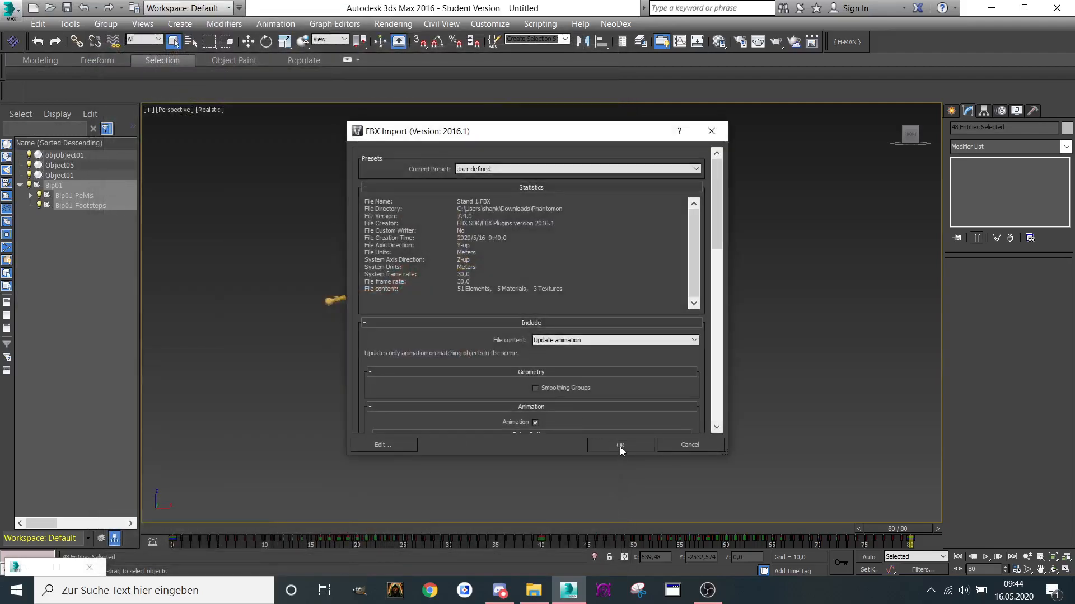
left_click(619, 446)
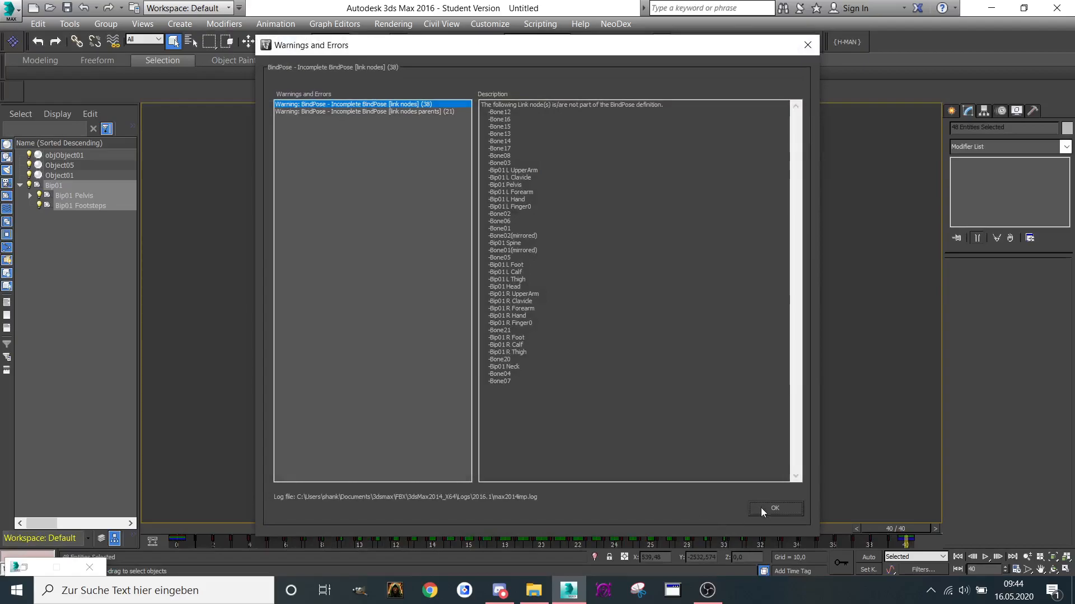
left_click(765, 506)
left_click_drag(923, 536, 185, 539)
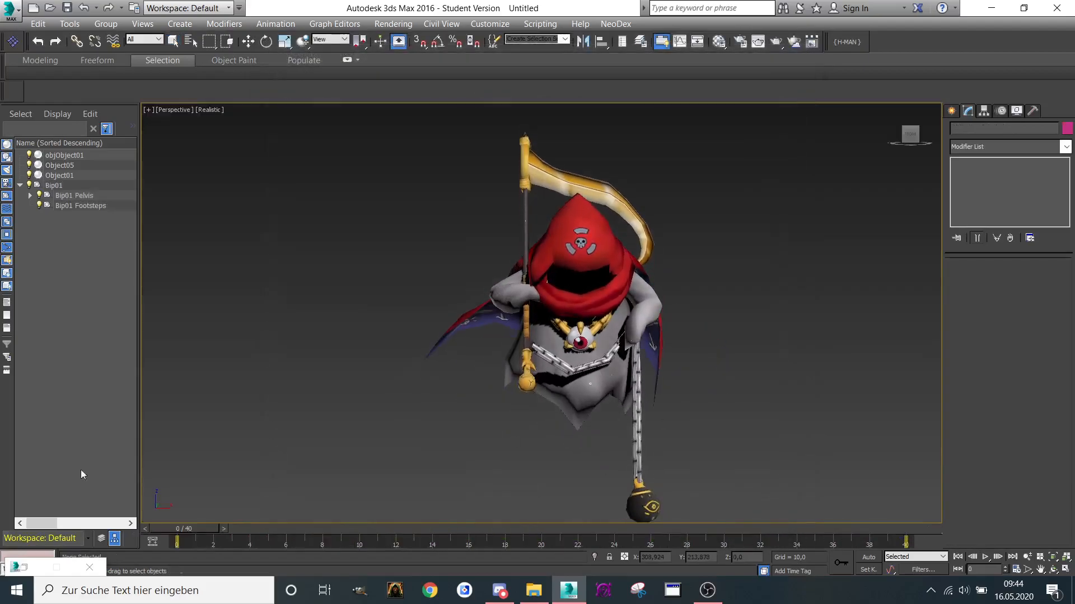
Save the whole Bip01 hierarchy's animation in the Animation folder as Stand, with the segment ending at frame 40.
double_click(58, 189)
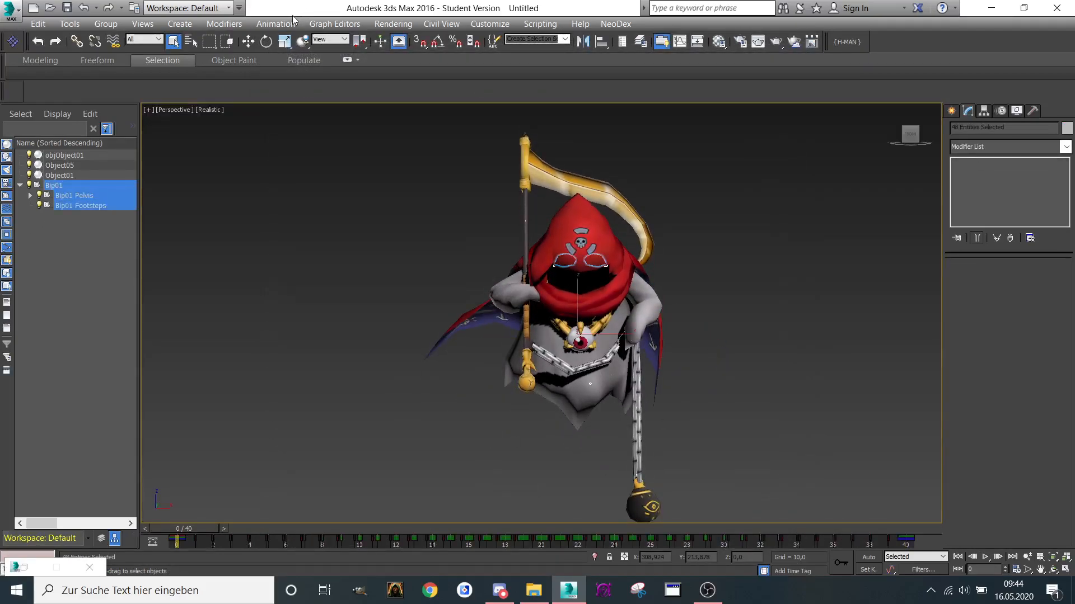
left_click(293, 20)
left_click(288, 52)
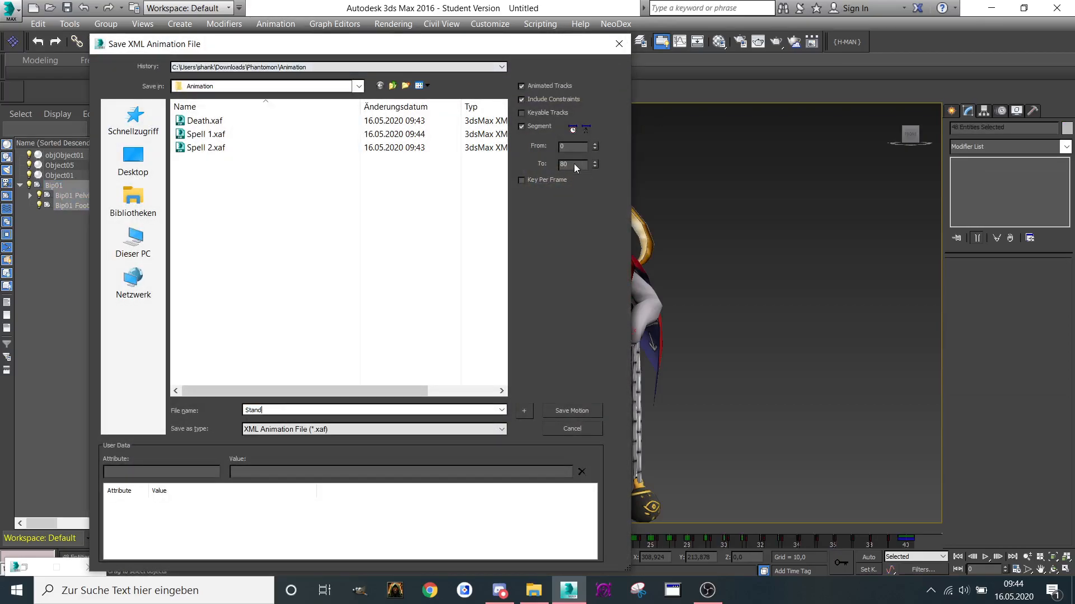
type("4")
left_click_drag(452, 50, 654, 49)
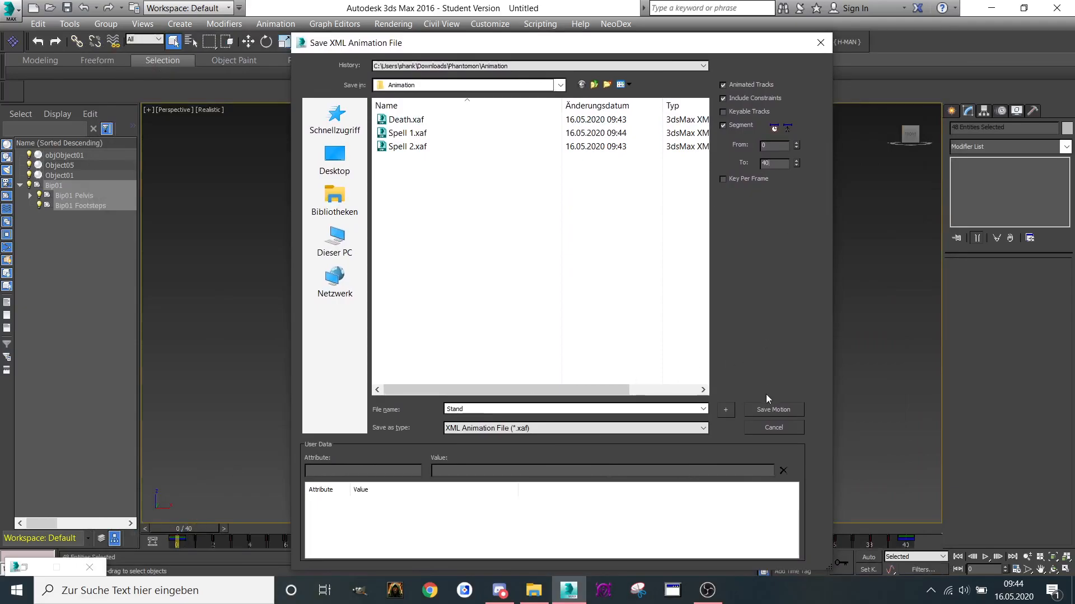
left_click(769, 409)
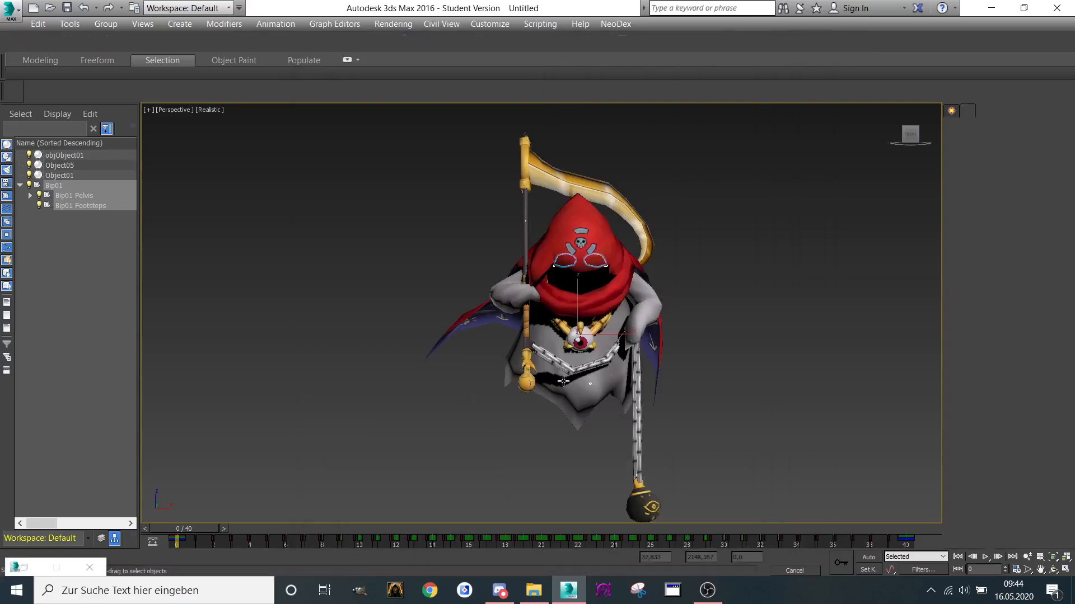
Import Stand 2.FBX as an animation update and scrub the timeline to frame 80.
left_click(9, 9)
left_click(40, 203)
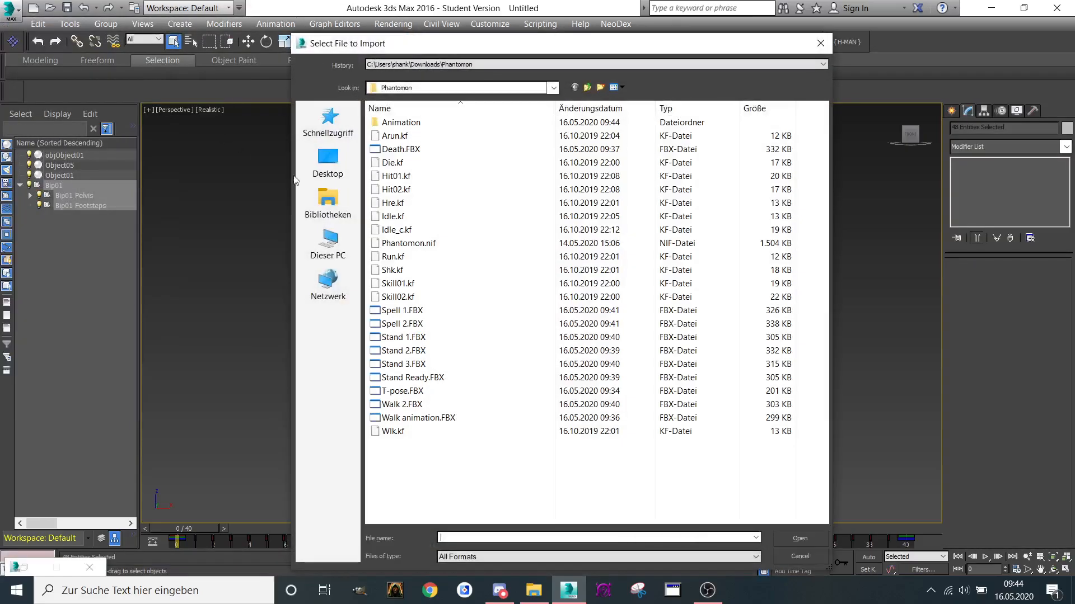
double_click(408, 352)
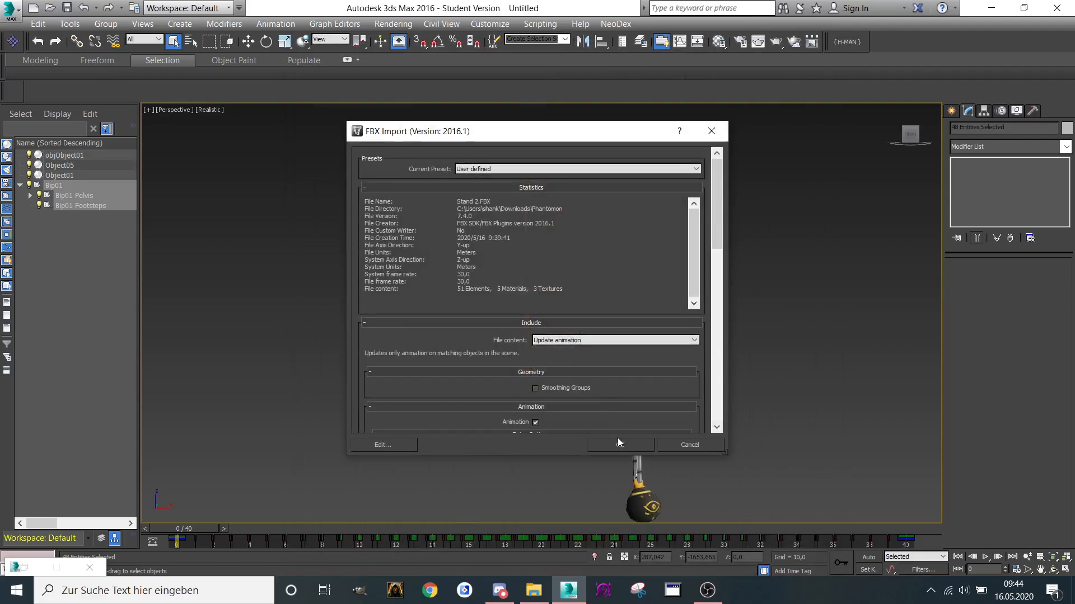
left_click(617, 442)
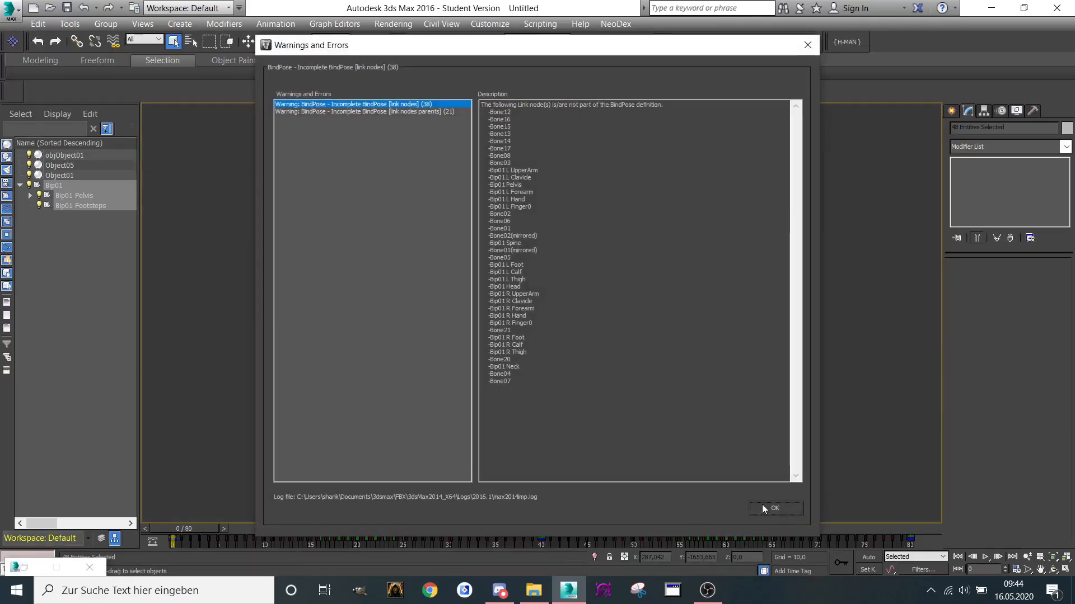
left_click(764, 505)
left_click_drag(327, 525, 924, 527)
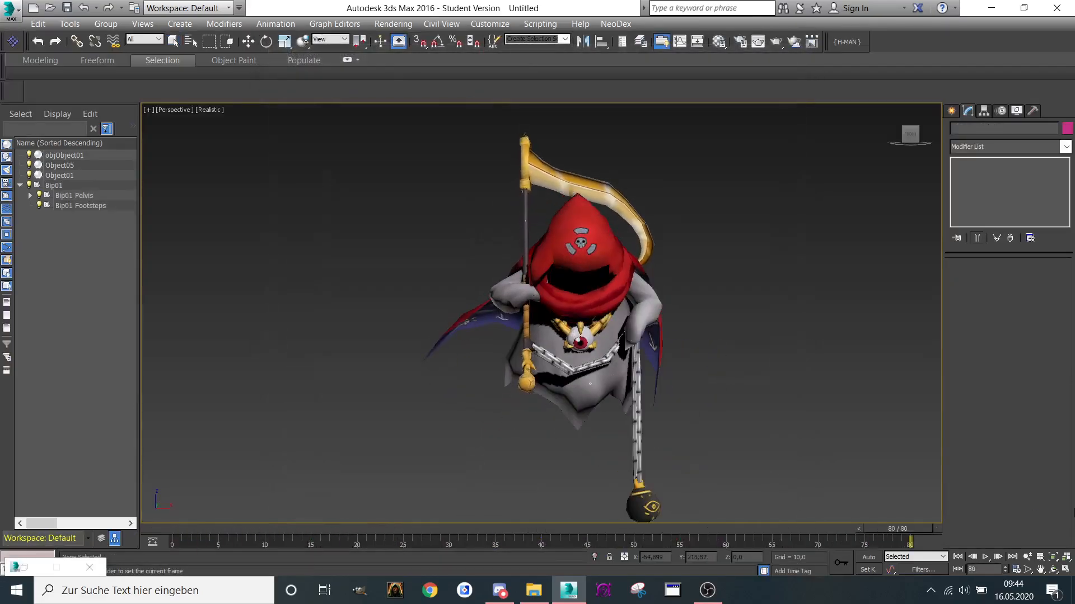
Save the whole Bip01 hierarchy's animation in the Animation folder as Stand 2, with the segment ending at frame 80.
double_click(54, 185)
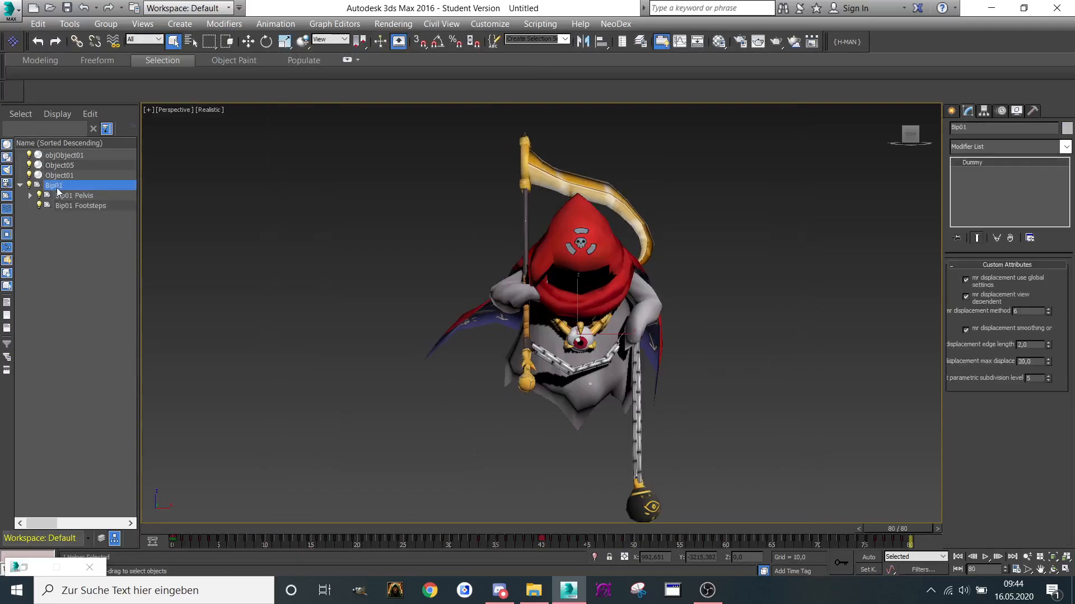
left_click(275, 24)
left_click(287, 53)
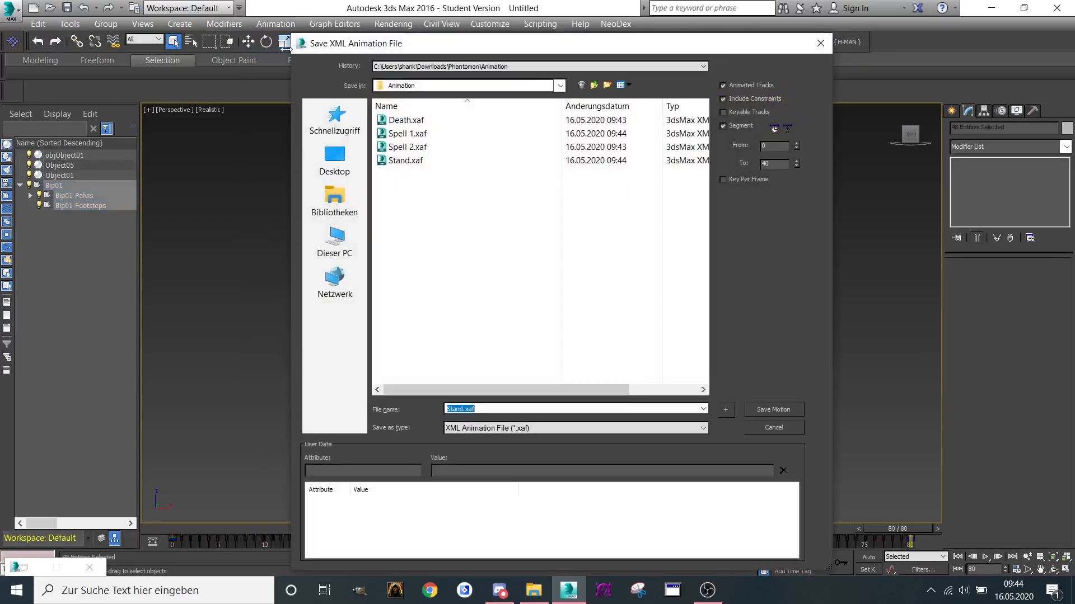
type("Stand 2")
left_click(761, 409)
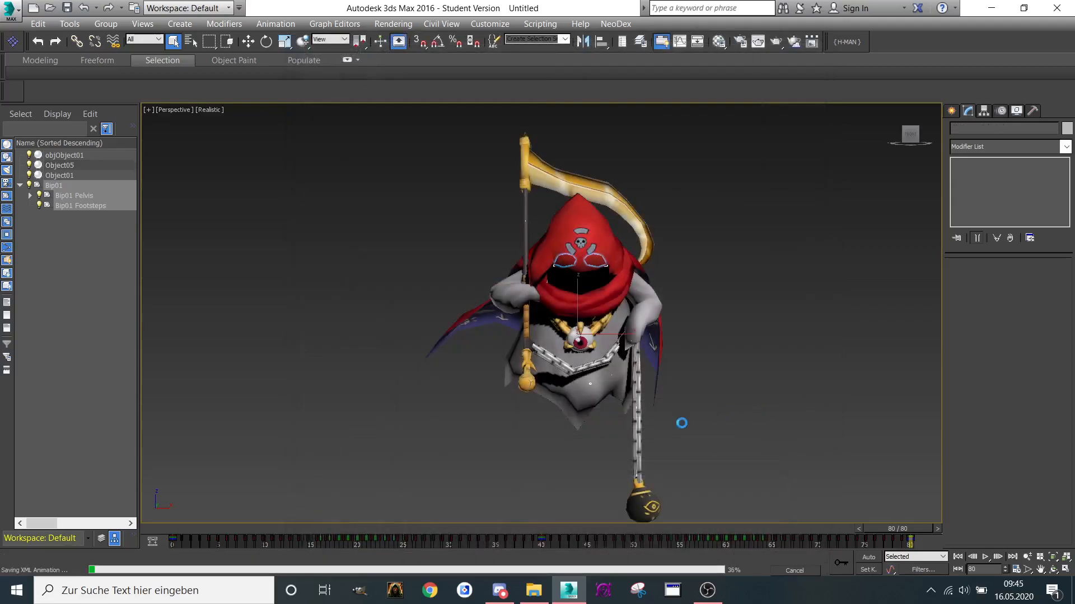
Import Stand 3.FBX as an animation update and scrub the timeline back to frame 0.
left_click(5, 8)
left_click(48, 209)
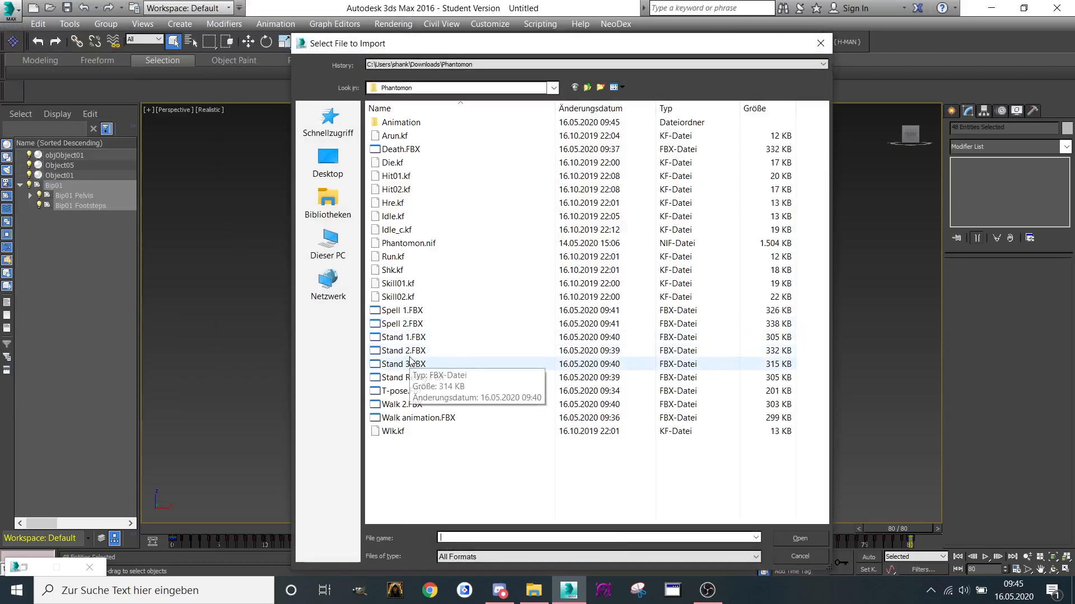
double_click(411, 364)
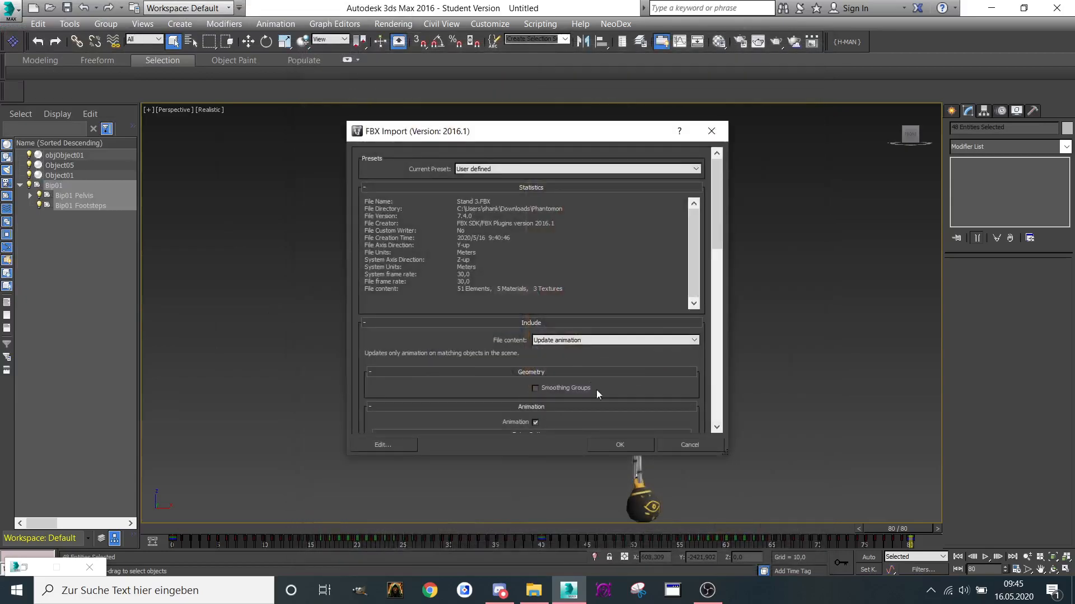
left_click(602, 438)
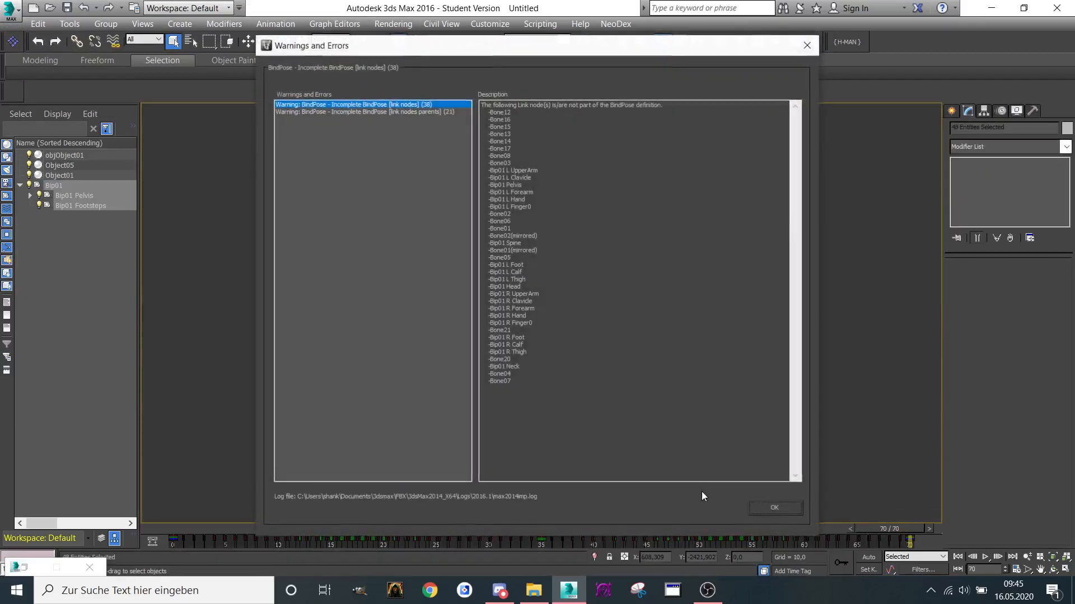
left_click(777, 503)
left_click_drag(901, 529, 78, 177)
Save the whole Bip01 hierarchy's animation in the Animation folder as Stand 3, with the segment ending at frame 70.
double_click(76, 182)
left_click(263, 24)
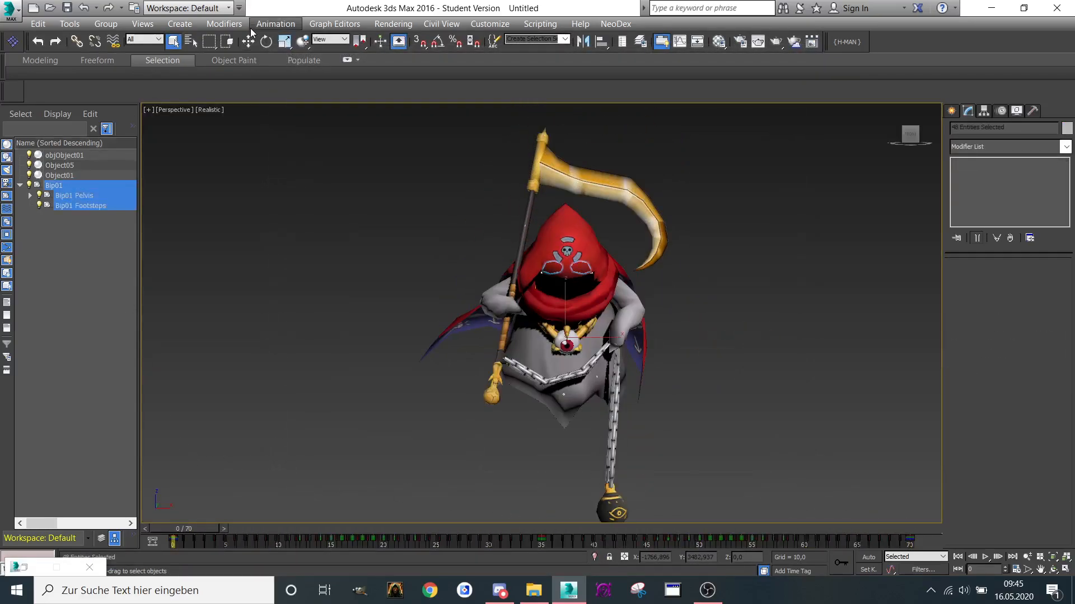
left_click(272, 51)
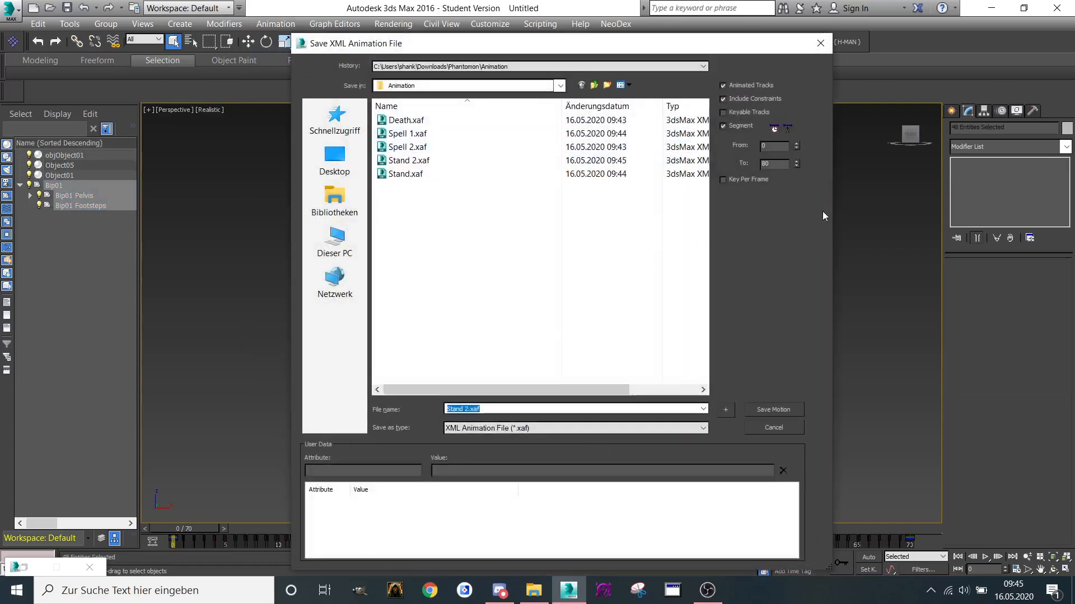
left_click_drag(789, 165, 690, 182)
type("7")
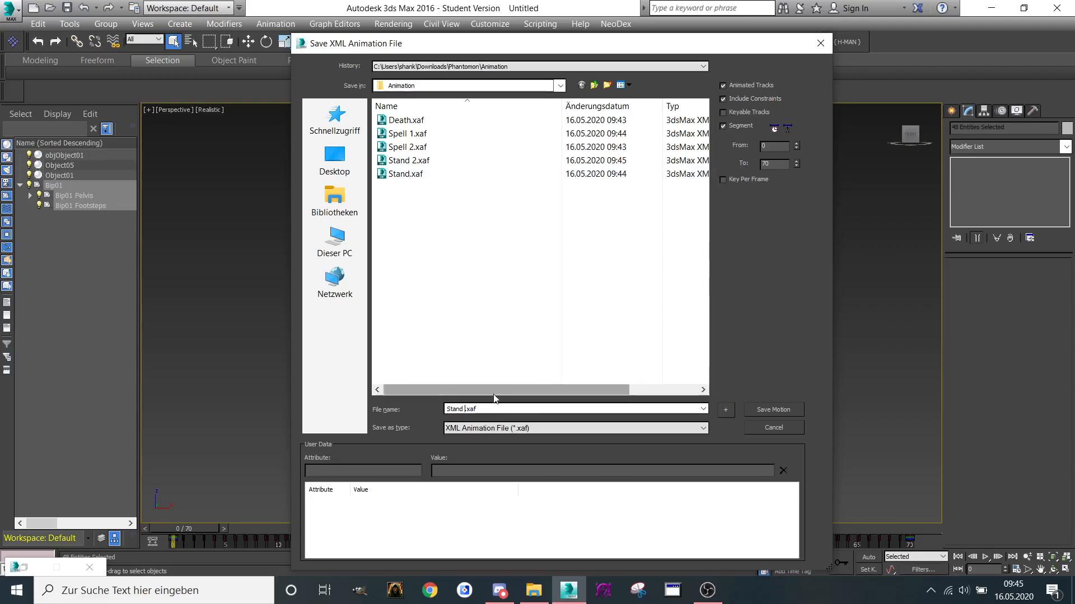
left_click(770, 410)
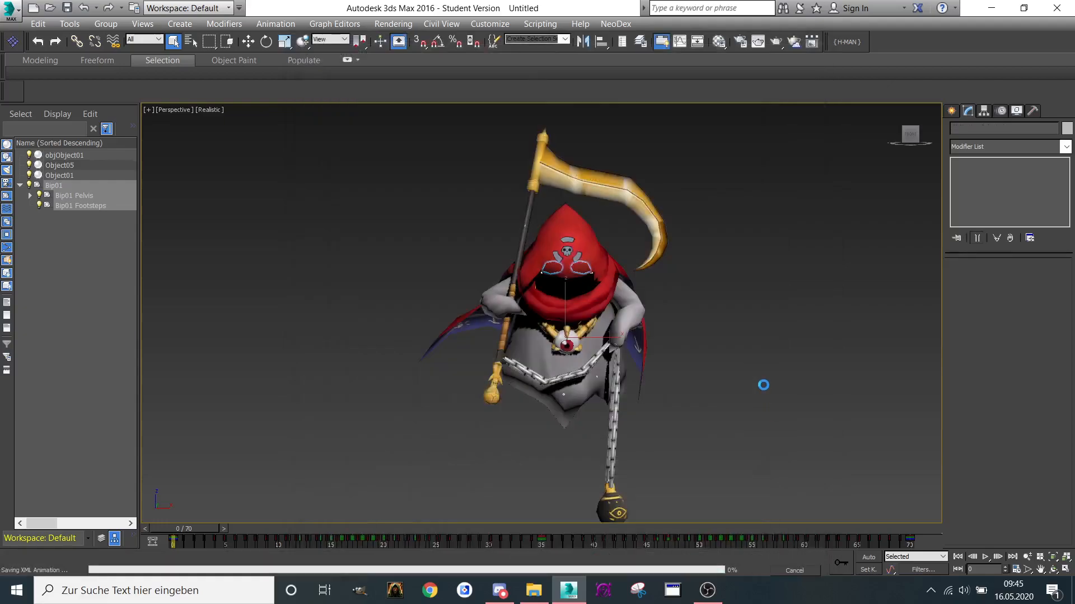
Import Stand Ready.FBX as an animation update and scrub the timeline to frame 40.
left_click(10, 10)
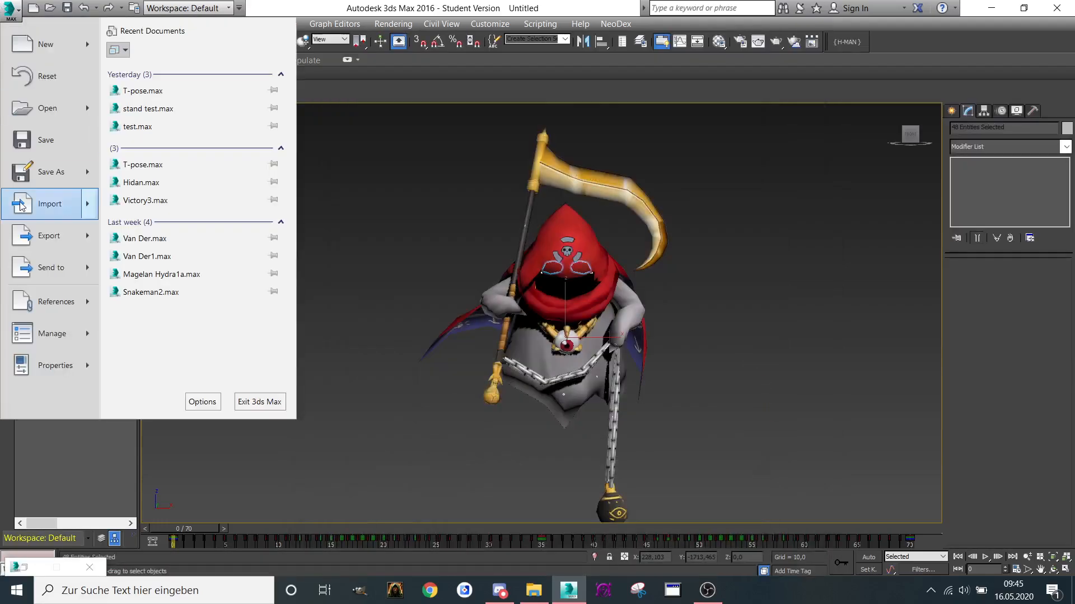
left_click(51, 205)
left_click(446, 378)
double_click(446, 378)
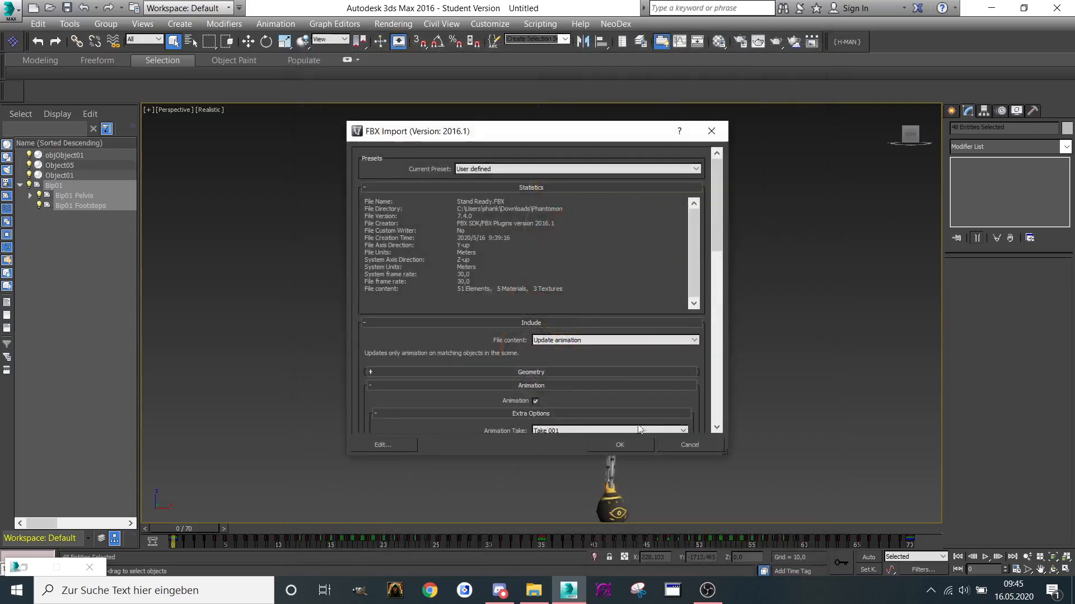
left_click(620, 445)
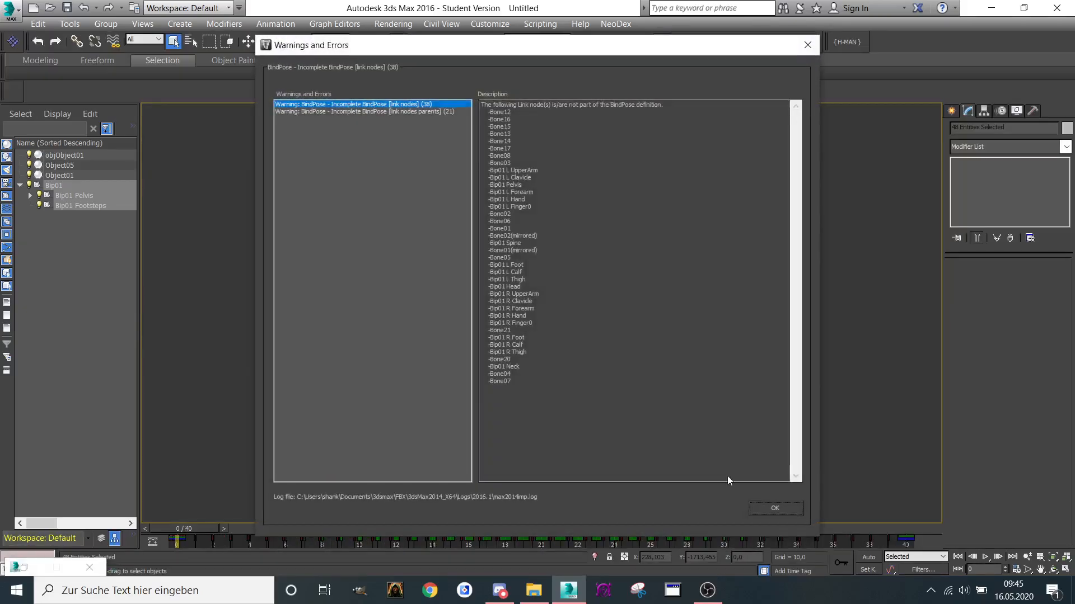
left_click(776, 508)
left_click_drag(200, 532, 895, 530)
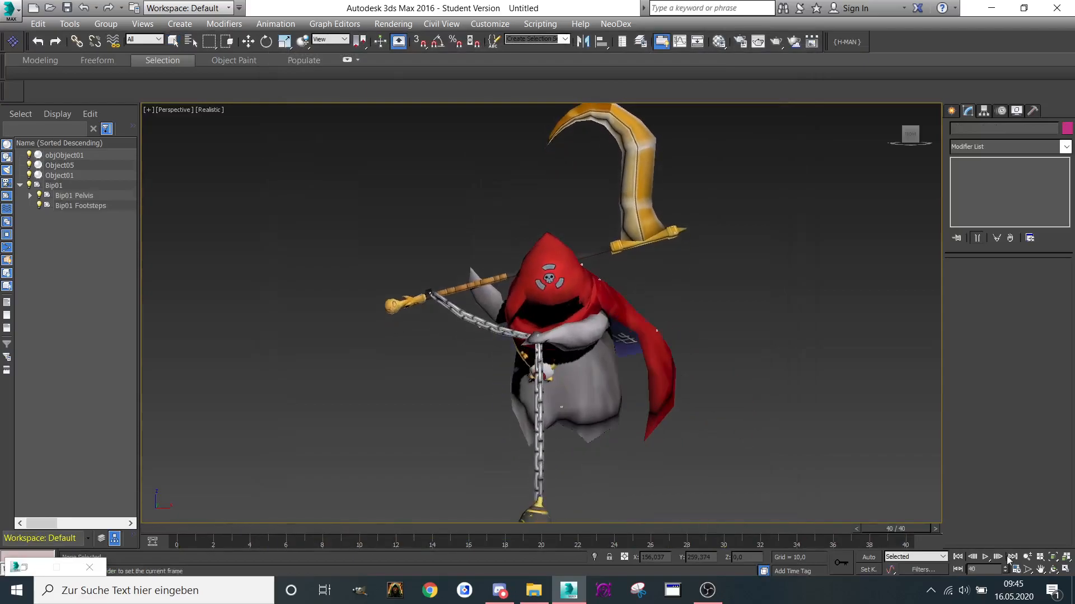
Save the whole Bip01 hierarchy's animation in the Animation folder as Stand Ready, with the segment ending at frame 40.
double_click(68, 188)
left_click(276, 24)
left_click(289, 54)
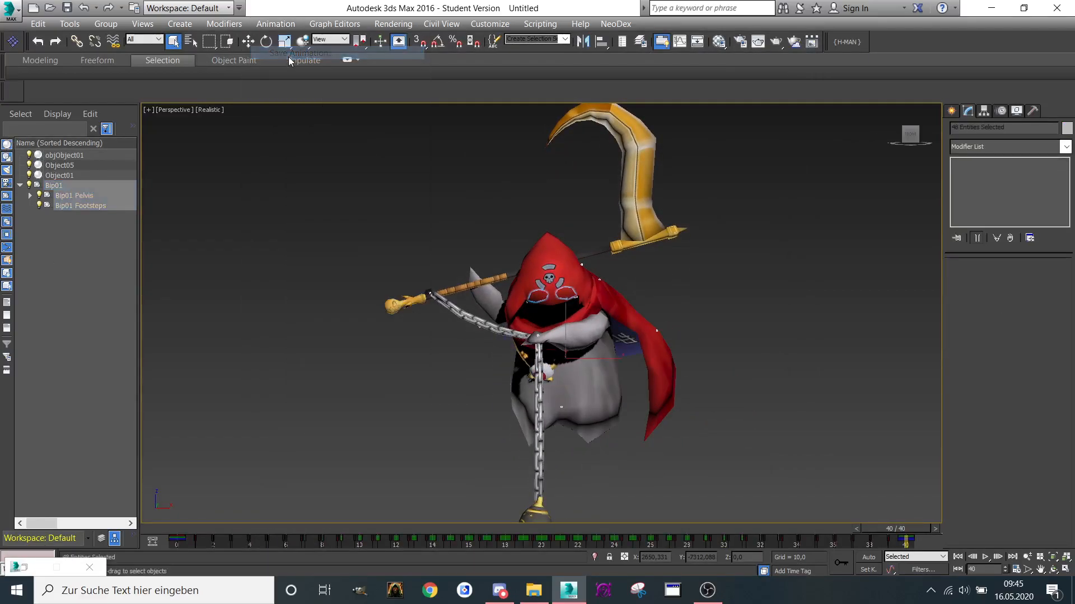
type("Stand Ready")
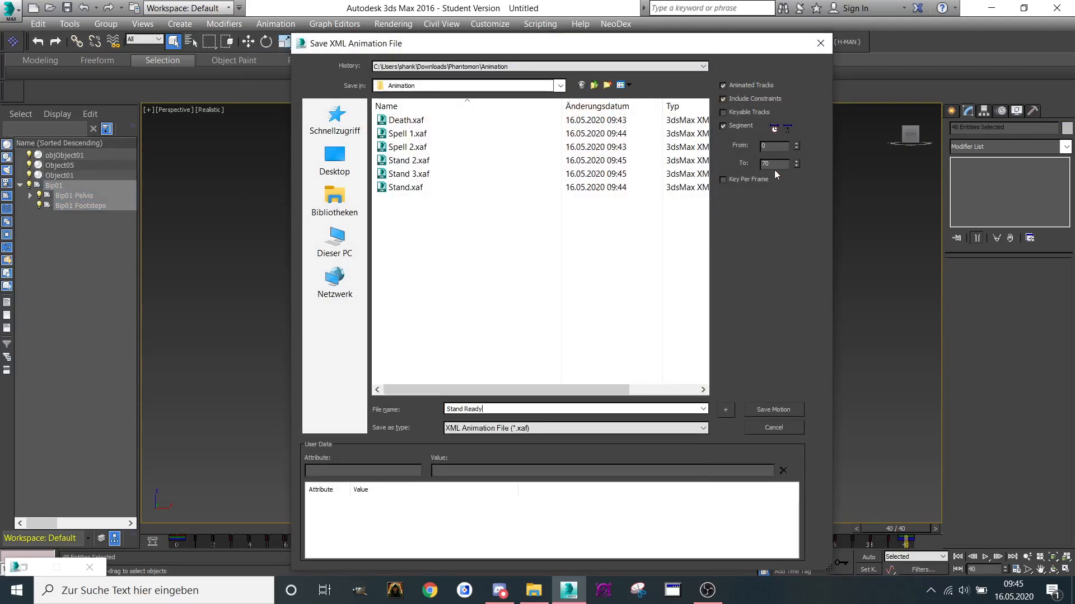
type("40")
left_click(766, 410)
Import Walk 2.FBX as an animation update and scrub the timeline back to frame 0.
left_click(10, 9)
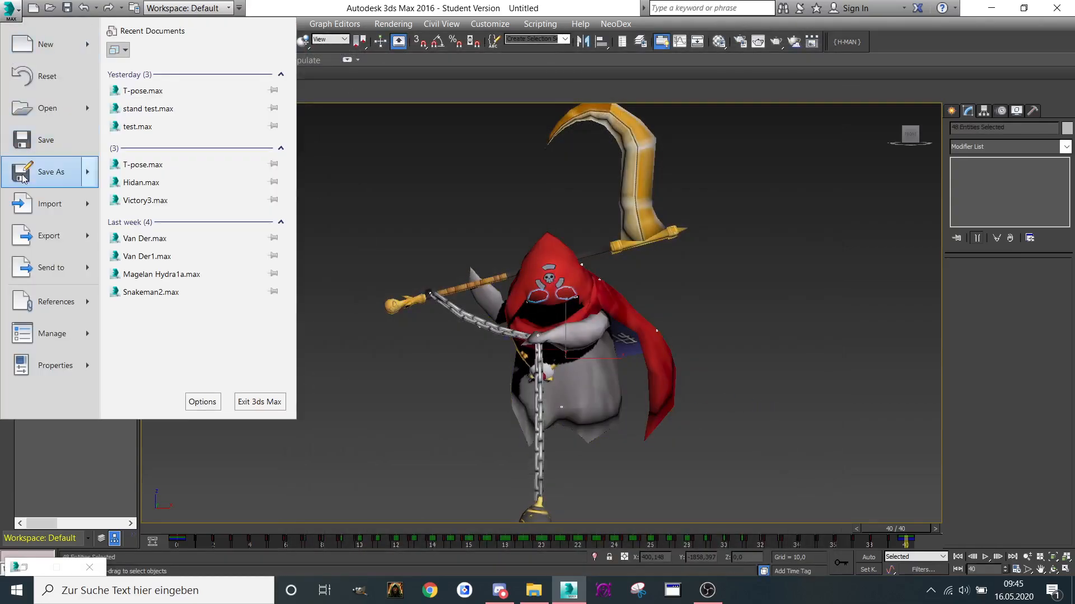
left_click(25, 200)
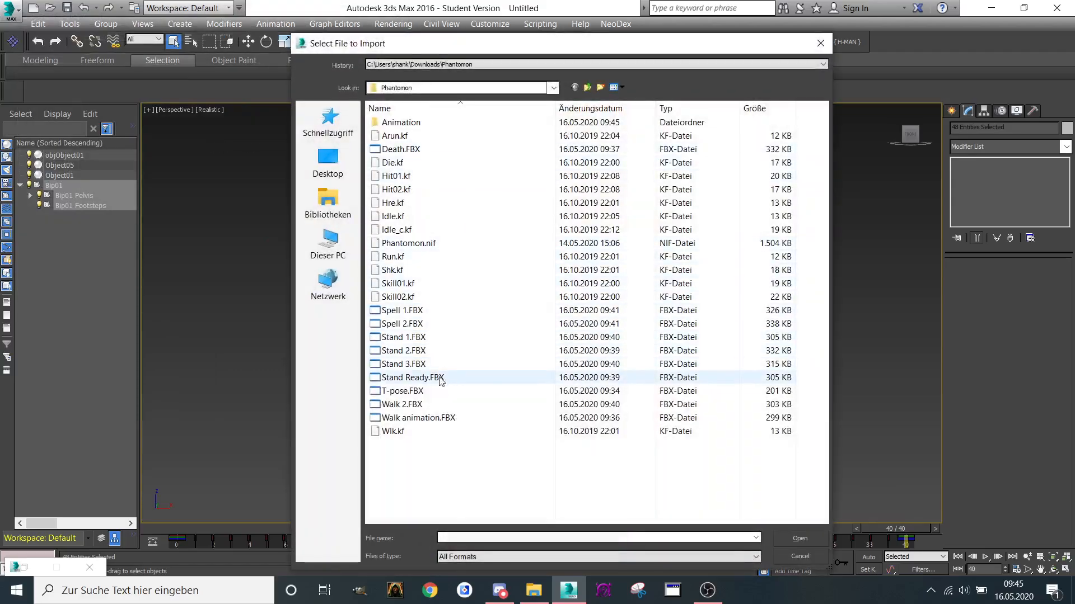
double_click(414, 404)
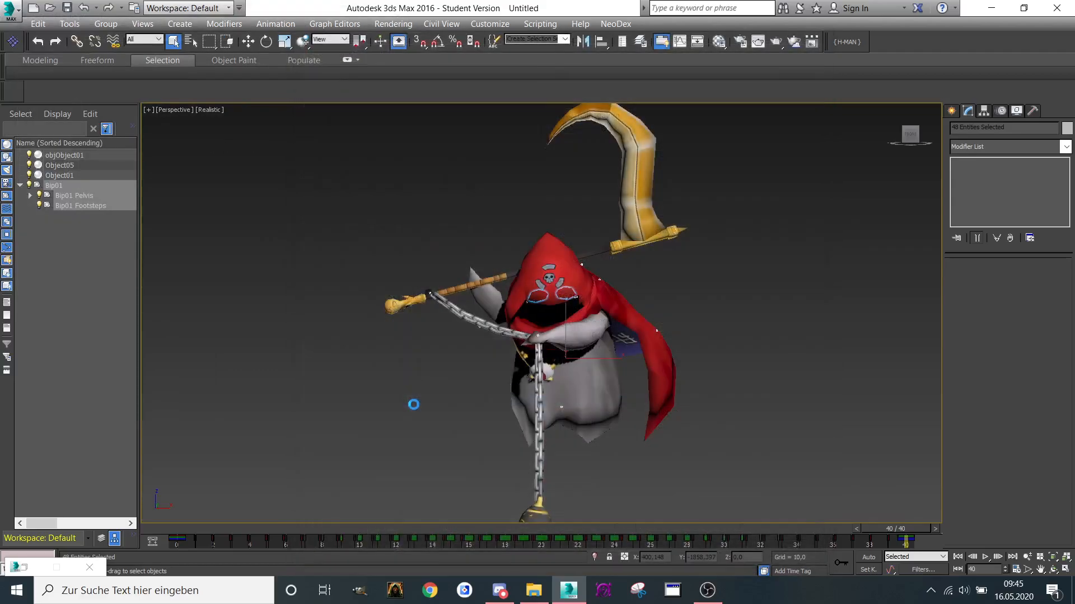
left_click(610, 443)
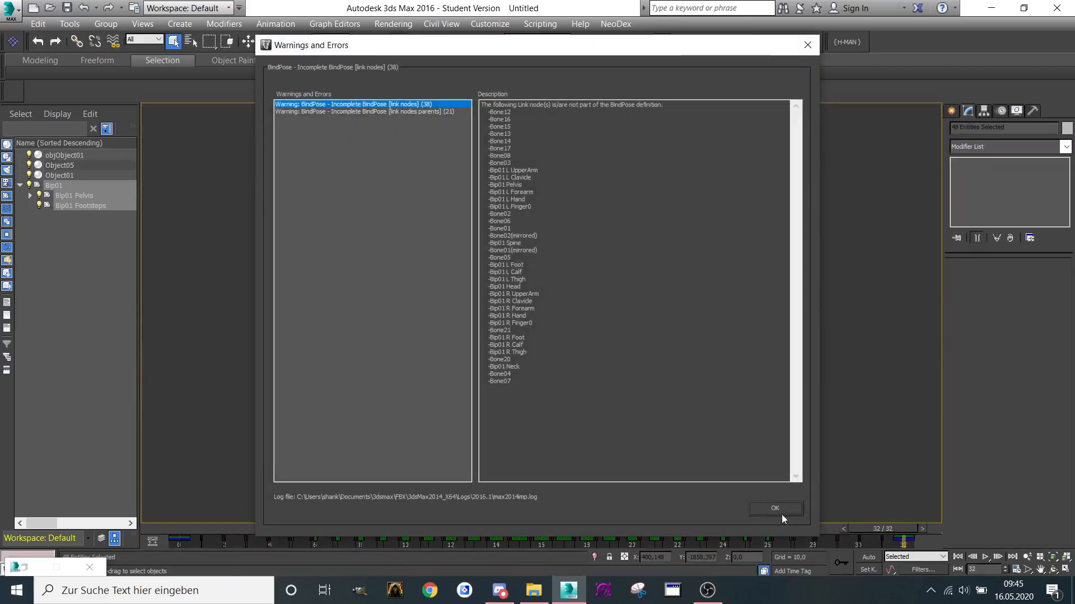
left_click(778, 510)
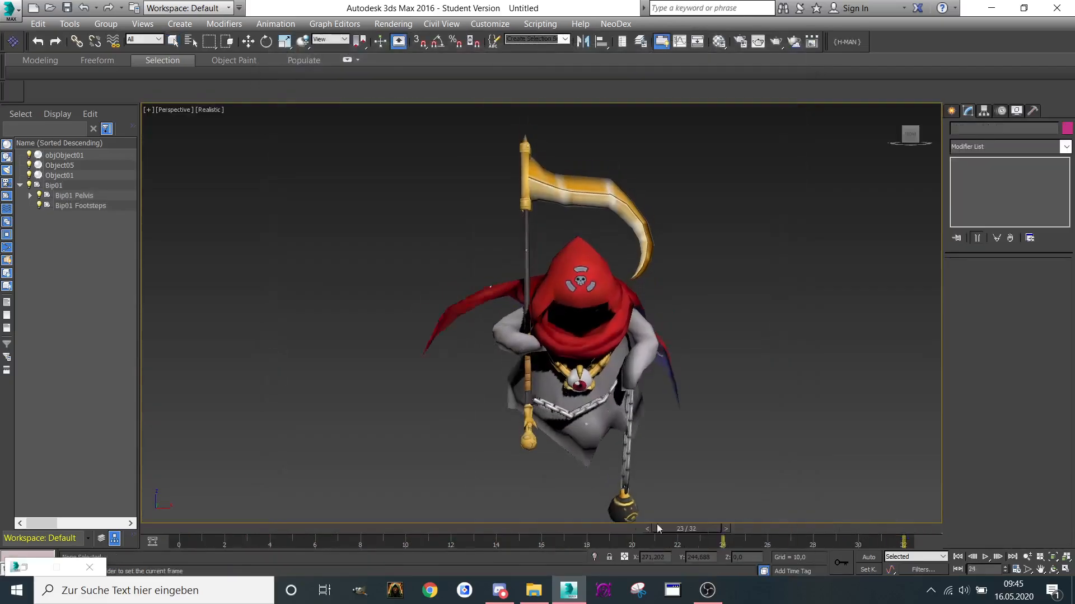
Save the whole Bip01 hierarchy's animation in the Animation folder as Walk 2, with the segment ending at frame 32.
double_click(48, 187)
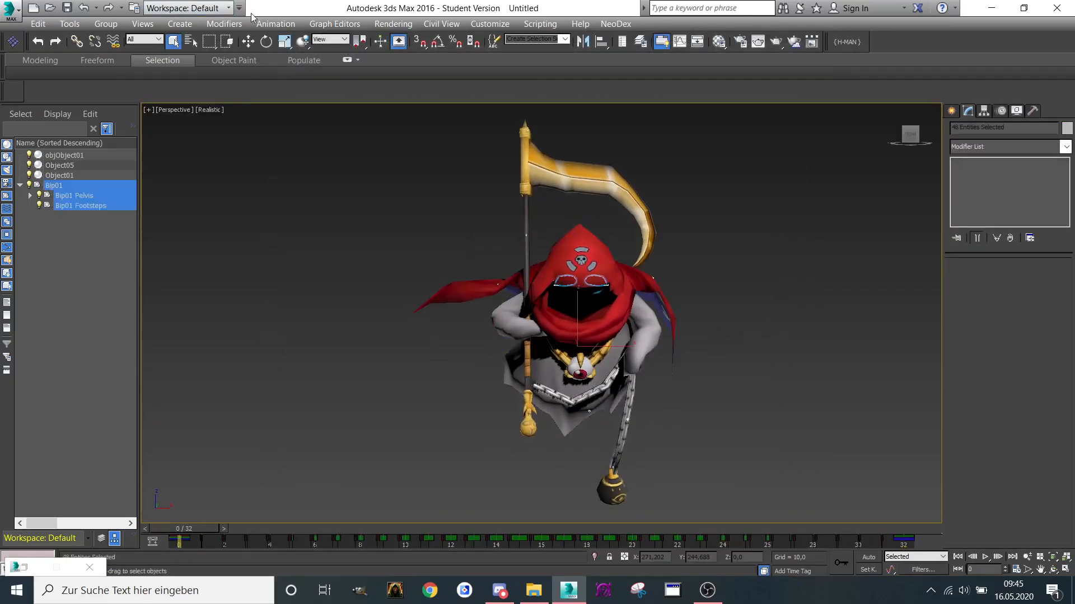
left_click(275, 24)
left_click(274, 56)
type("Walk 2")
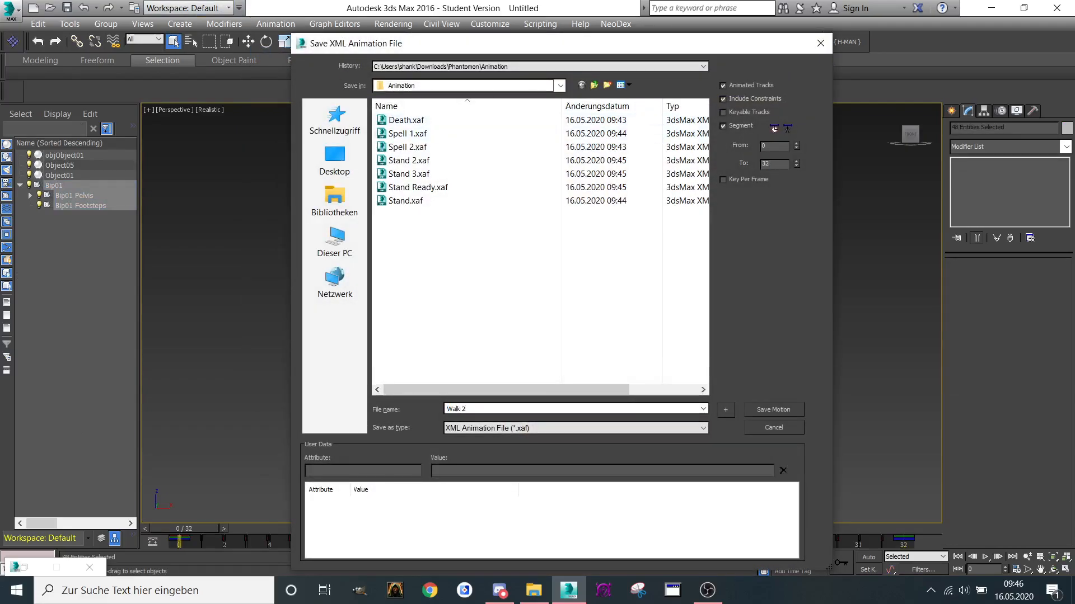
left_click(784, 410)
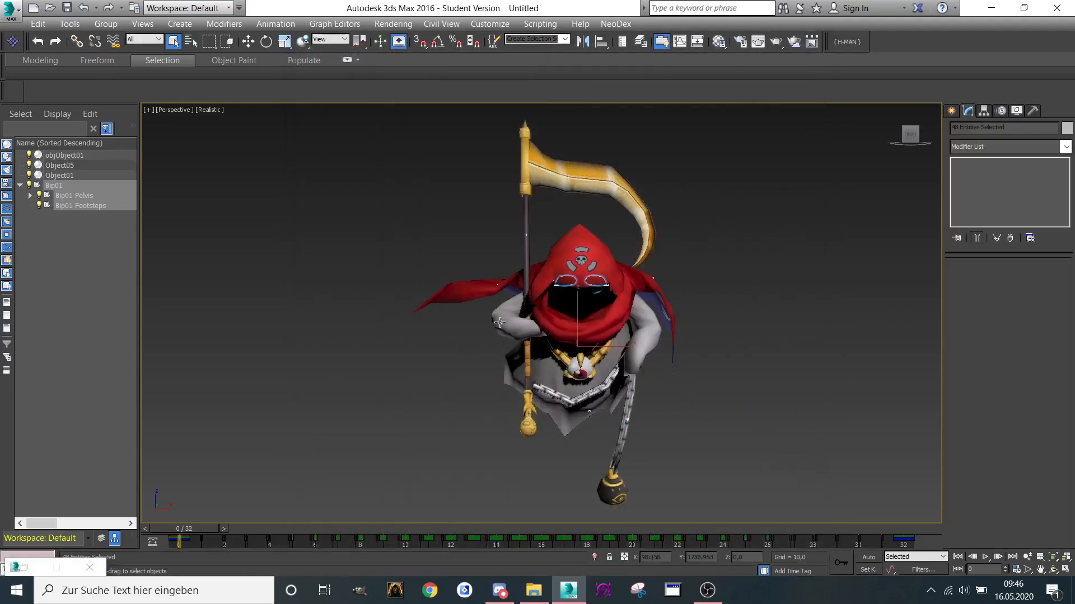
Import Walk animation.FBX as an animation update and scrub the timeline to frame 30.
left_click(8, 9)
left_click(42, 202)
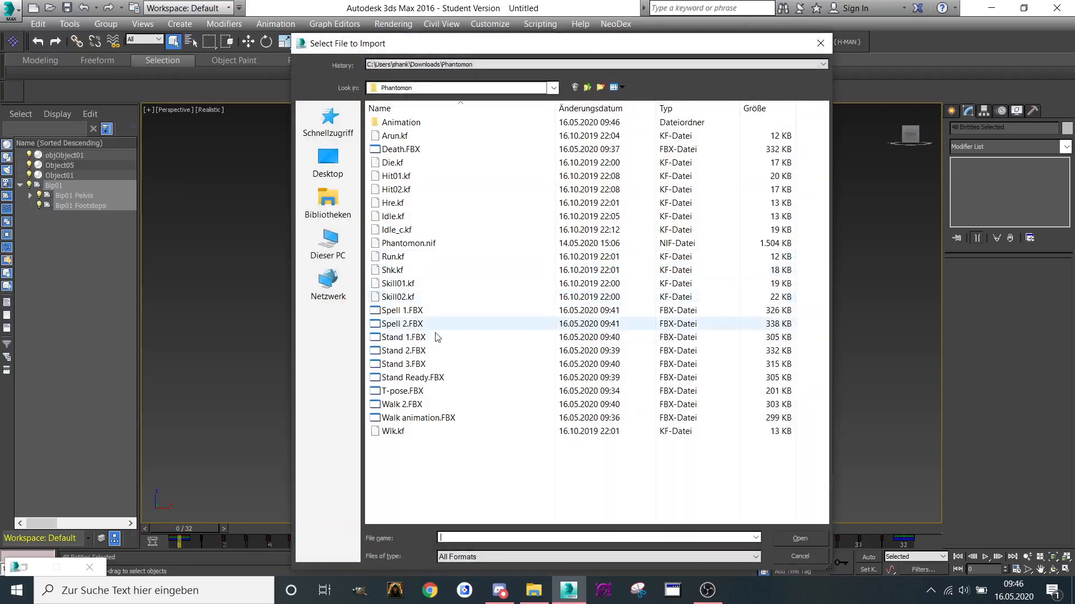
double_click(411, 419)
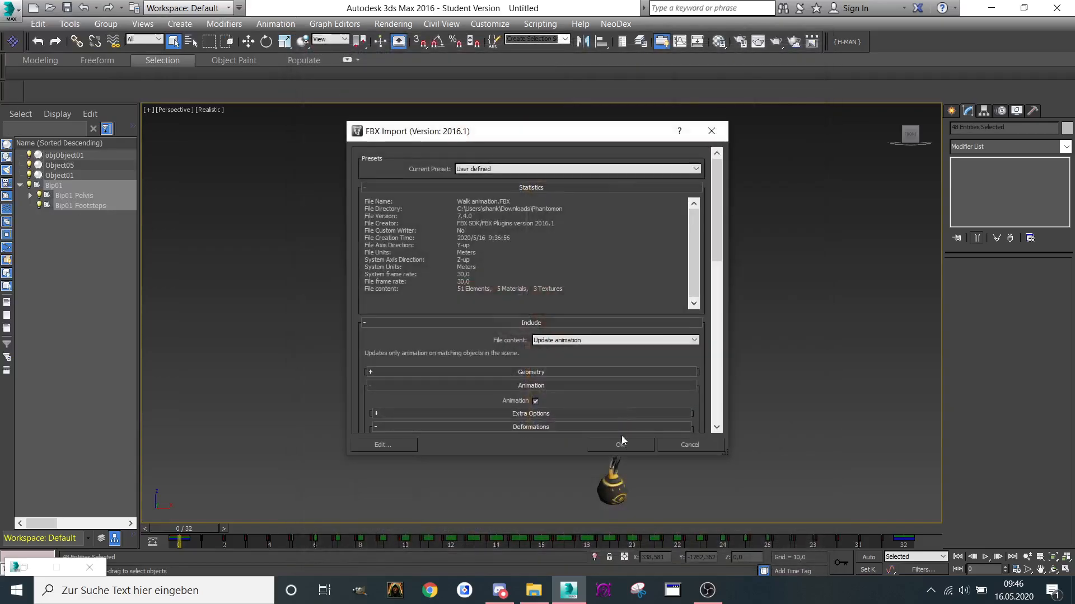
left_click(620, 440)
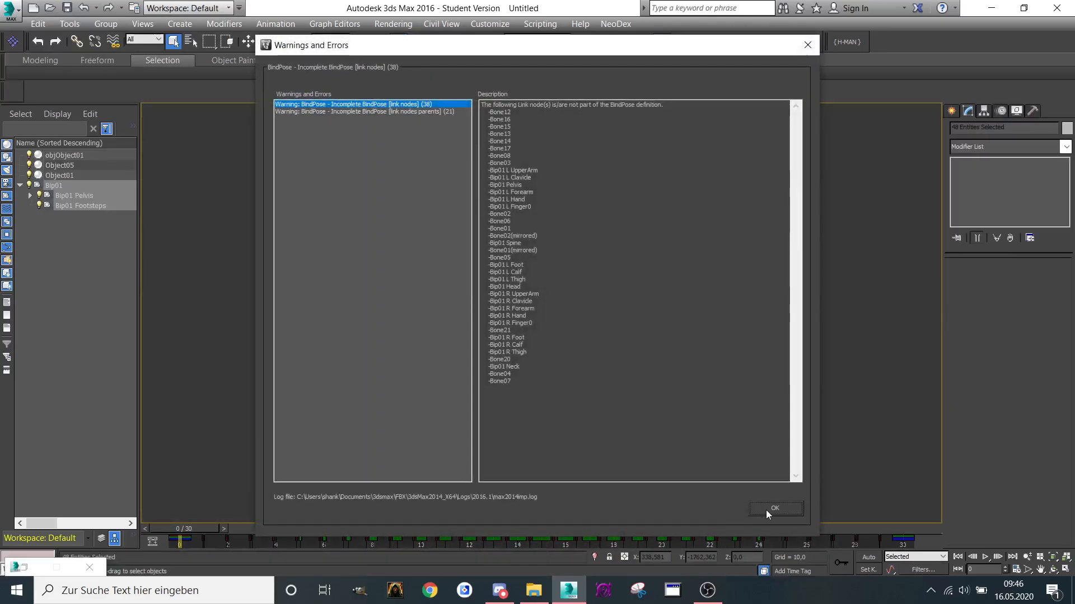
left_click(770, 508)
left_click_drag(182, 528, 980, 203)
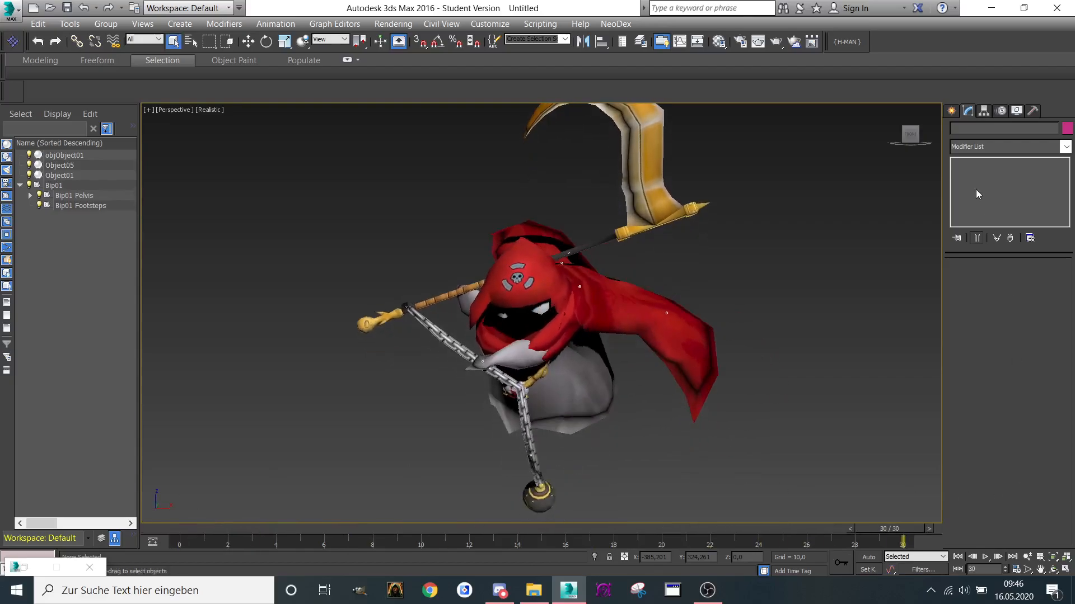
left_click_drag(922, 145, 901, 477)
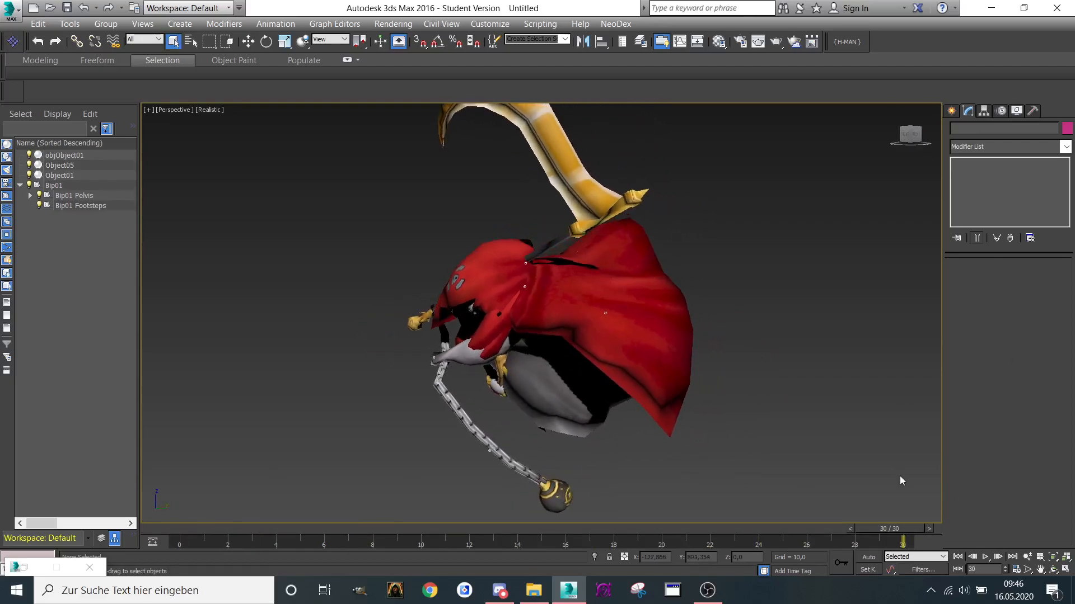
Save the whole Bip01 hierarchy's animation in the Animation folder as Walk alternate.
double_click(84, 186)
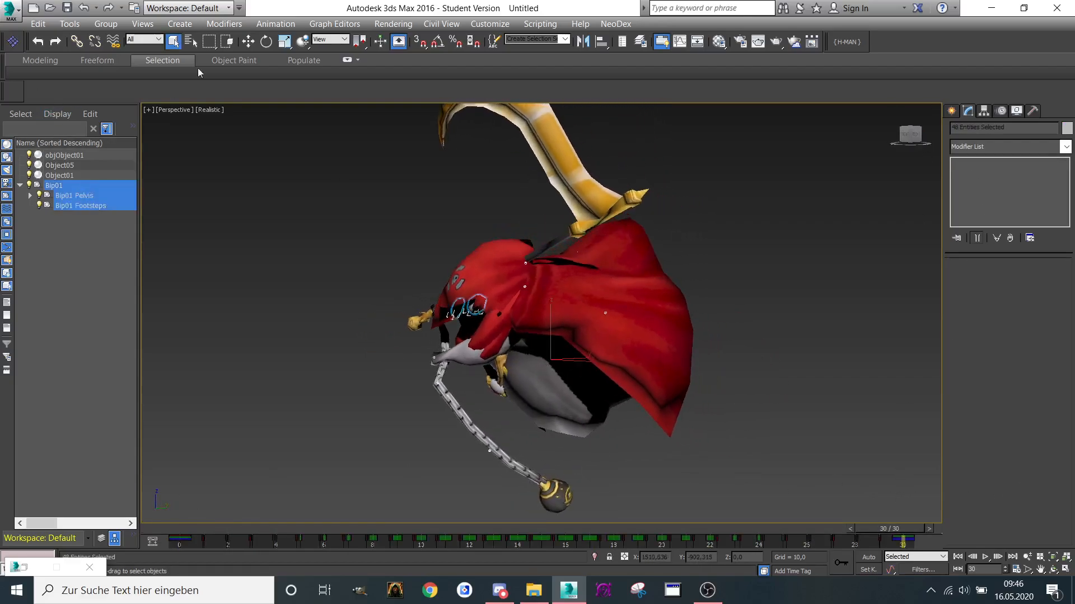
left_click(266, 27)
left_click(267, 49)
type("w")
key("BackSpace")
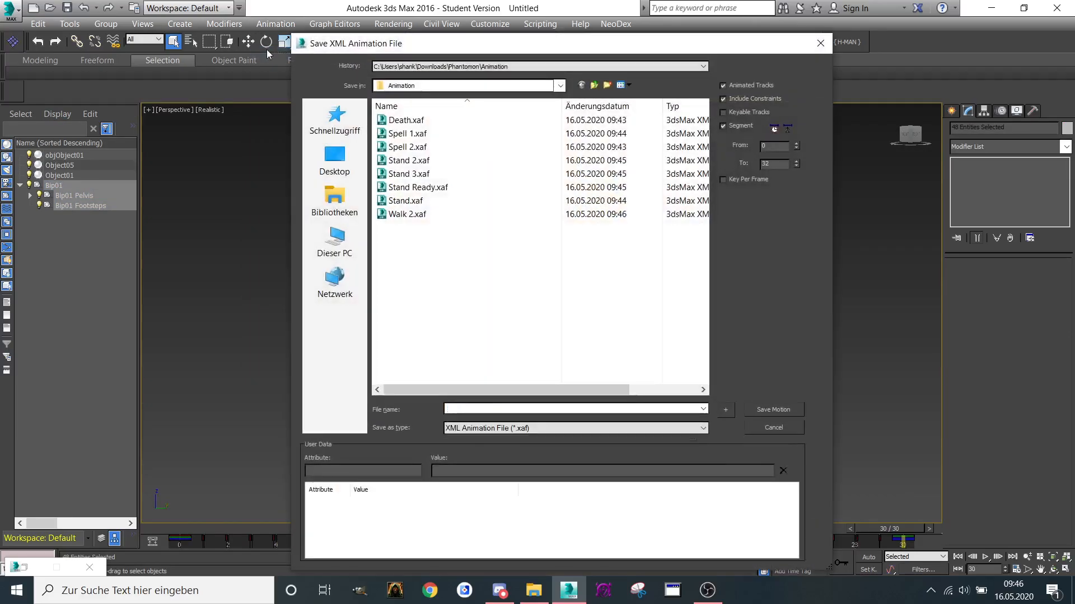
type("Walk alternate")
left_click(781, 409)
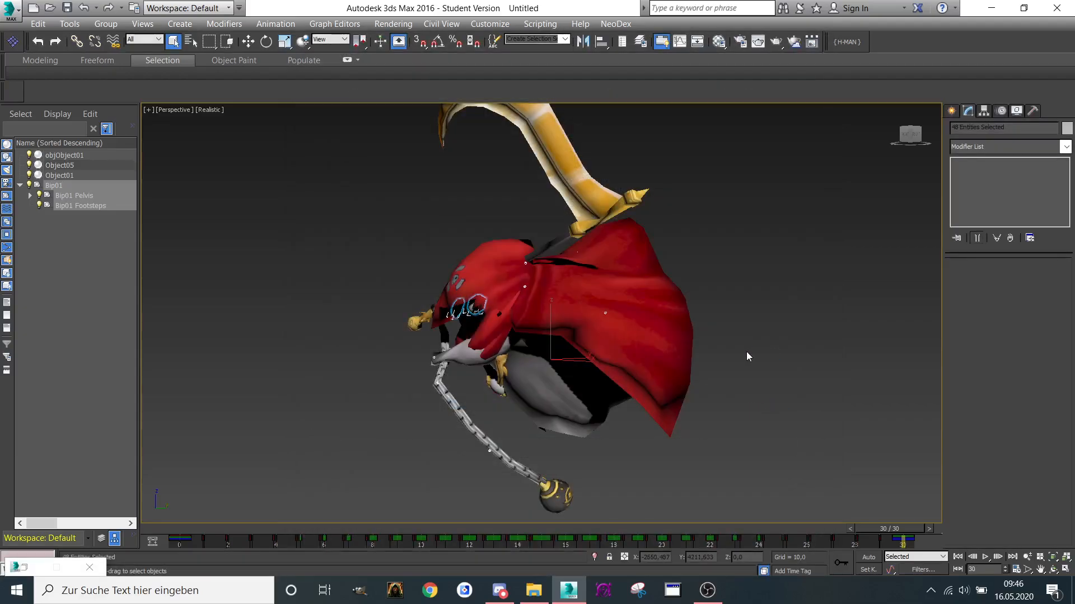
Import T-pose.FBX as an animation update onto the rig.
scroll(705, 354, "down", 4)
left_click(9, 10)
left_click(11, 207)
left_click(421, 391)
double_click(420, 392)
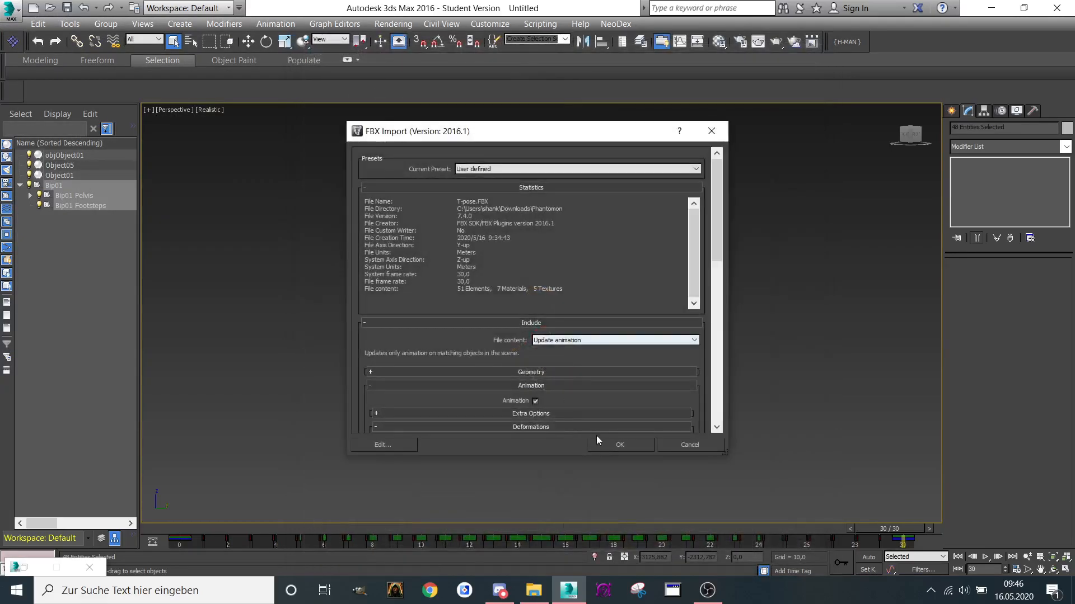
left_click(605, 440)
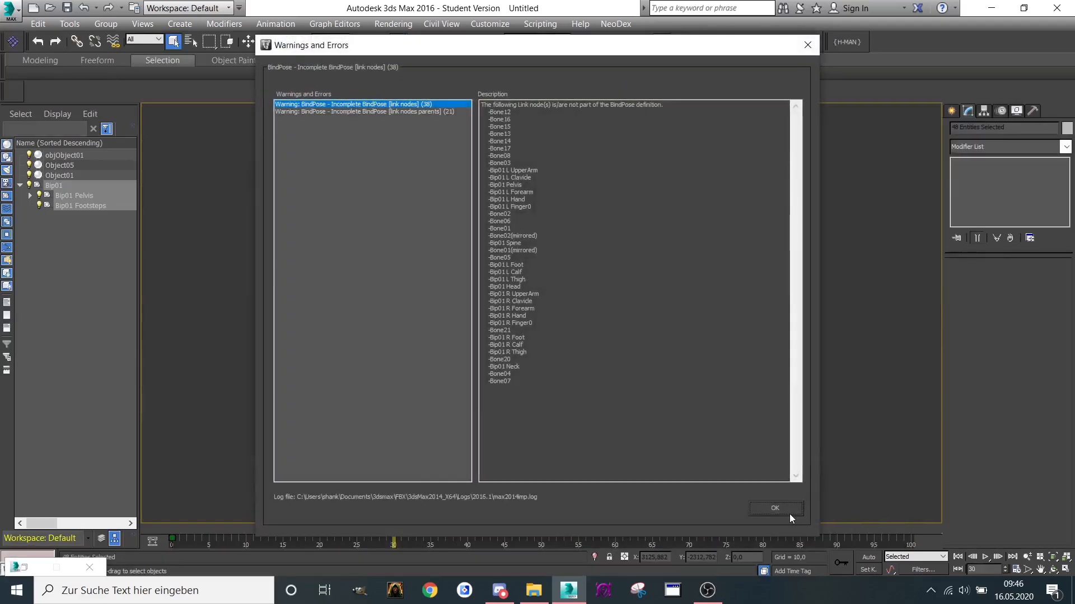
left_click(789, 514)
Select the whole Bip01 hierarchy and move the timeline to frame 10.
double_click(64, 187)
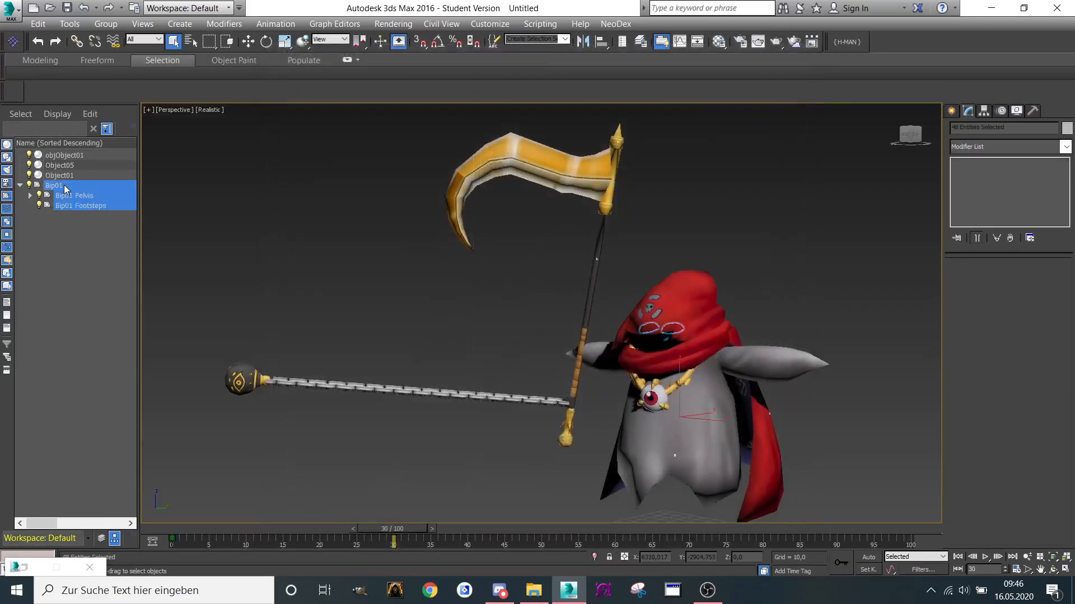
left_click_drag(386, 531, 178, 531)
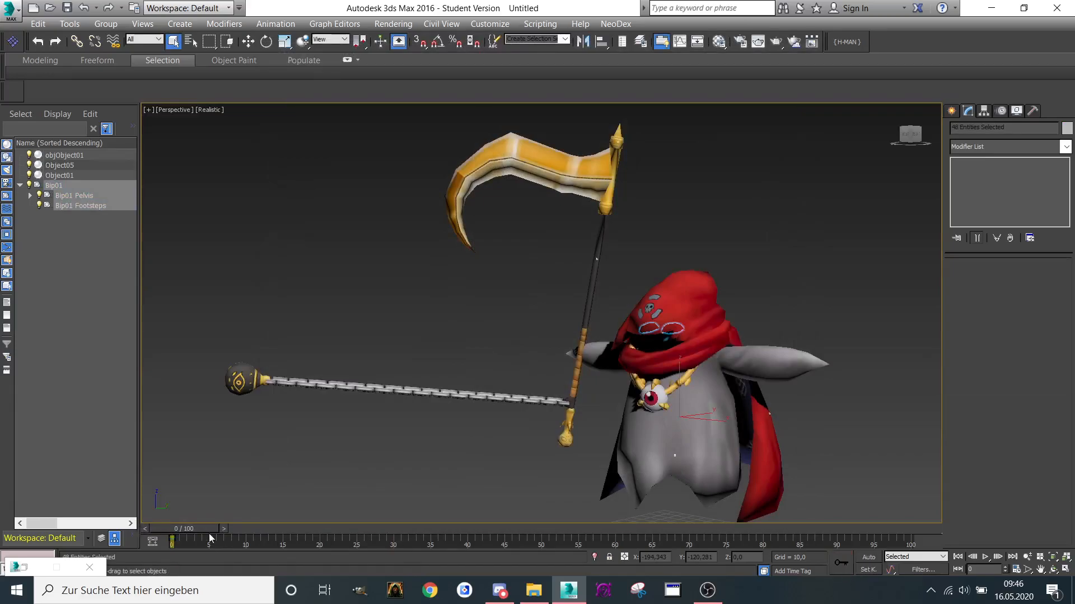
left_click_drag(203, 528, 272, 523)
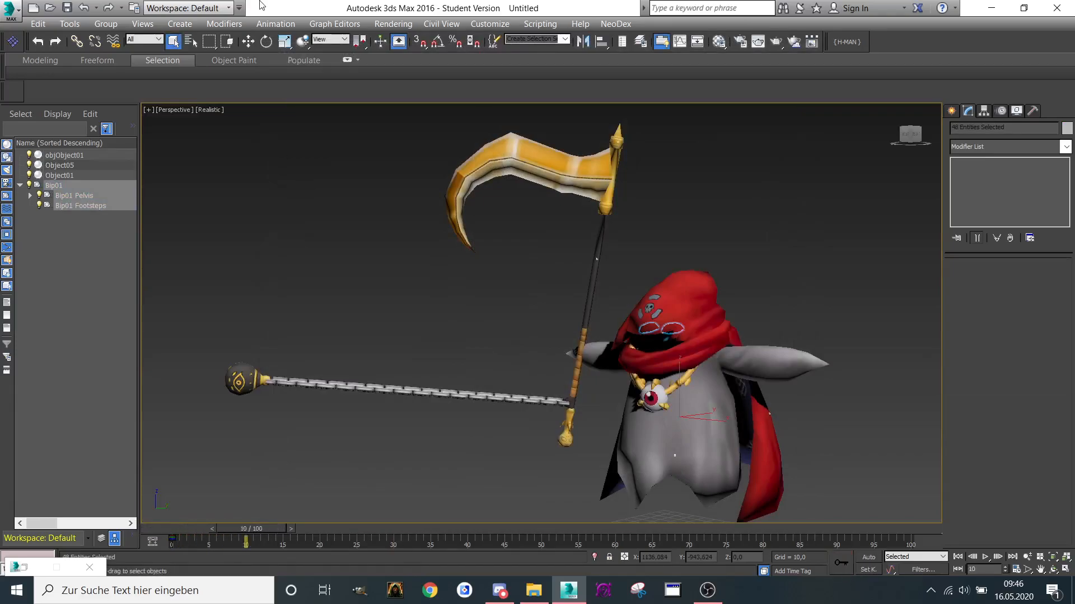
Try to load Death.xaf onto the Bip01 hierarchy, inserted at frame 10, and scrub through the motion.
left_click(258, 26)
left_click(261, 38)
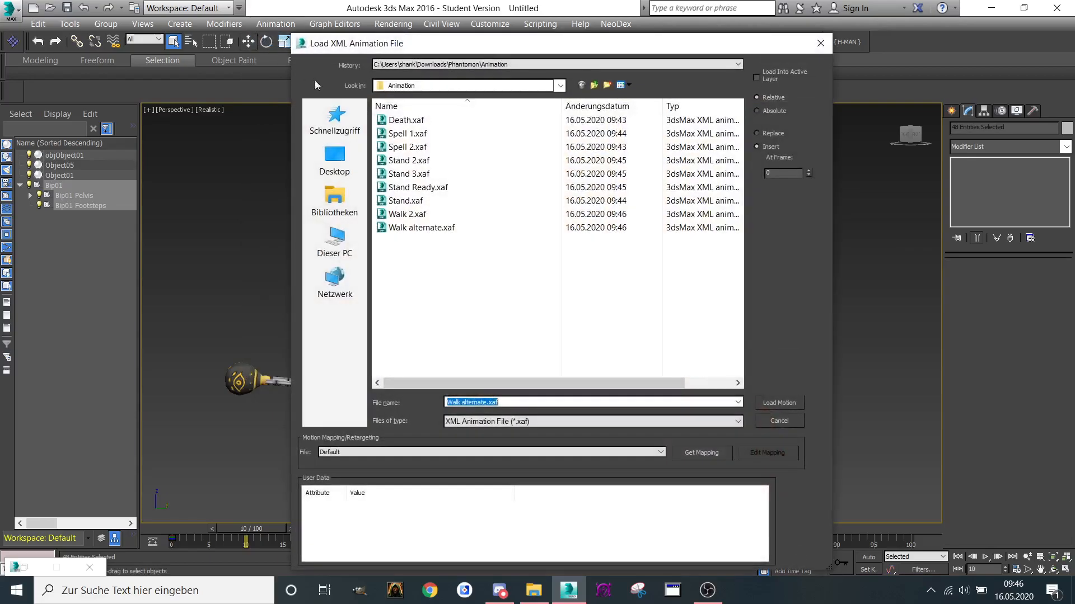
left_click(398, 119)
left_click(783, 173)
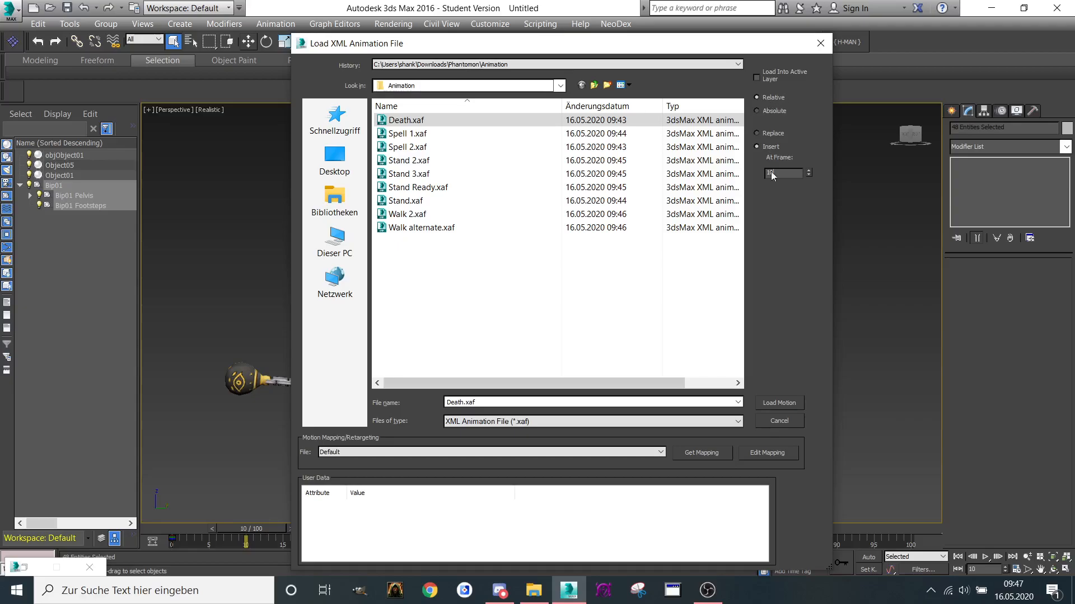
left_click(781, 402)
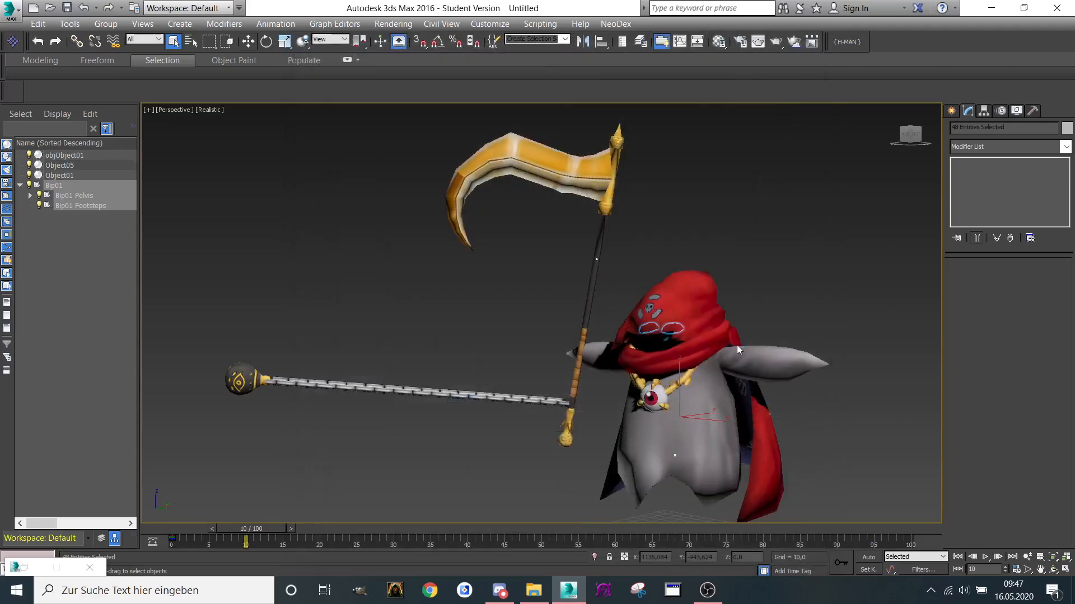
left_click_drag(267, 523, 622, 504)
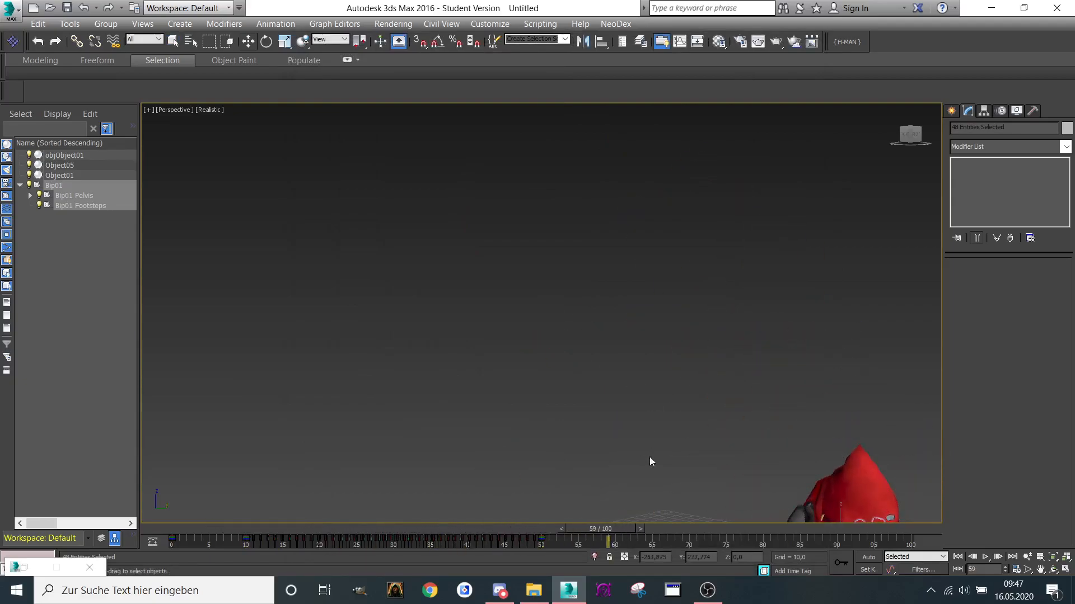
middle_click_drag(608, 440, 579, 369)
scroll(579, 369, "down", 3)
left_click_drag(598, 530, 265, 574)
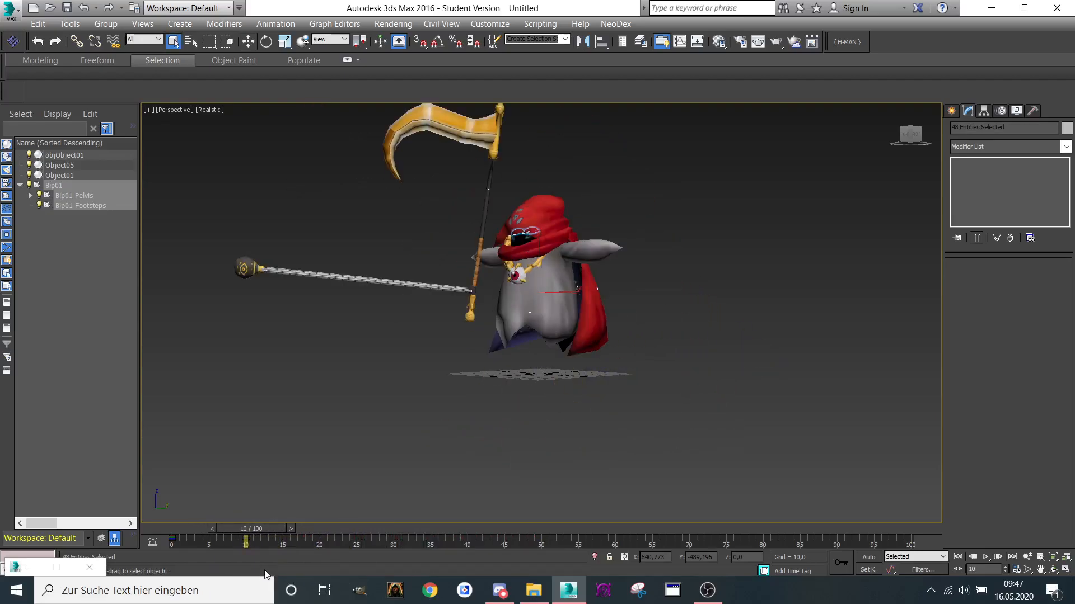
Load the Death.xaf motion again onto the Bip01 hierarchy, inserted at frame 10.
left_click(276, 24)
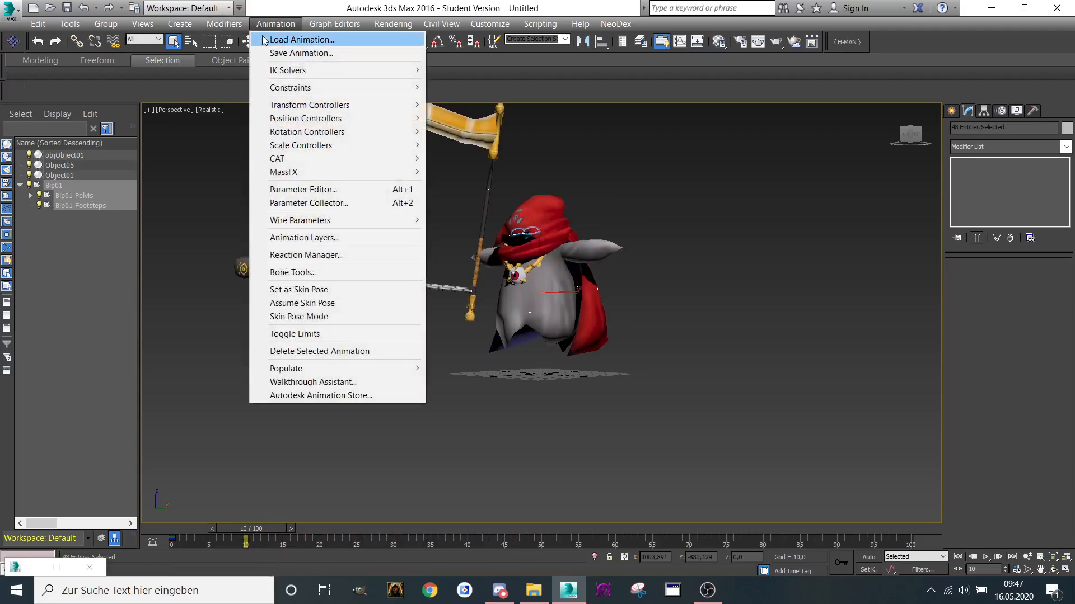
left_click(266, 40)
left_click(430, 123)
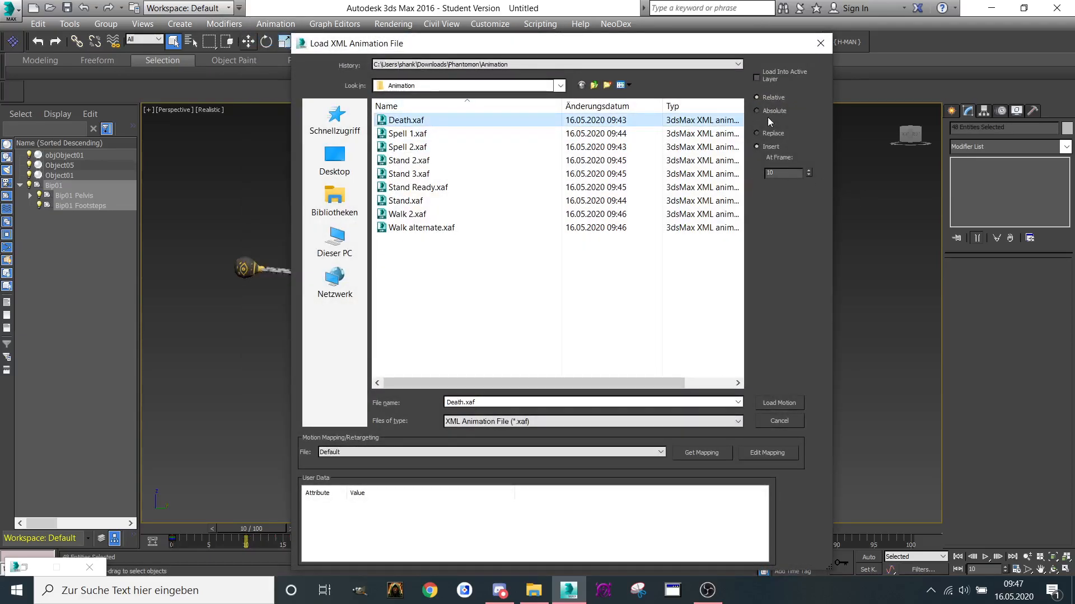
left_click(765, 401)
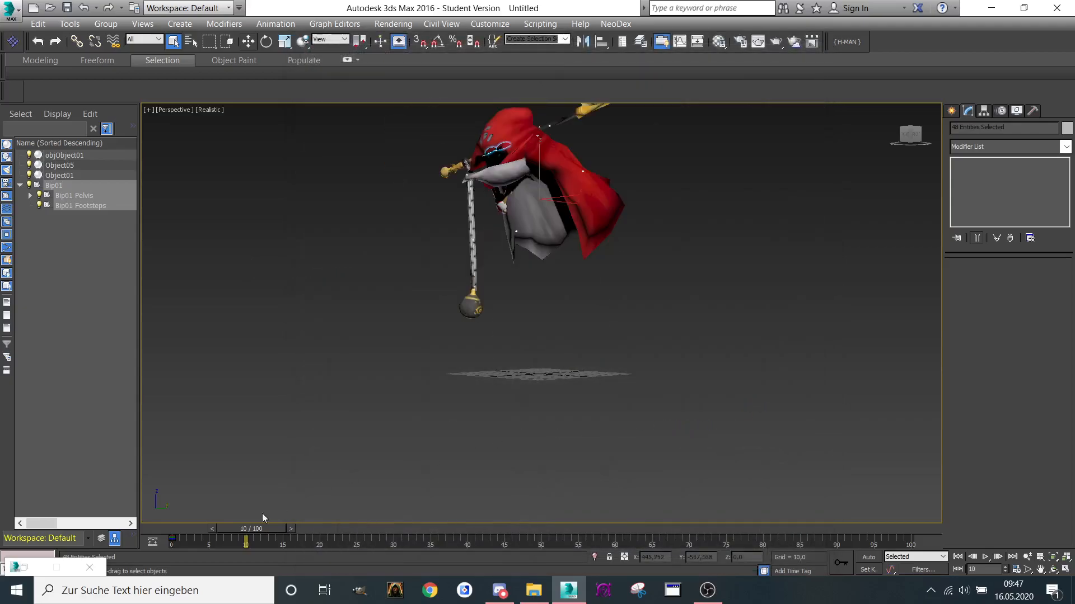
Load Spell 1.xaf onto the Bip01 hierarchy, inserted at frame 60, and scrub through the combined motions.
left_click_drag(246, 530, 604, 563)
left_click(274, 23)
left_click(280, 39)
left_click(391, 139)
left_click_drag(635, 45, 546, 44)
left_click(693, 169)
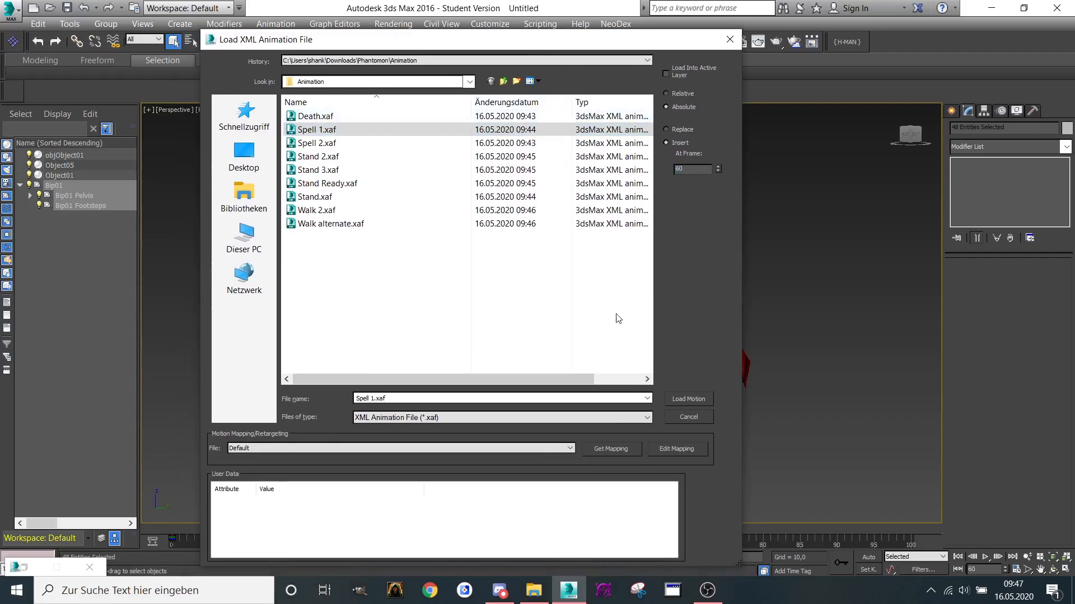
left_click(694, 398)
left_click_drag(633, 528, 261, 528)
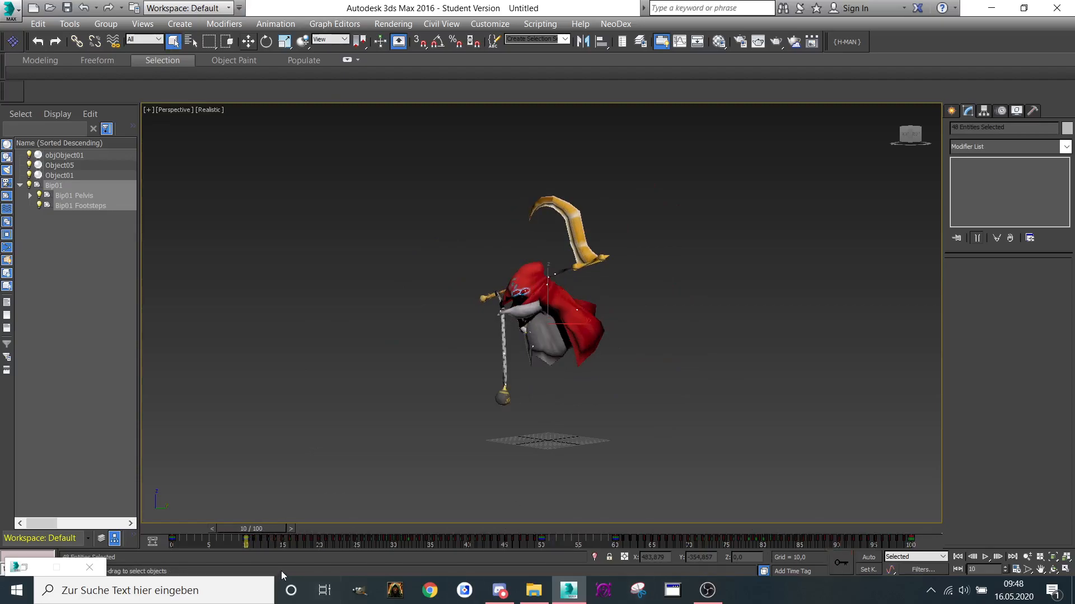
left_click_drag(247, 529, 616, 546)
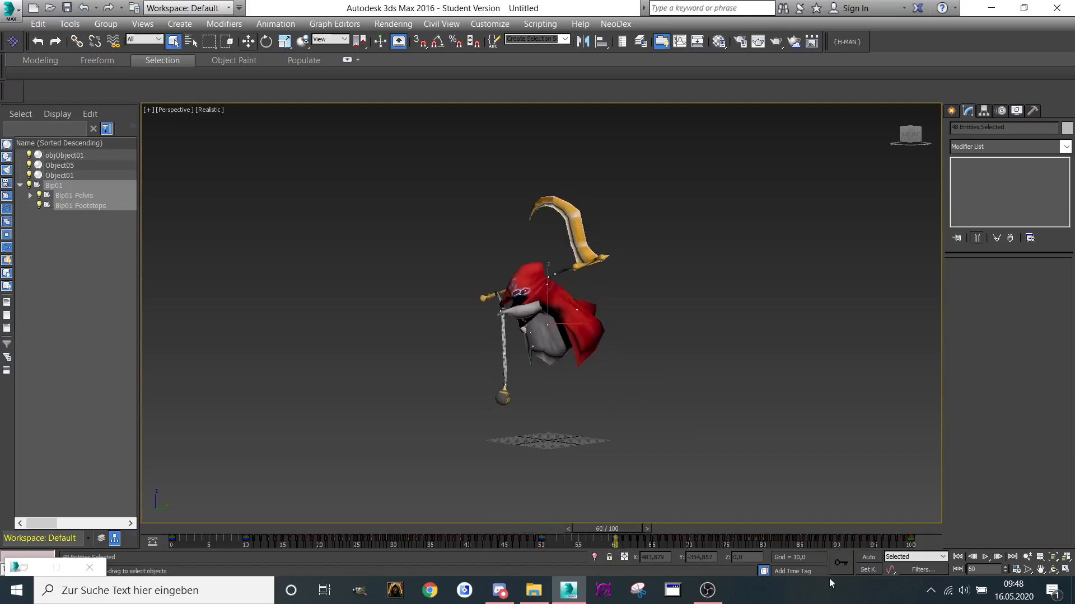
Open the Dope Sheet, maximize it and add a note track to Objects.
left_click(336, 24)
left_click(358, 53)
left_click(886, 127)
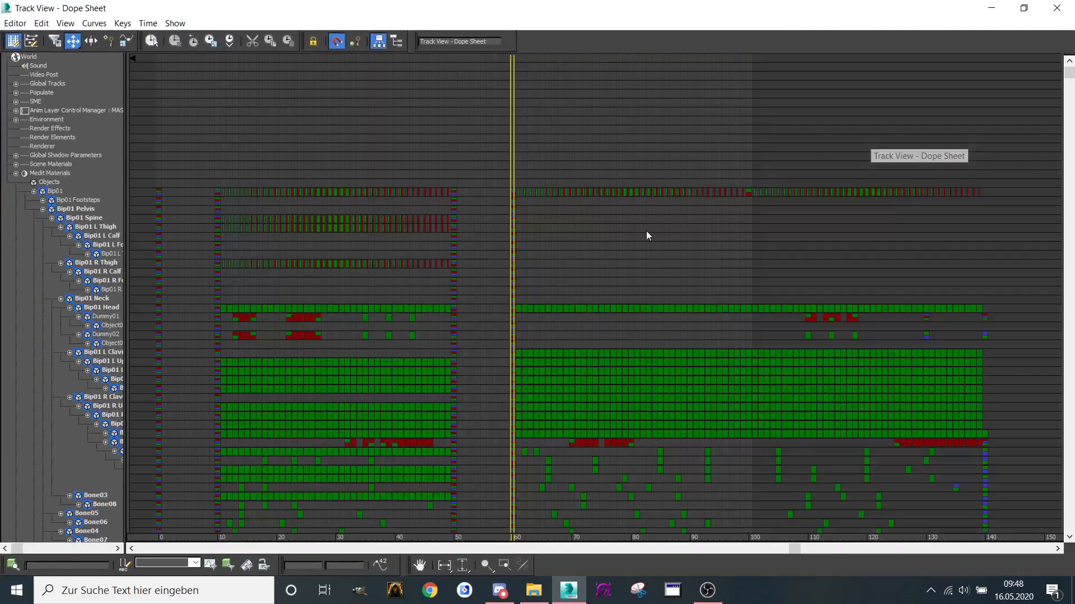
left_click(51, 181)
left_click(44, 26)
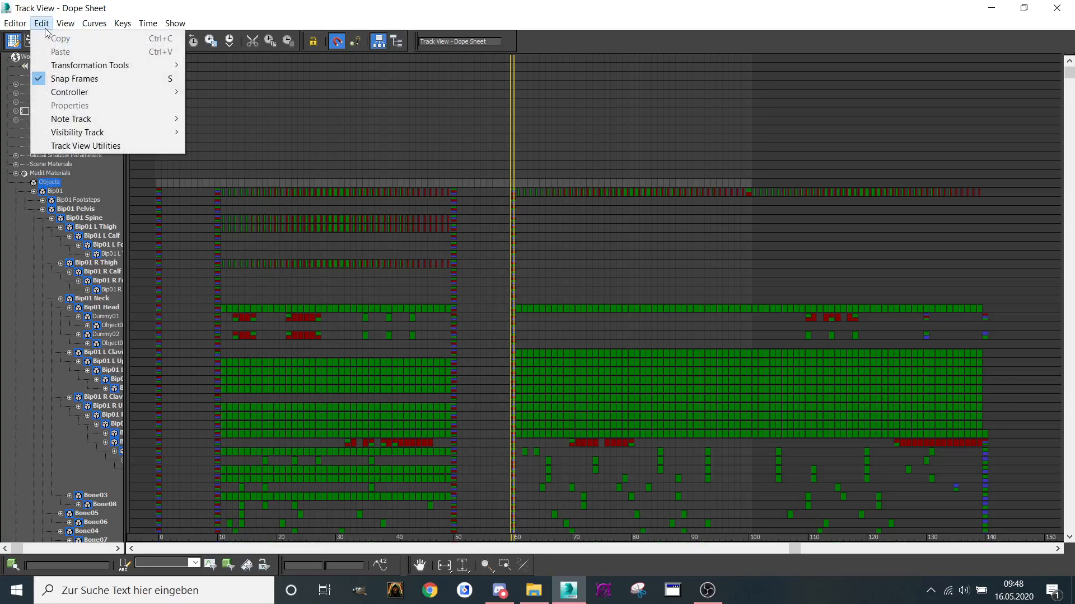
mouse_move(112, 118)
left_click(217, 122)
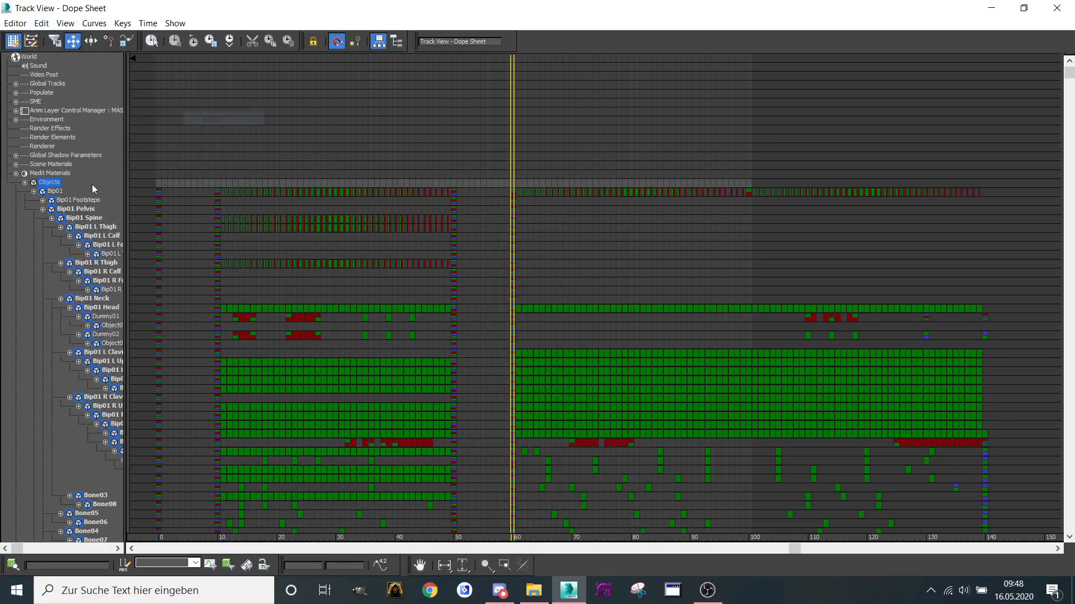
left_click(53, 192)
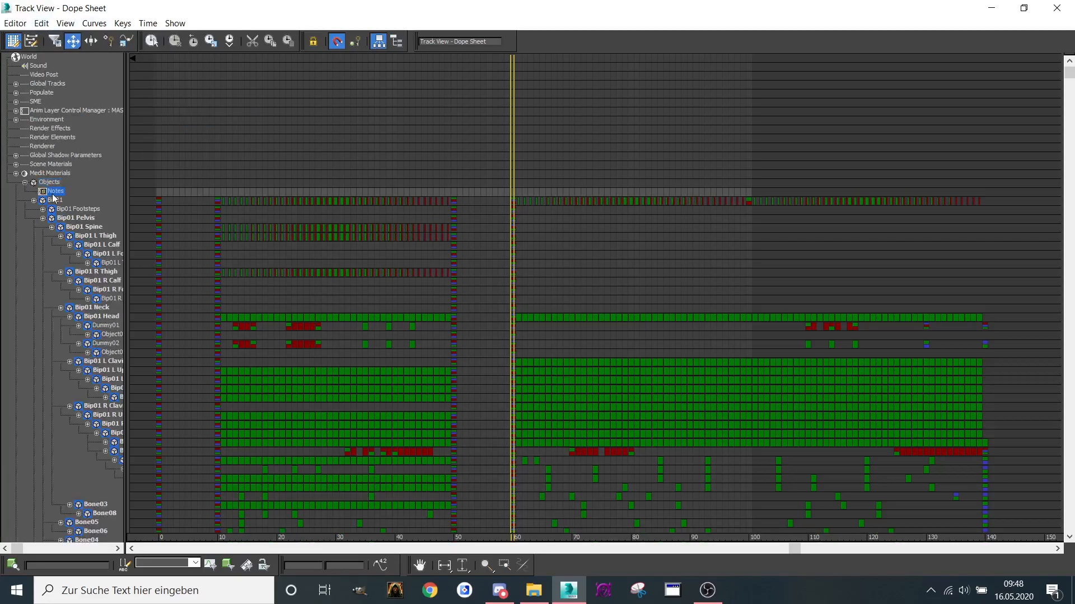
Mark the Death motion on the note track with "Death" note keys at frames 10 and 50.
left_click(109, 41)
left_click(218, 191)
right_click(271, 131)
double_click(218, 192)
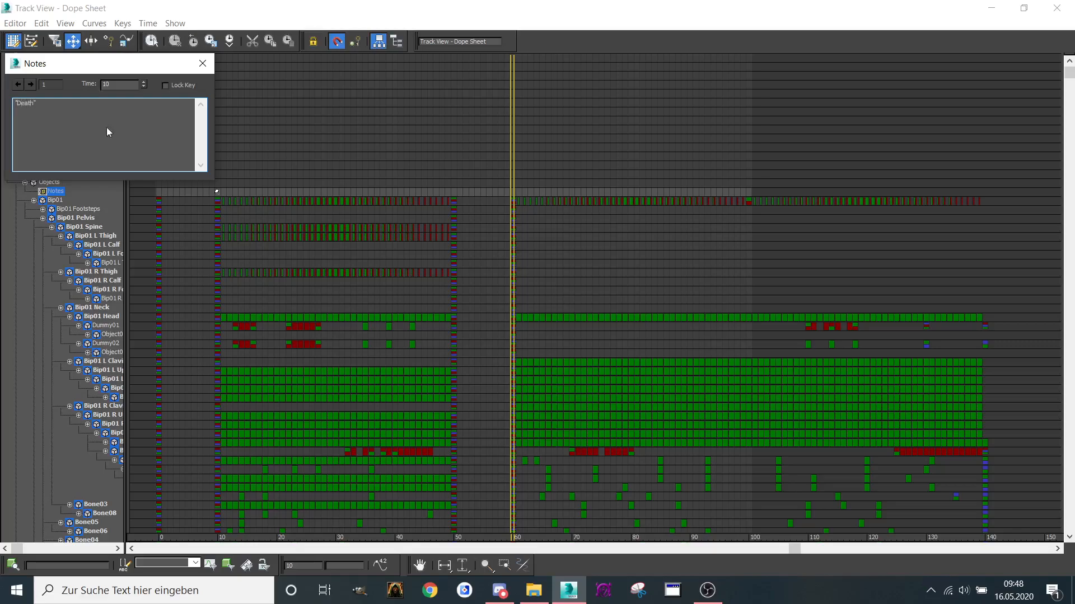
left_click(203, 63)
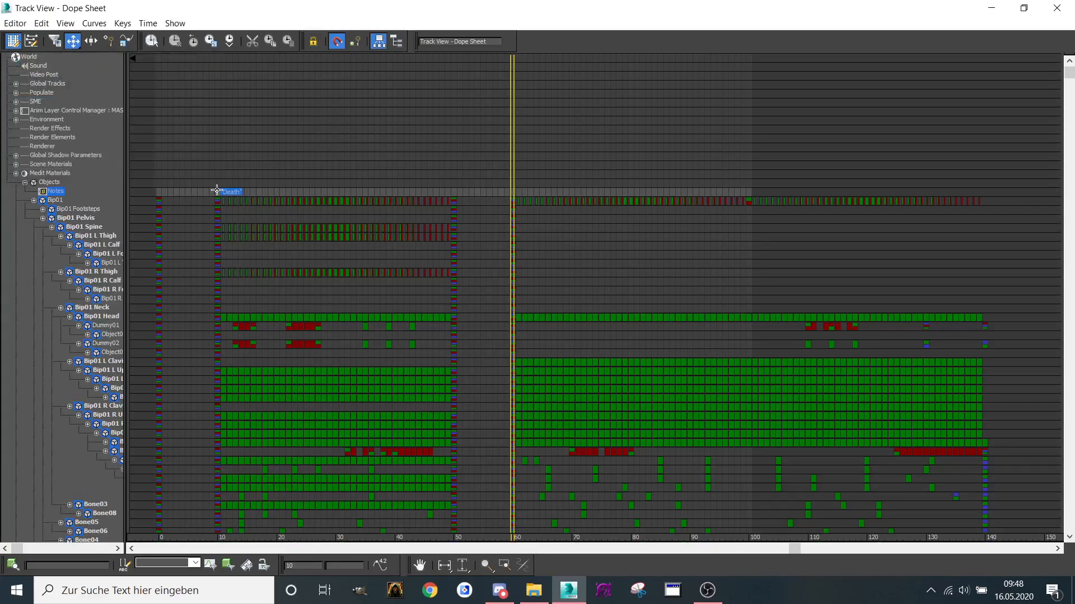
left_click_drag(221, 190, 455, 193)
Mark the Spell 1 motion with copied note keys reading "Spell 1" at frames 60 and 140, then close the Dope Sheet.
left_click_drag(452, 191, 510, 194, "shift")
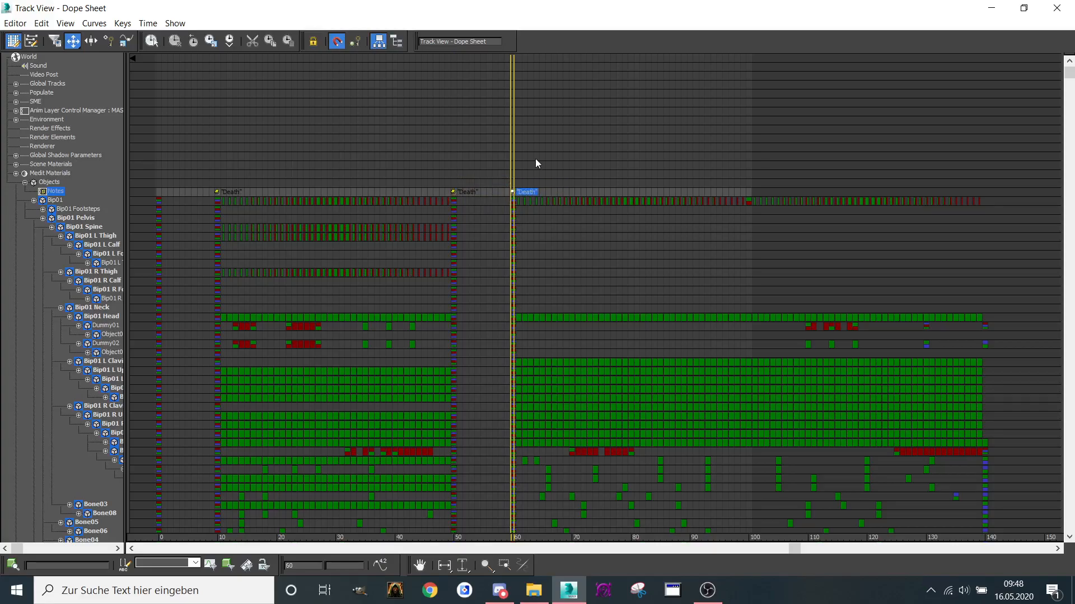
right_click(513, 191)
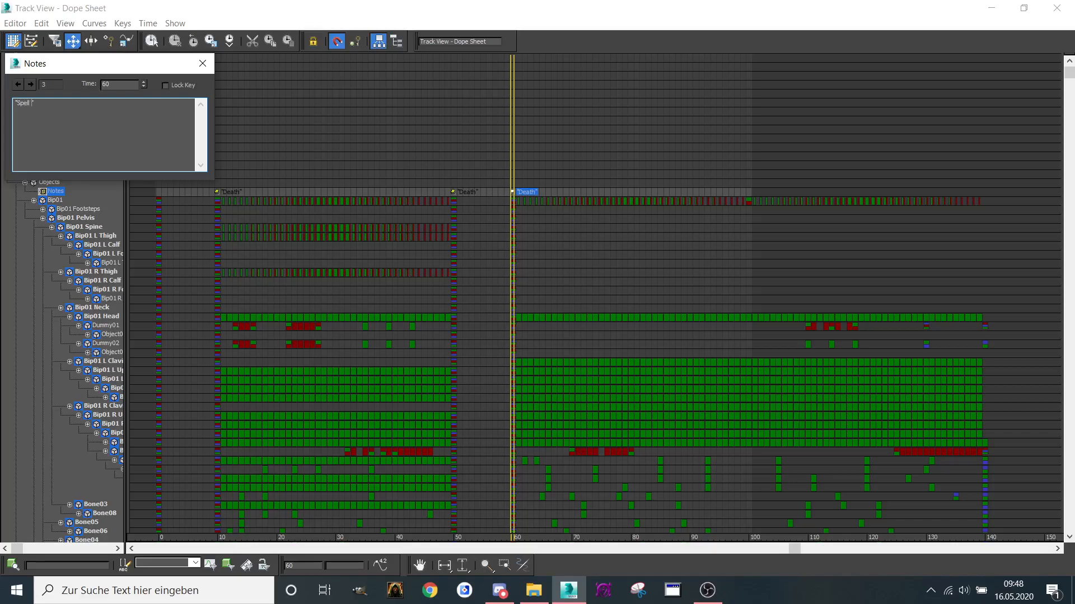
left_click(203, 70)
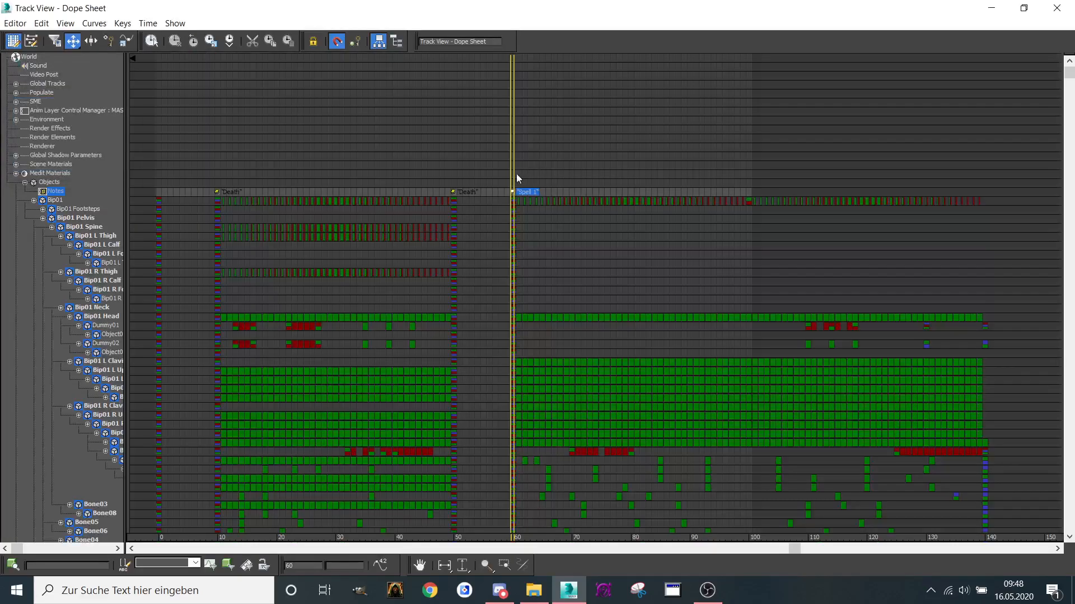
left_click_drag(511, 191, 985, 185, "shift")
left_click(1056, 8)
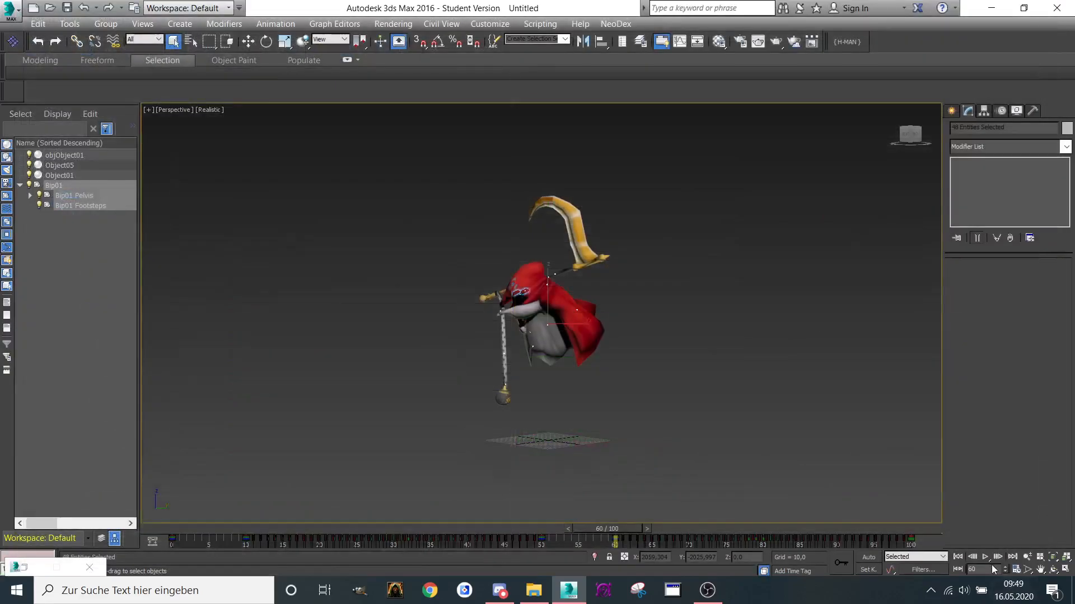
Set the animation range to start at frame 100 and end at frame 200, and go to frame 150.
left_click(1015, 570)
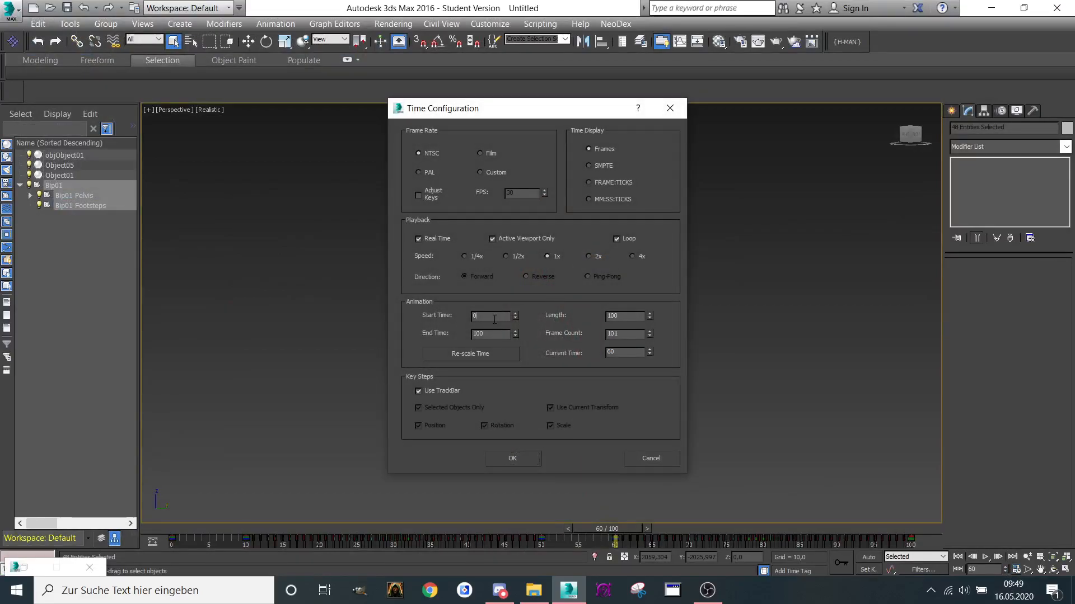
type("100")
key("Tab")
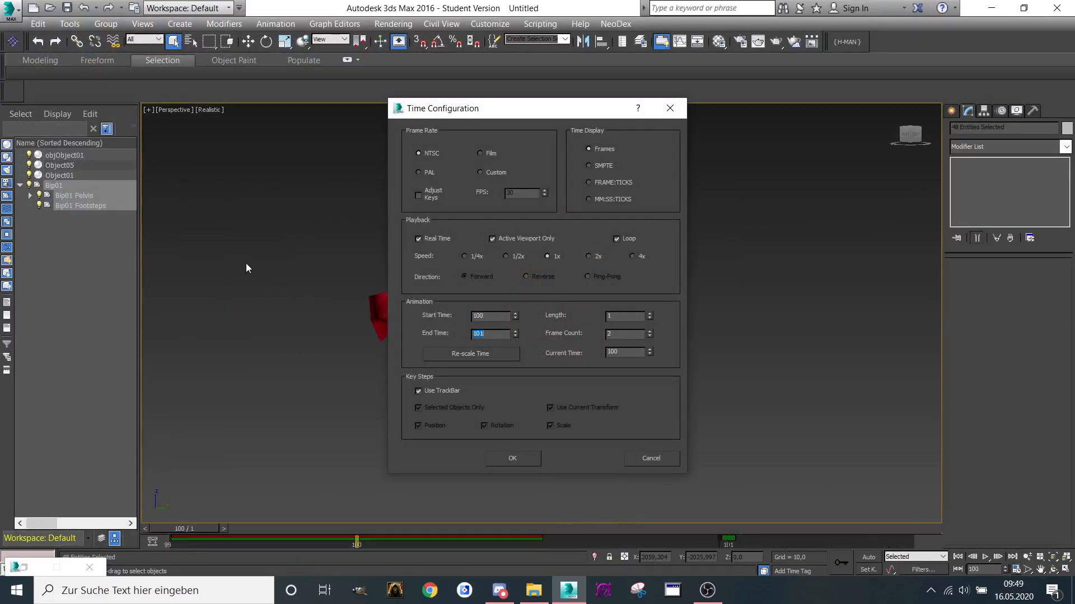
key("Return")
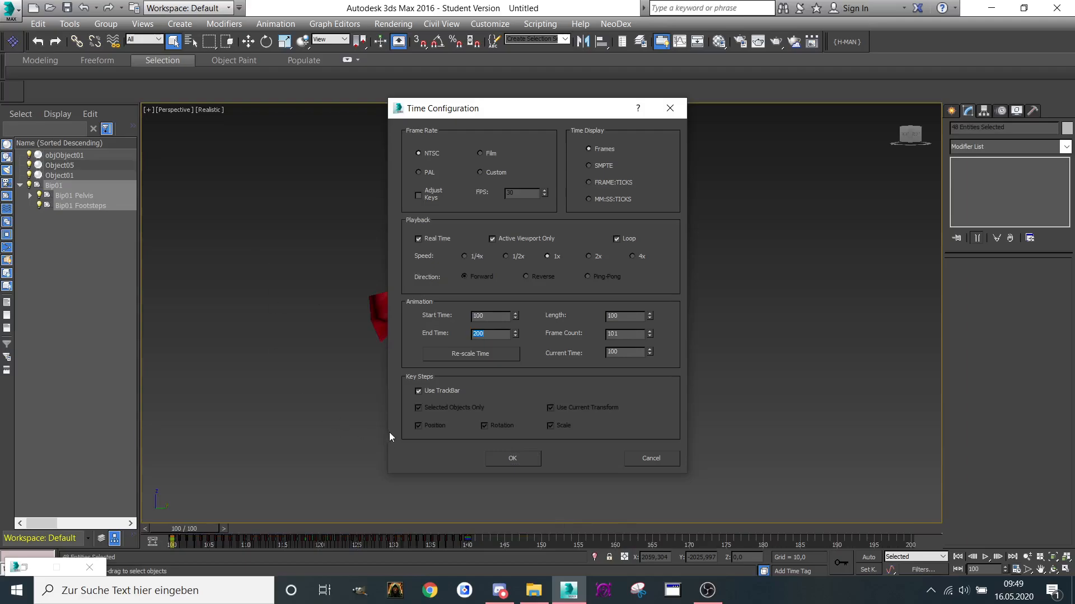
left_click(510, 458)
left_click_drag(193, 529, 556, 530)
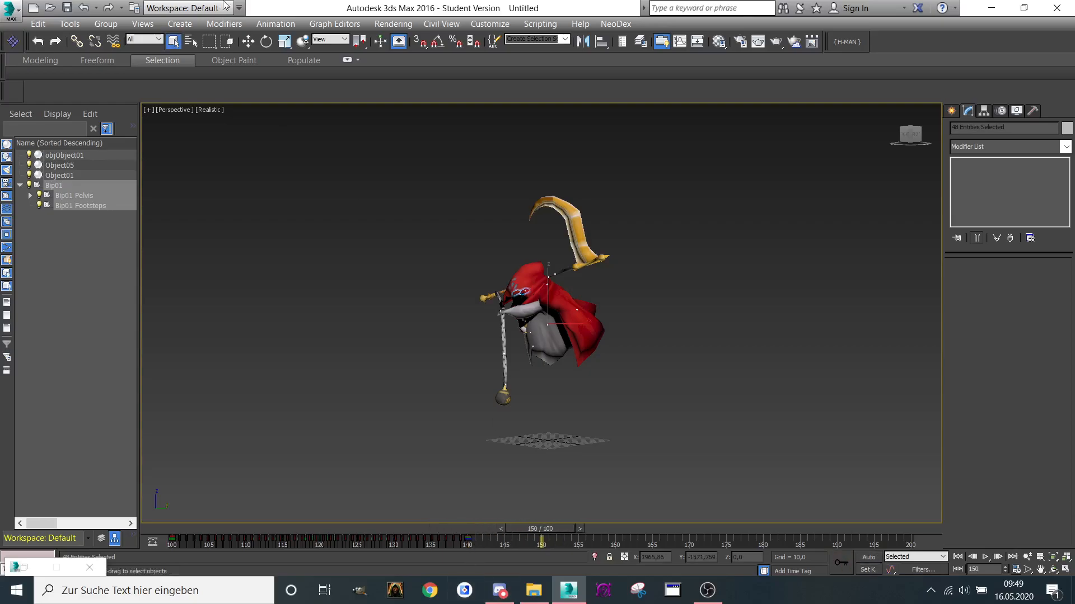
Load Spell 2.xaf onto the selected Bip01 hierarchy, inserted at frame 150.
left_click(275, 23)
left_click(300, 39)
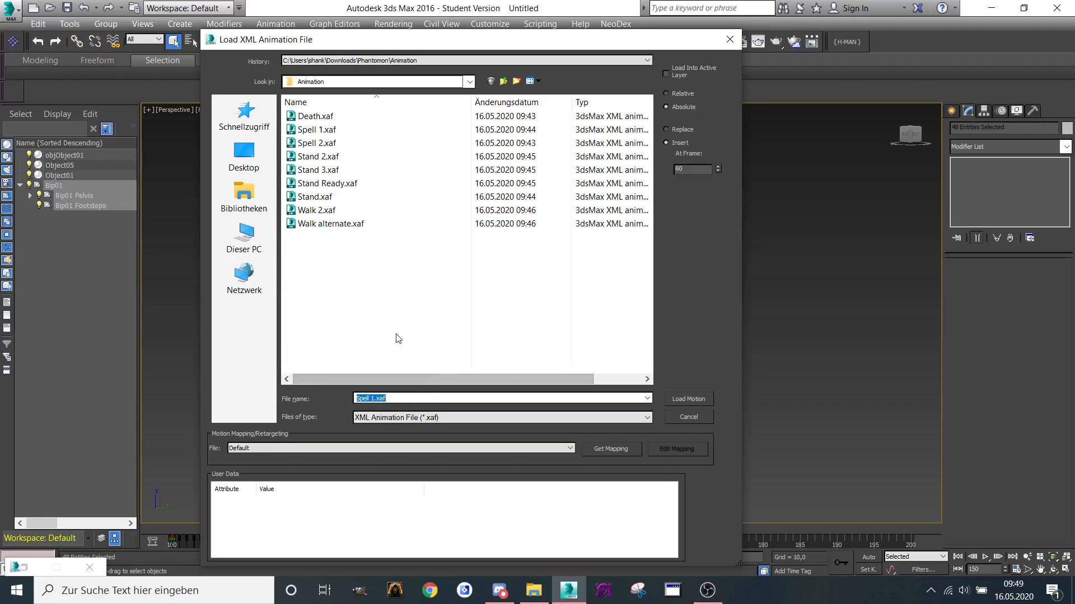
left_click(322, 146)
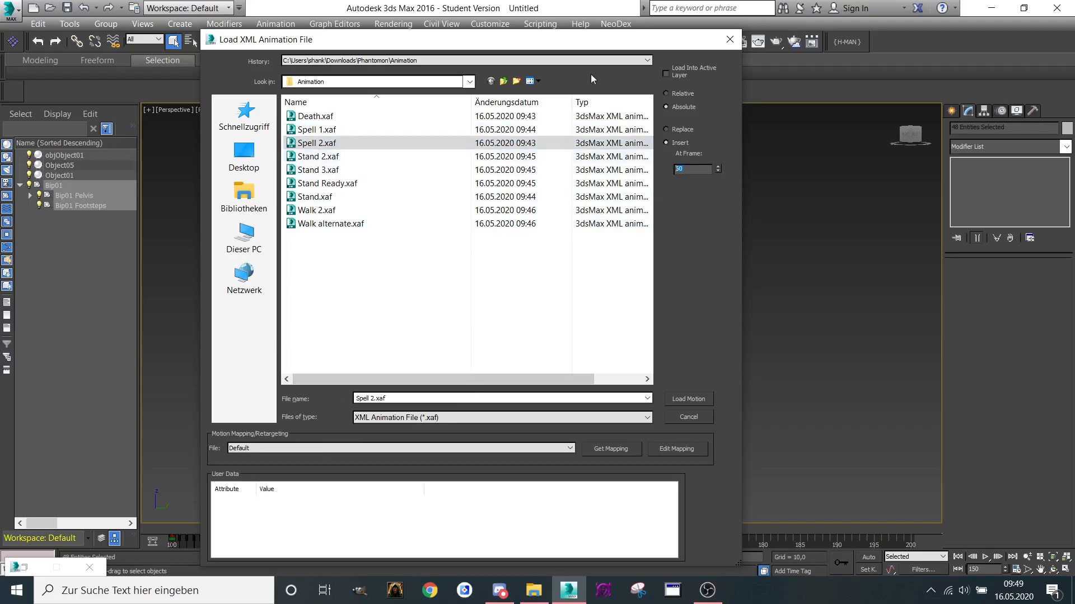
mouse_move(580, 32)
left_mouse_down()
mouse_move(1026, 48)
mouse_move(596, 42)
left_mouse_up()
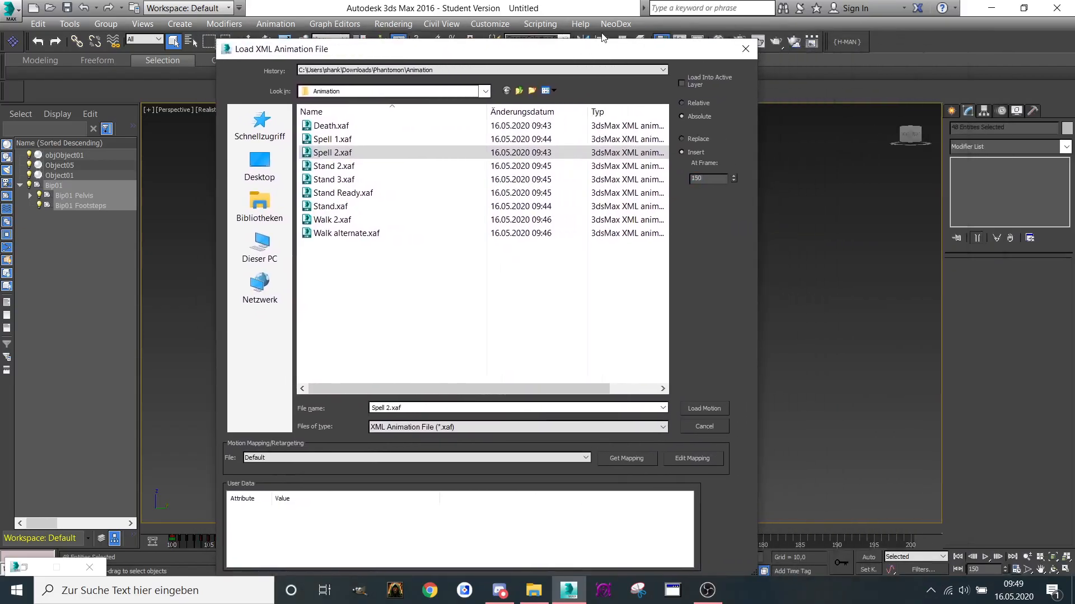
left_click(721, 409)
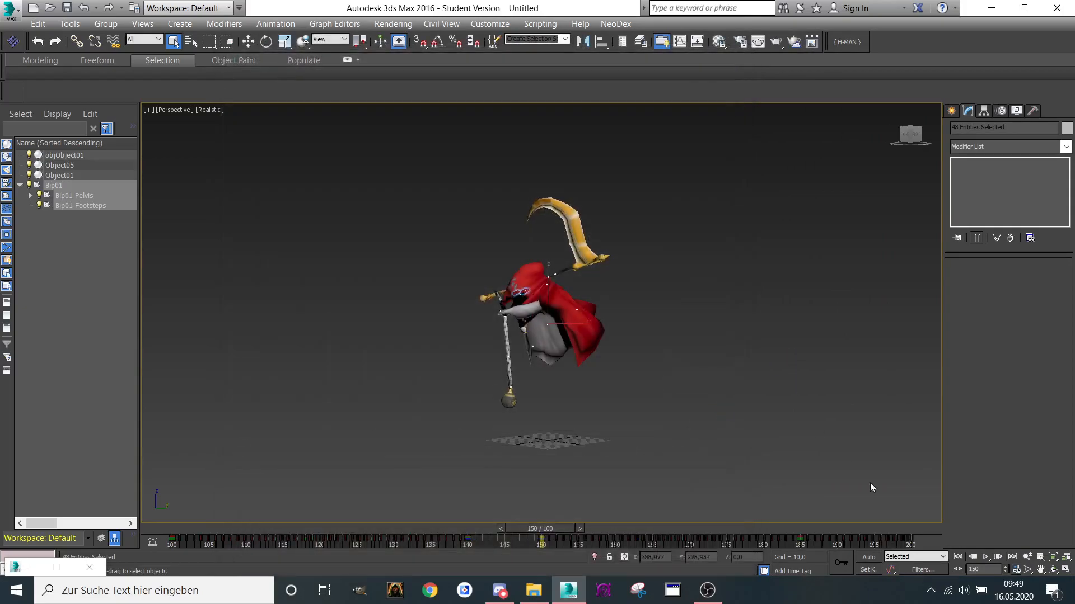
Mark the Spell 2 motion in the Dope Sheet with copied note keys reading "Spell 2" at frames 150 and 220.
left_click(334, 24)
left_click(358, 53)
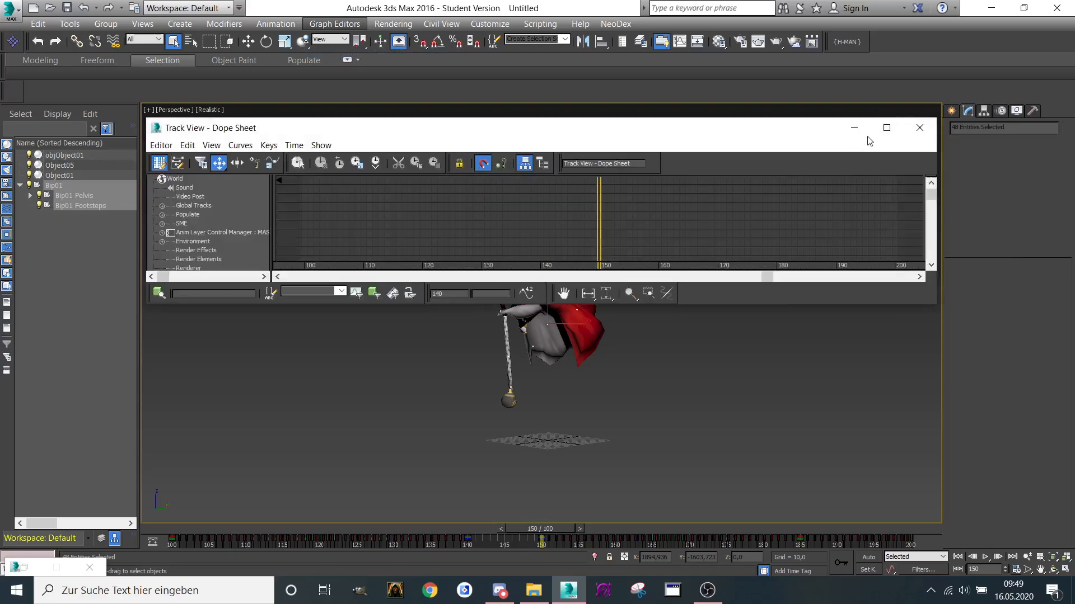
double_click(864, 136)
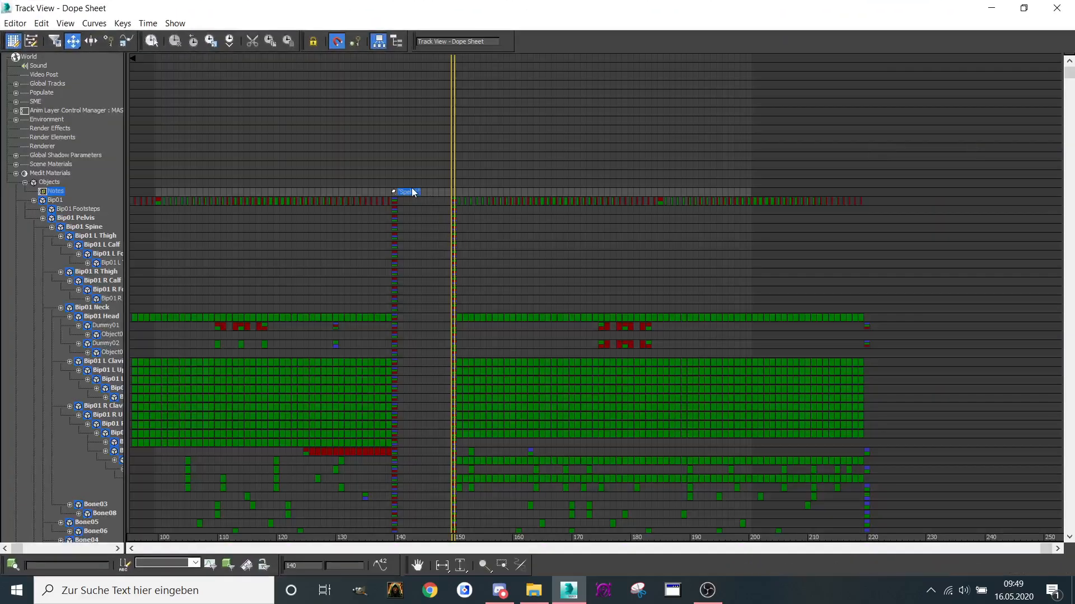
left_click_drag(400, 192, 449, 191, "shift")
right_click(451, 192)
left_click(300, 136)
double_click(452, 192)
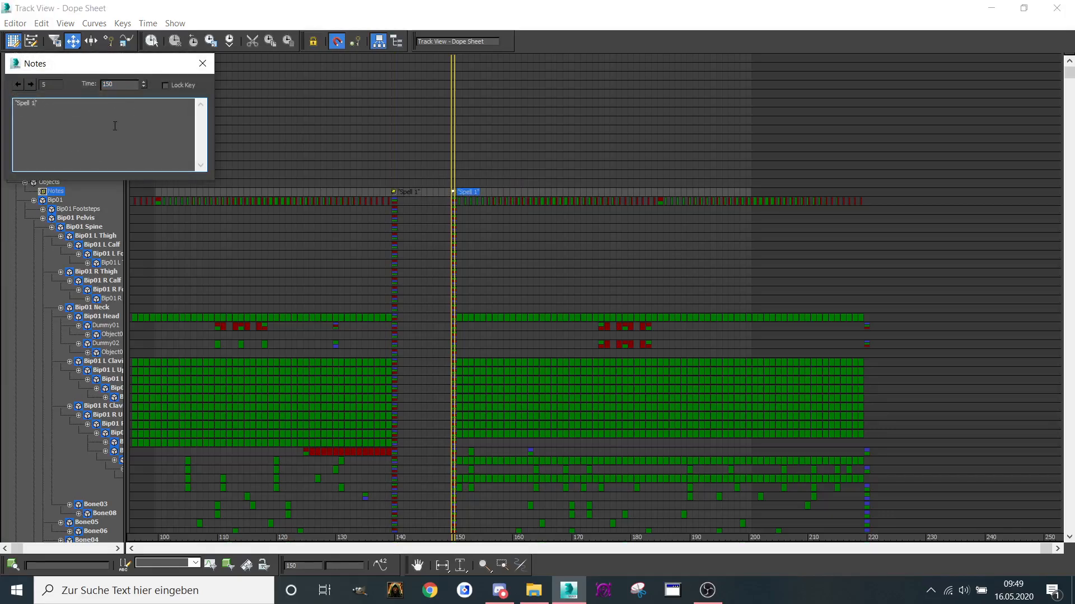
type("2")
left_click(203, 64)
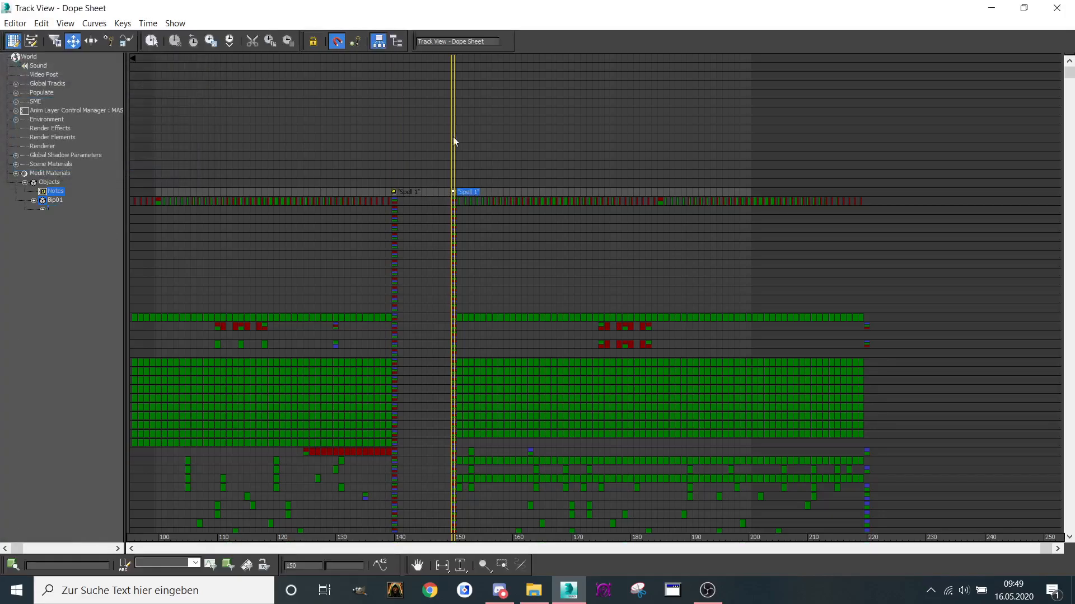
left_click_drag(452, 192, 866, 190)
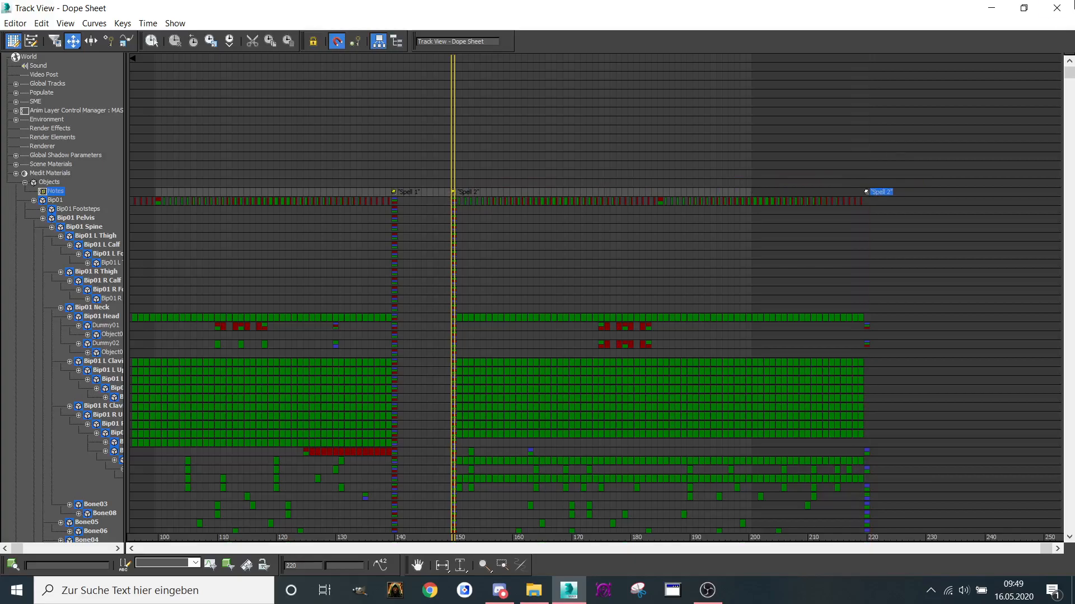
left_click(991, 8)
Set the animation range to start at frame 200 and end at frame 300, and go to frame 230.
left_click(1016, 570)
type("200")
key("Return")
key("Tab")
type("300")
key("Return")
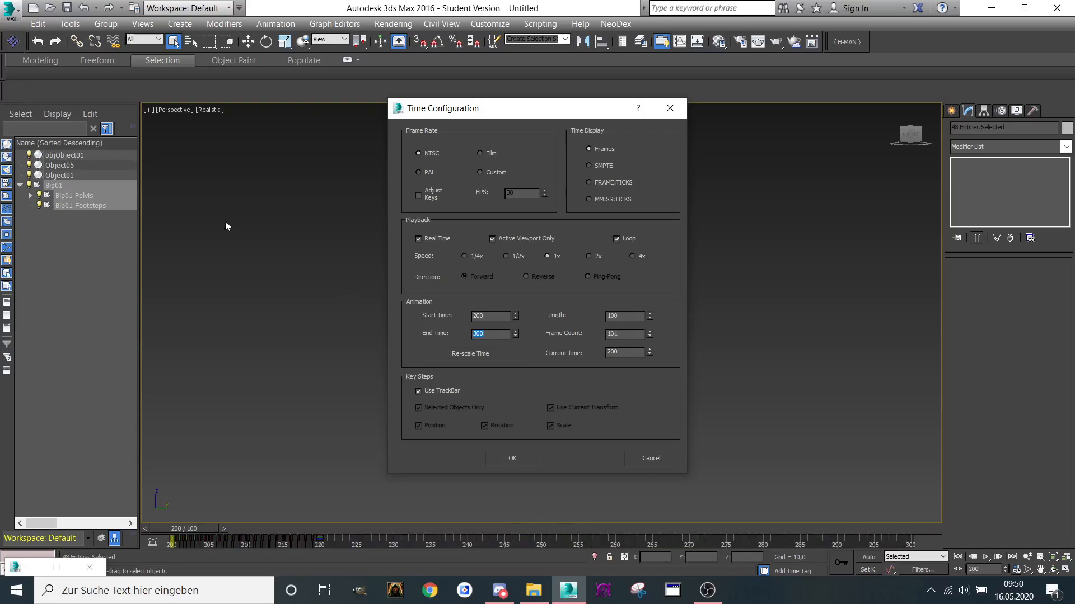
left_click(509, 459)
left_click_drag(203, 529, 415, 536)
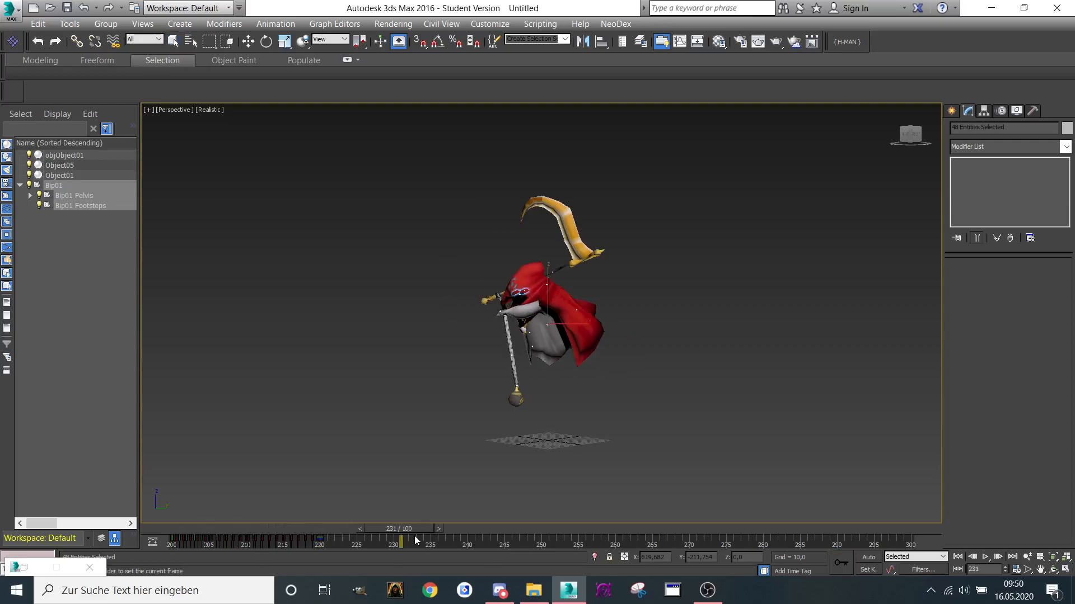
Load Stand 2.xaf onto the Bip01 hierarchy, inserted at frame 230.
left_click(276, 24)
left_click(302, 36)
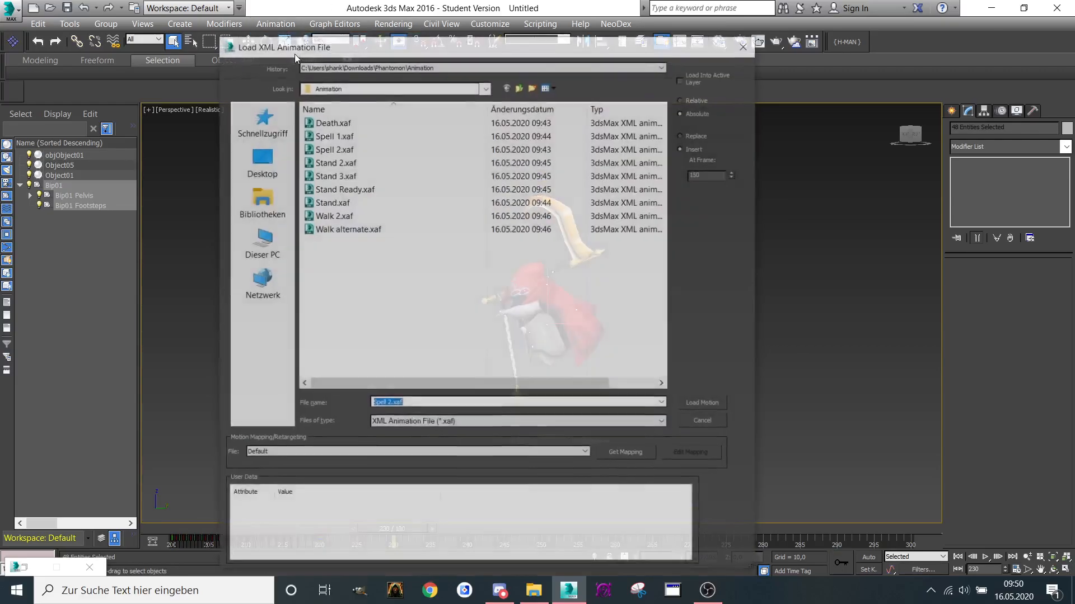
left_click(346, 162)
double_click(699, 175)
left_click_drag(620, 51, 738, 50)
type("30")
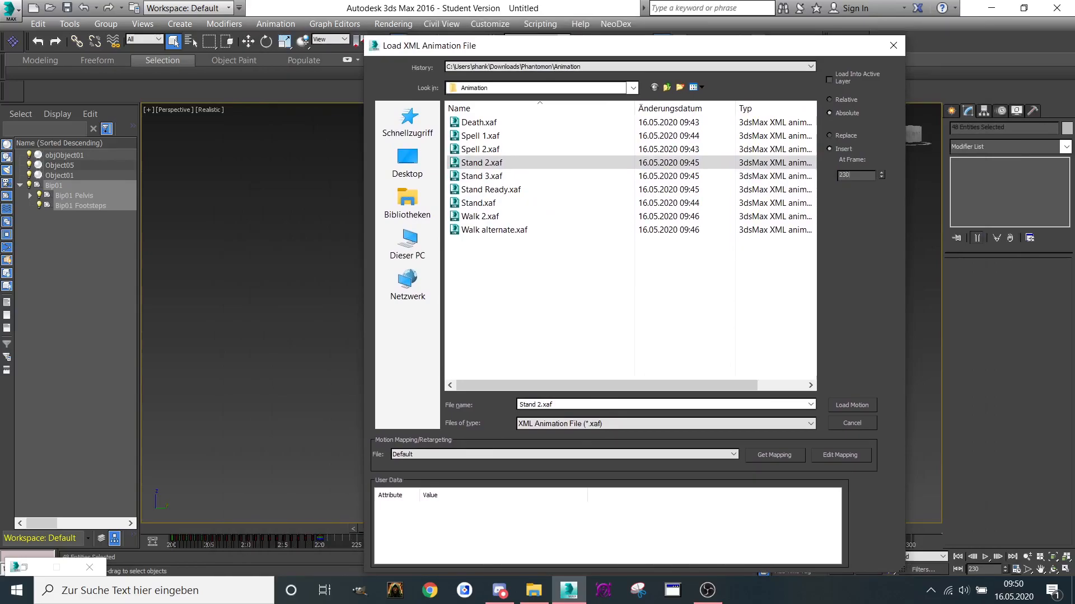
left_click(862, 405)
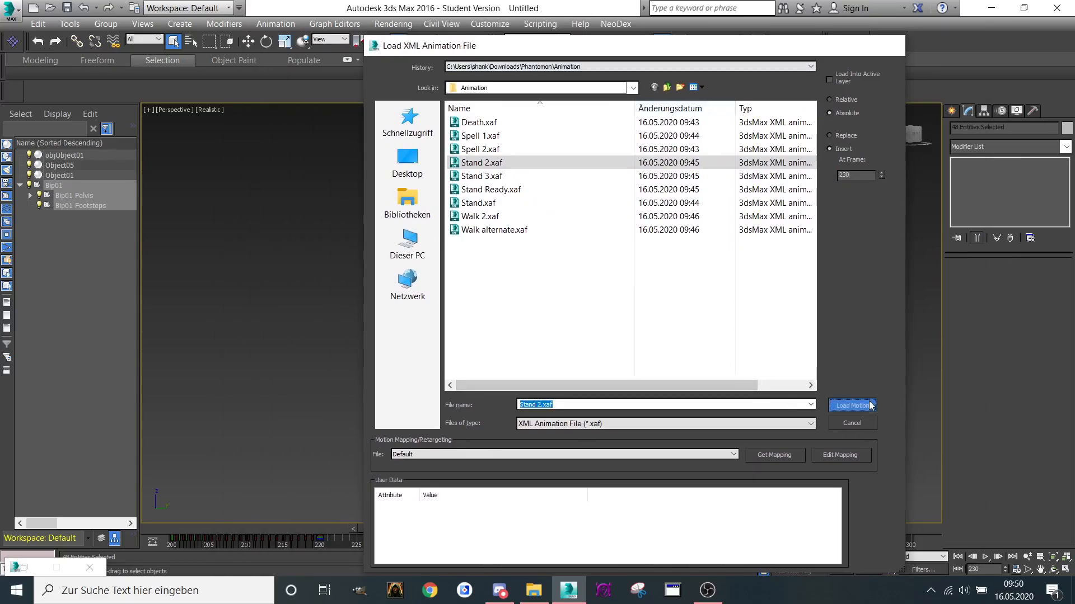
mouse_move(390, 525)
left_mouse_down()
mouse_move(649, 506)
mouse_move(746, 532)
mouse_move(407, 532)
mouse_move(389, 544)
left_mouse_up()
left_click(173, 42)
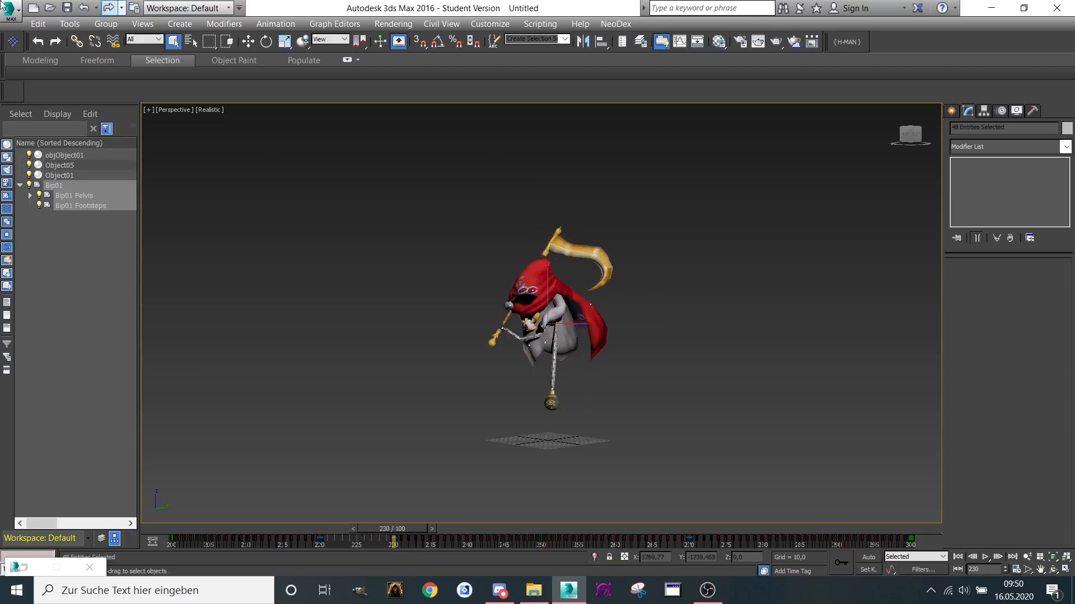
Mark the Stand 2 motion in the Dope Sheet with copied note keys reading "Stand 2" at frames 230 and 310.
left_click(335, 24)
left_click(358, 50)
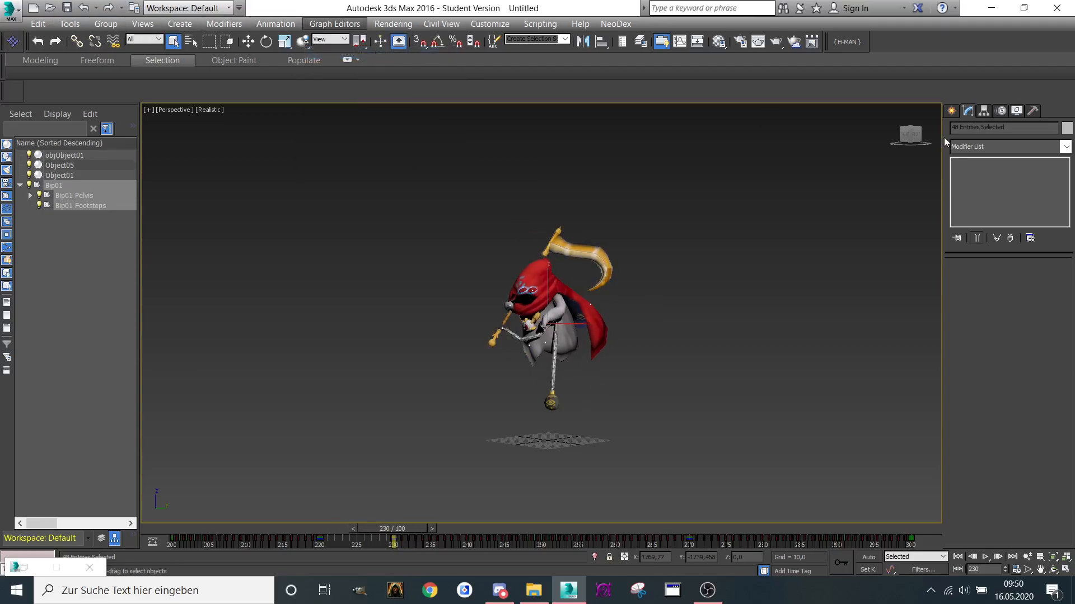
left_click(886, 128)
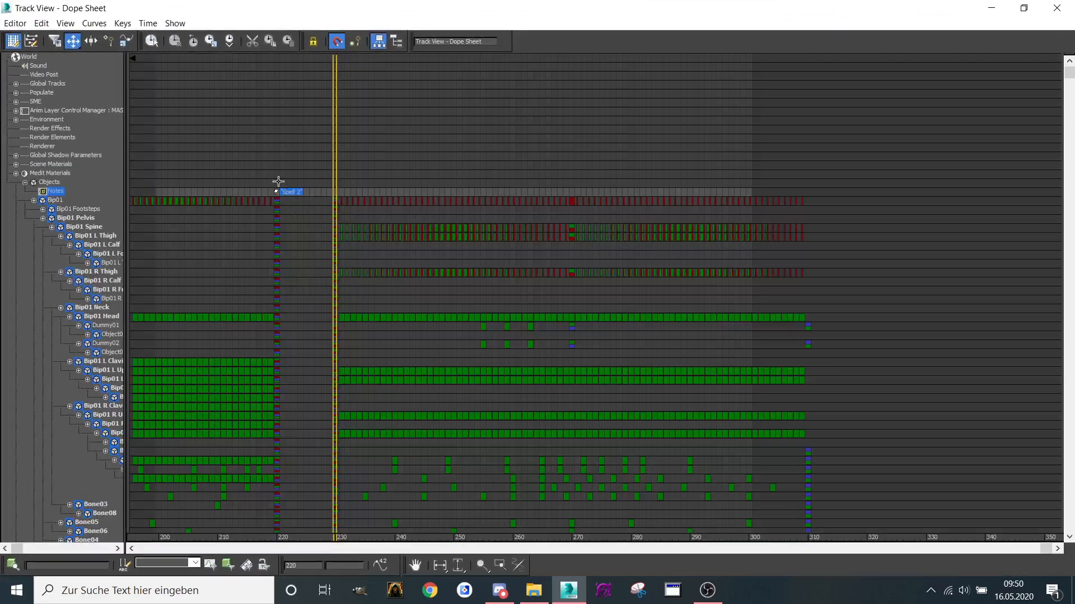
left_click_drag(275, 192, 332, 190, "shift")
right_click(333, 191)
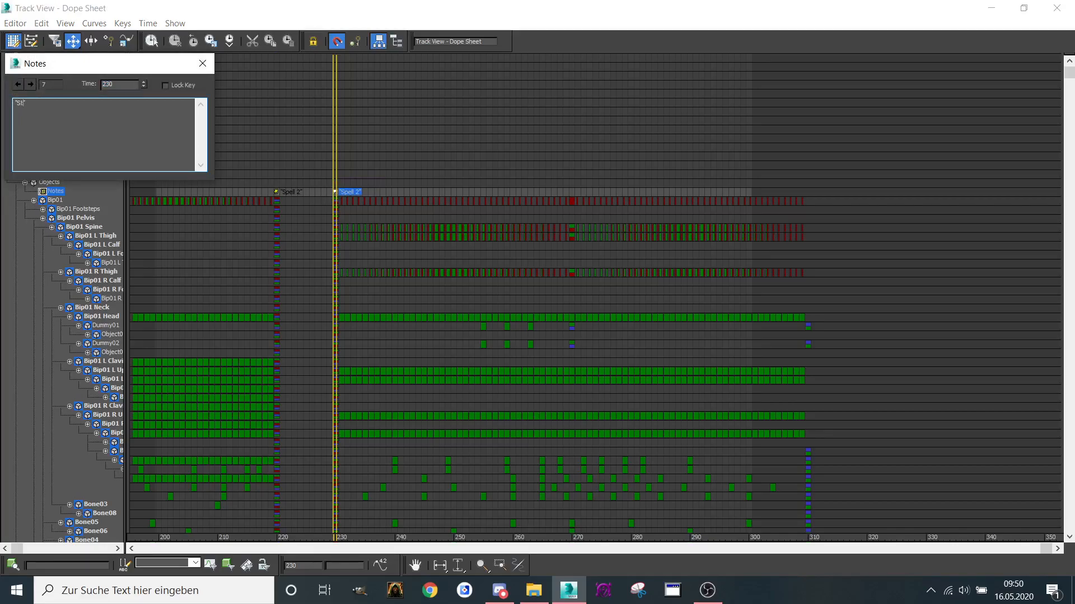
left_click(202, 63)
left_click_drag(334, 192, 805, 186, "shift")
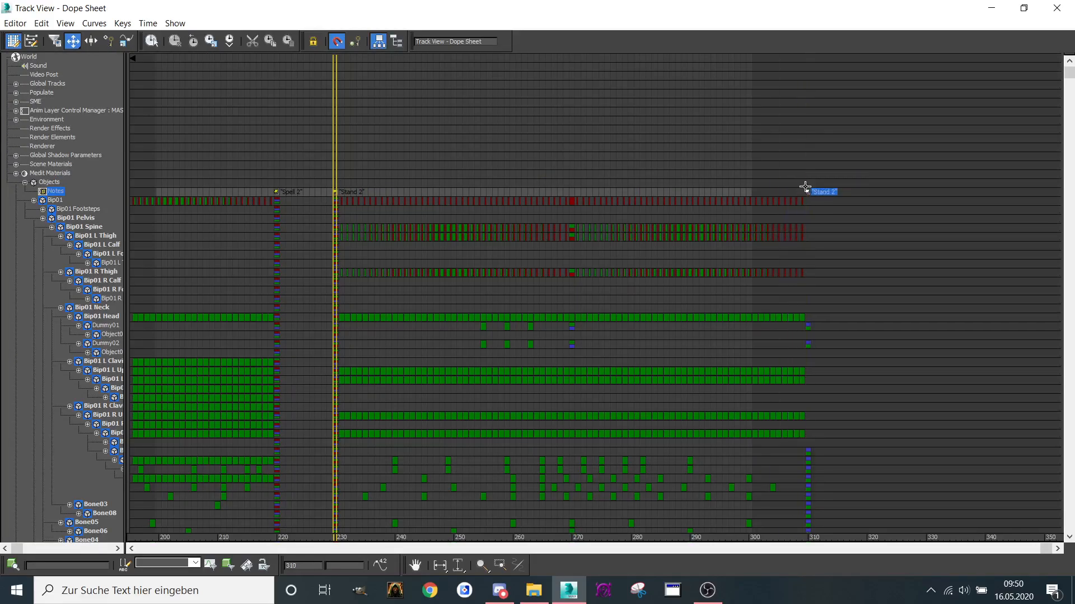
left_click(1057, 8)
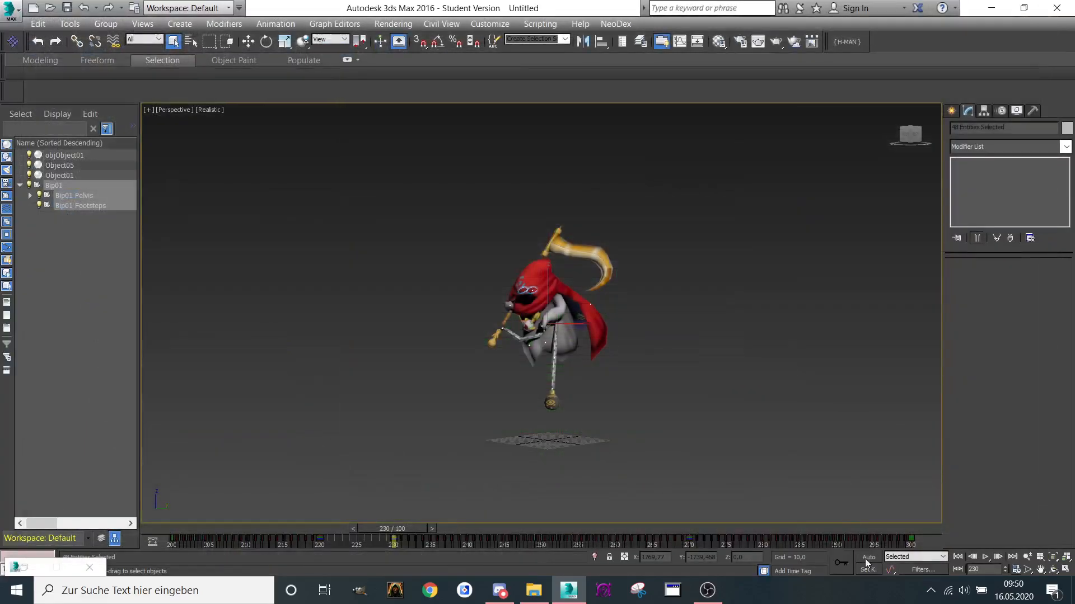
Set the animation range to start at frame 300 and end at frame 400, and go to frame 320.
left_click(1016, 569)
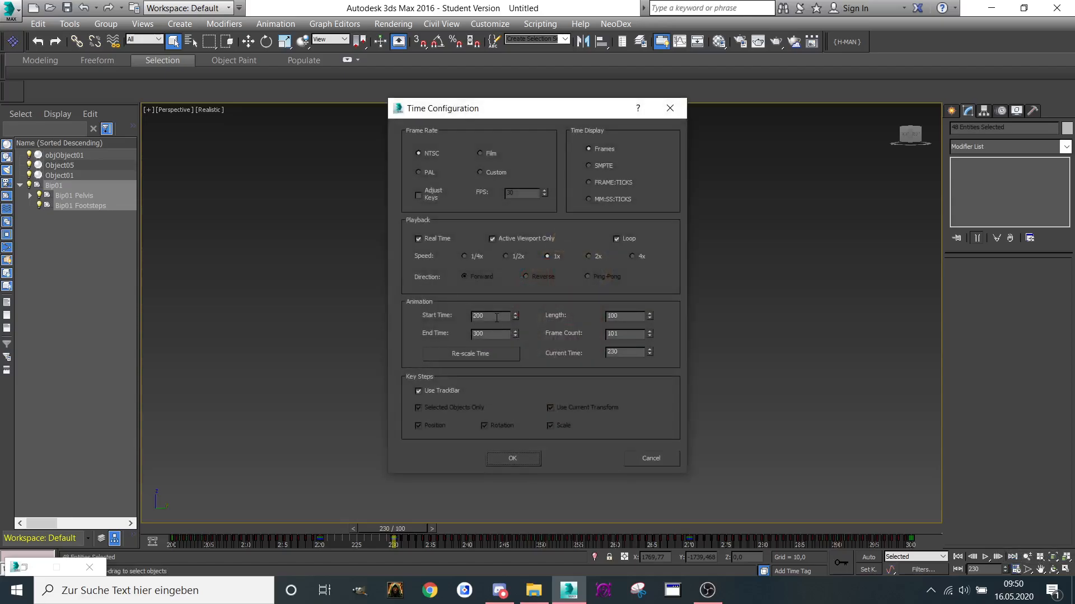
type("300")
key("Tab")
type("4")
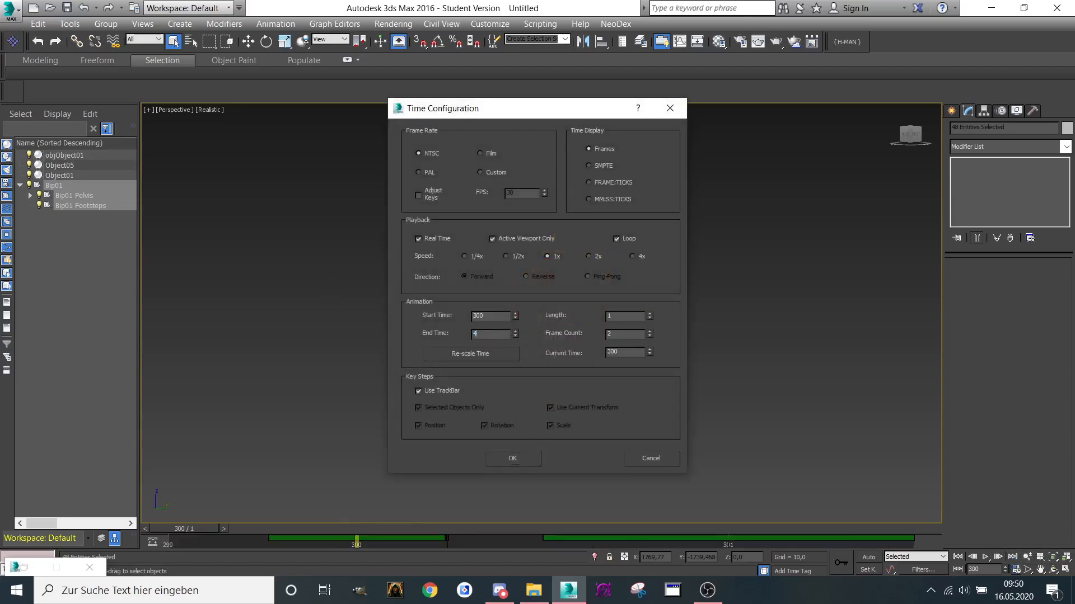
type("00")
key("Return")
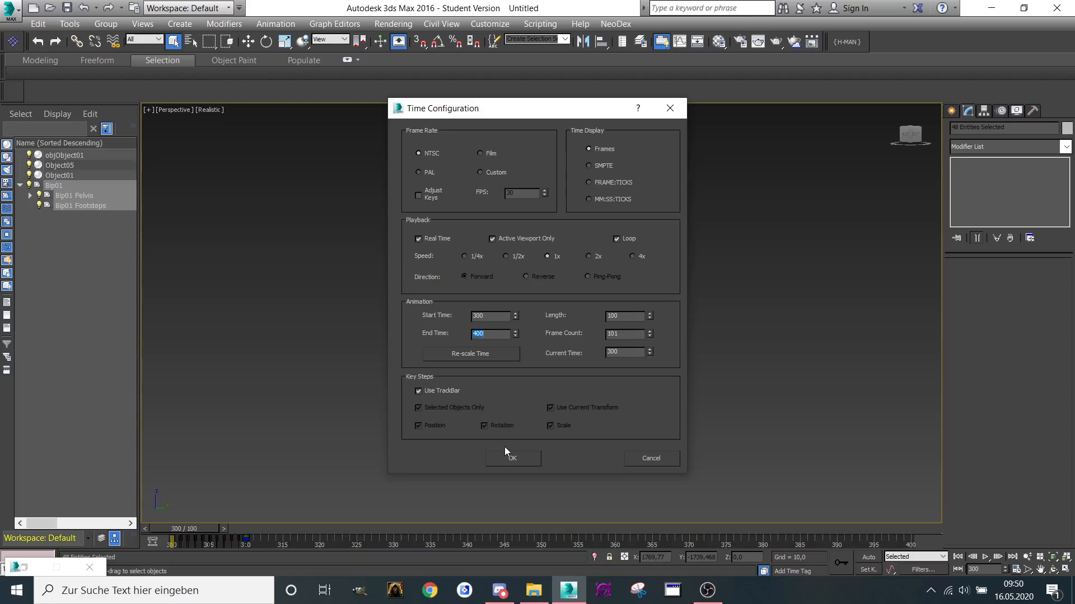
left_click(511, 460)
left_click_drag(178, 526, 357, 529)
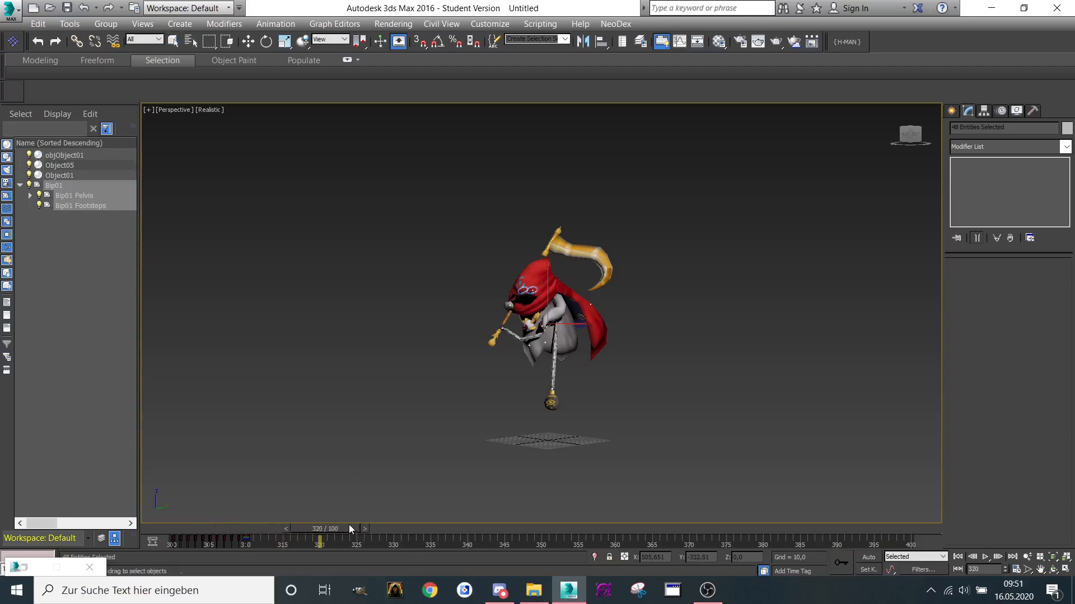
Load Stand 3.xaf onto the Bip01 hierarchy, inserted at frame 320, and scrub through it to frame 390.
left_click(275, 23)
left_click(282, 39)
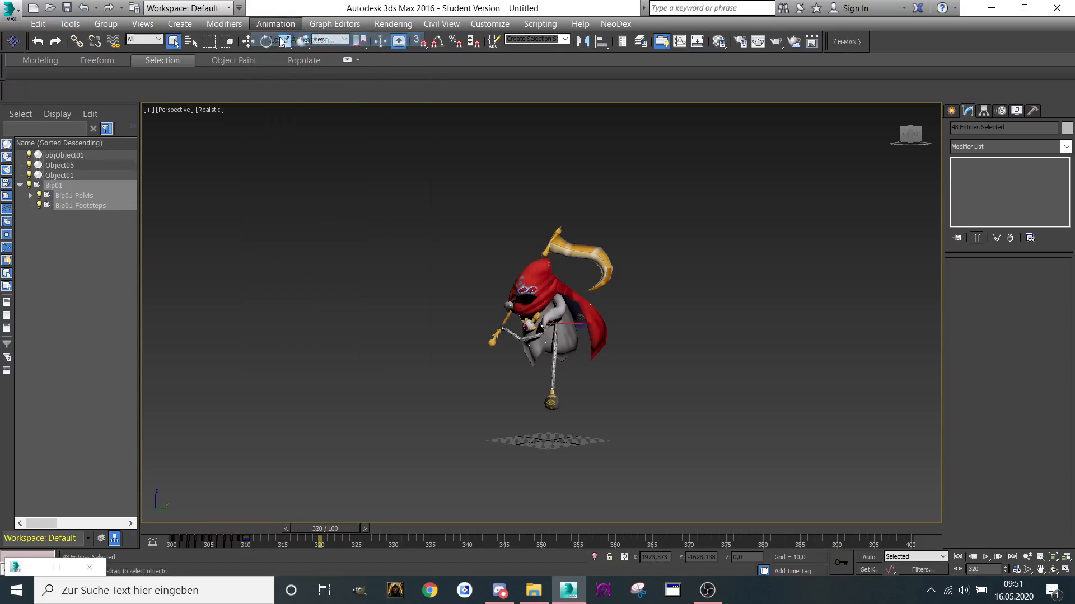
left_click(482, 175)
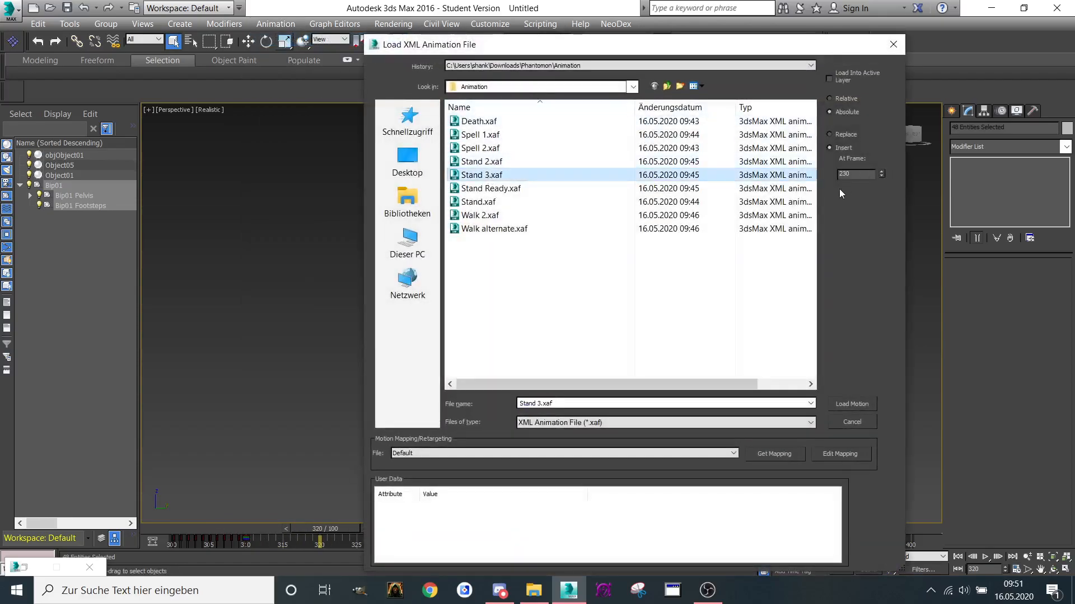
left_click_drag(856, 175, 733, 149)
type("3")
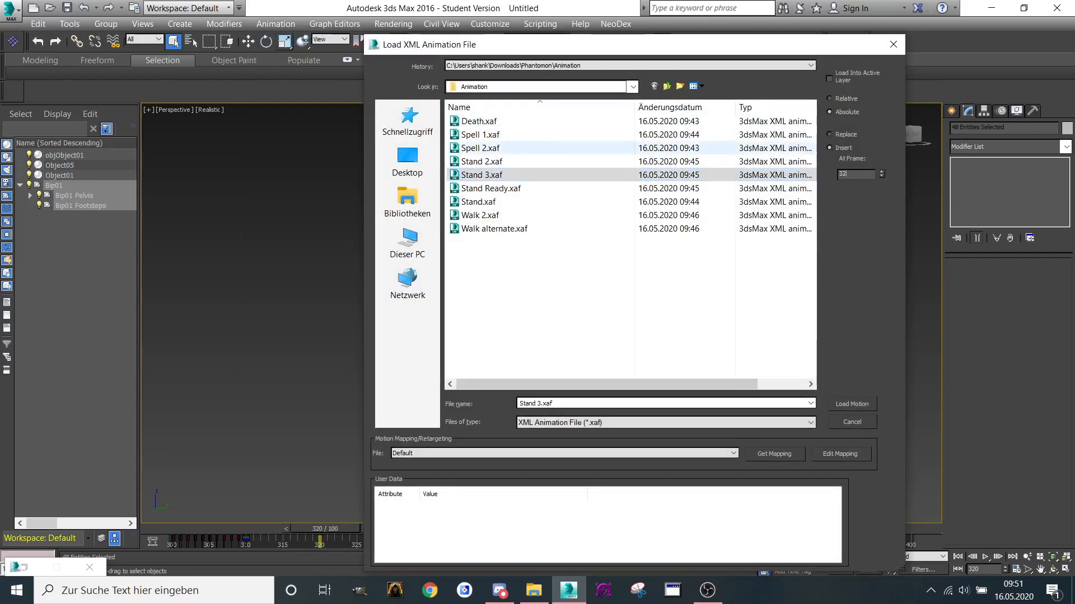
left_click(852, 403)
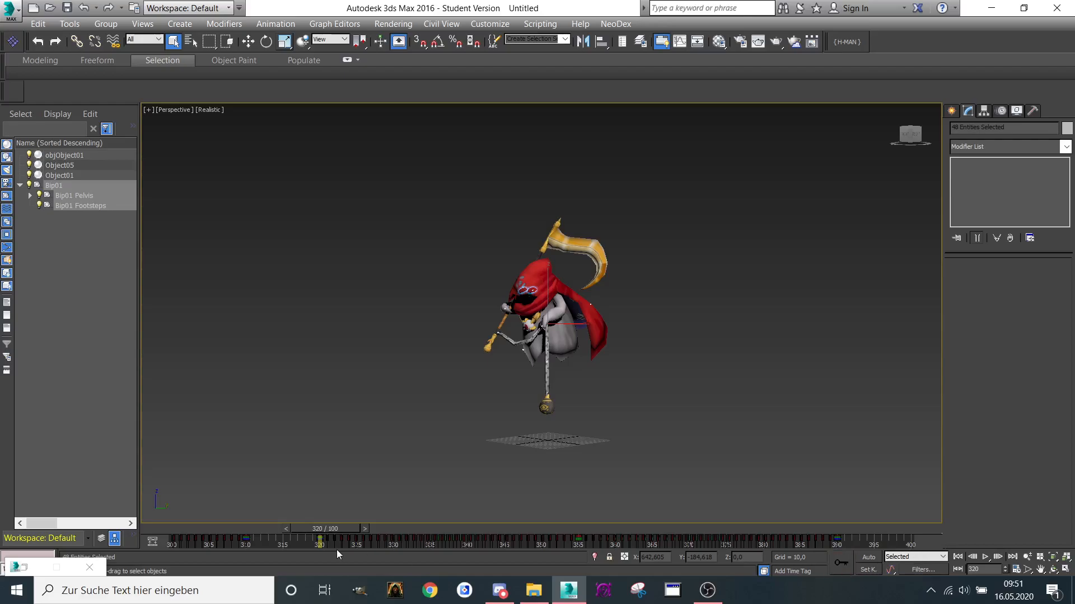
left_click_drag(342, 529, 845, 537)
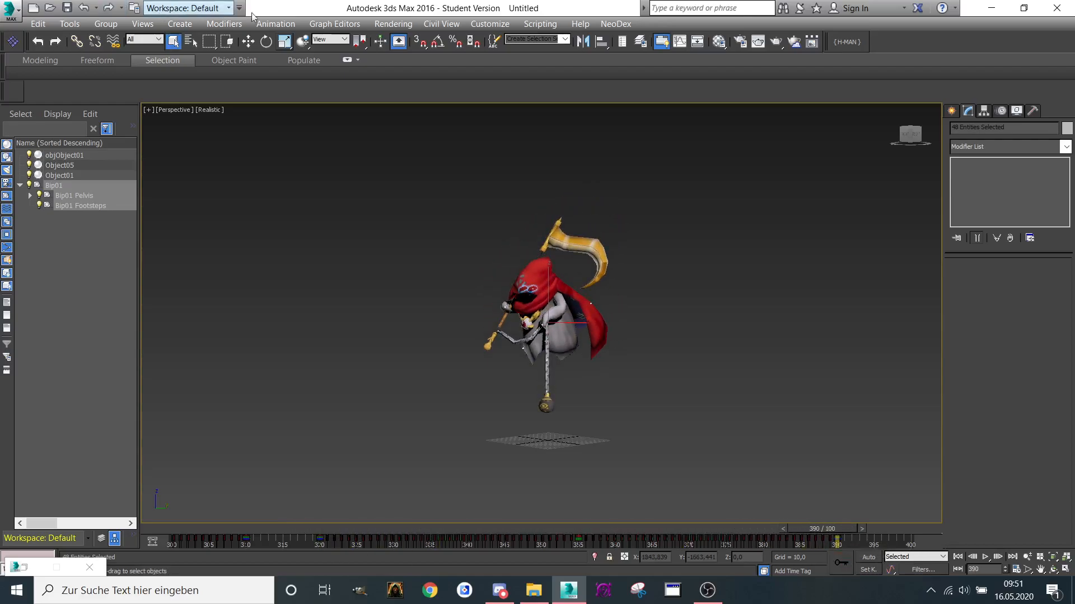
Mark the Stand 3 motion in the Dope Sheet with copied note keys reading "Stand 3" at frames 320 and 390.
left_click(334, 24)
left_click(366, 52)
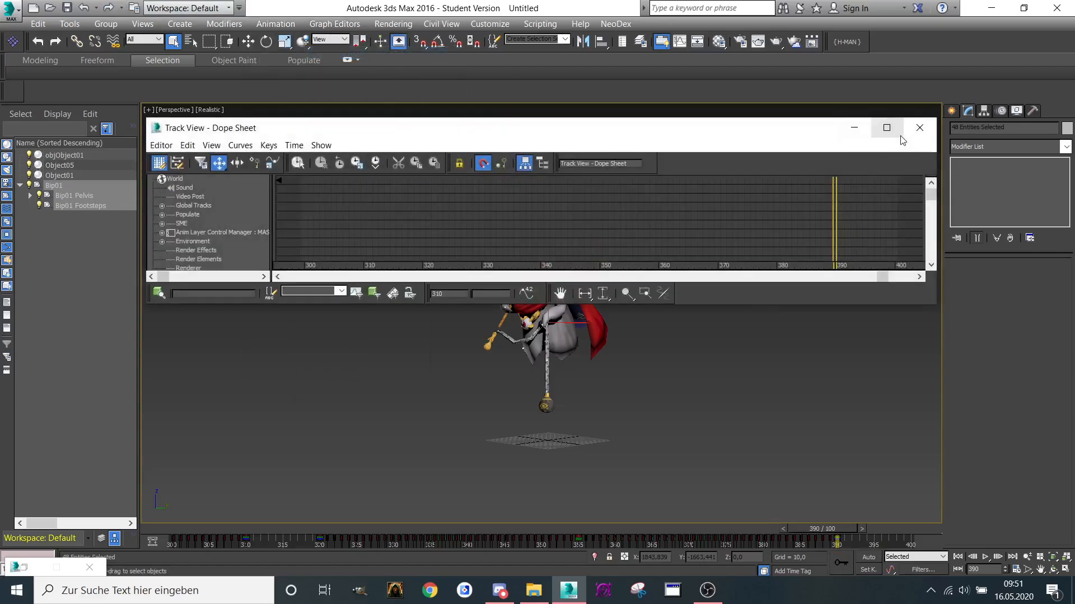
left_click(893, 130)
left_click_drag(217, 195, 277, 193)
double_click(277, 192)
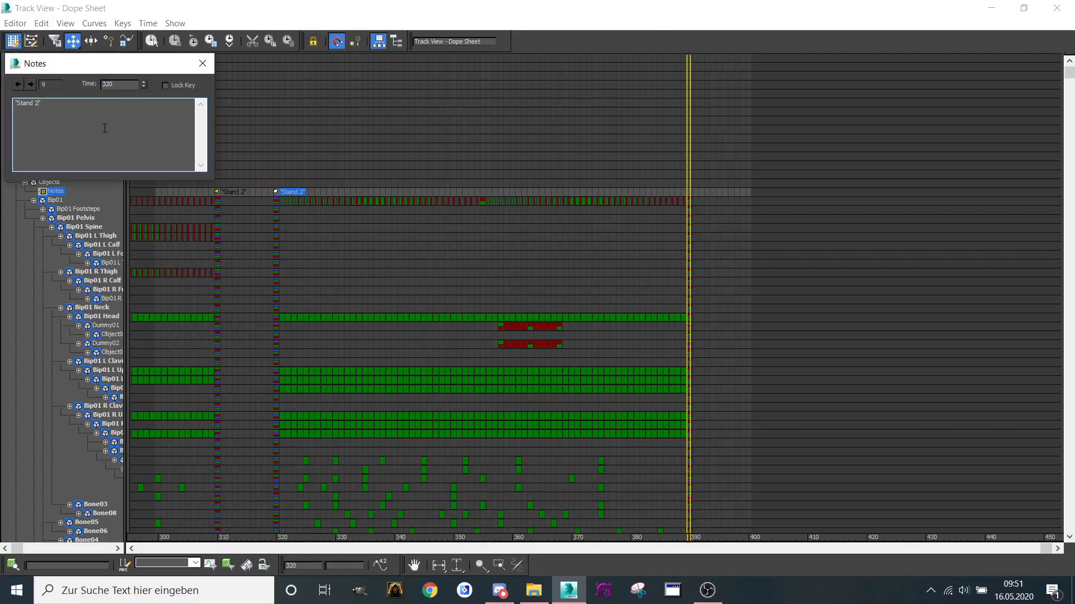
left_click(211, 67)
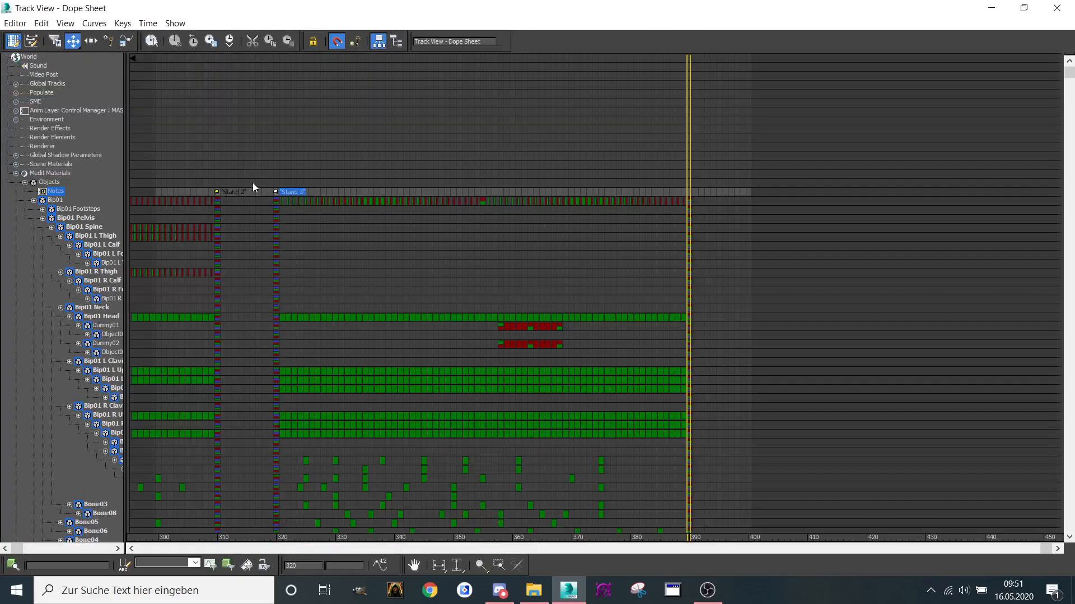
left_click_drag(276, 191, 688, 193)
left_click(991, 8)
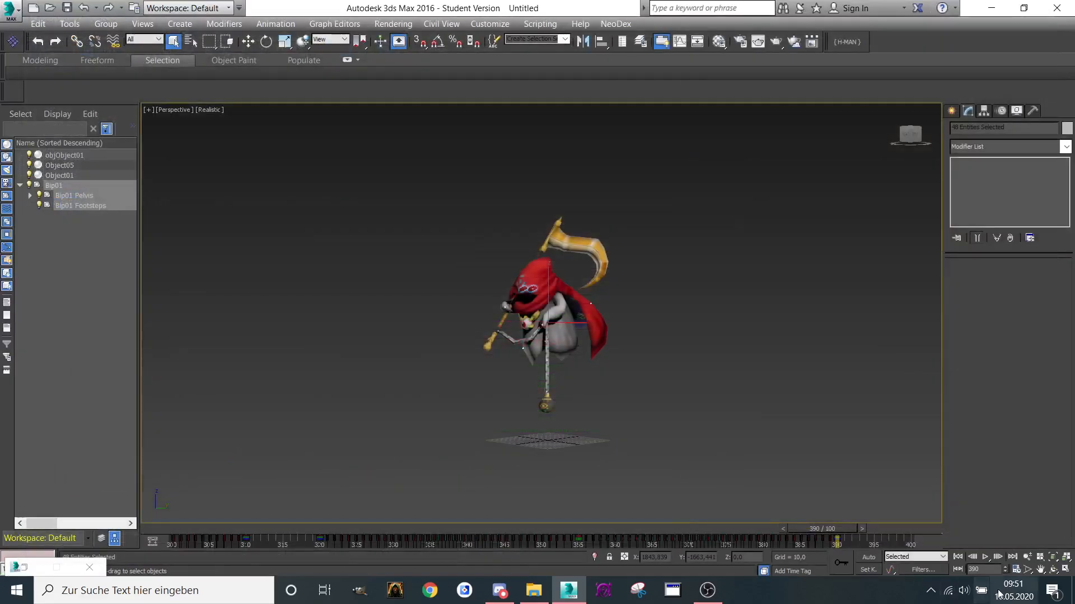
Go to frame 400 and load Stand Ready.xaf onto the Bip01 hierarchy, inserted at frame 400.
left_click_drag(837, 531, 949, 513)
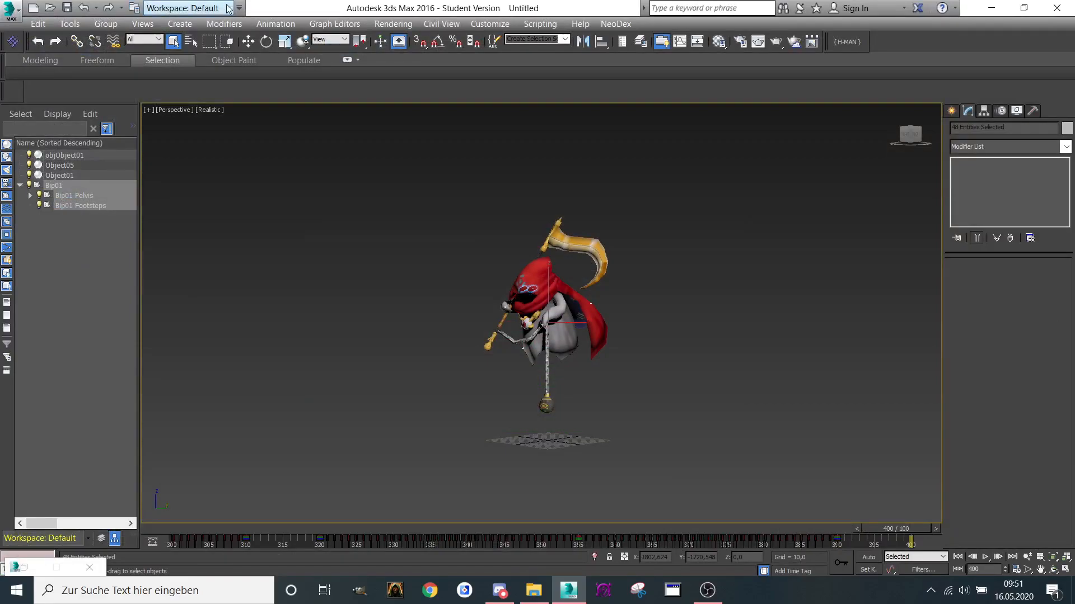
left_click(274, 24)
left_click(274, 24)
left_click(274, 25)
left_click(291, 39)
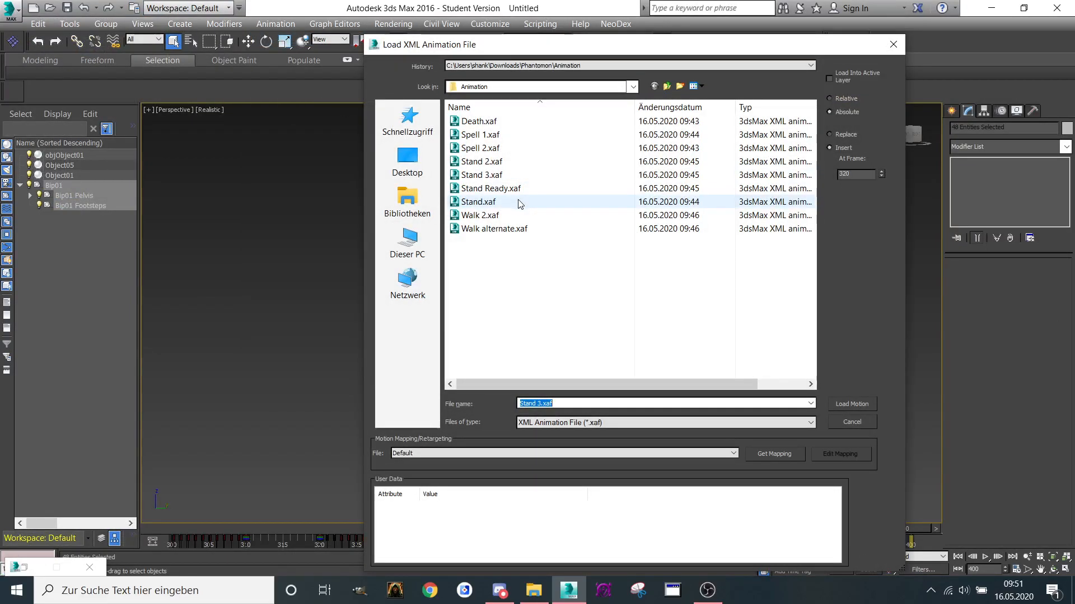
left_click(515, 191)
double_click(854, 174)
type("400")
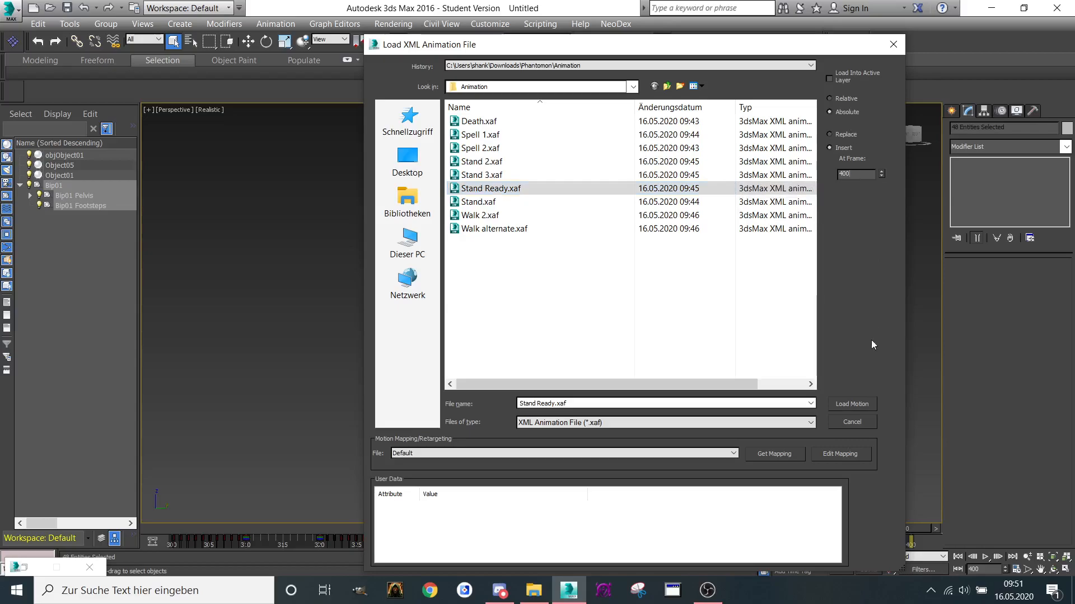
left_click(856, 406)
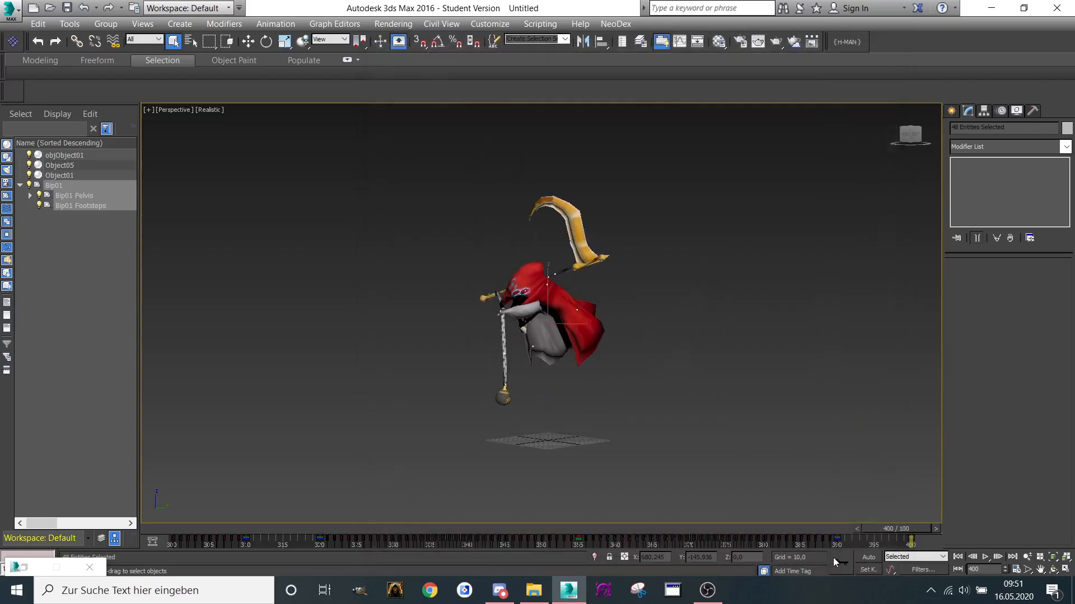
Set the animation range to start at frame 400 and end at frame 500, and go to frame 440.
left_click(1016, 569)
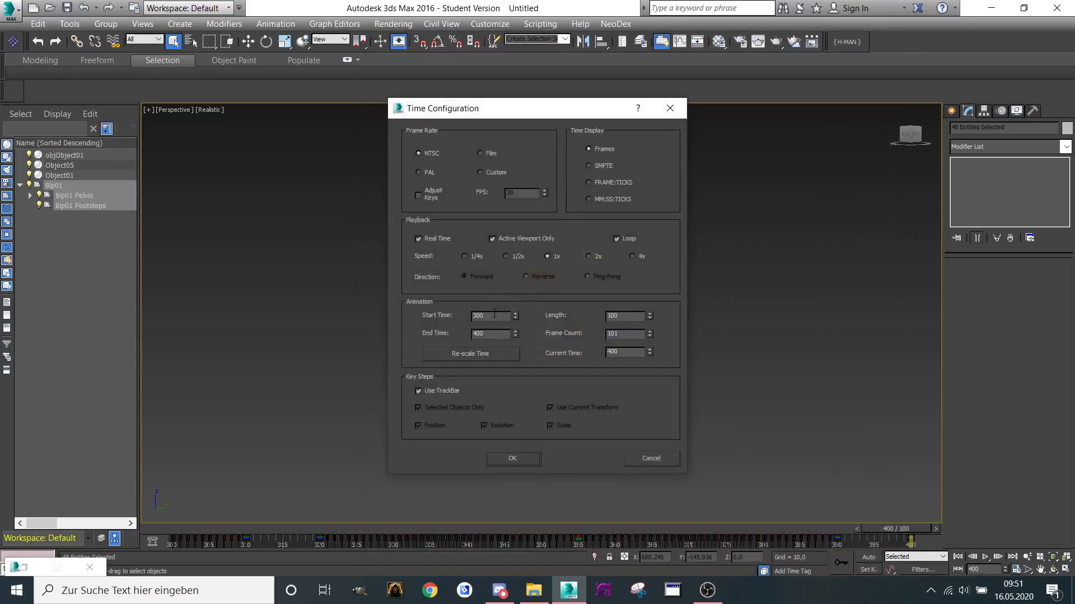
type("400")
key("Tab")
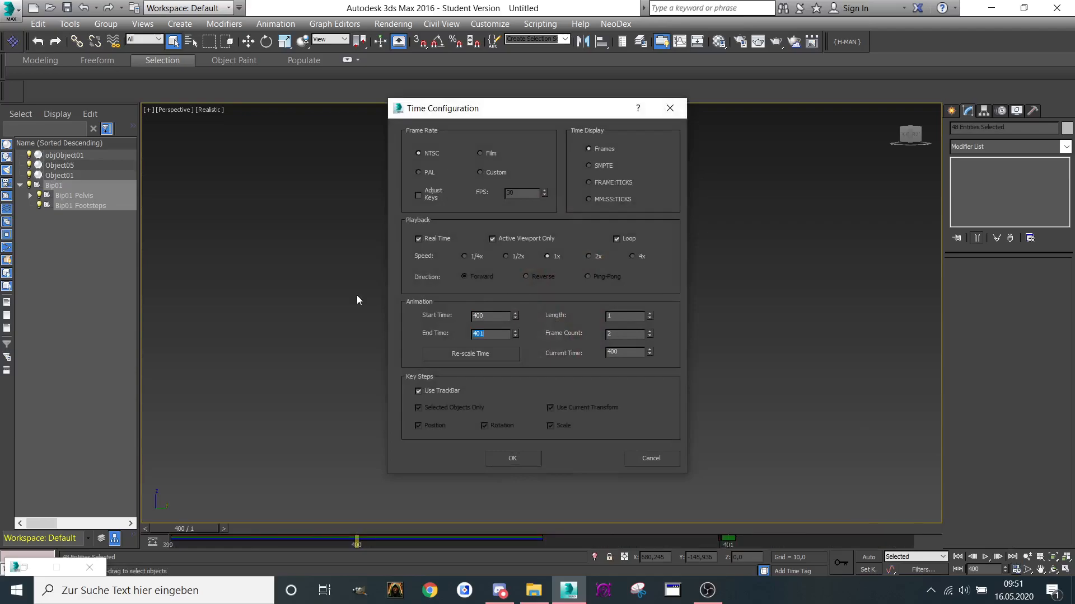
key("Return")
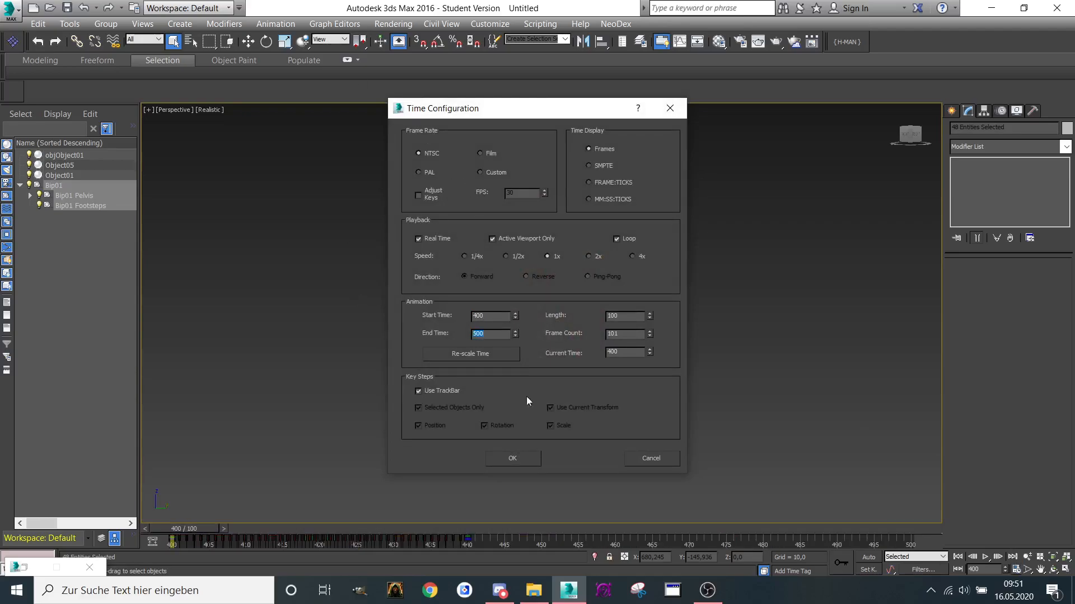
left_click(509, 458)
left_click_drag(201, 527, 478, 515)
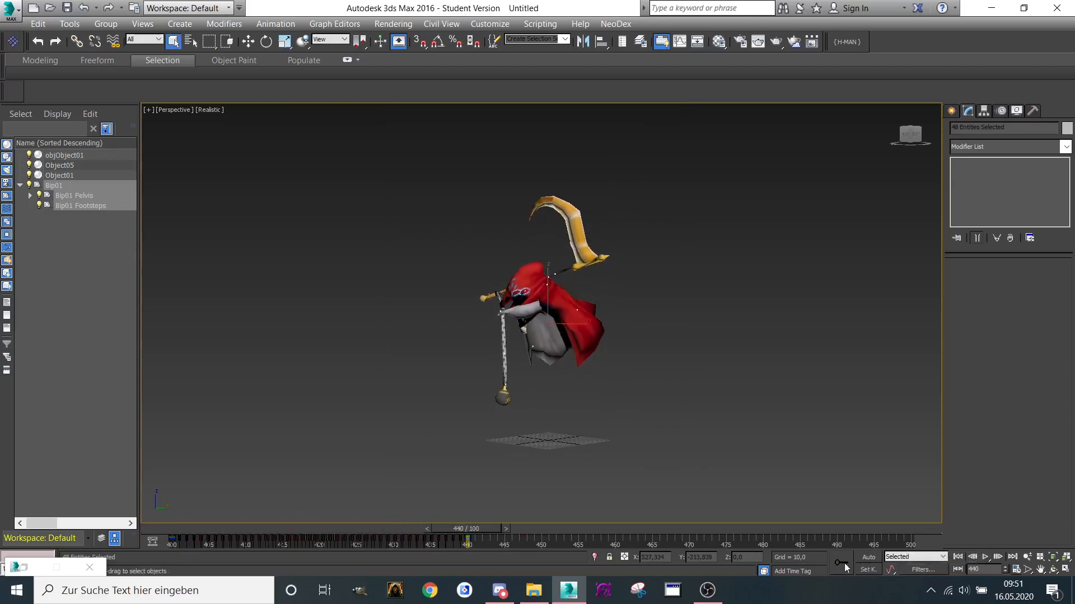
Mark the Stand Ready motion in the Dope Sheet with copied note keys reading "Stand Ready" at frames 400 and 440.
left_click(335, 24)
left_click(370, 53)
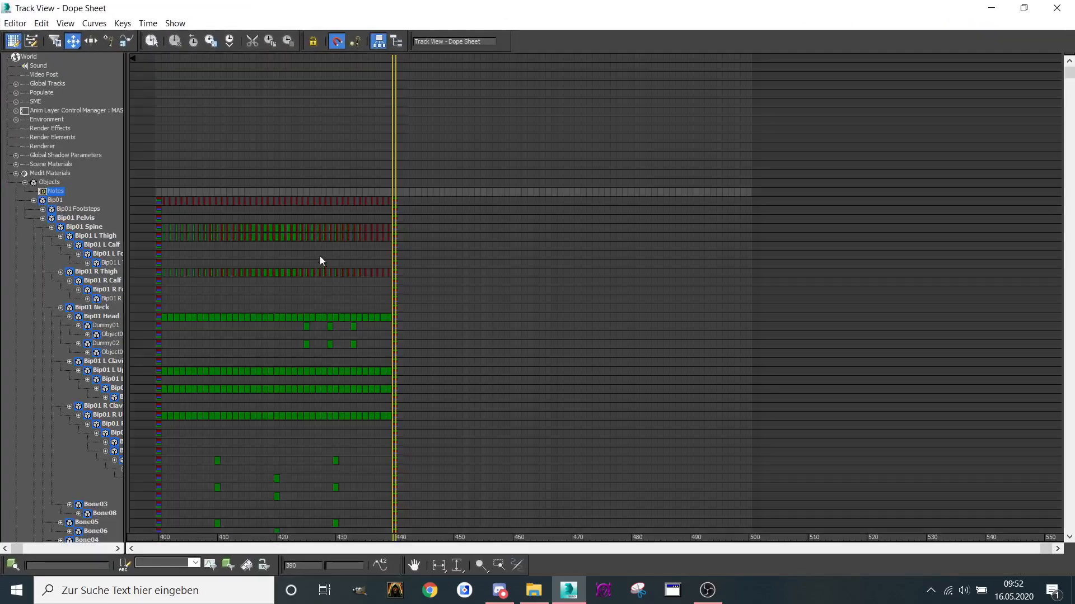
middle_click_drag(348, 250, 558, 231)
left_click_drag(310, 196, 367, 197, "shift")
right_click(366, 192)
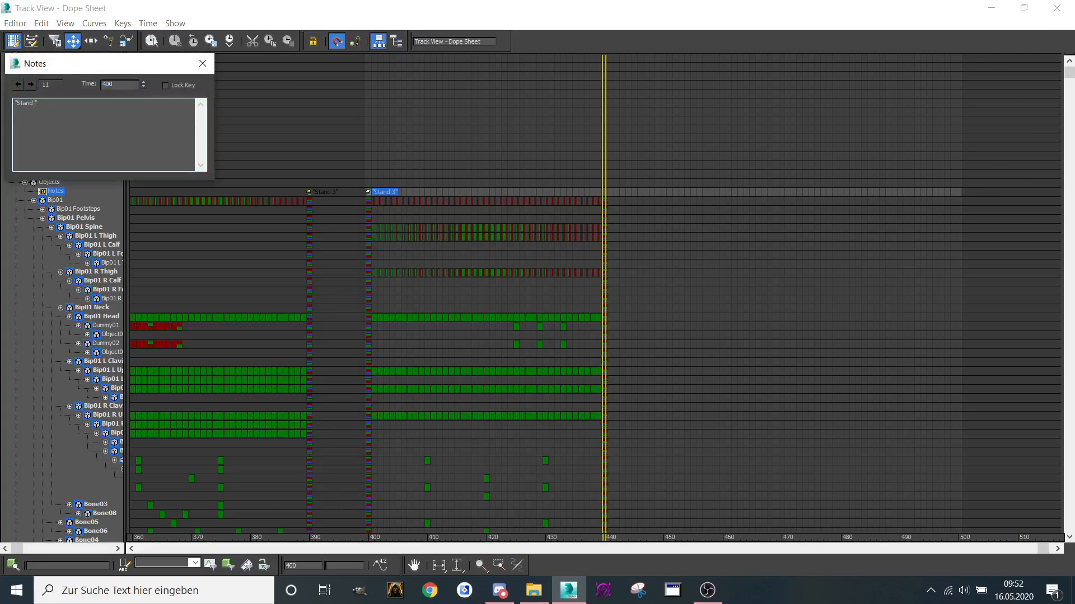
left_click(203, 63)
left_click_drag(367, 191, 606, 193, "shift")
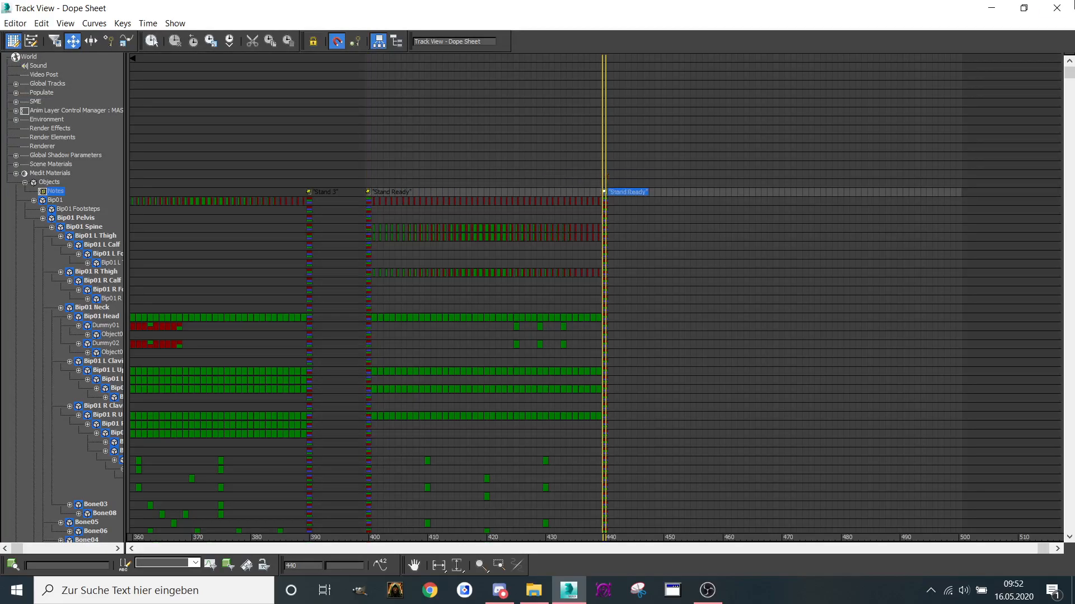
left_click(991, 8)
Go to frame 450 and load Stand.xaf onto the Bip01 hierarchy, inserted at frame 450.
left_click_drag(489, 529, 559, 539)
left_click(282, 24)
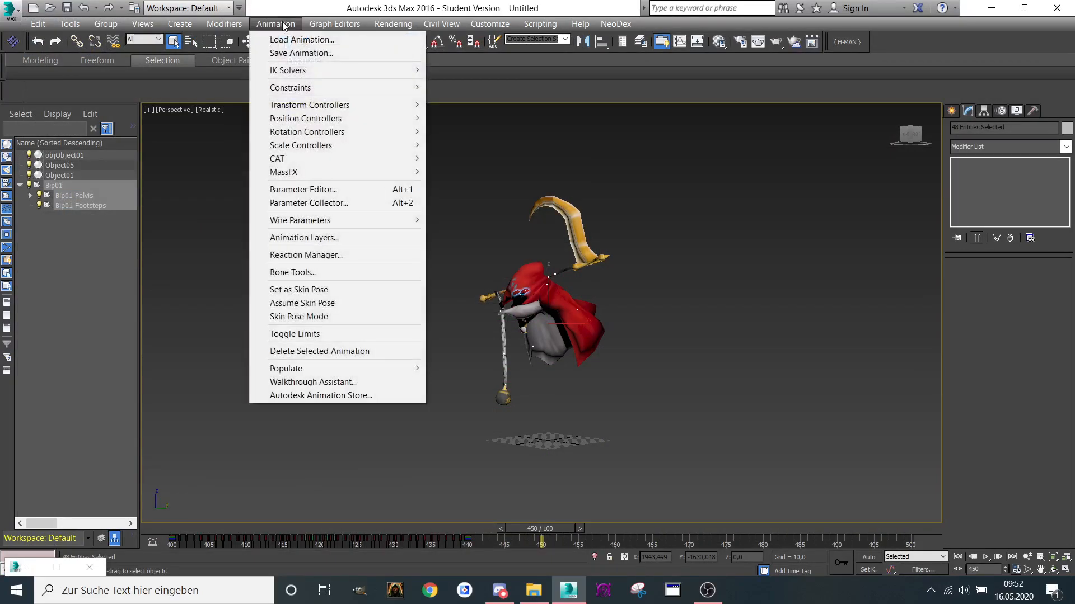
left_click(286, 40)
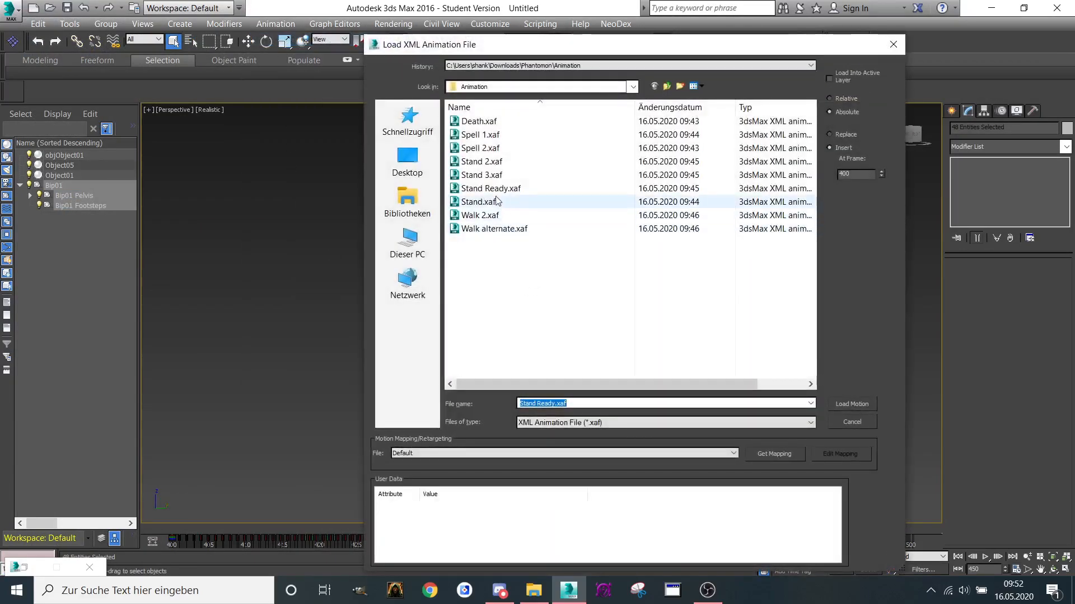
left_click(498, 203)
left_click_drag(645, 55, 567, 69)
double_click(779, 190)
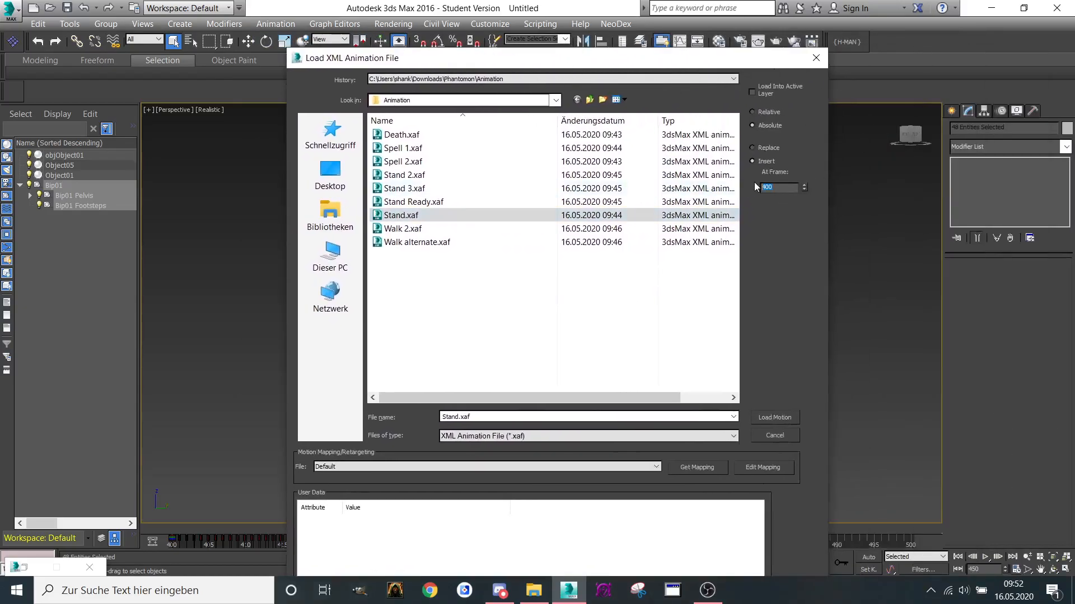
type("450")
left_click(775, 415)
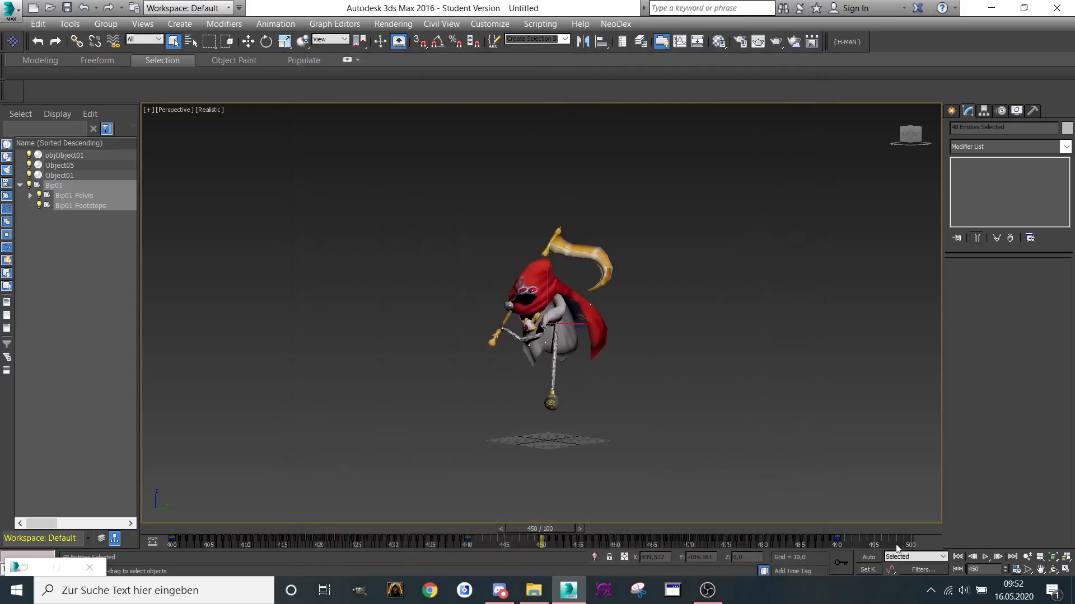
Set keys on the selected Bip01 hierarchy at frames 450 and 490.
left_click(841, 563)
left_click_drag(546, 530, 834, 545)
left_click(840, 559)
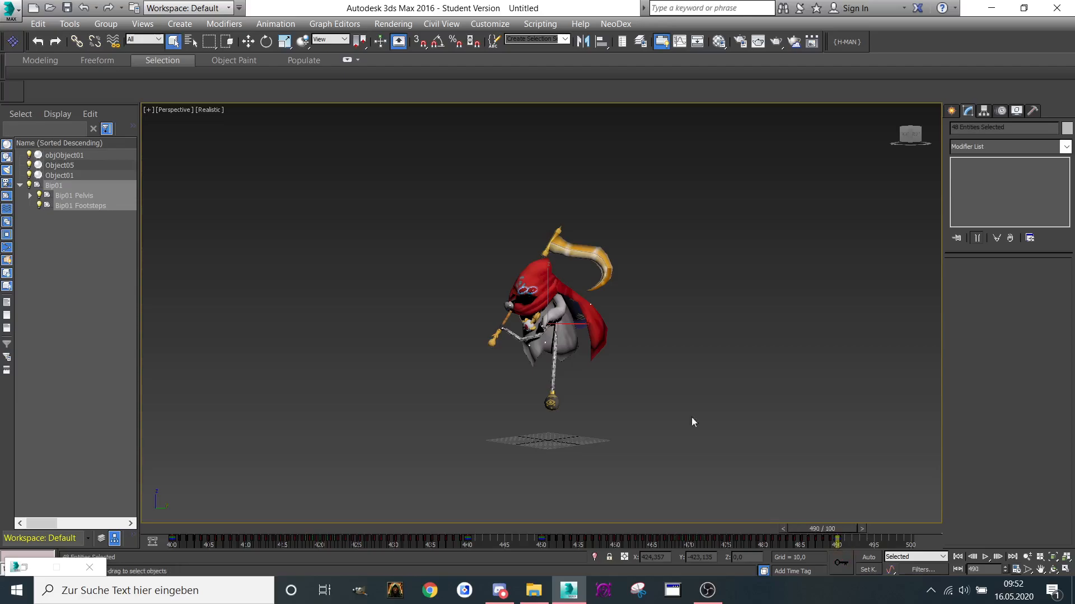
left_click(317, 24)
left_click(342, 51)
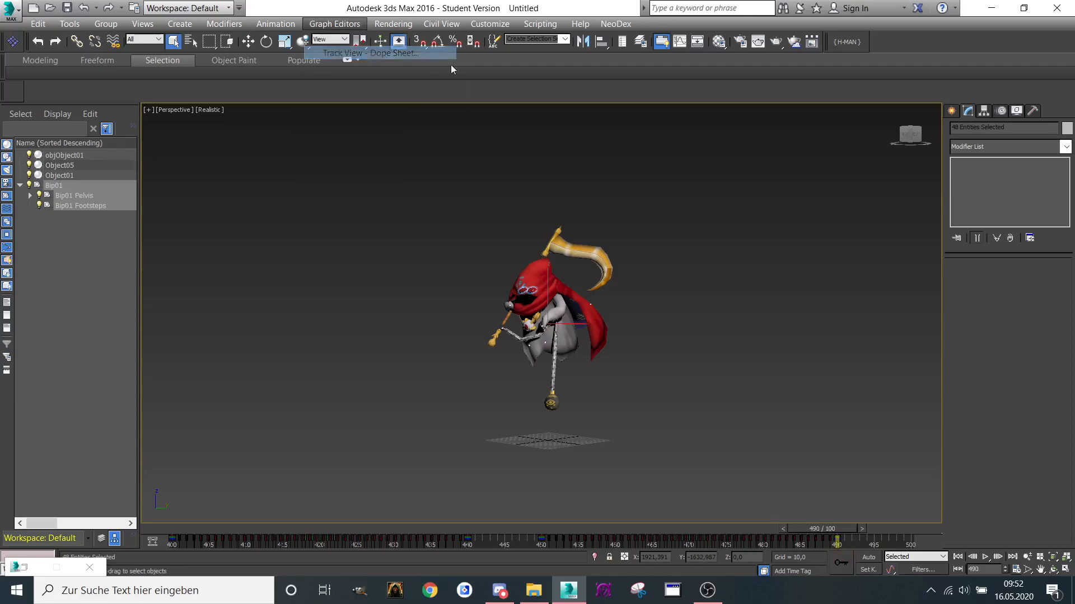
left_click(886, 129)
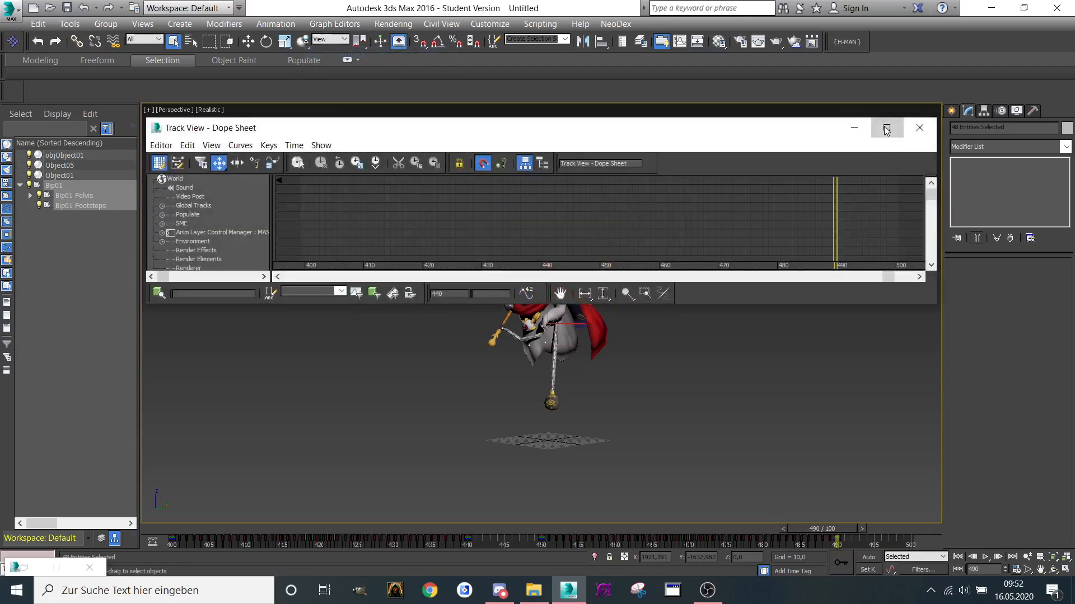
left_click(1056, 7)
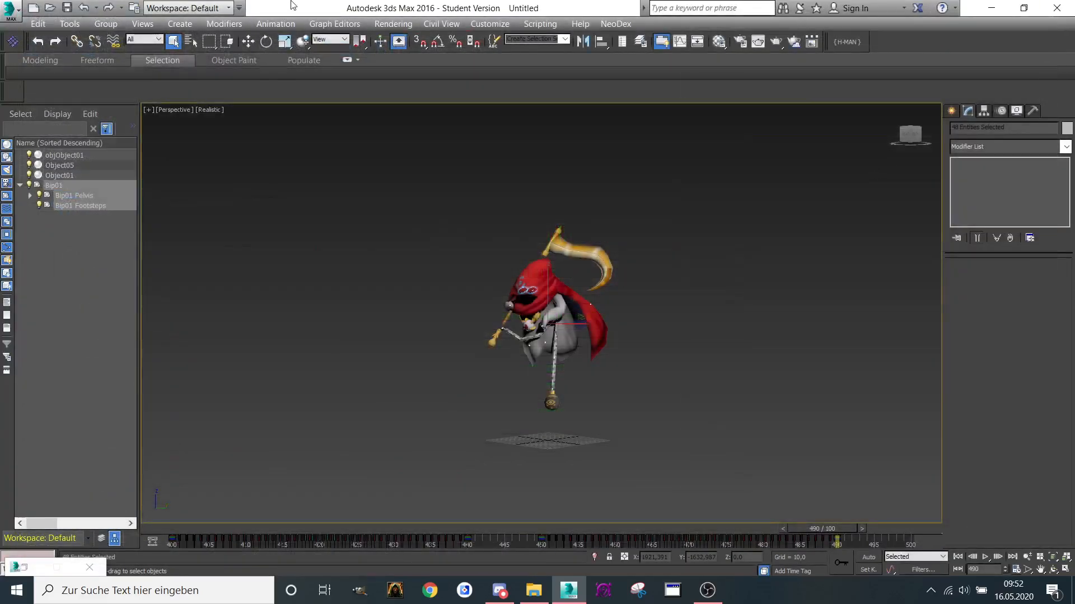
left_click(275, 24)
left_click(268, 36)
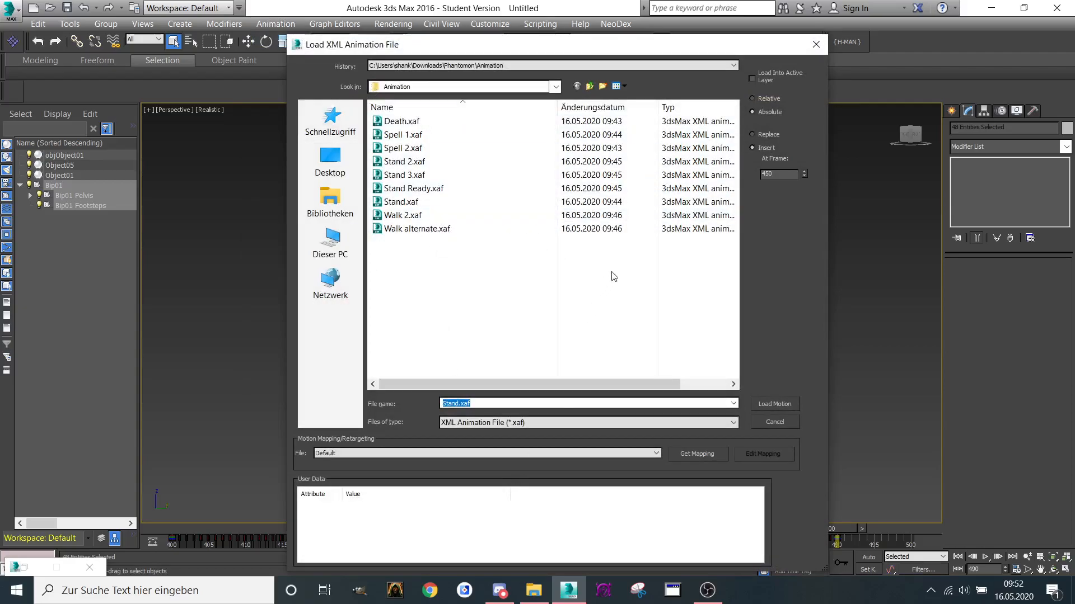
left_click(816, 45)
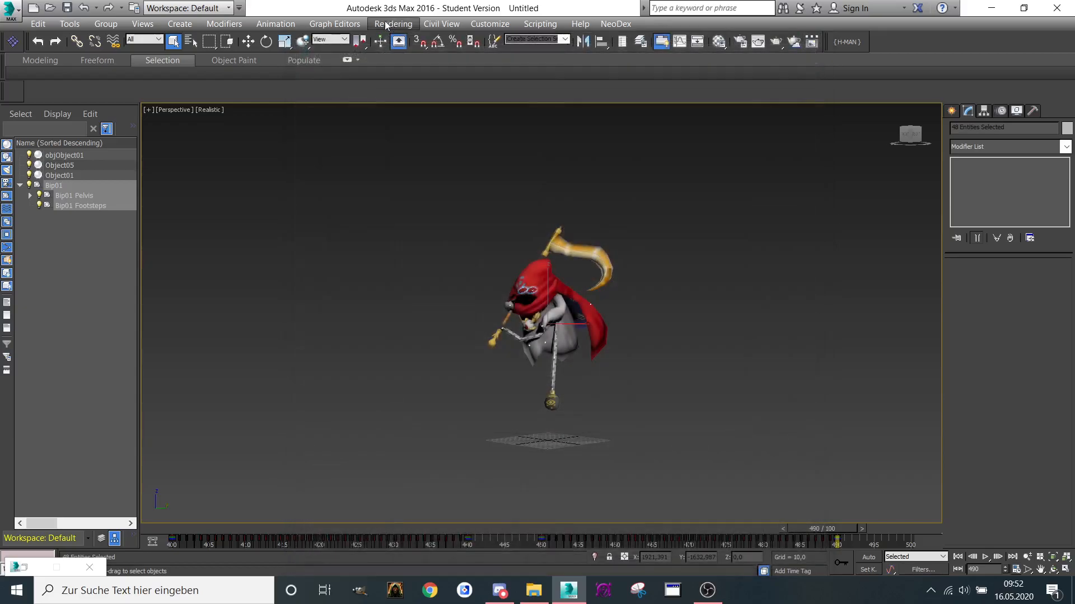
Mark the Stand motion in the Dope Sheet with copied and relabelled note keys at frames 450 and 490.
left_click(334, 23)
left_click(358, 53)
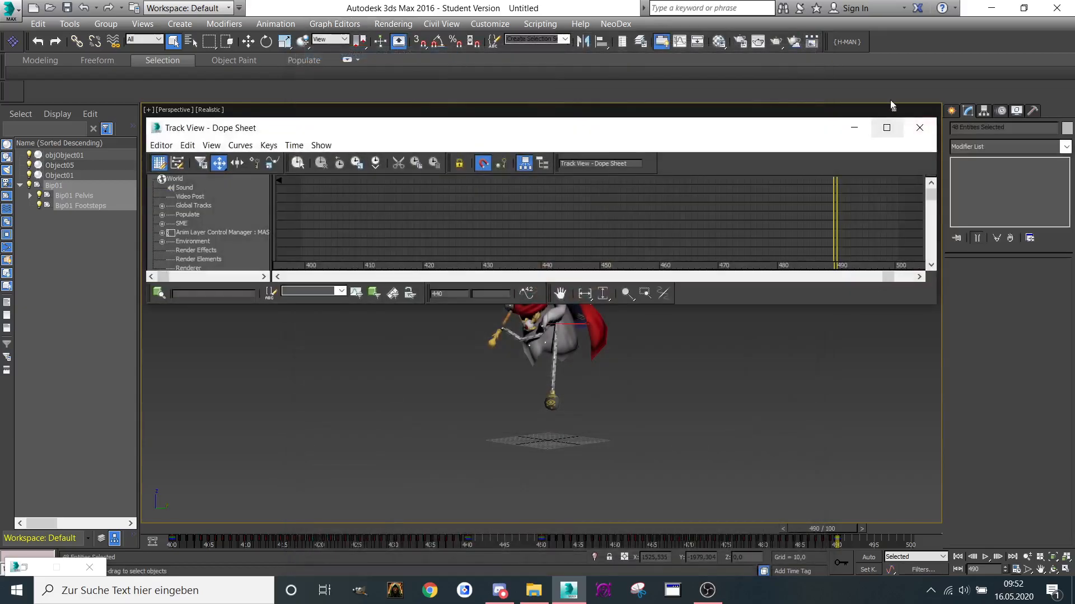
left_click(883, 128)
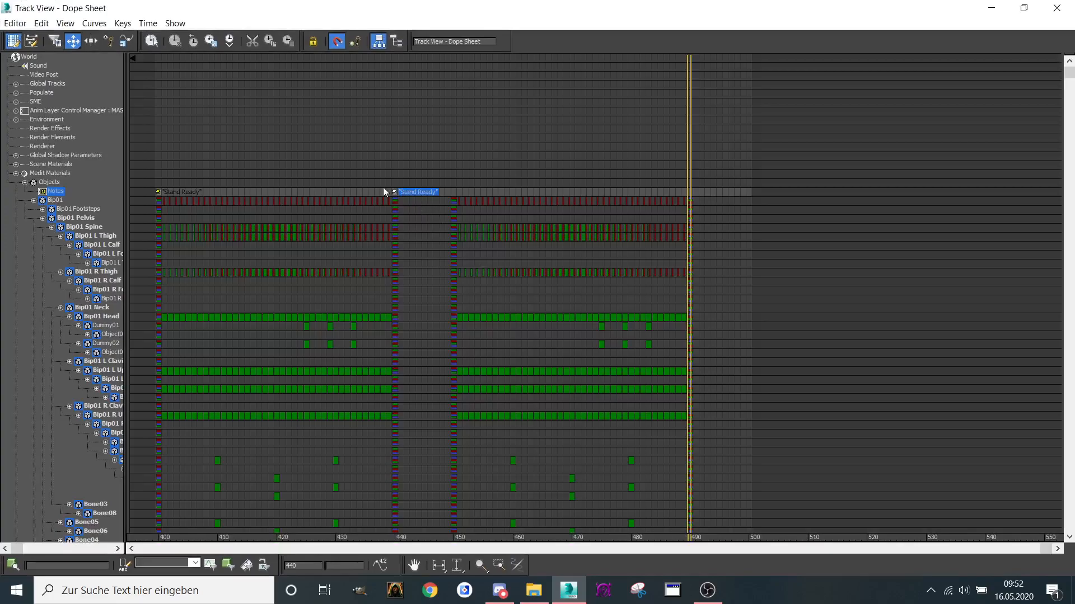
left_click_drag(391, 192, 453, 192, "shift")
right_click(454, 192)
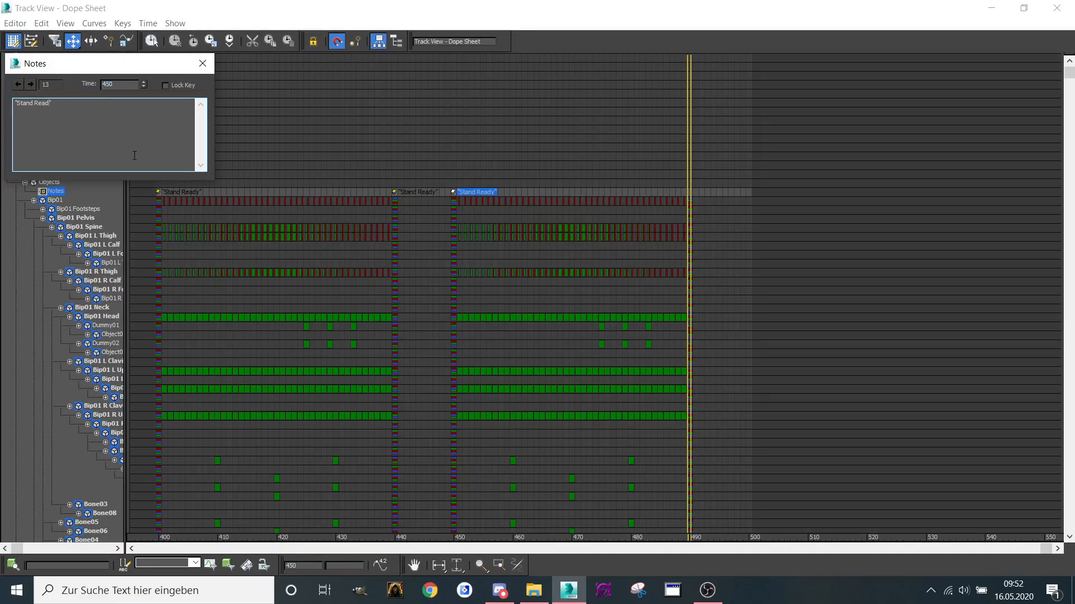
left_click(202, 63)
left_click_drag(453, 192, 690, 194, "shift")
left_click(991, 8)
Go to frame 500 and load Walk 2.xaf onto the Bip01 hierarchy, inserted at frame 500.
left_click_drag(839, 536, 892, 528)
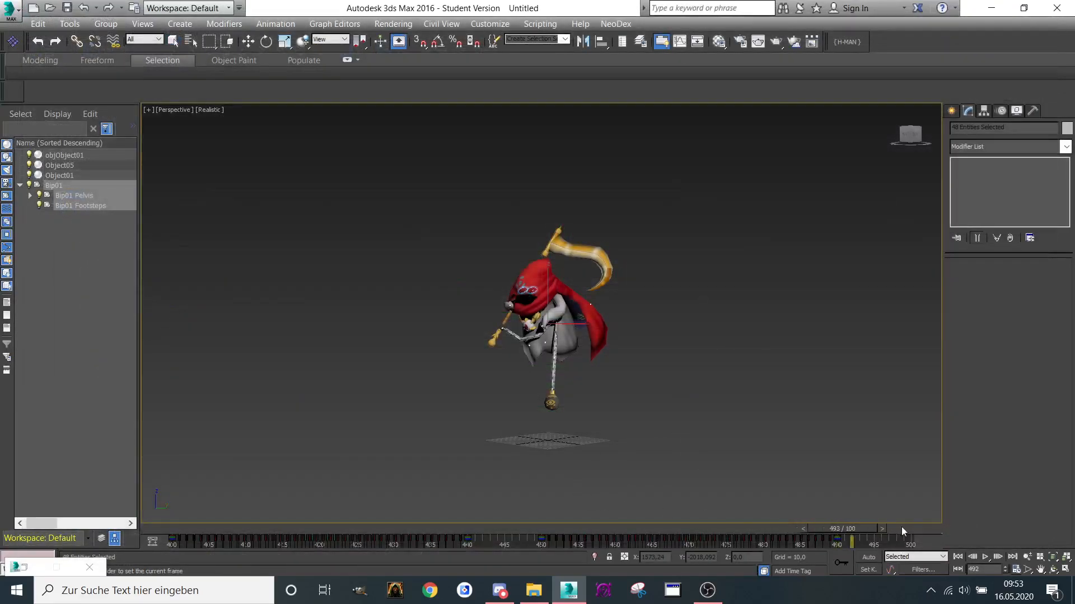
left_click(275, 23)
left_click(280, 38)
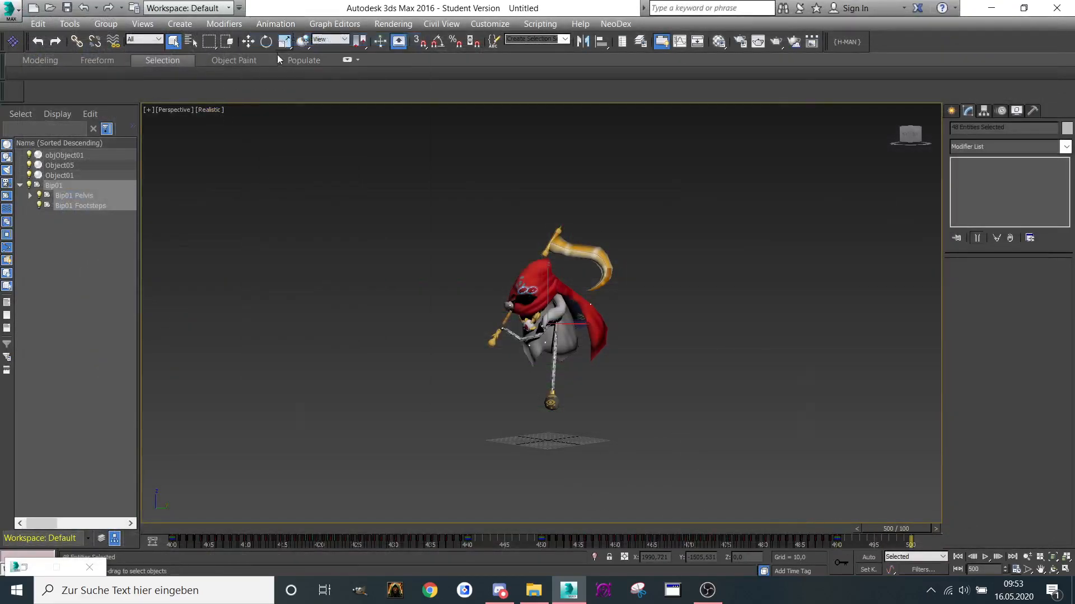
left_click(377, 216)
left_click(770, 175)
left_click_drag(779, 174, 710, 173)
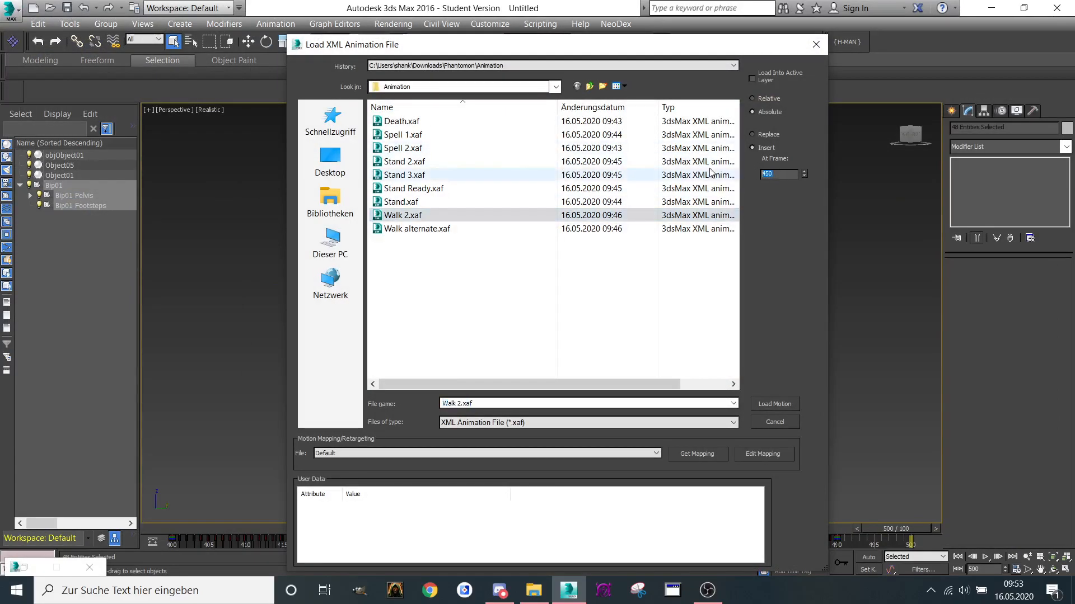
type("500")
left_click(793, 404)
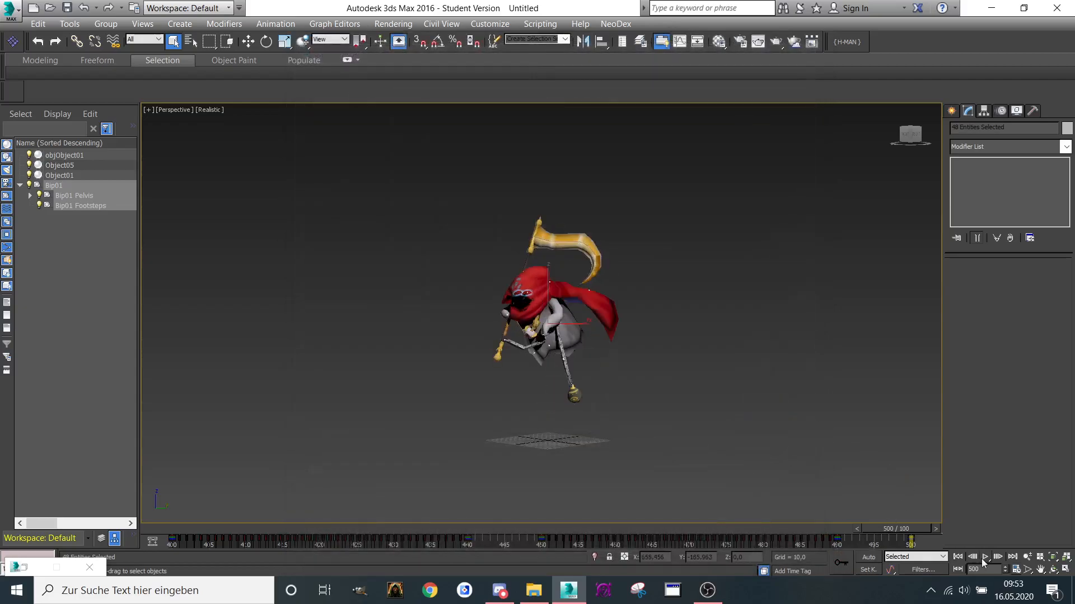
Set the animation's time range to start at frame 500 and end at frame 600.
left_click(1016, 570)
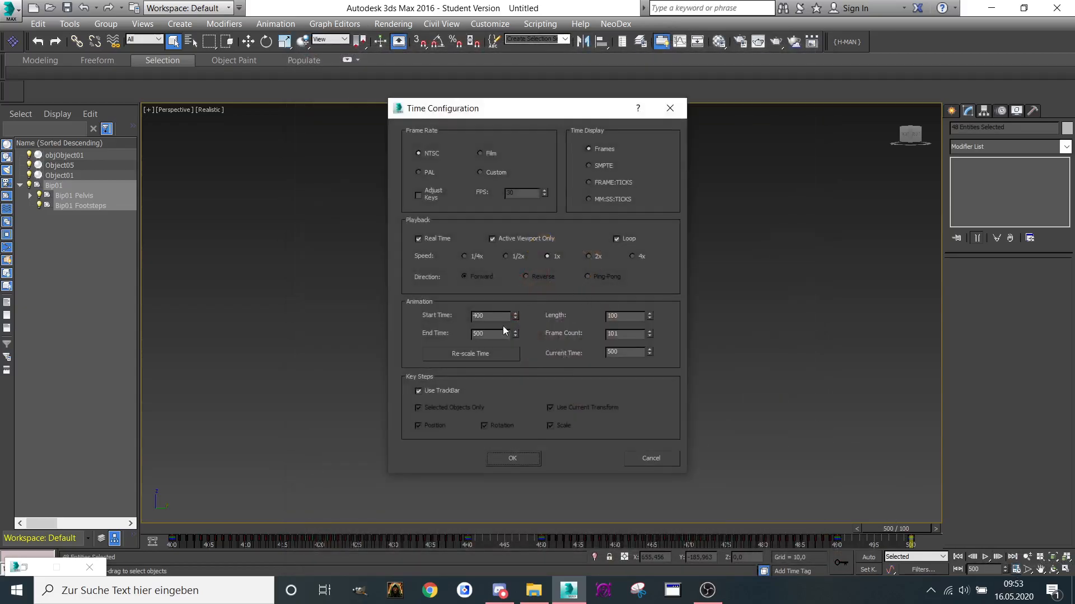
type("5")
key("shift+Tab")
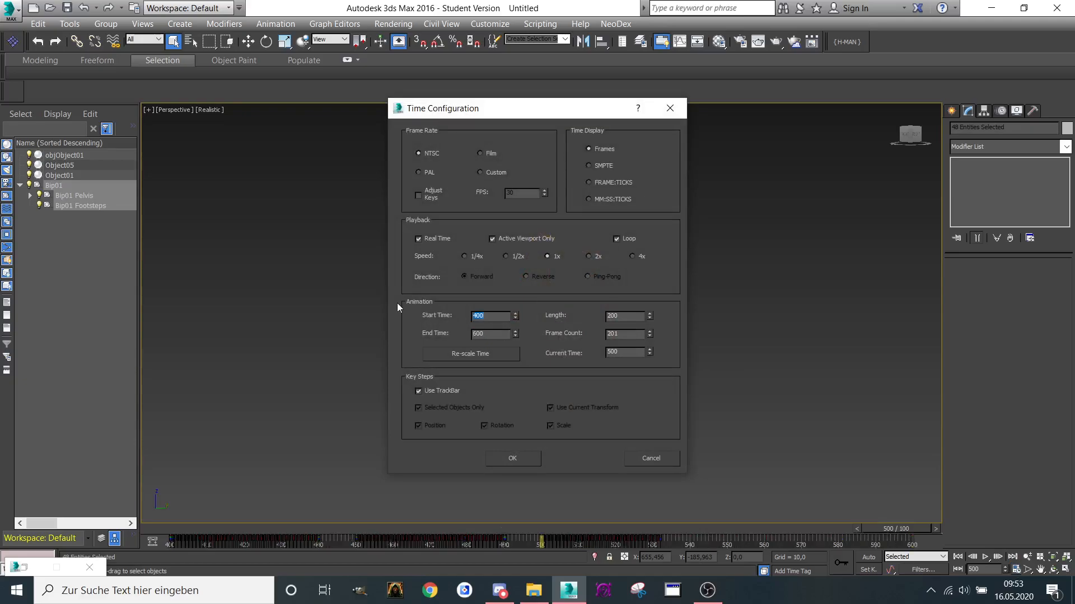
type("500")
key("Return")
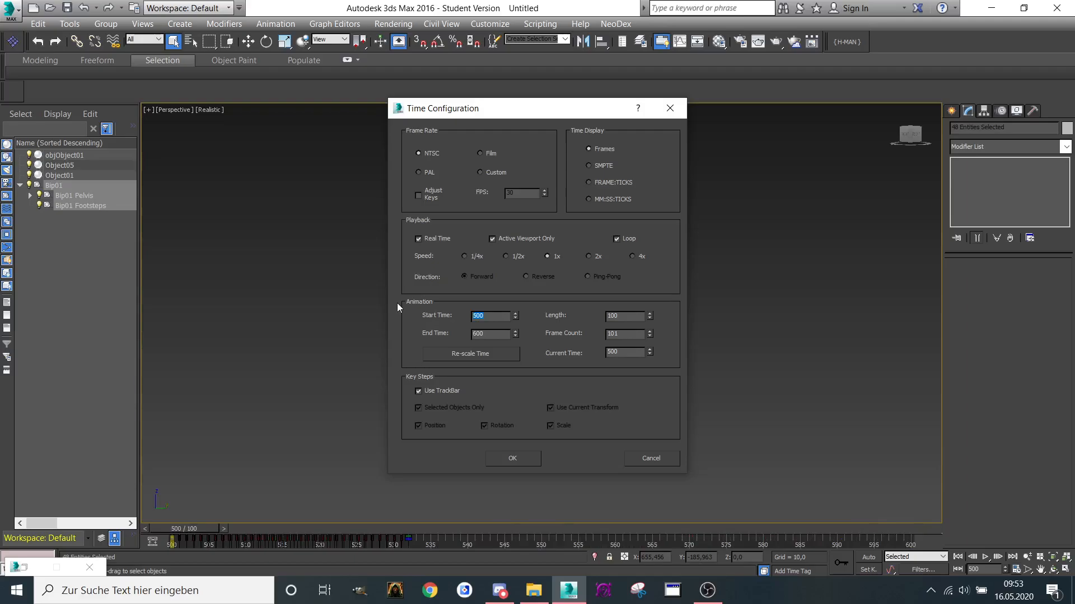
left_click(523, 463)
Go to frame 540 and load Walk alternate.xaf onto the Bip01 hierarchy, inserted at frame 540.
left_click_drag(186, 529, 468, 529)
left_click(173, 41)
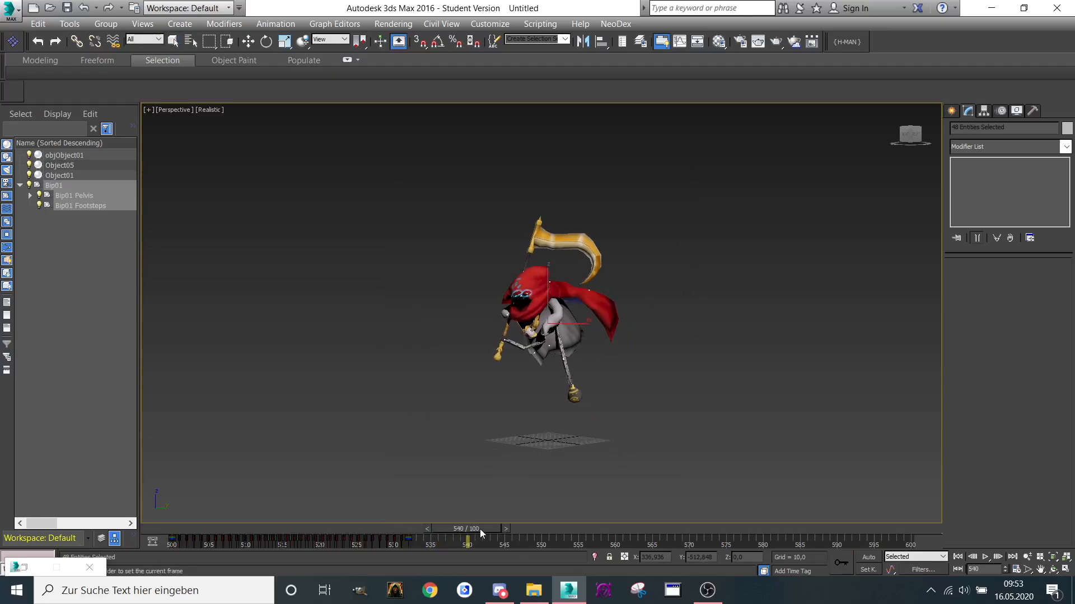
left_click(280, 23)
left_click(302, 39)
left_click(395, 231)
left_click_drag(391, 44, 537, 65)
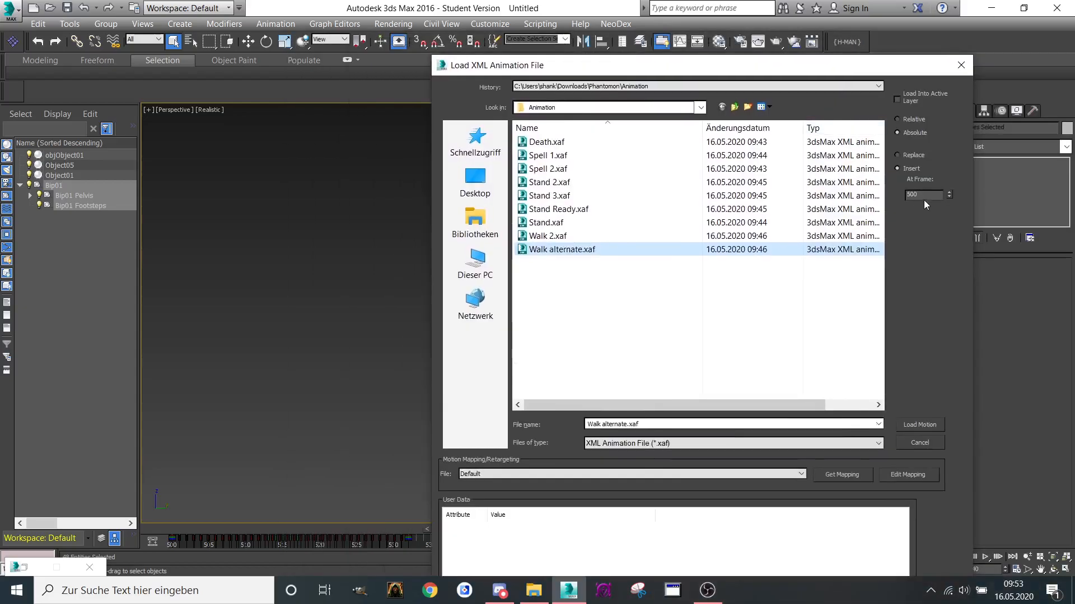
left_click(918, 195)
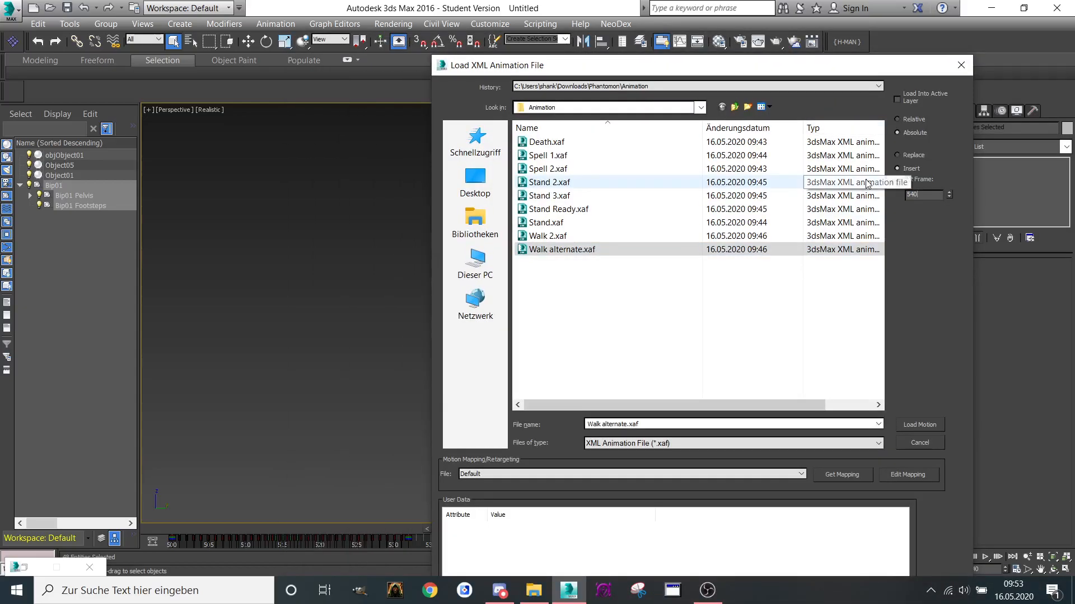
left_click(918, 425)
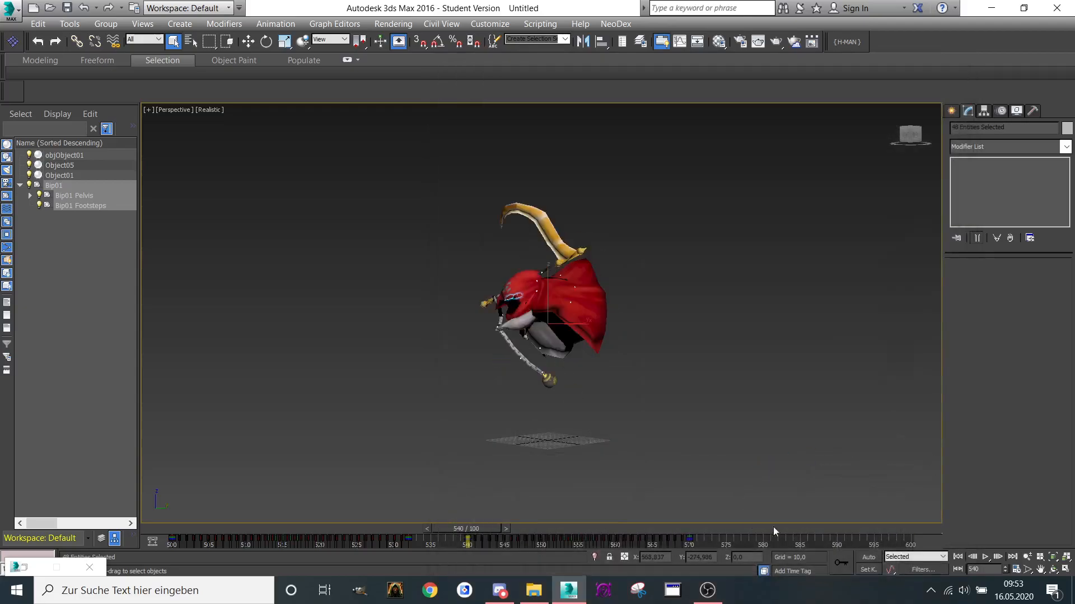
Go to frame 570 and mark the Walk 2 motion's start and end in the Dope Sheet with copied note keys relabelled "Walk".
left_click_drag(476, 530, 697, 549)
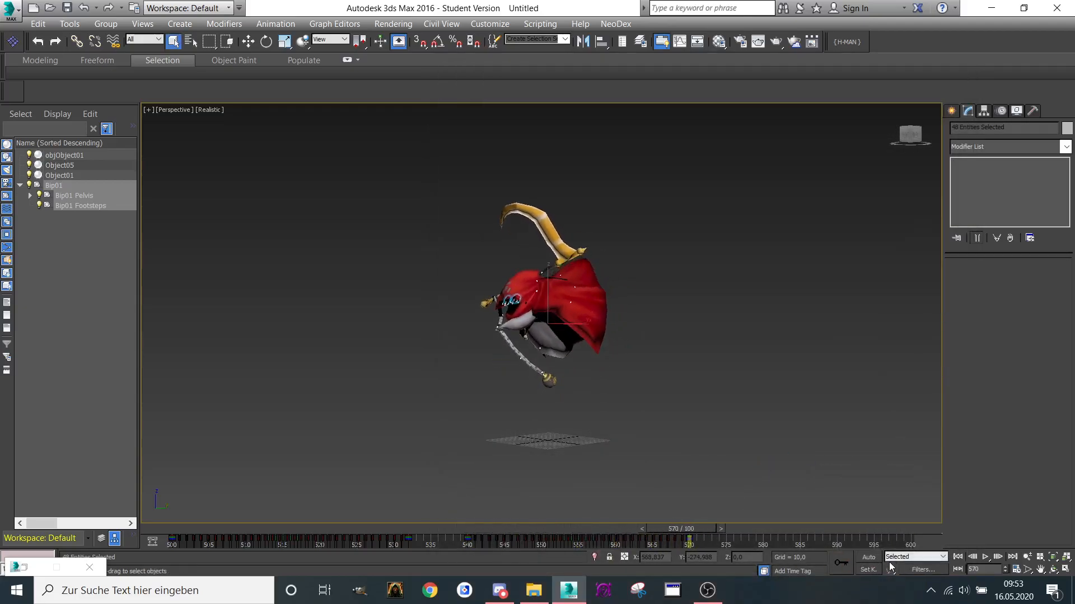
left_click(334, 23)
left_click(336, 52)
left_click(880, 132)
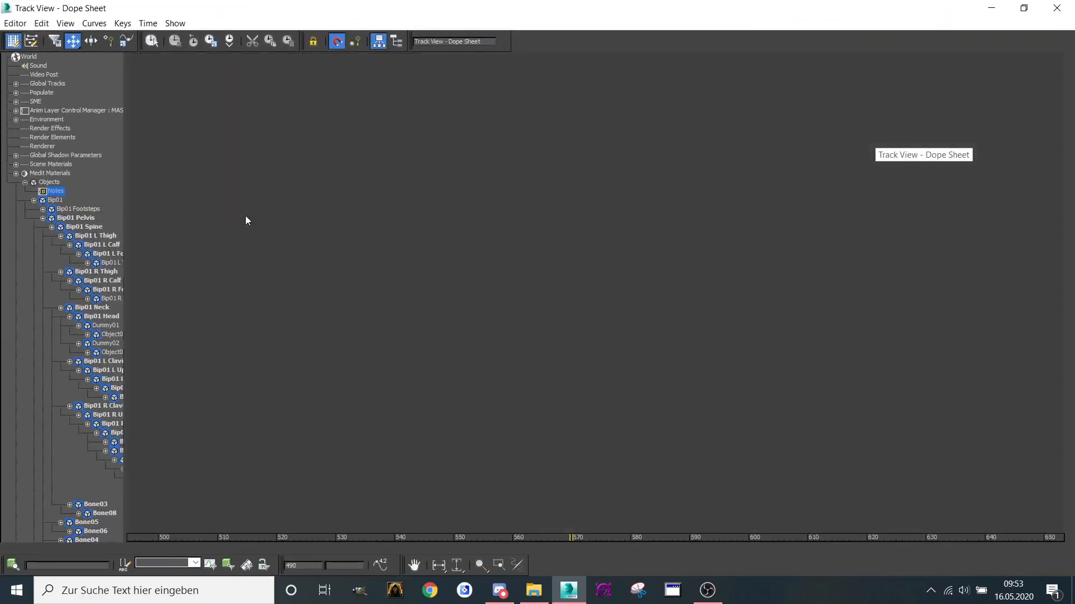
middle_click_drag(292, 152, 409, 162)
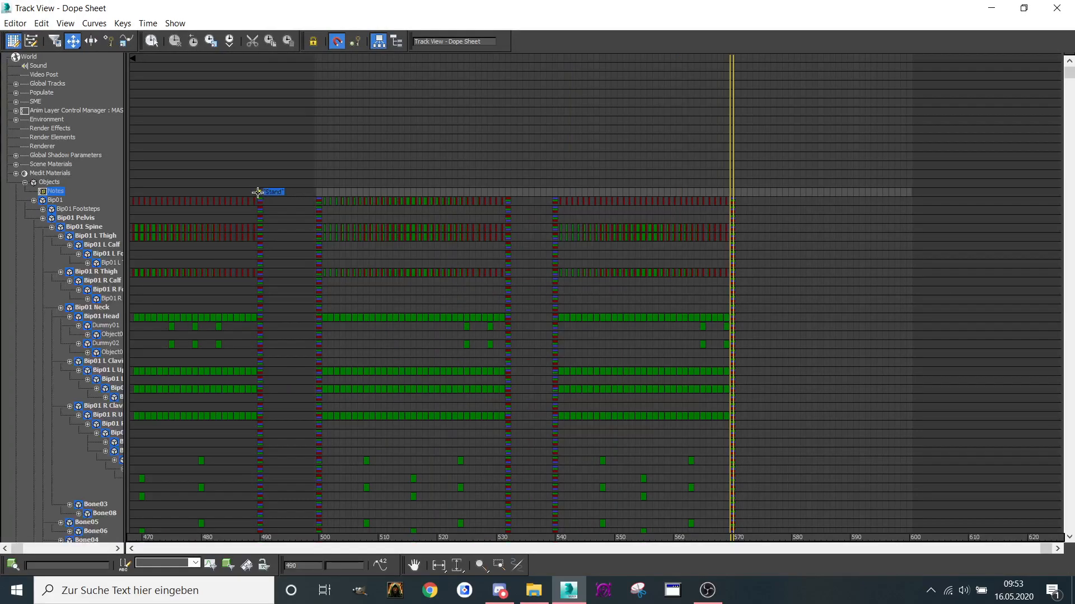
left_click_drag(278, 193, 512, 188)
left_click(259, 193)
mouse_move(259, 194)
left_mouse_down()
mouse_move(277, 192)
mouse_move(260, 193)
left_mouse_up()
double_click(320, 193)
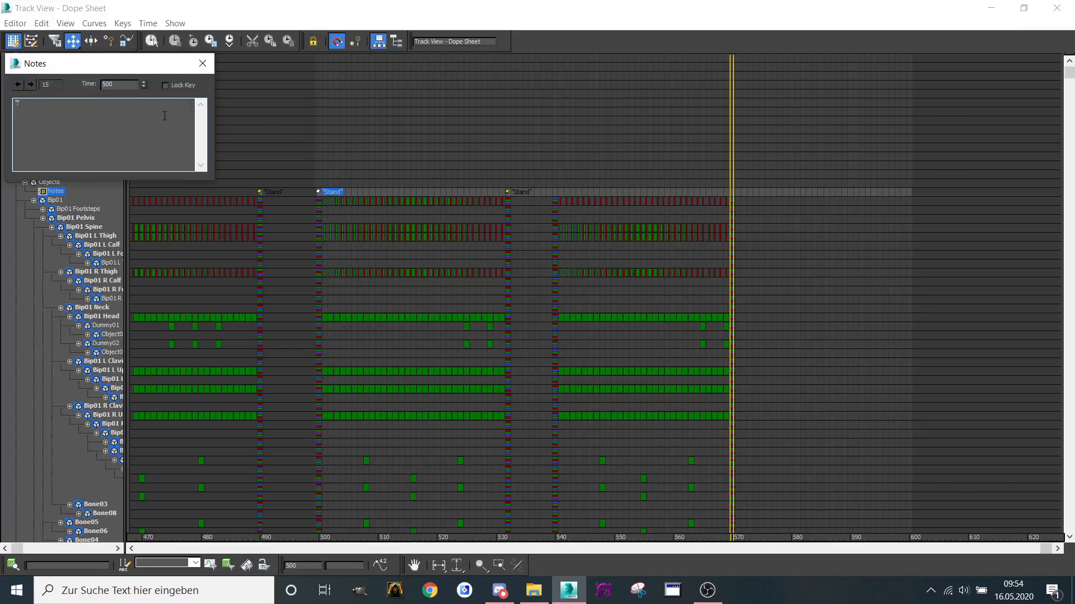
left_click(203, 64)
double_click(508, 193)
left_click(203, 63)
Copy the "Walk" note key to frame 540, relabel it "Walk Alternate", and copy it to frame 570.
left_click_drag(510, 195, 559, 196, "shift")
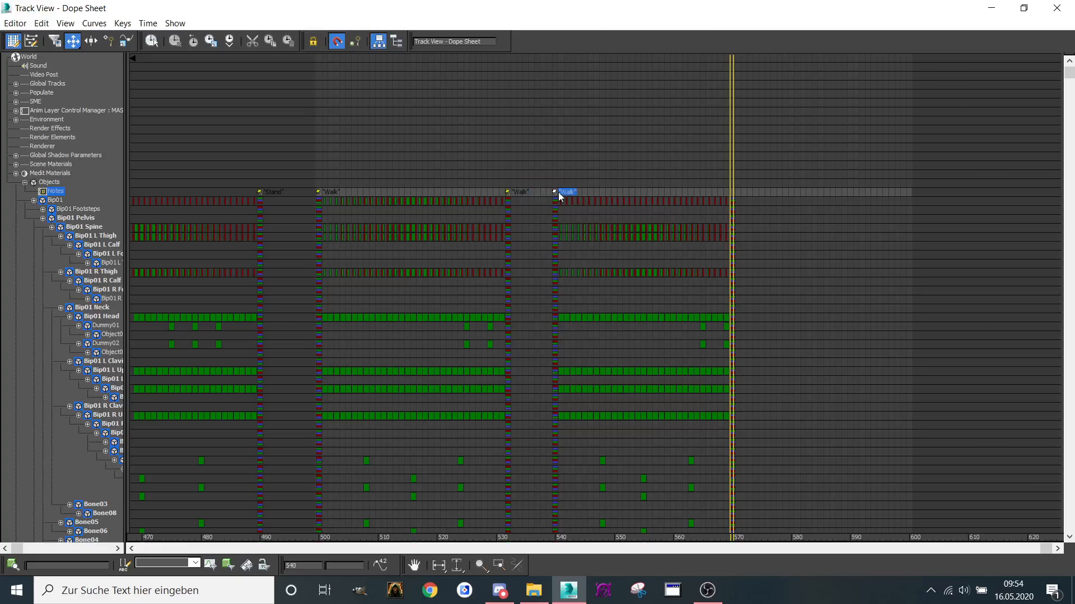
double_click(557, 195)
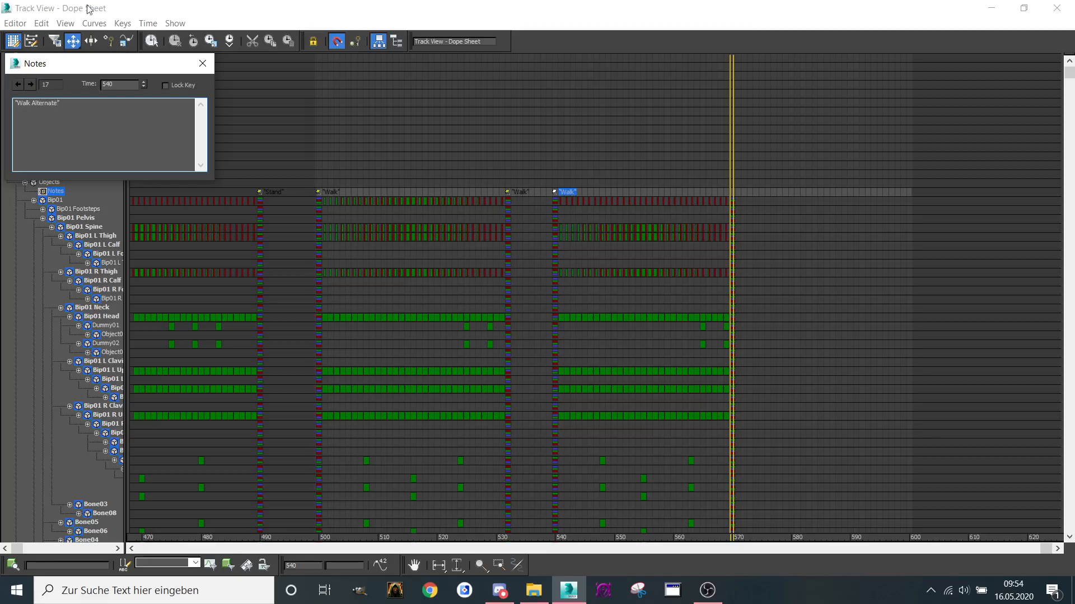
left_click(203, 63)
left_click_drag(557, 195, 732, 196, "shift")
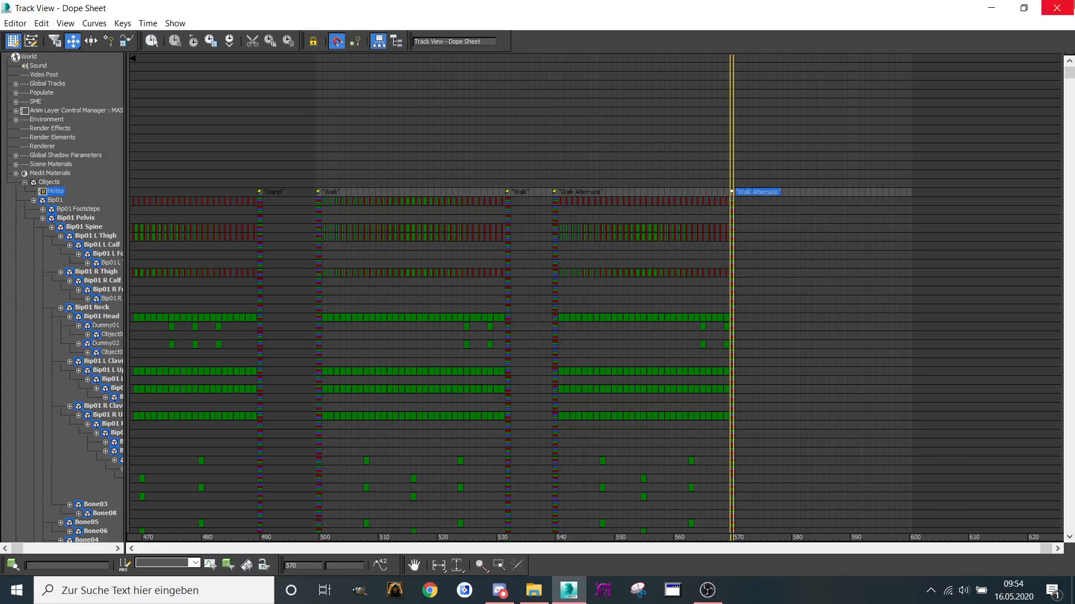
left_click(1057, 7)
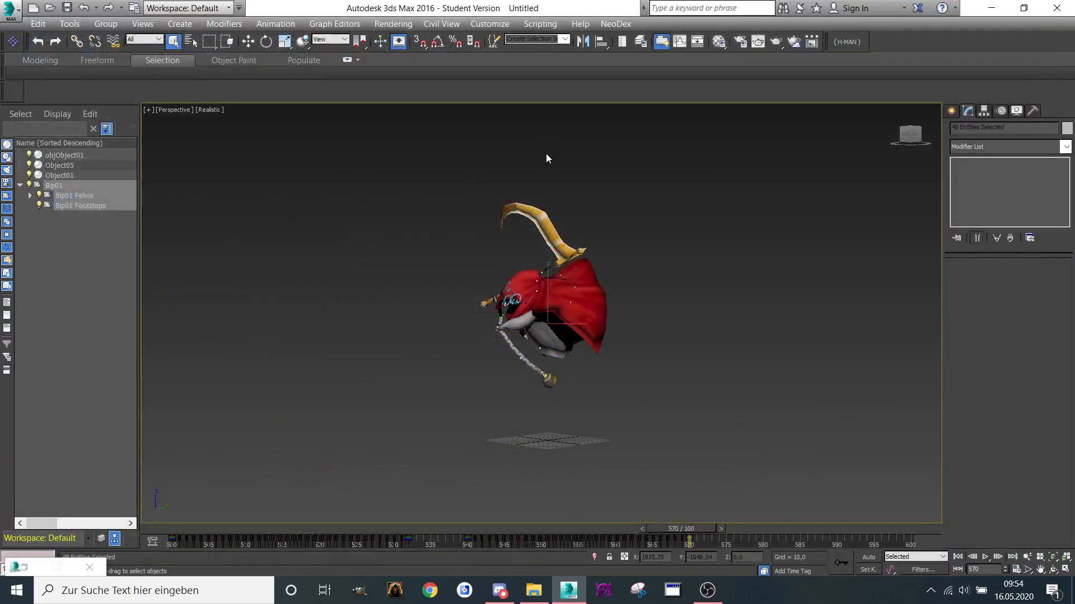
Save the scene as "Phantomon finished.max" in the Phantomon folder under Downloads.
left_click(6, 9)
left_click(34, 175)
left_click(560, 89)
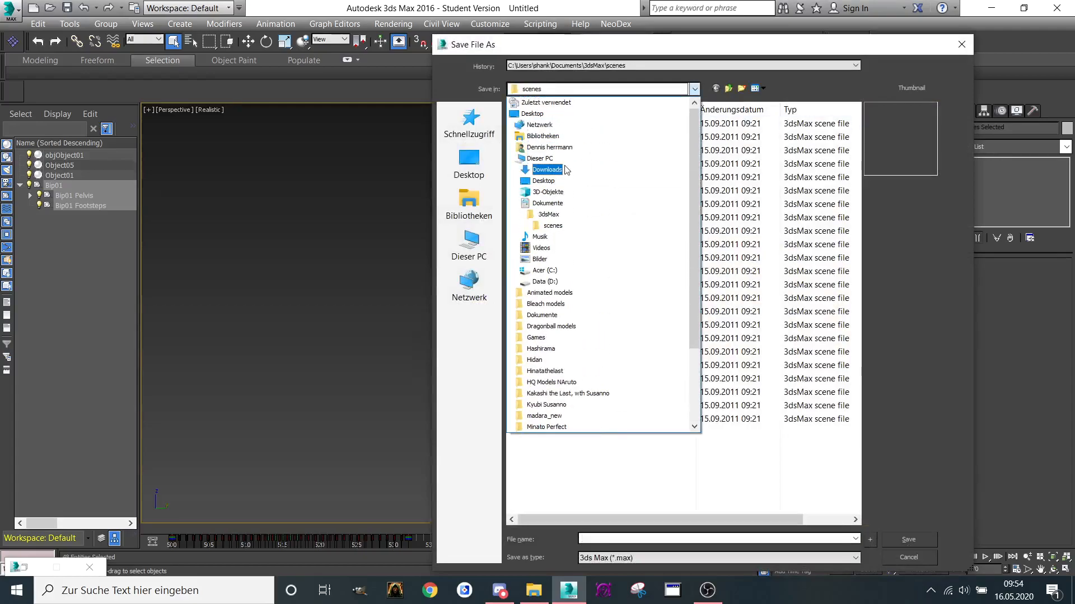
left_click(560, 172)
double_click(566, 142)
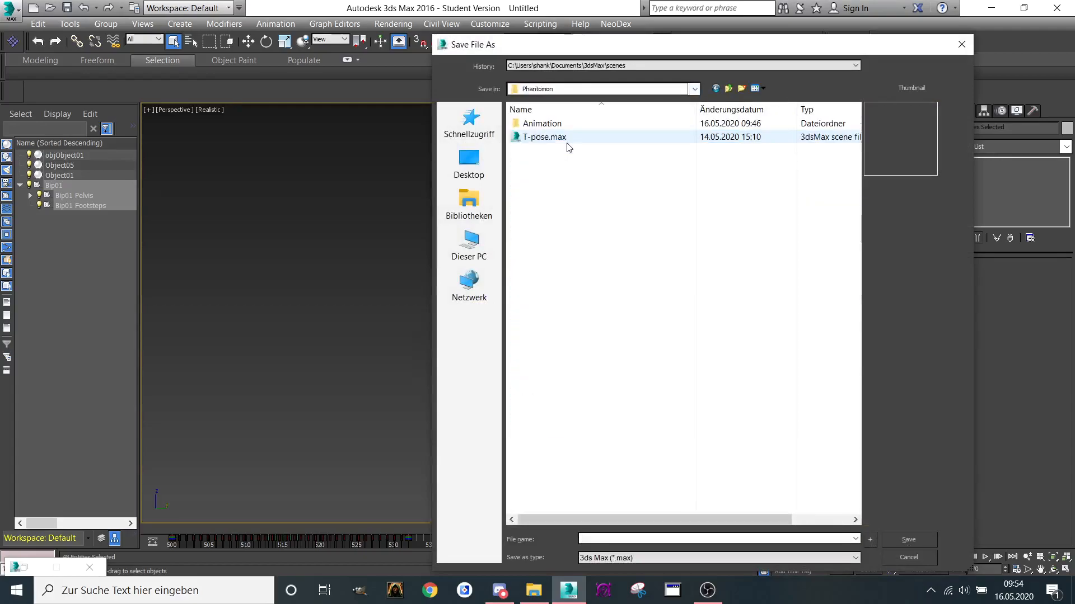
left_click(648, 538)
type("Pah")
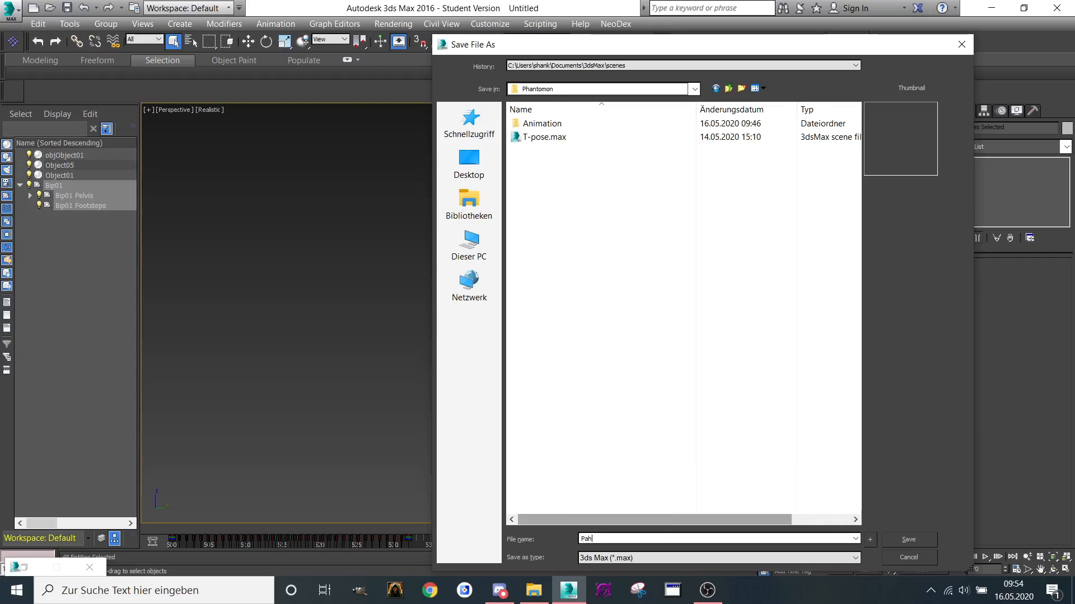
key("BackSpace")
type("hantomon ")
type("Rigged")
key("Return")
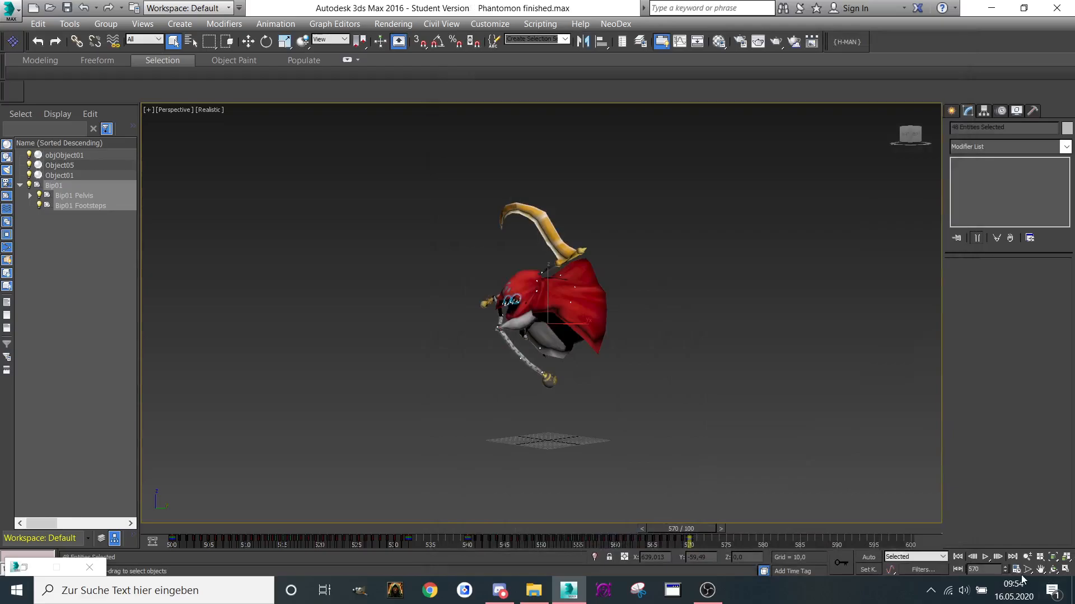
Set the animation's start time to 0 and go to frame 0.
double_click(501, 317)
type("0")
key("Return")
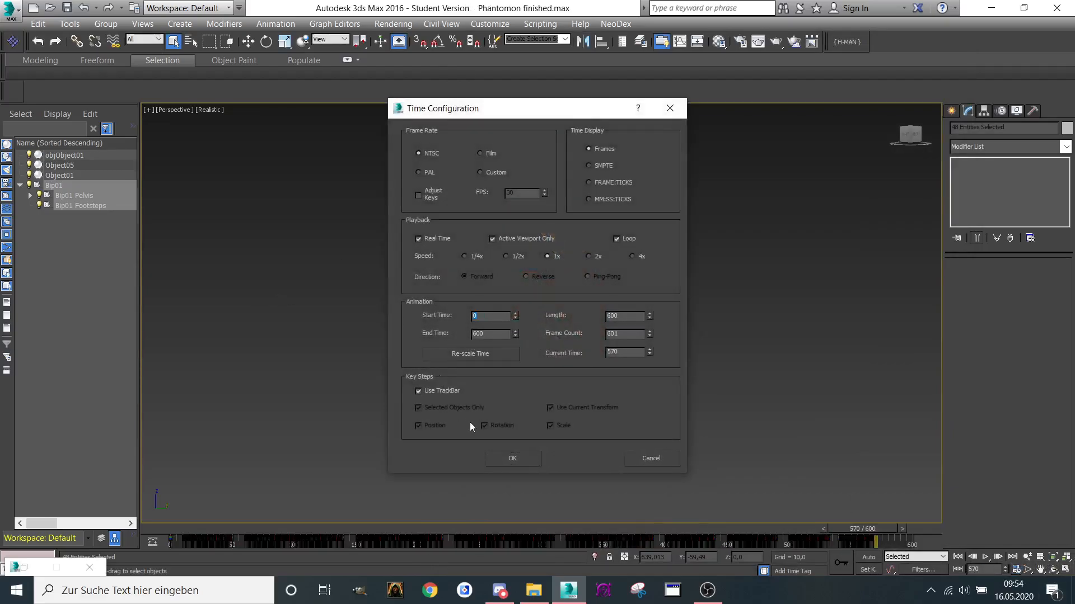
left_click(486, 461)
left_click_drag(849, 525, 160, 532)
left_click(173, 41)
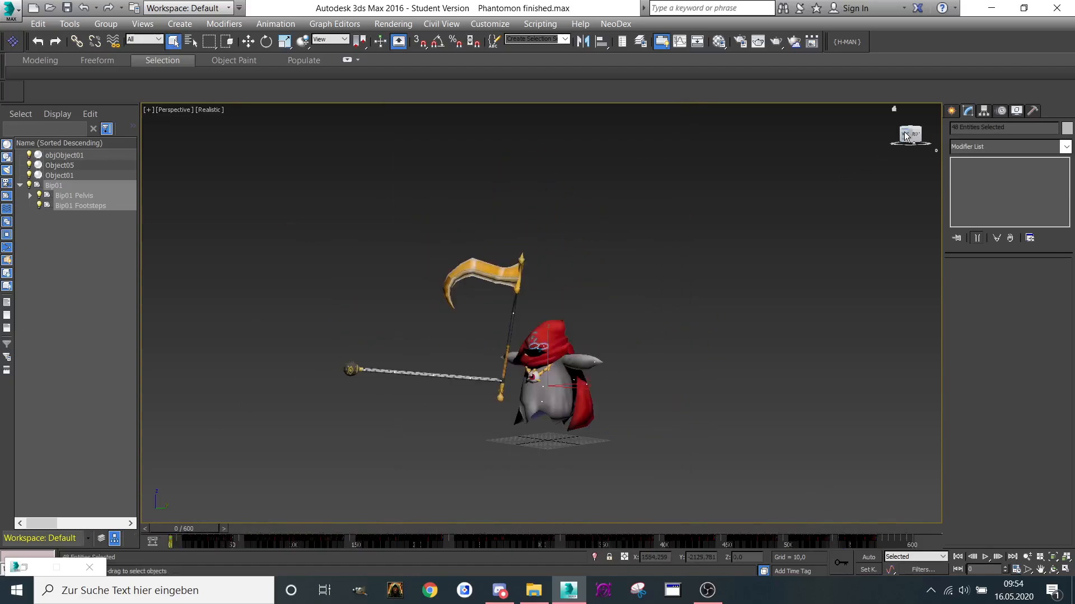
Add start and ending keys to the selected Bip01 hierarchy with the NeoDex Animation Tools.
left_click(613, 25)
left_click(648, 128)
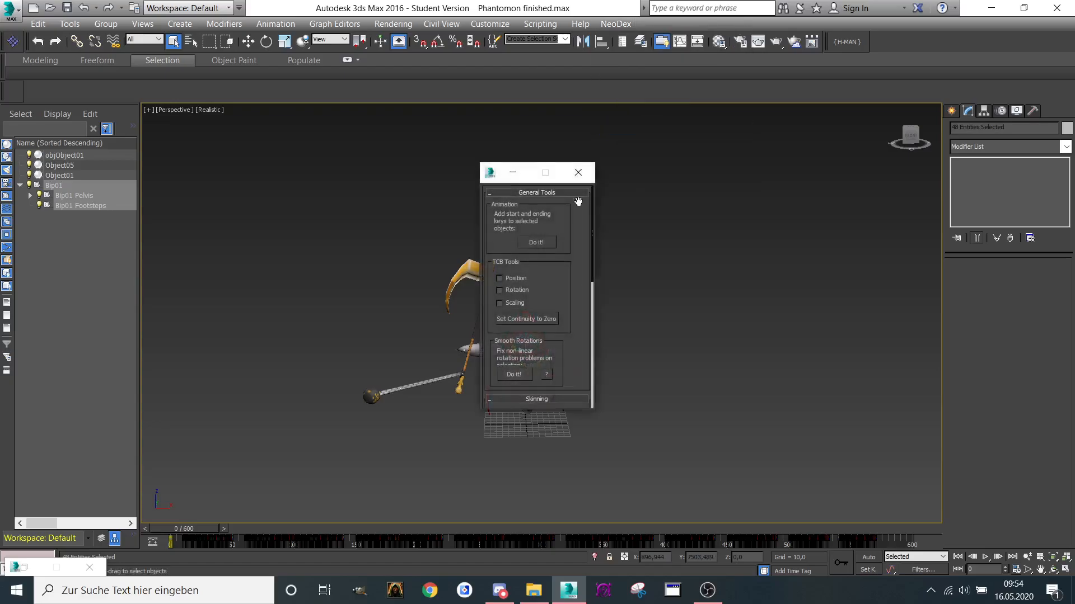
left_click(532, 241)
Apply Linear position, rotation and scaling controllers to the selected objects and close the Animation Tools.
left_click_drag(579, 279, 588, 92)
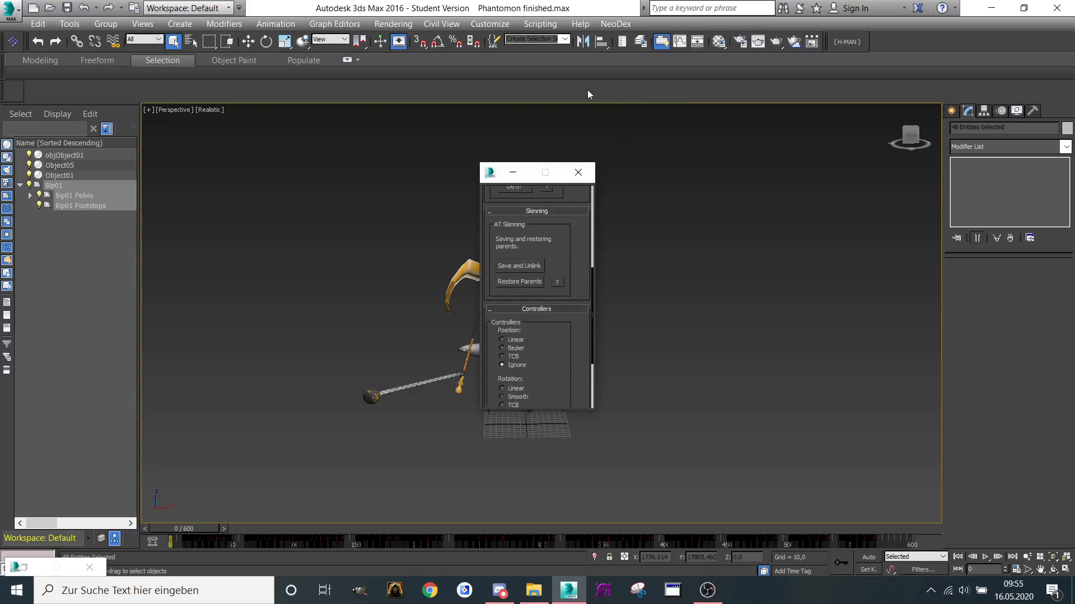
scroll(578, 277, "down", 3)
left_click(517, 247)
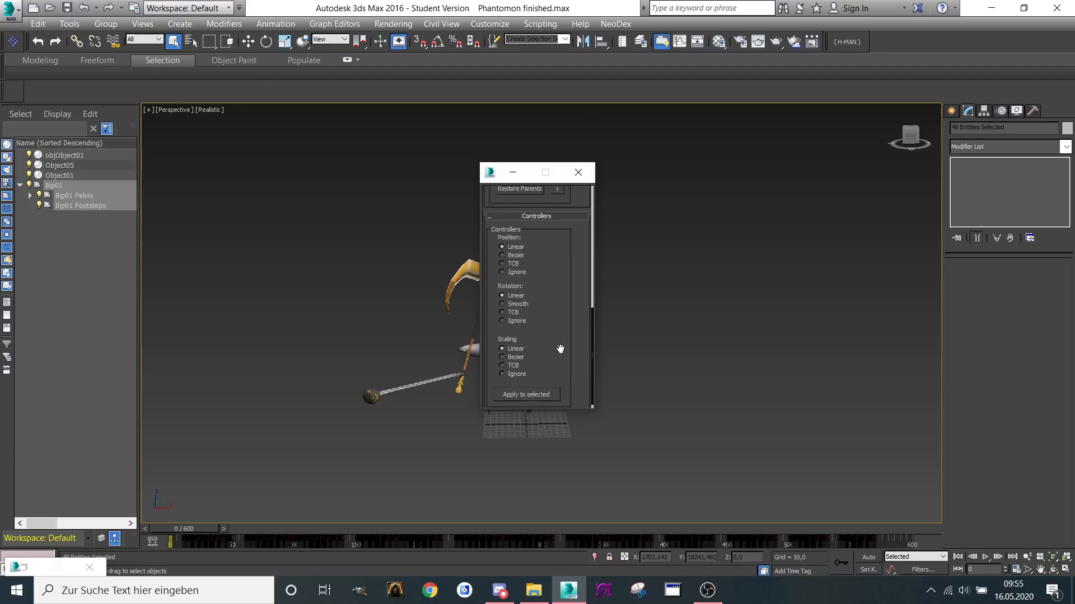
scroll(560, 349, "down", 1)
left_click(543, 389)
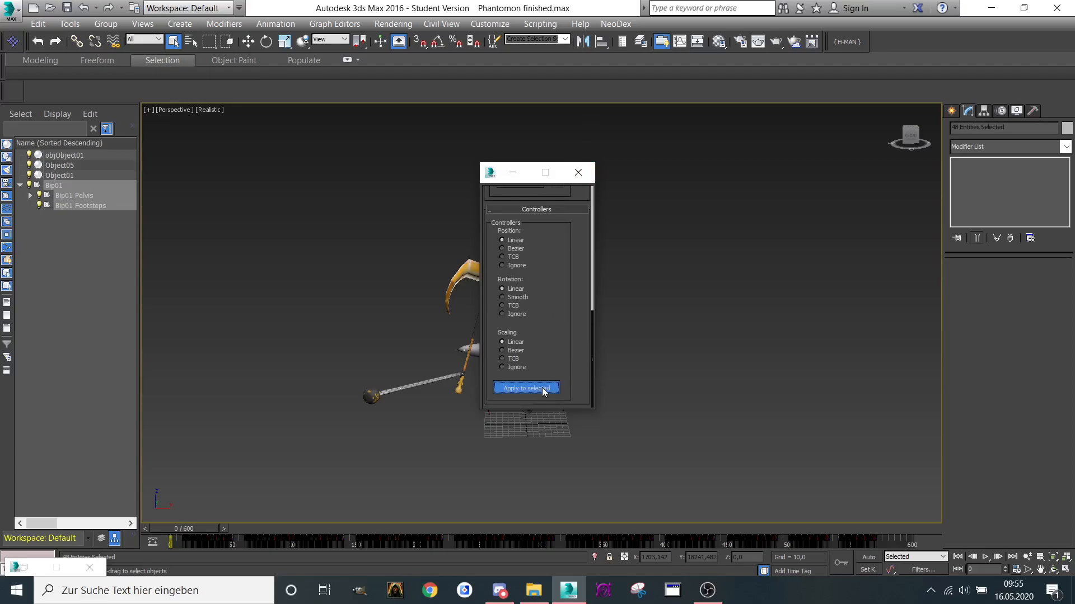
left_click(578, 173)
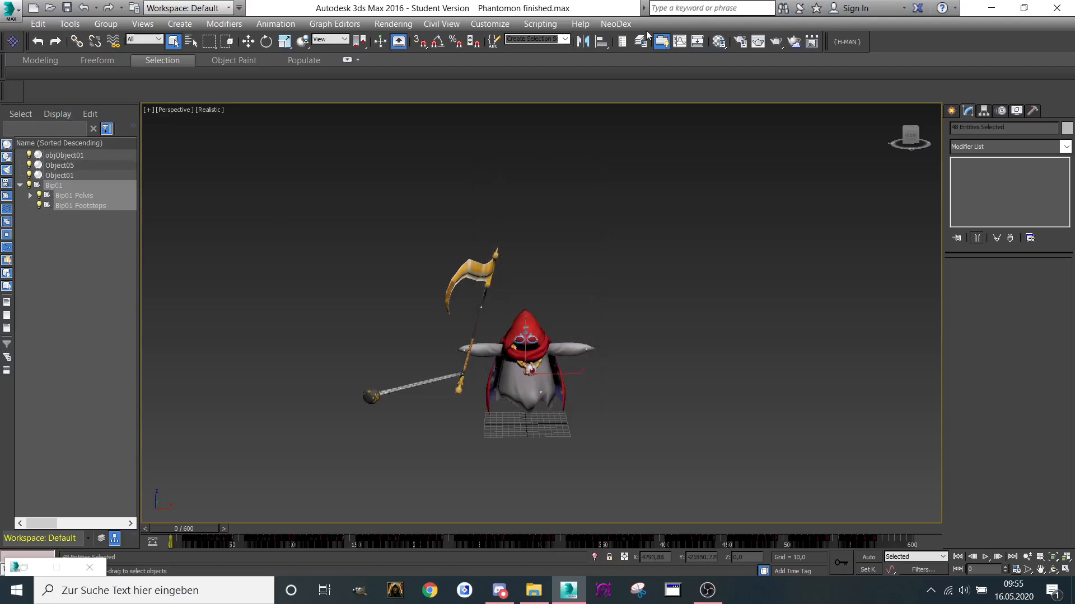
left_click(630, 24)
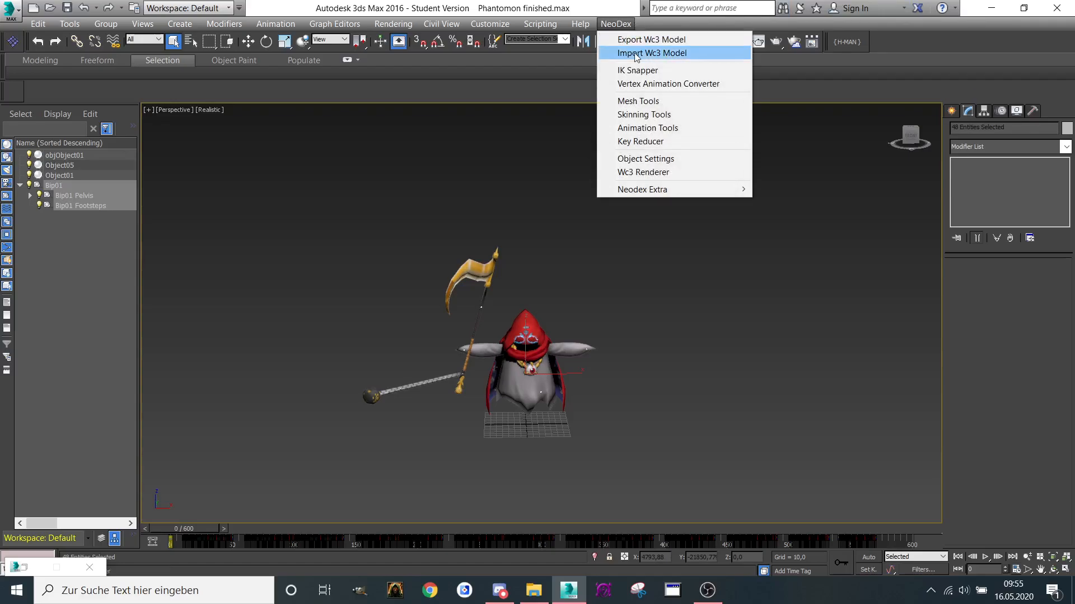
key("m")
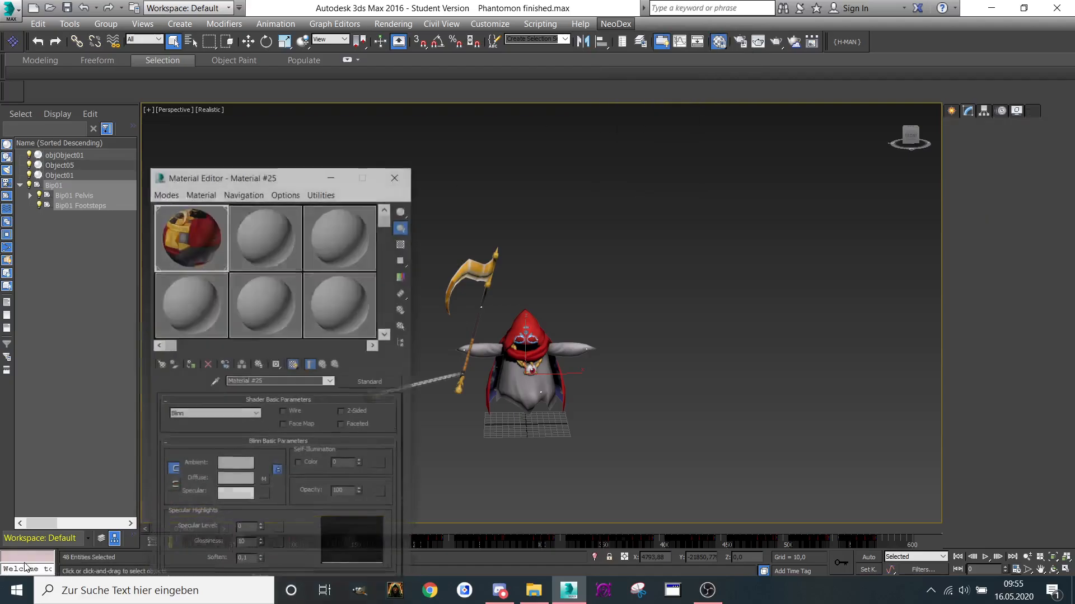
left_click(409, 152)
Open the Wc3 model exporter and turn off Merge similar meshes, Fix normals and Export Smoothgroups.
left_click(615, 23)
left_click(638, 38)
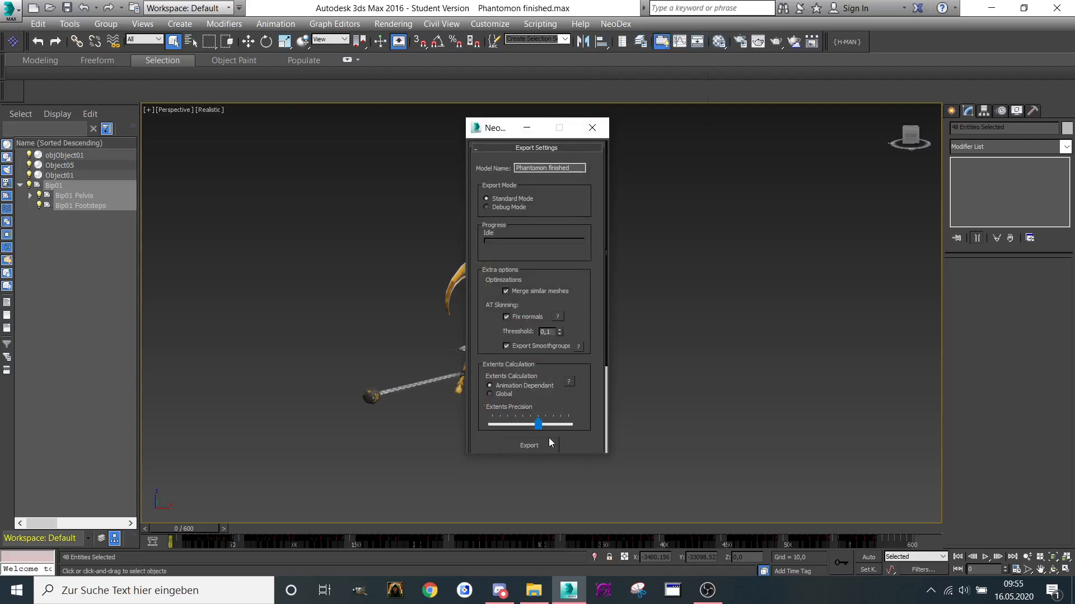
left_click(550, 296)
left_click(538, 315)
left_click(528, 346)
Export the model as an MDX file named "Phantomon DMO" in the Phantomon folder.
left_click(529, 445)
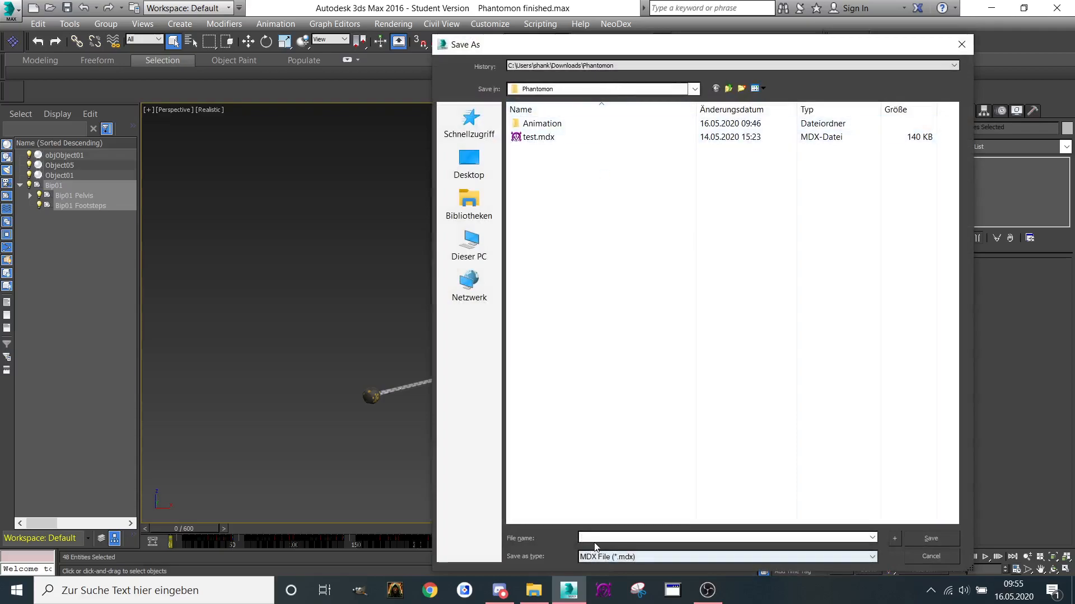
type("Phan")
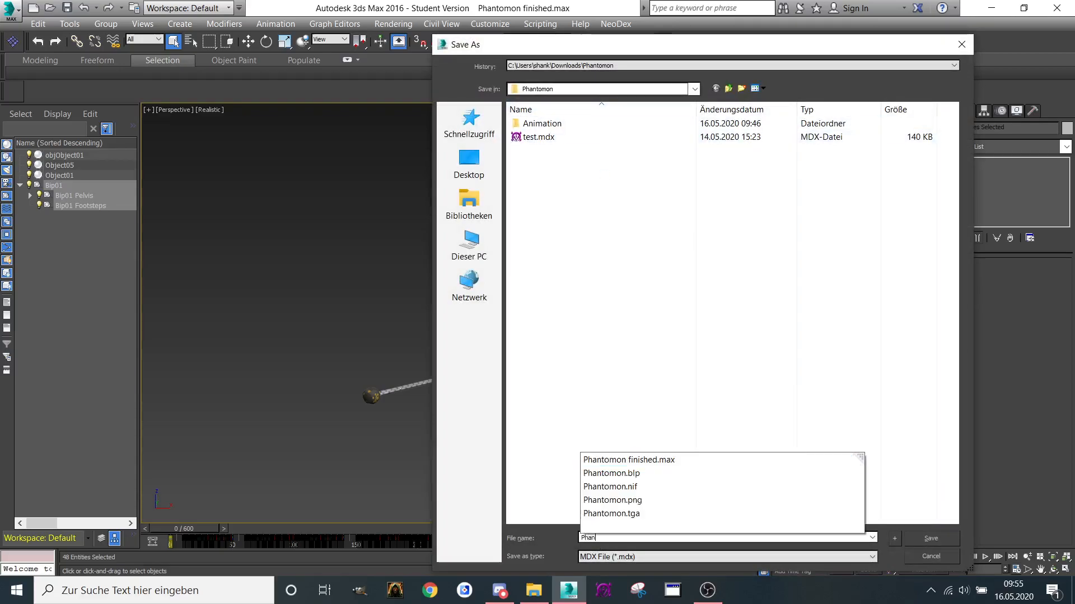
type("tomon DMO")
key("ctrl+a")
key("Return")
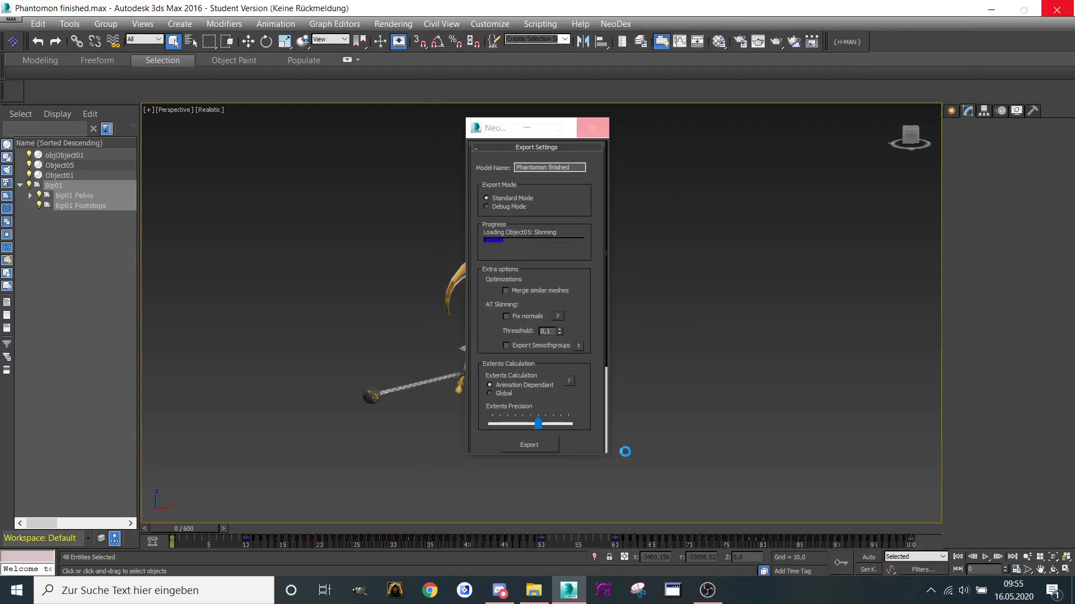
Bring up the Phantomon folder in File Explorer, decline viewing the export warnings, and minimize the exporter window.
left_click(534, 591)
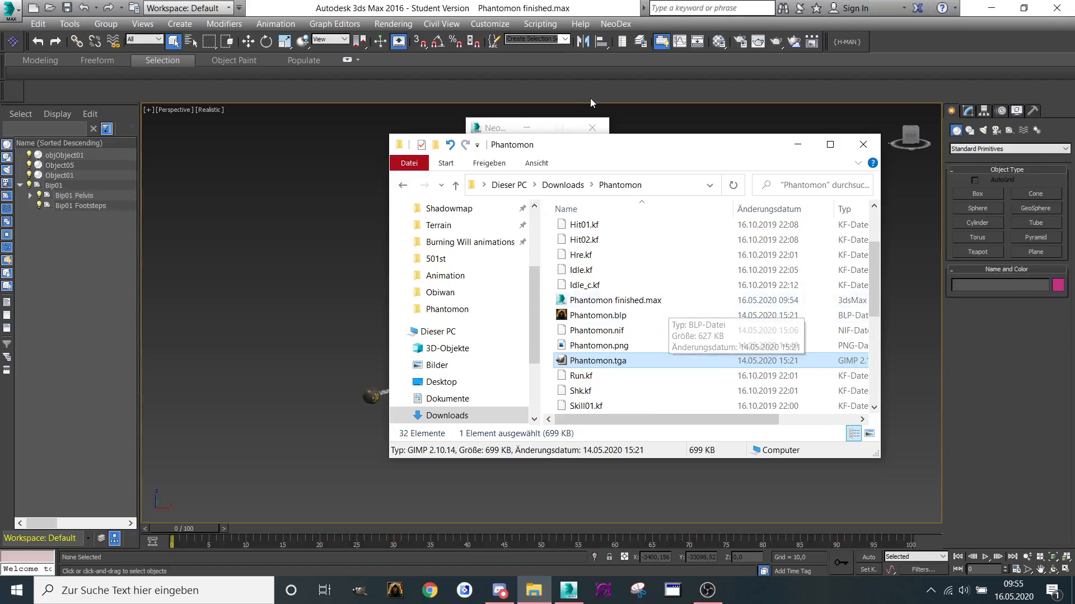
left_click_drag(573, 153, 786, 324)
left_click(563, 347)
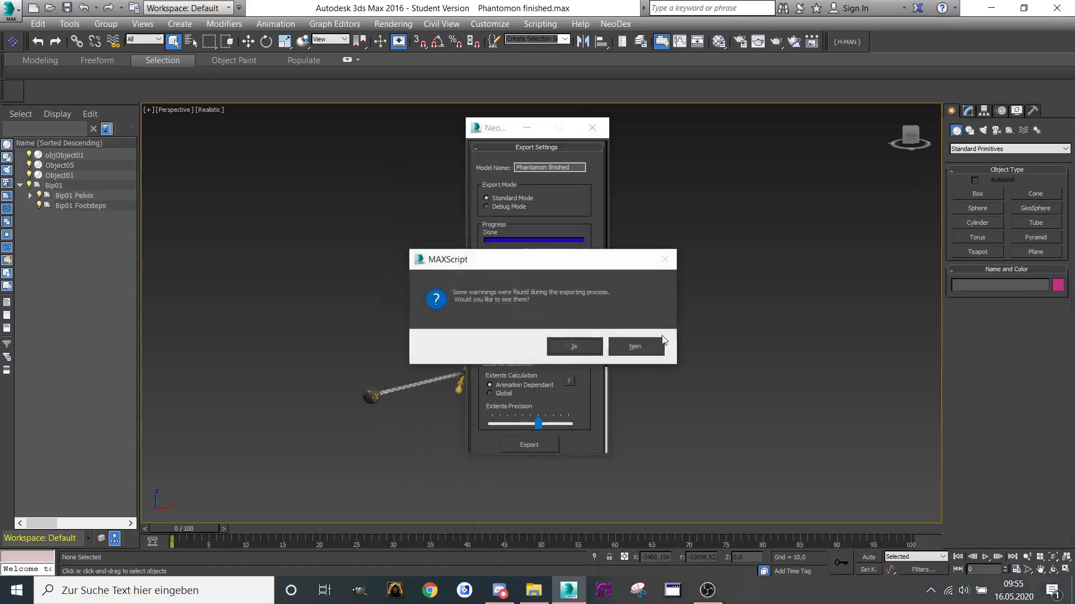
left_click(624, 346)
left_click(527, 127)
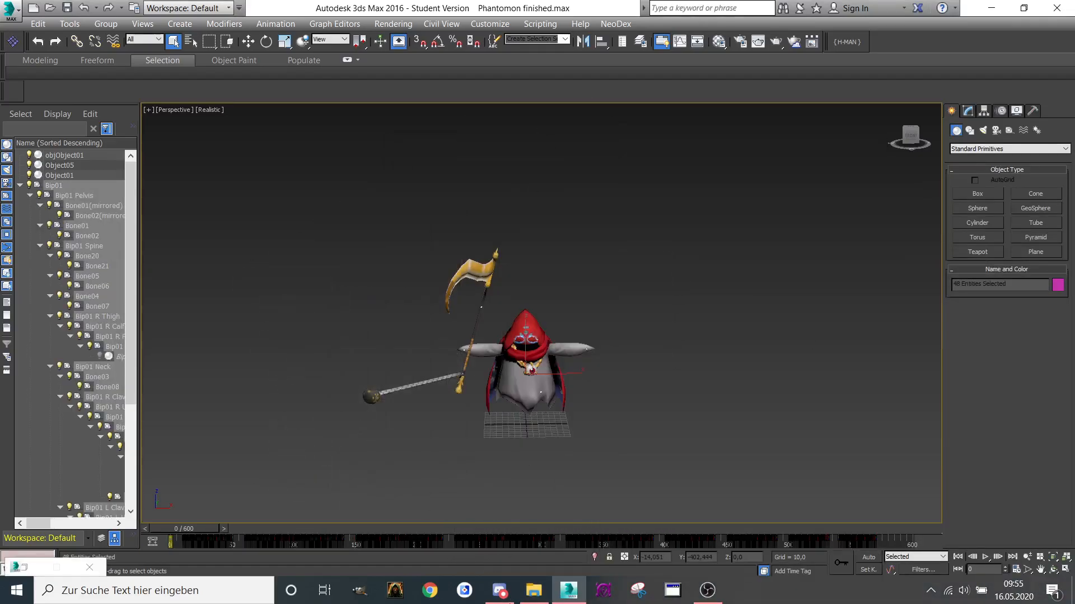
Open the exported Phantomon DMO.mdx from the Phantomon folder in the MDL editor.
left_click(534, 591)
left_click_drag(815, 314, 645, 196)
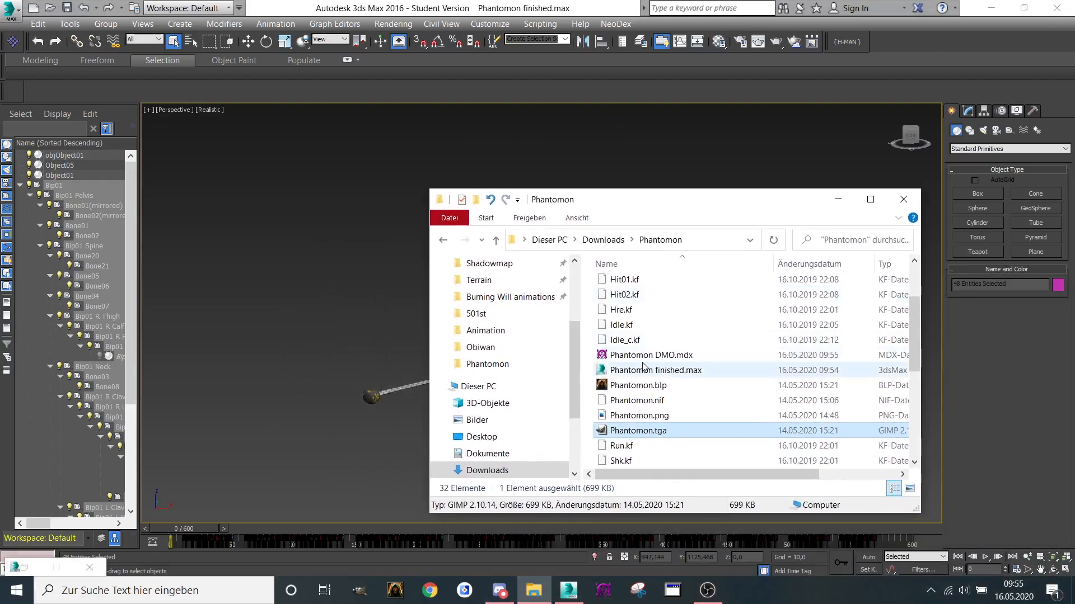
left_click(647, 355)
left_click(644, 385)
double_click(647, 355)
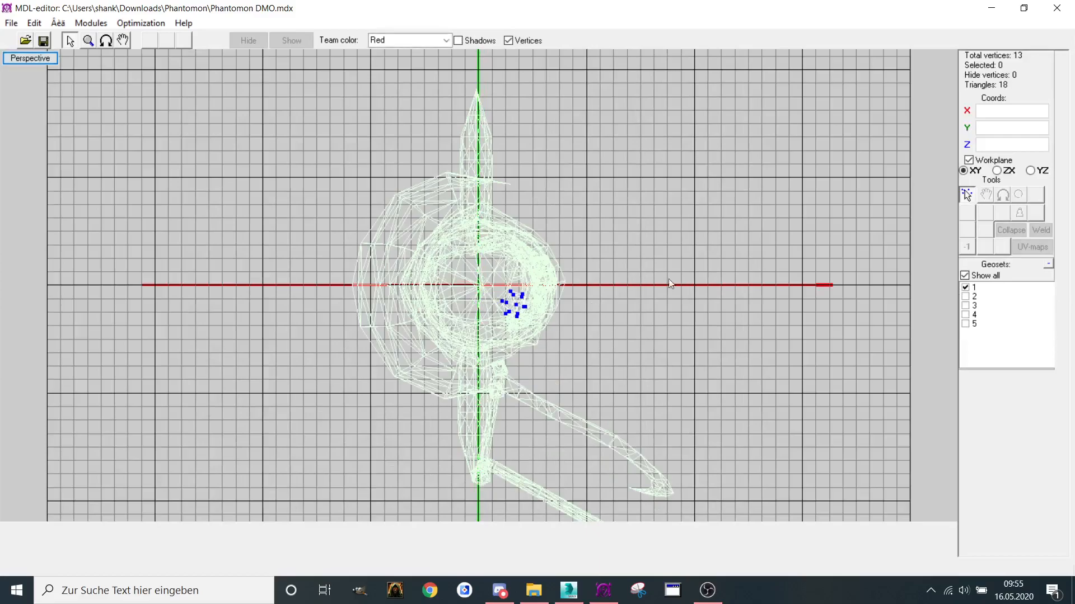
Show the model with its textures, inspect it up close, and isolate geoset 1 by turning off Show all.
right_click(677, 282)
left_click(704, 352)
scroll(285, 191, "up", 4)
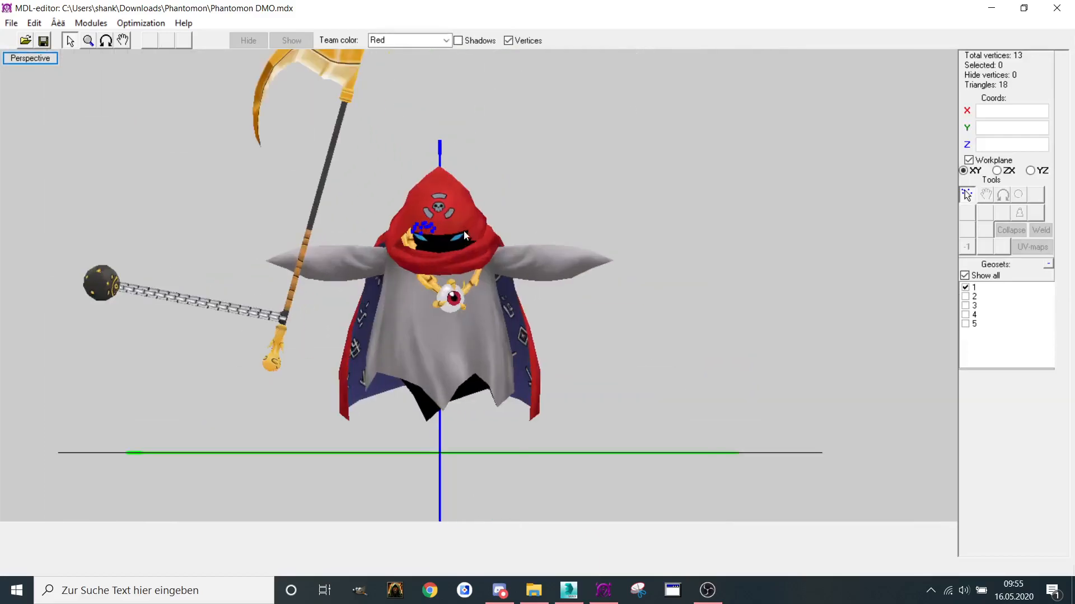
left_click(980, 279)
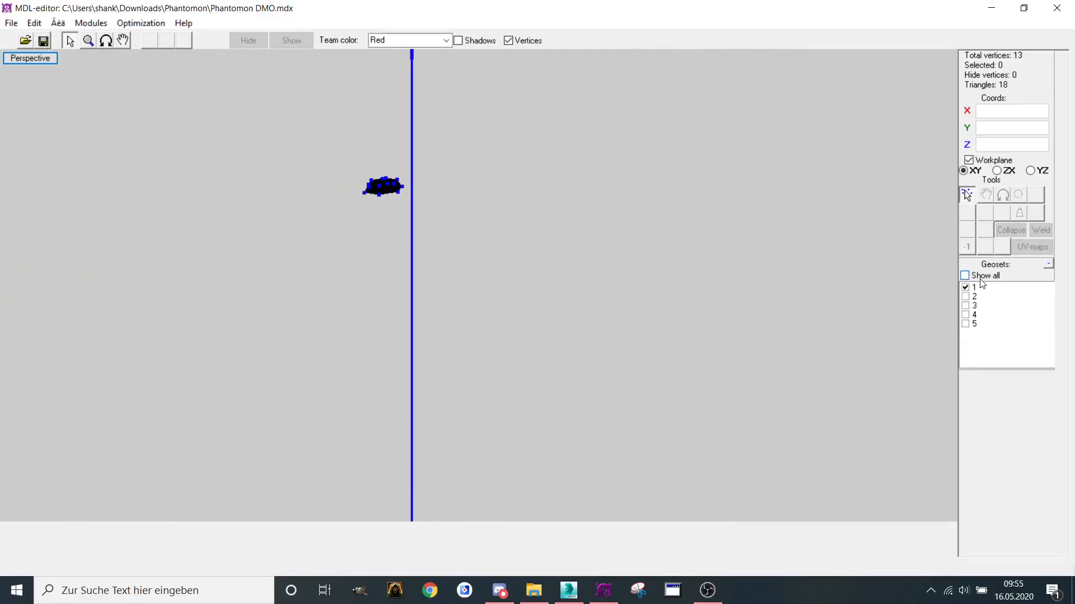
Switch to the animation module, select the Death sequence and play it.
left_click(91, 22)
left_click(123, 70)
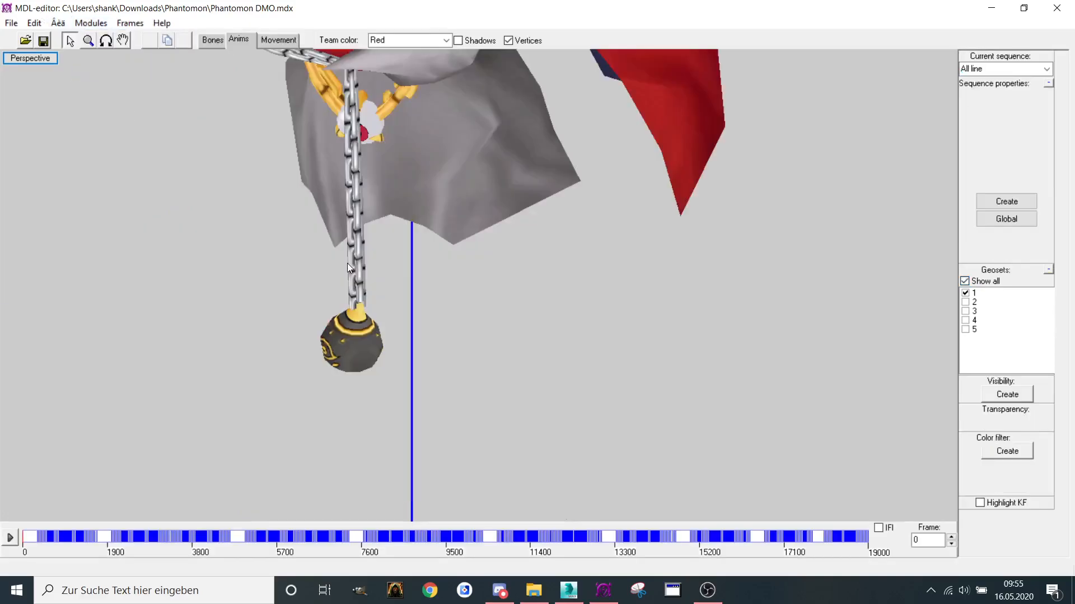
left_click(1047, 69)
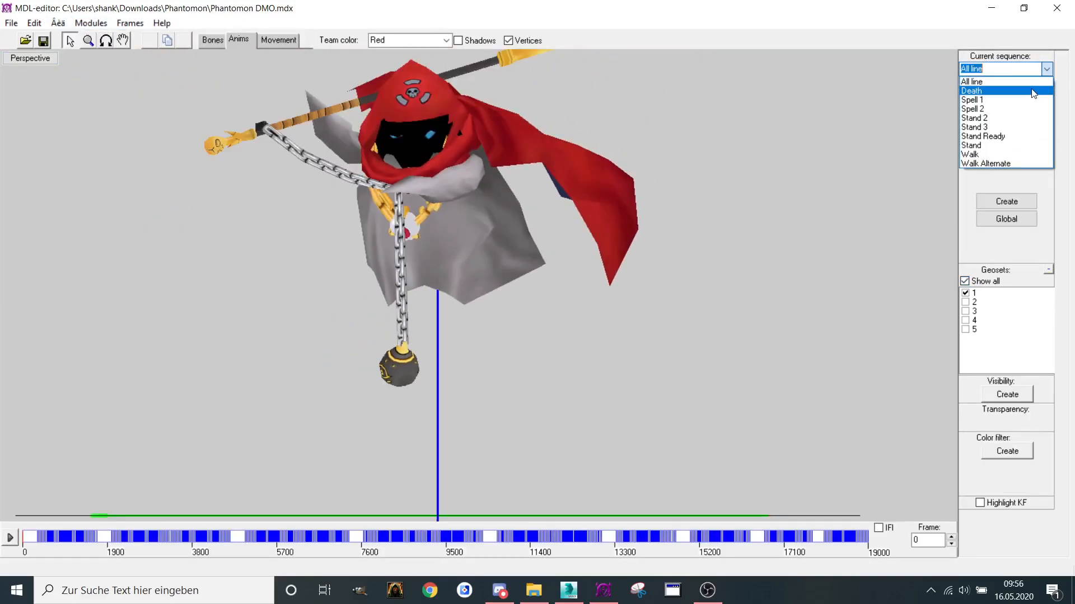
left_click(1033, 90)
left_click(11, 536)
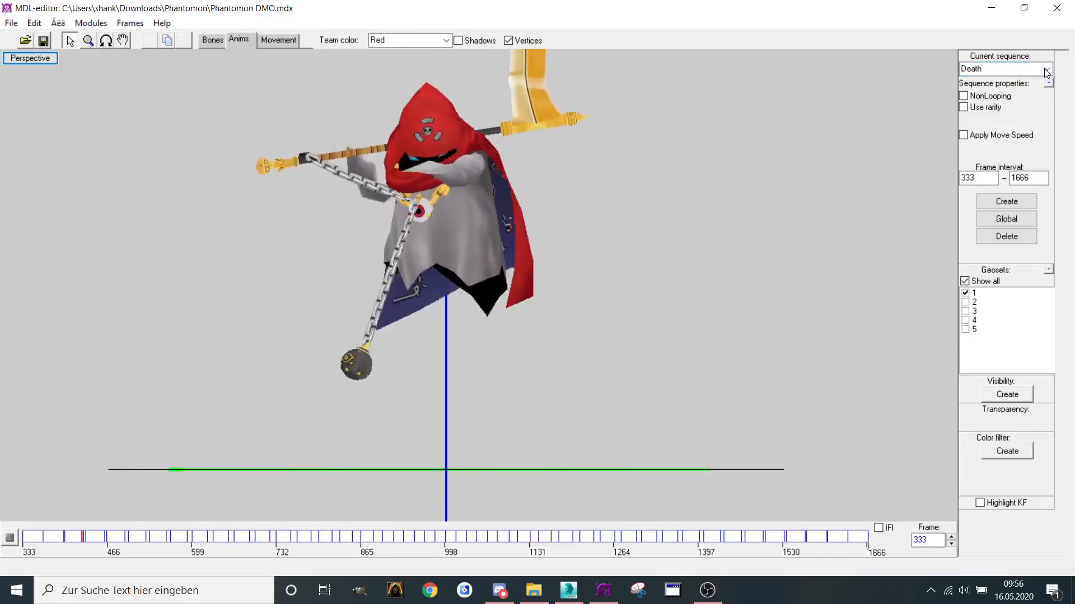
Preview the Spell 1 and Stand 2 sequences, and step through the remaining ones from Stand 3 to Walk Alternate.
left_click(1047, 69)
left_click(1006, 101)
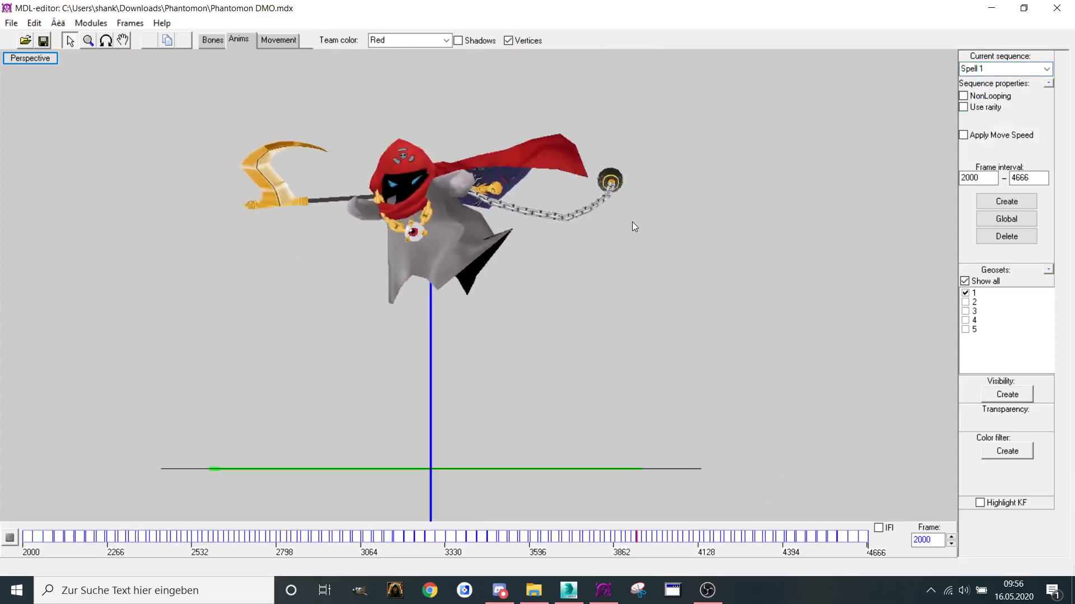
left_click(1046, 69)
left_click(1010, 115)
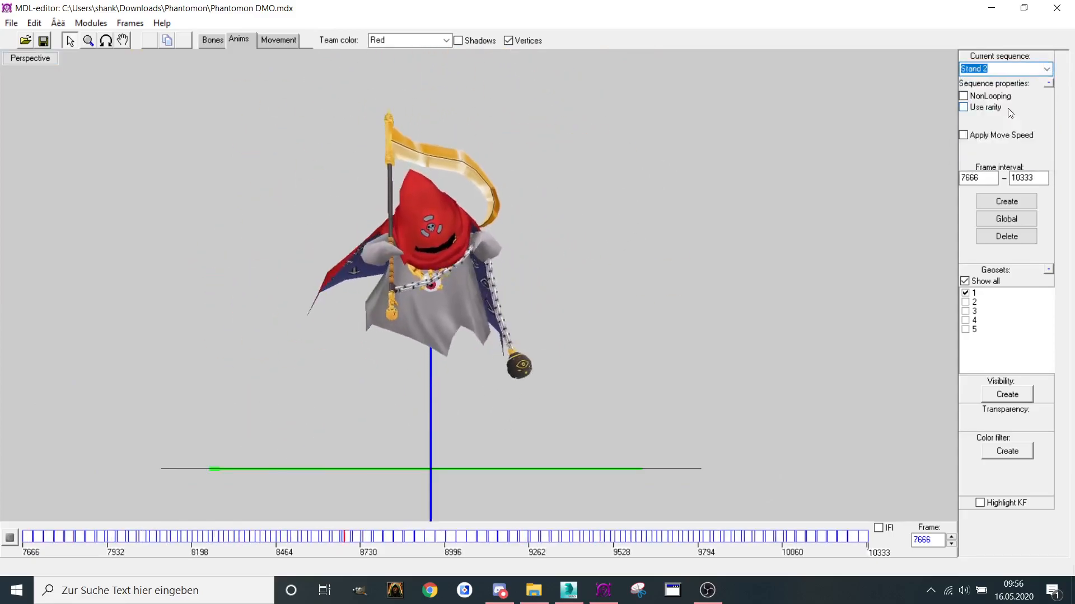
key("Down")
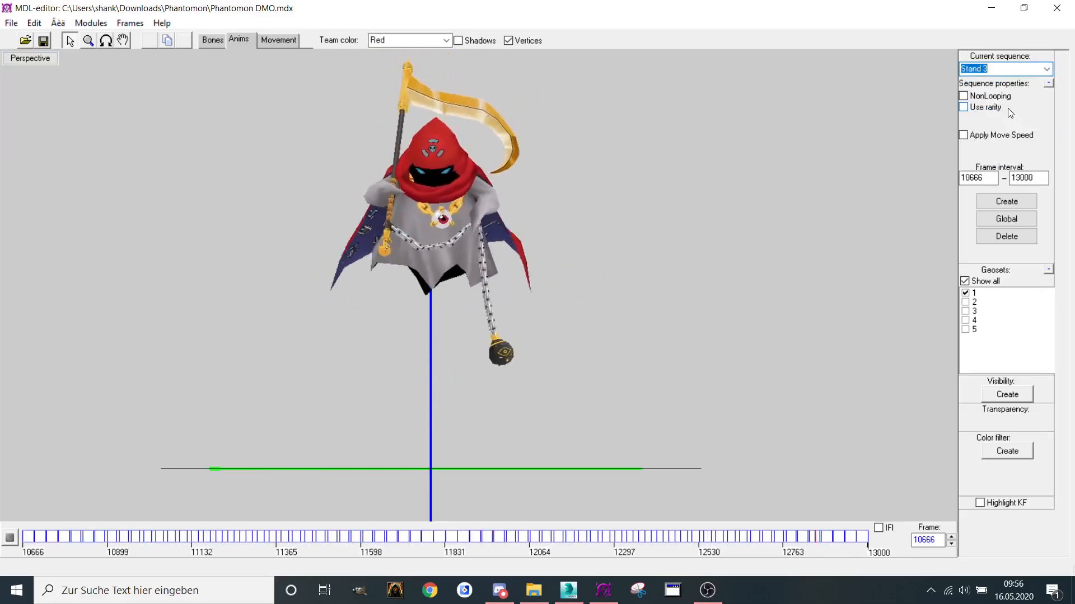
key("Down")
key("Down")
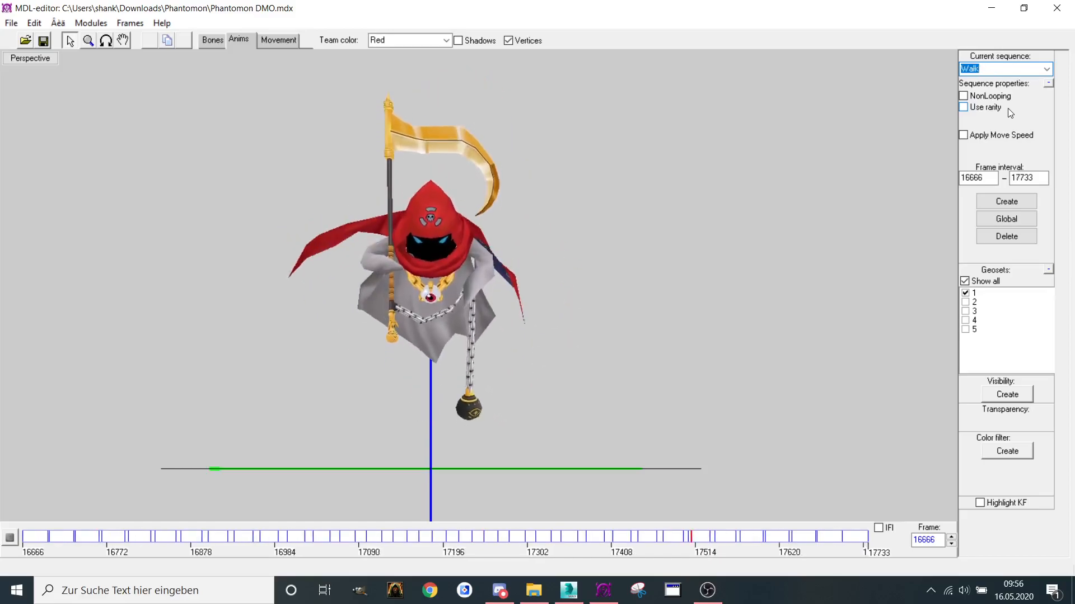
key("Down")
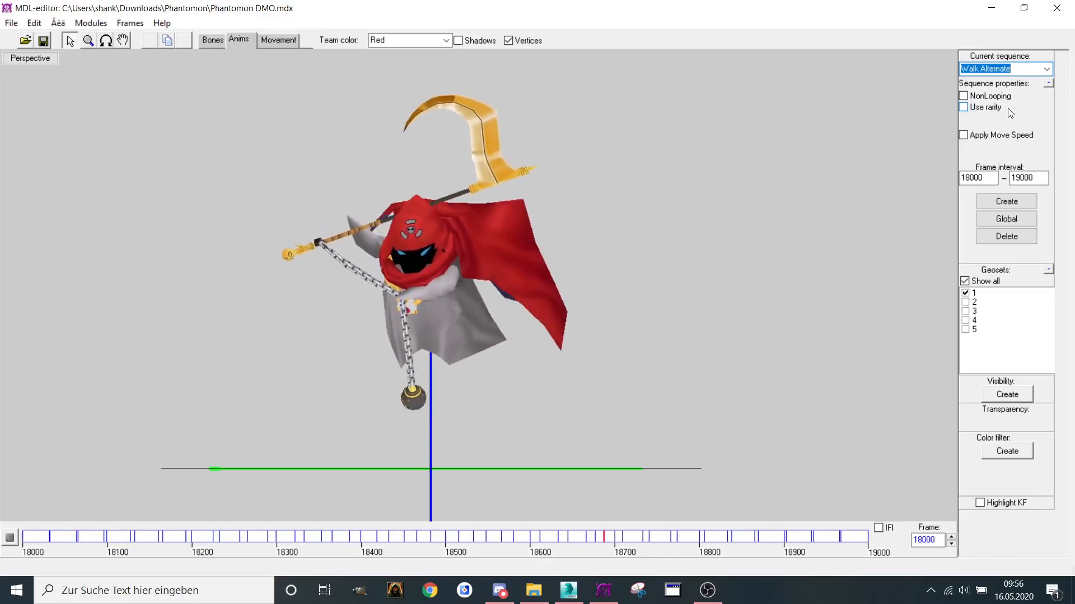